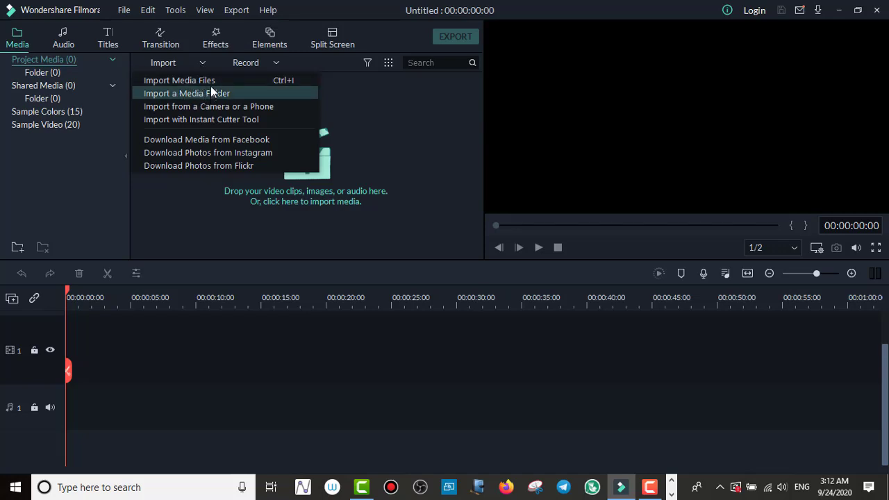
pyautogui.click(203, 63)
pyautogui.click(203, 62)
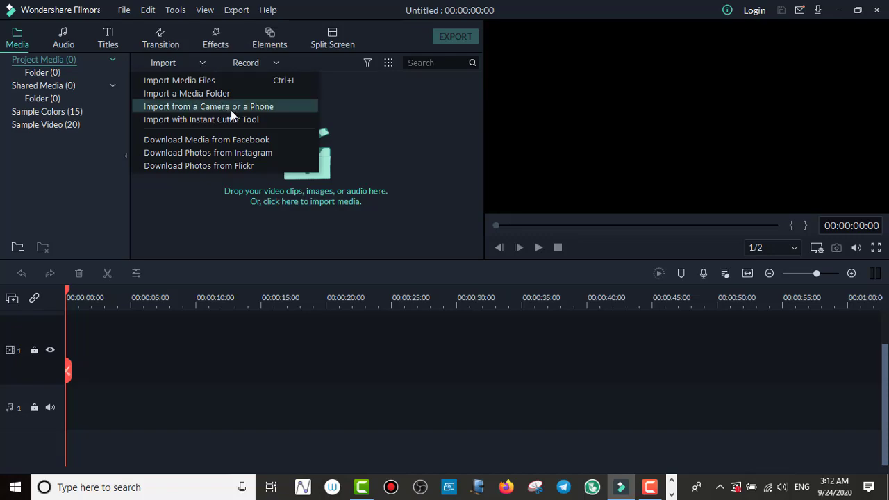
pyautogui.click(202, 62)
pyautogui.click(203, 63)
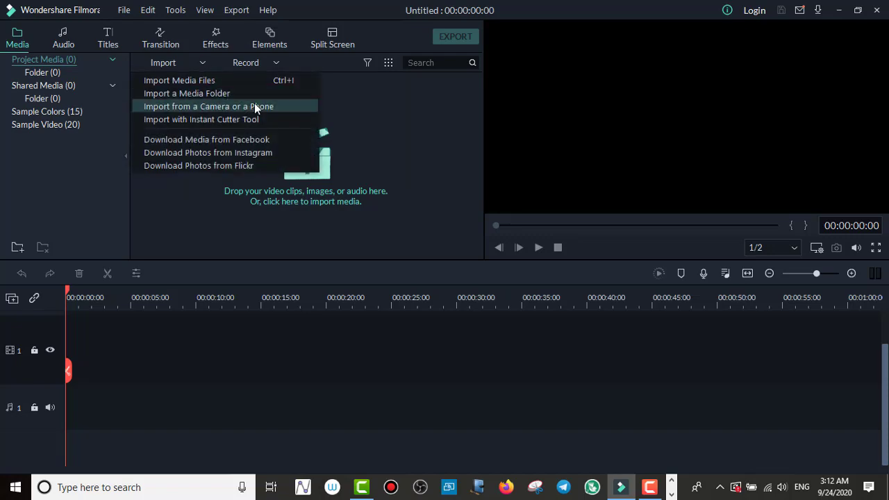
pyautogui.click(351, 166)
pyautogui.click(321, 166)
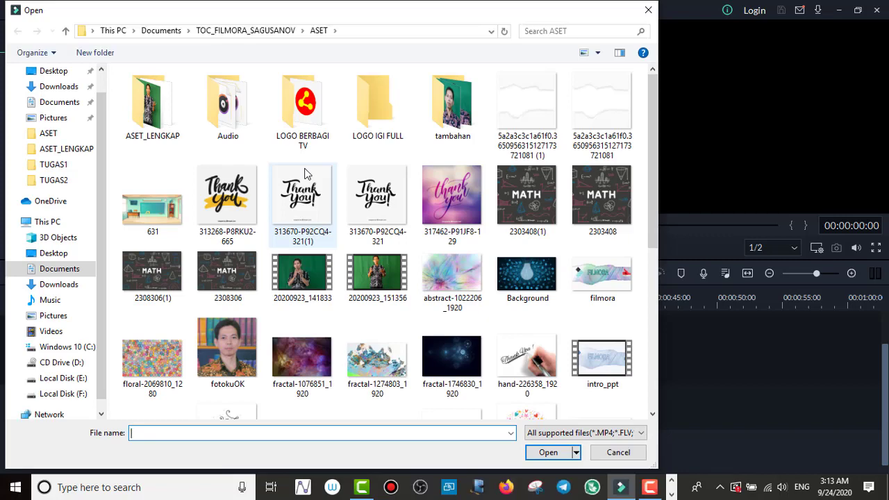
pyautogui.click(618, 452)
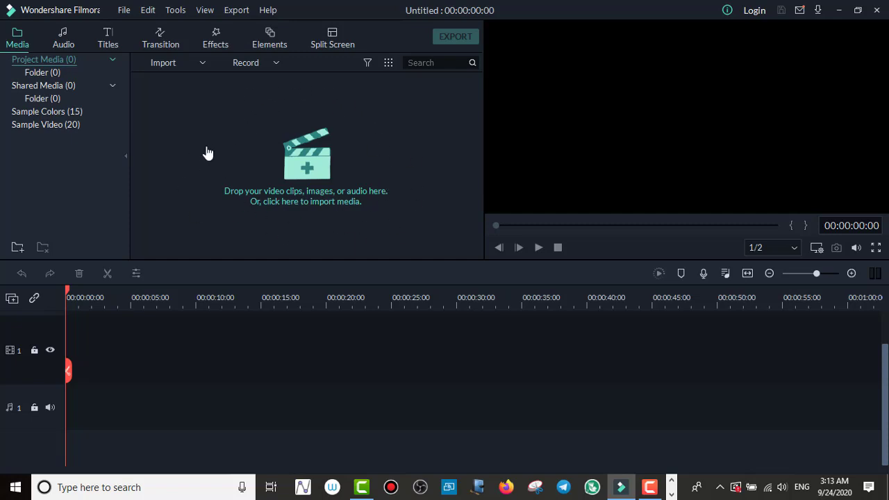
# Start importing media, browse to TOC_FILMORA_SAGUSANOV > TUGAS2 > ASET_TUGAS2_OK, and show its files as extra large icons
pyautogui.click(308, 175)
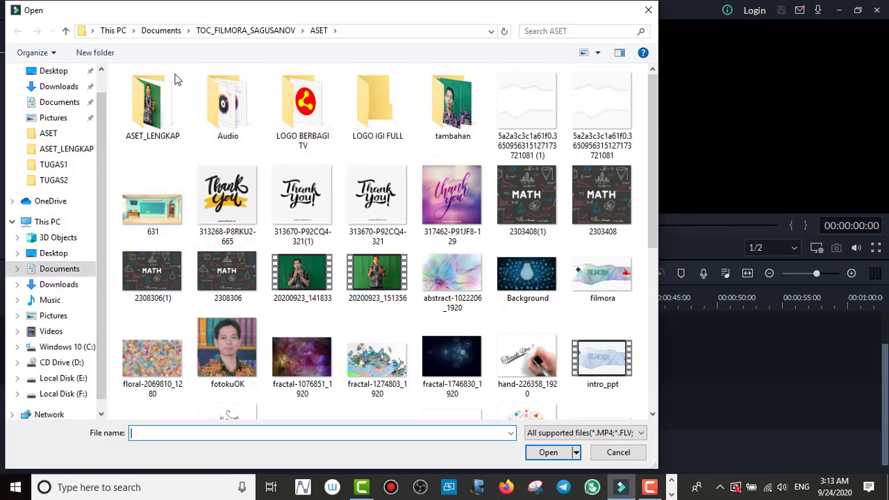
pyautogui.click(254, 30)
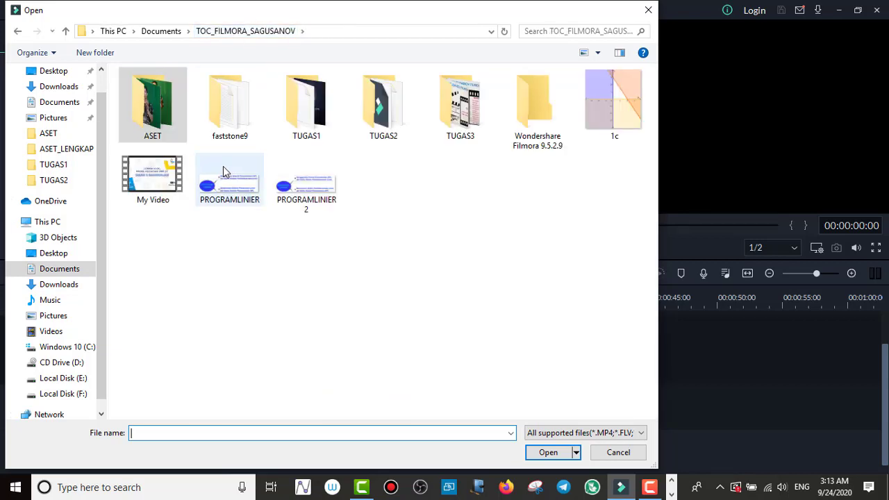
pyautogui.doubleClick(368, 108)
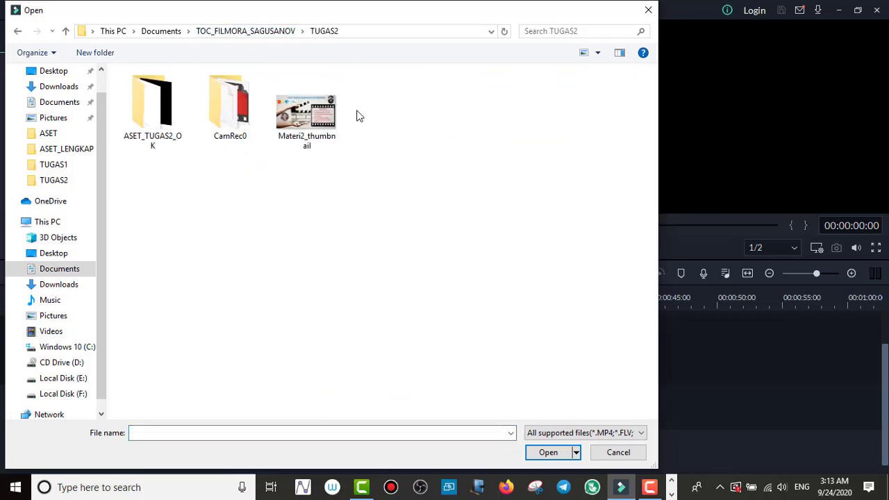
pyautogui.doubleClick(154, 118)
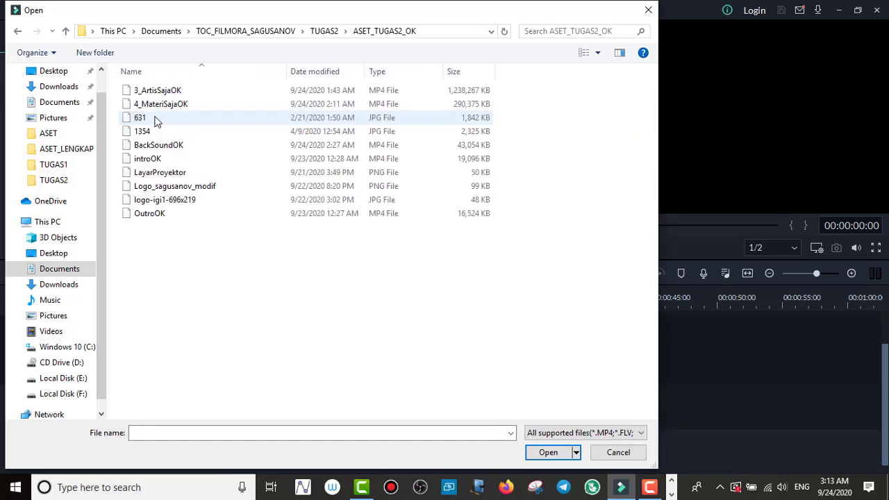
pyautogui.rightClick(564, 136)
pyautogui.moveTo(510, 150)
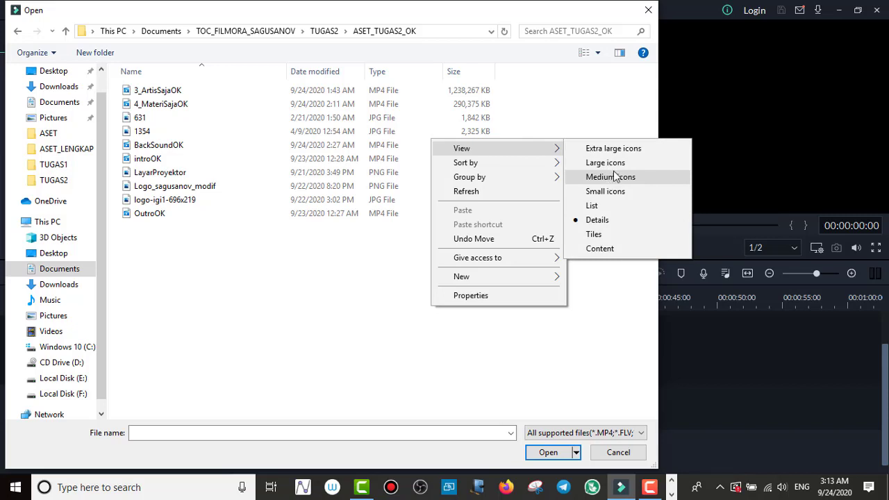
pyautogui.click(608, 150)
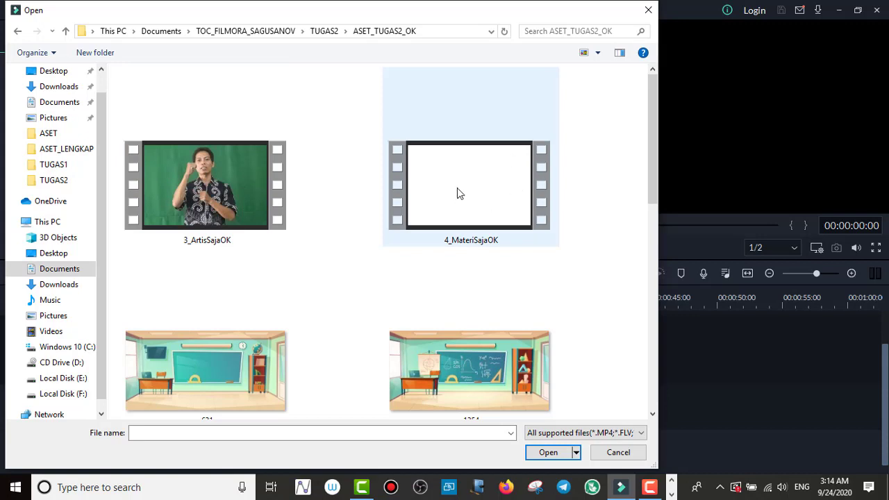
# Look through the video, image and logo files in the ASET_TUGAS2_OK folder
pyautogui.moveTo(655, 158); pyautogui.dragTo(654, 241)
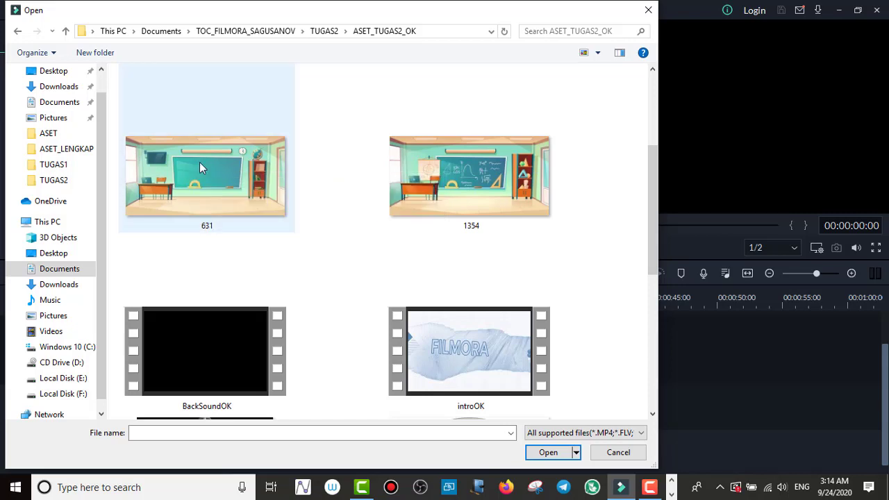
pyautogui.moveTo(654, 199); pyautogui.dragTo(648, 263)
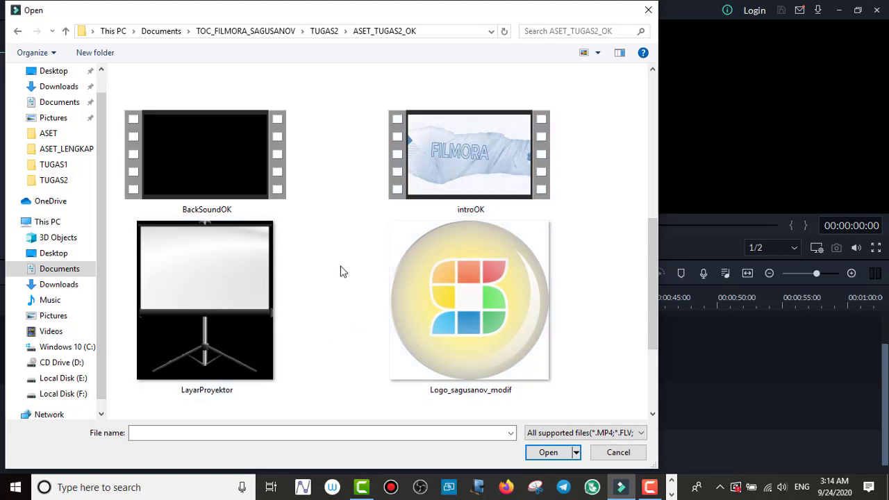
pyautogui.scroll(-2, 319, 254)
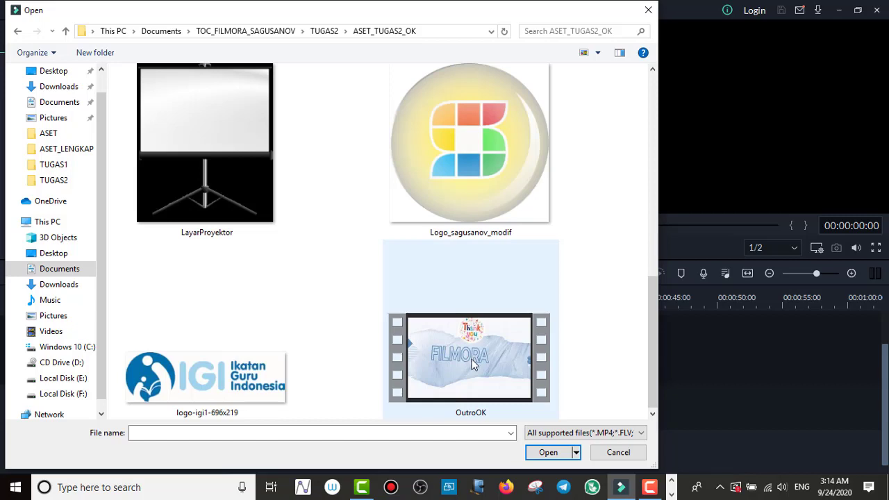
pyautogui.scroll(2, 489, 284)
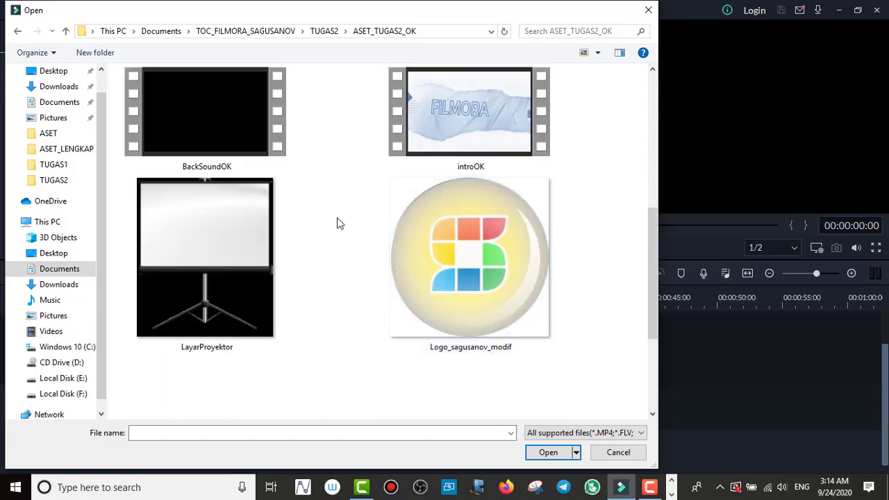
pyautogui.scroll(2, 316, 216)
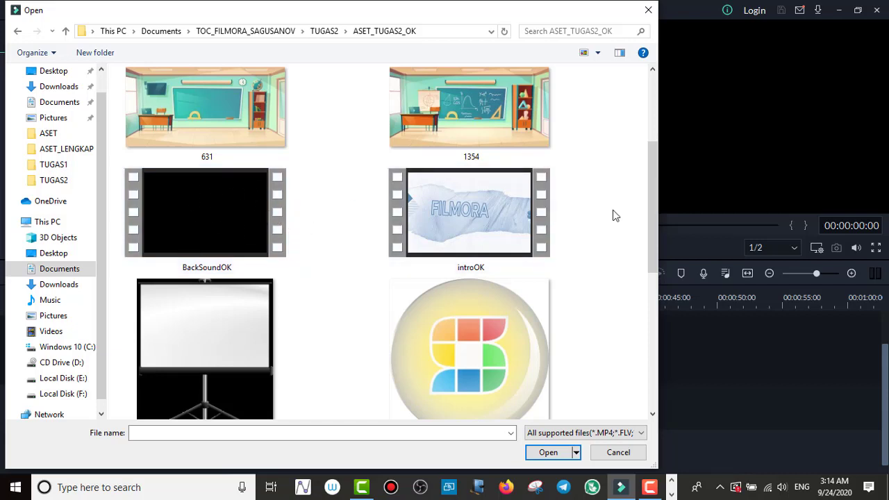
pyautogui.moveTo(651, 202); pyautogui.dragTo(627, 300)
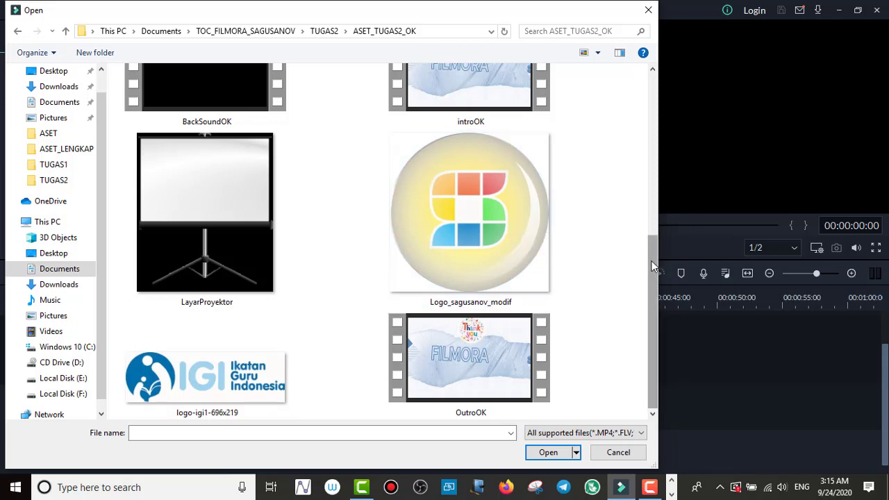
pyautogui.moveTo(653, 266); pyautogui.dragTo(646, 98)
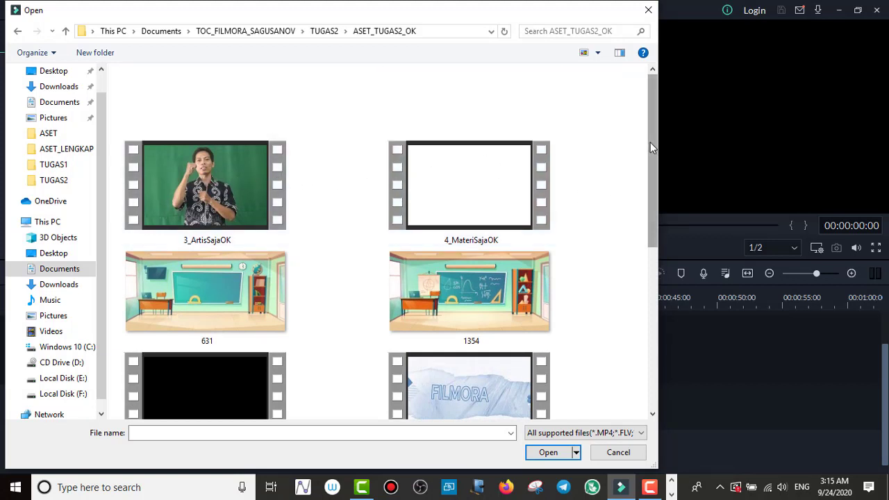
pyautogui.scroll(-1, 486, 180)
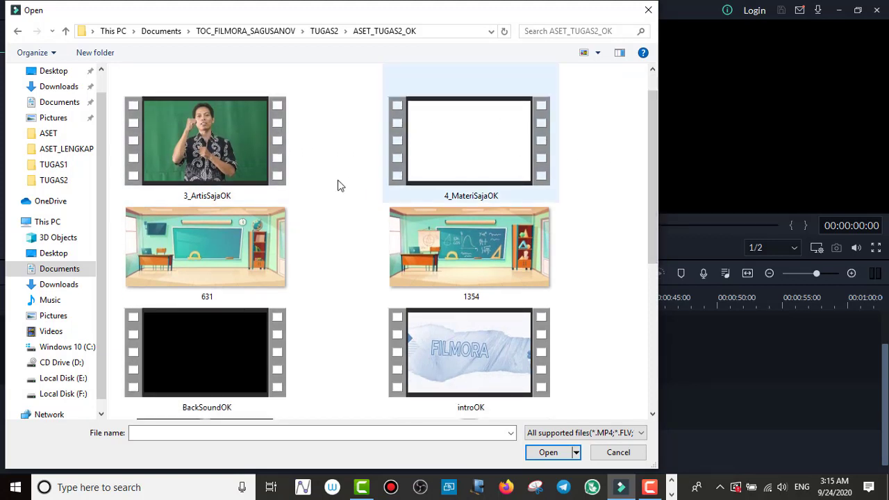
pyautogui.click(255, 173)
pyautogui.hotkey('ctrl', 'a')
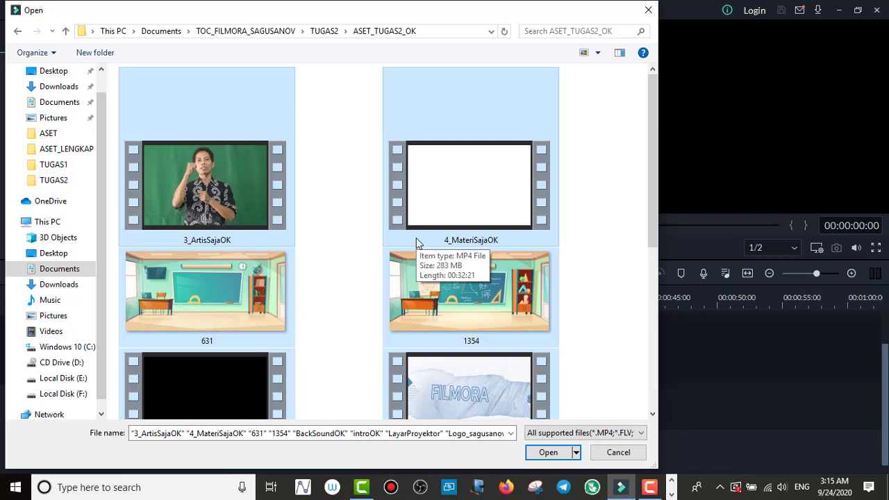
pyautogui.click(605, 170)
pyautogui.moveTo(654, 165)
pyautogui.mouseDown()
pyautogui.moveTo(642, 229)
pyautogui.moveTo(657, 177)
pyautogui.mouseUp()
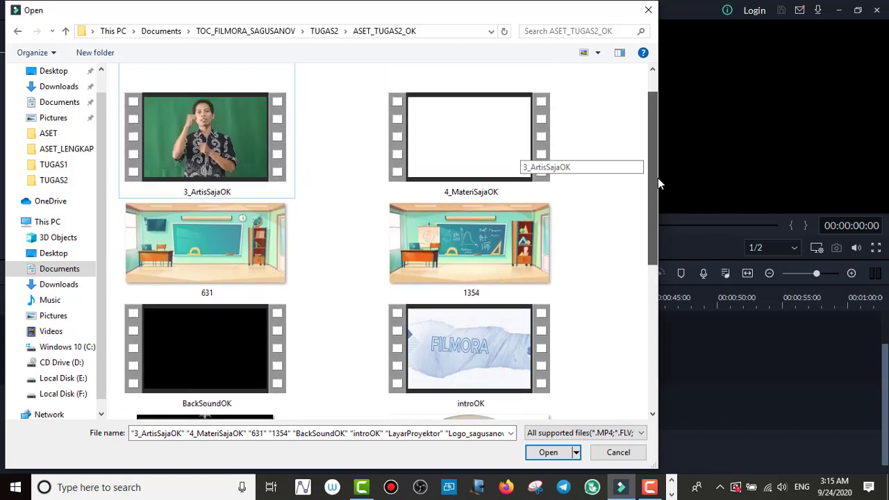
# Import the video files 3_ArtisSajaOK and 4_MateriSajaOK together into the project media
pyautogui.click(234, 150)
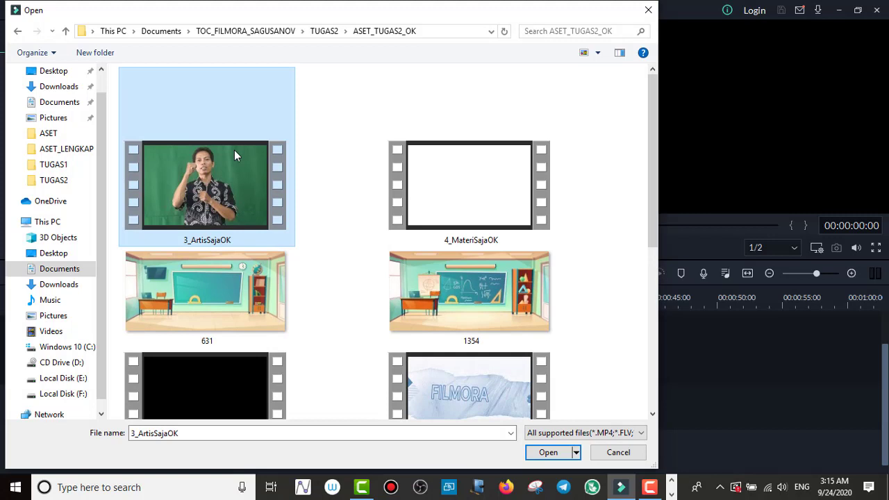
pyautogui.keyDown('ctrl'); pyautogui.click(476, 194); pyautogui.keyUp('ctrl')
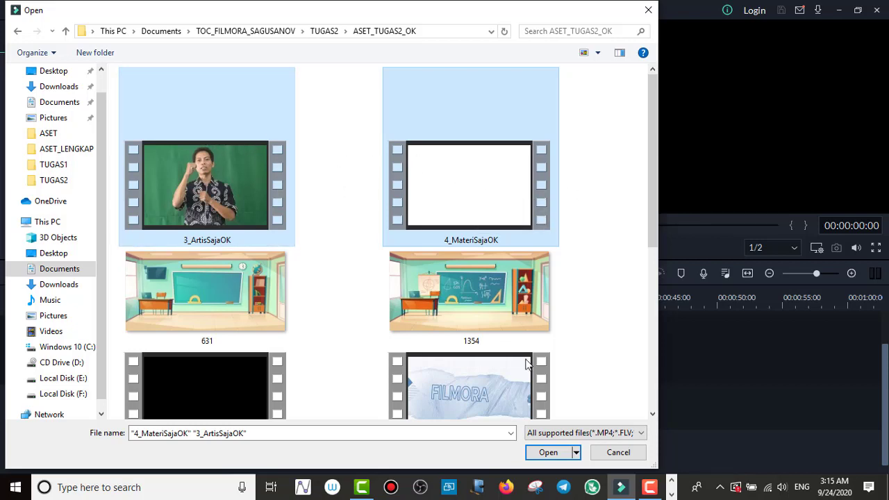
pyautogui.click(548, 452)
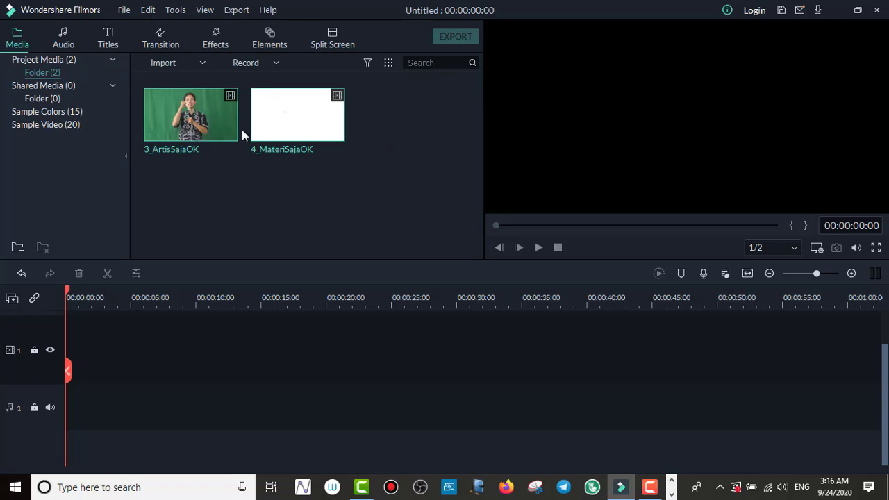
# Place both imported clips at the start of video track 1 and match the project settings to the media at 1920 x 1080 30fps
pyautogui.moveTo(253, 134)
pyautogui.moveTo(306, 138)
pyautogui.moveTo(306, 138); pyautogui.dragTo(67, 356)
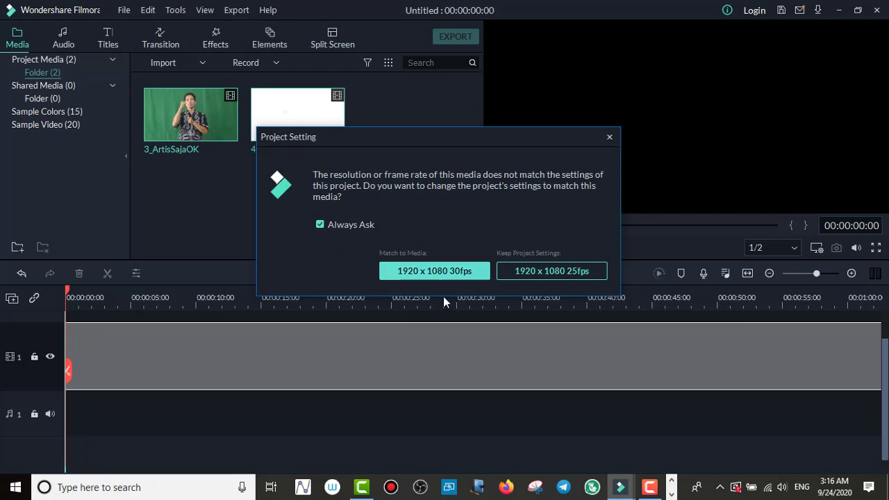
pyautogui.click(434, 271)
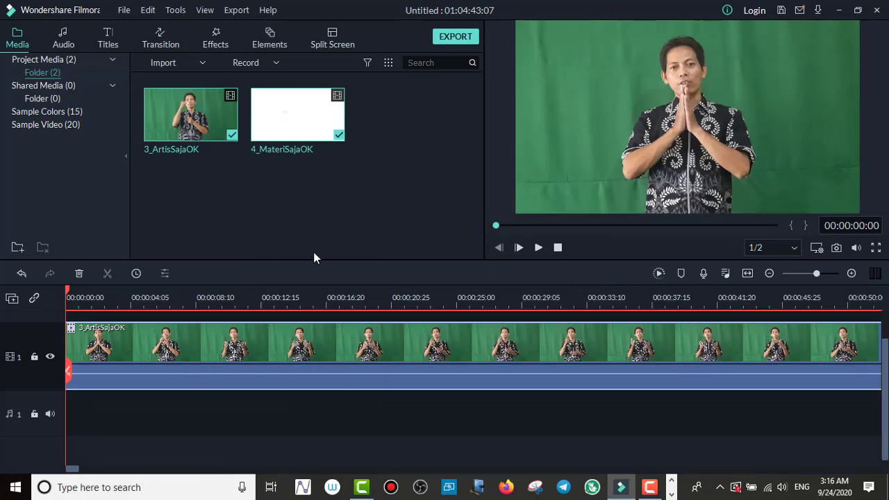
# Undo placing the two clips on the timeline
pyautogui.click(318, 342)
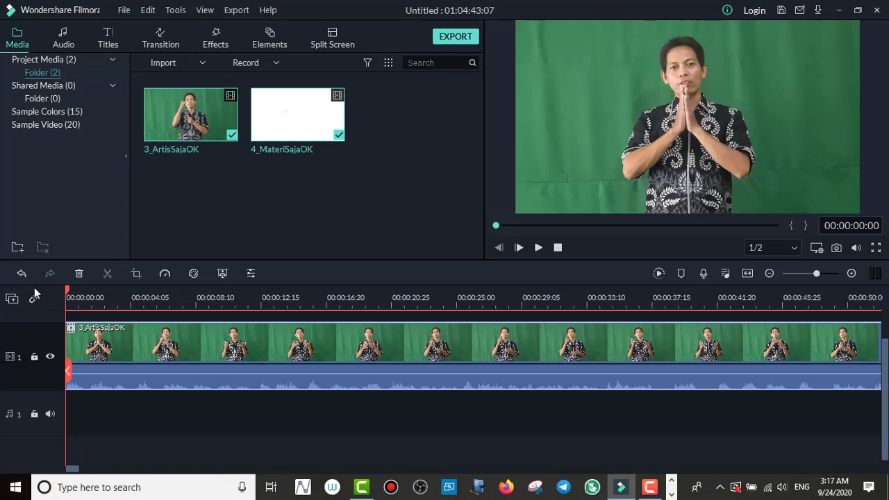
pyautogui.click(21, 273)
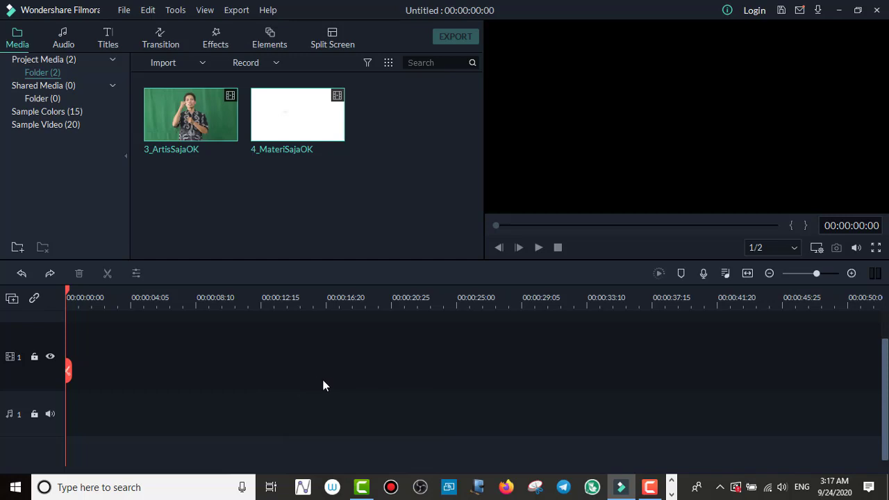
# Try the Insert command on both selected media clips and undo the insertion
pyautogui.moveTo(299, 132)
pyautogui.rightClick(275, 114)
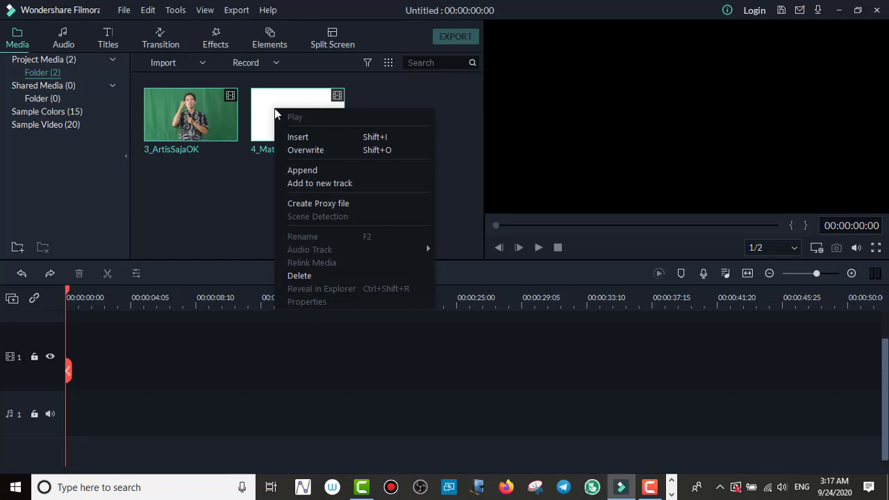
pyautogui.click(305, 138)
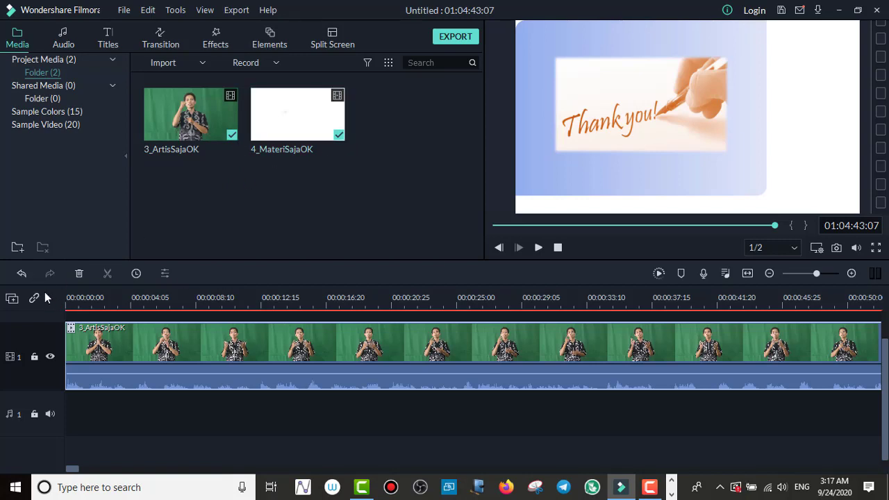
pyautogui.click(26, 278)
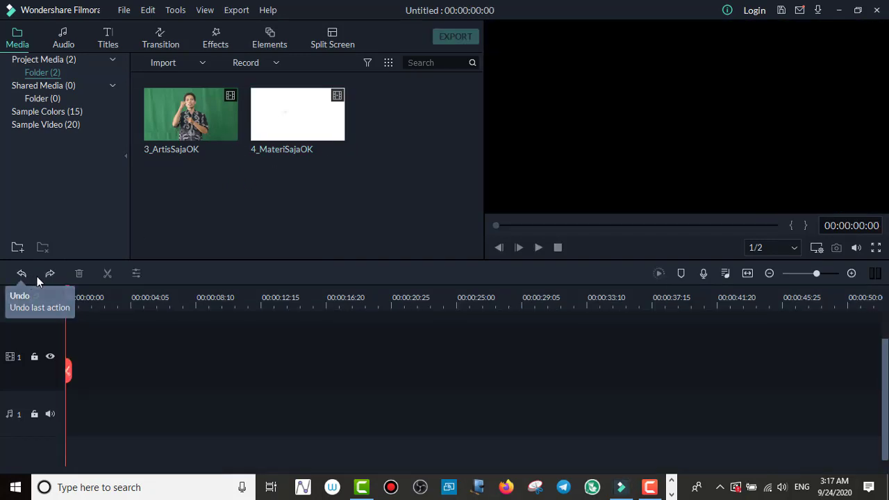
# Insert only the 4_MateriSajaOK clip at the start of video track 1 and check it through to its end
pyautogui.click(211, 122)
pyautogui.click(303, 131)
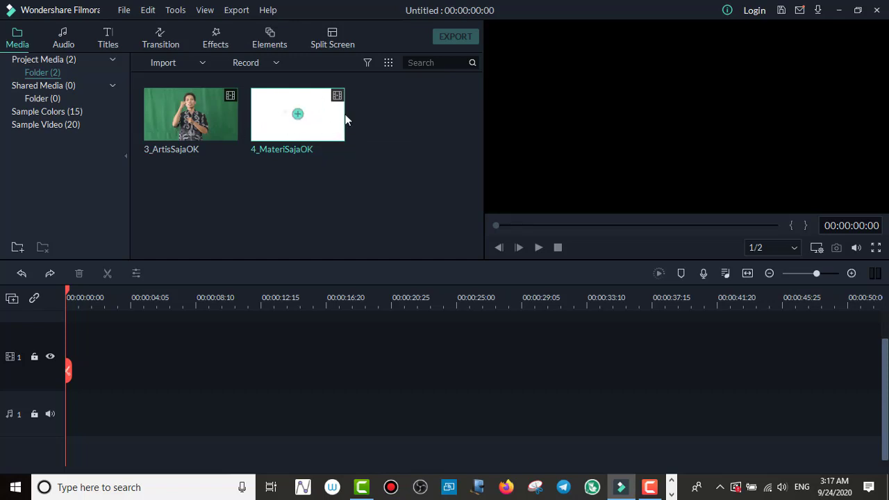
pyautogui.rightClick(321, 124)
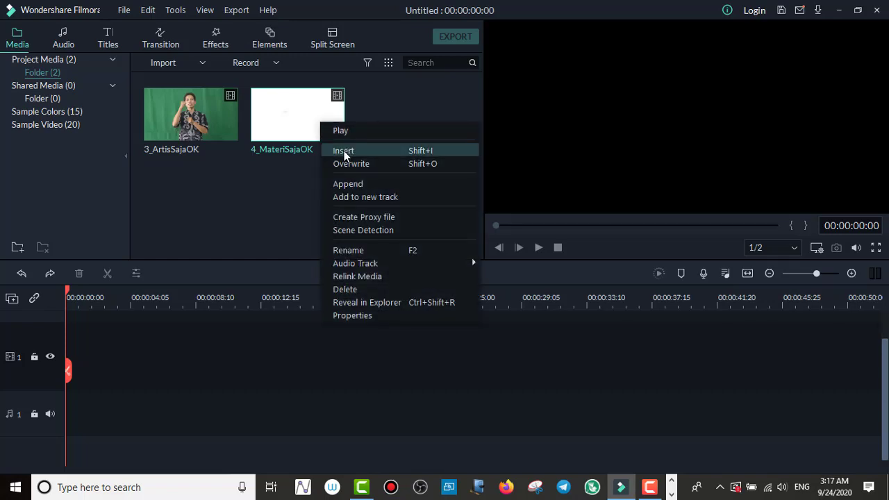
pyautogui.click(344, 151)
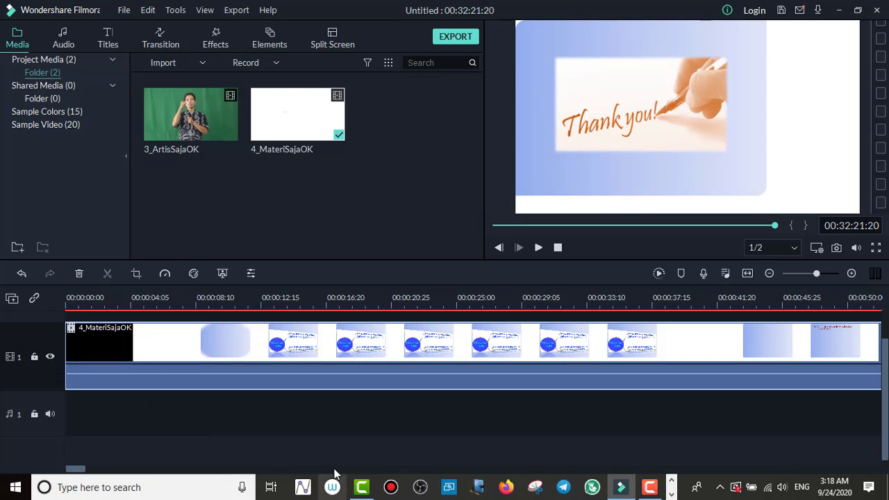
pyautogui.moveTo(82, 470); pyautogui.dragTo(865, 468)
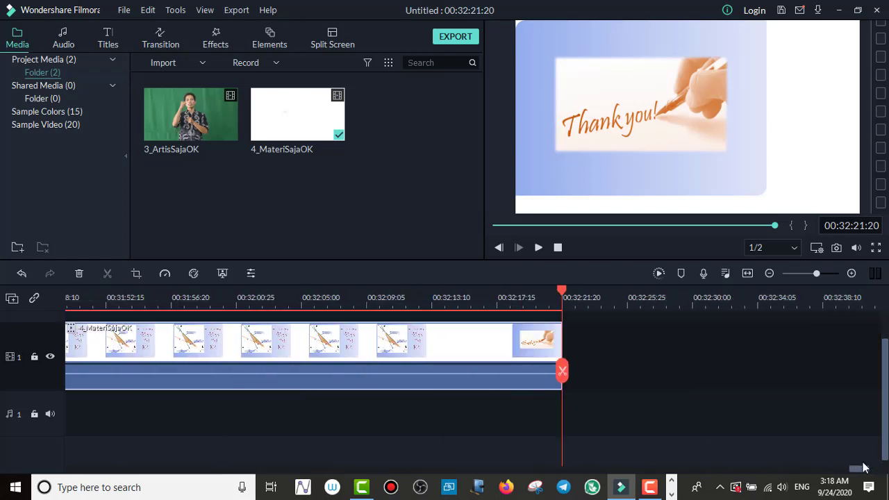
pyautogui.moveTo(864, 467); pyautogui.dragTo(13, 472)
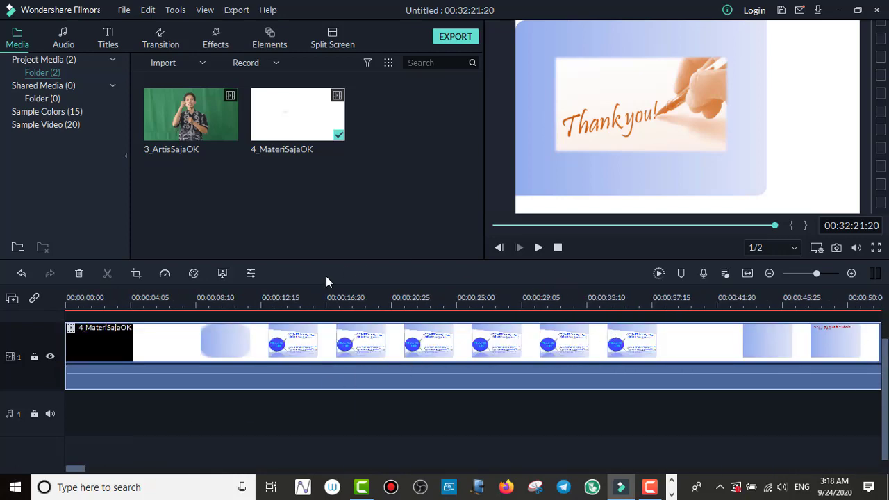
# Add 3_ArtisSajaOK on a new track from the timeline's start and compare its length with the 4_MateriSajaOK clip
pyautogui.click(134, 299)
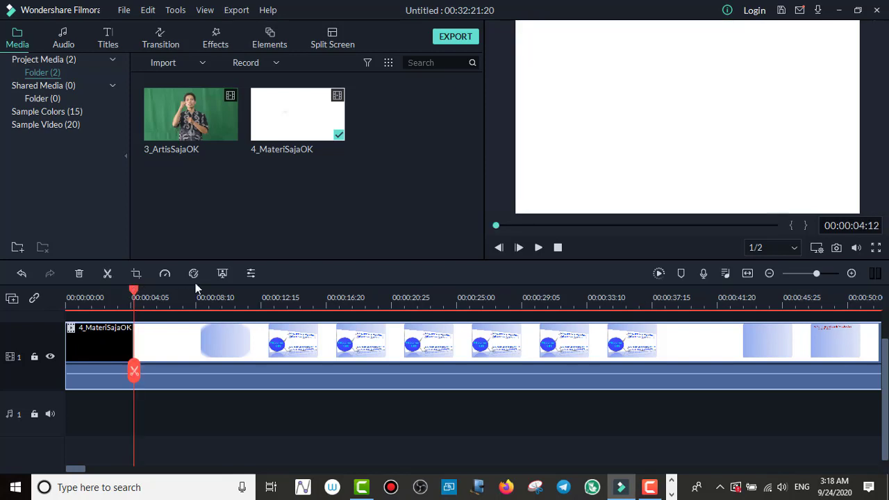
pyautogui.moveTo(134, 294); pyautogui.dragTo(55, 314)
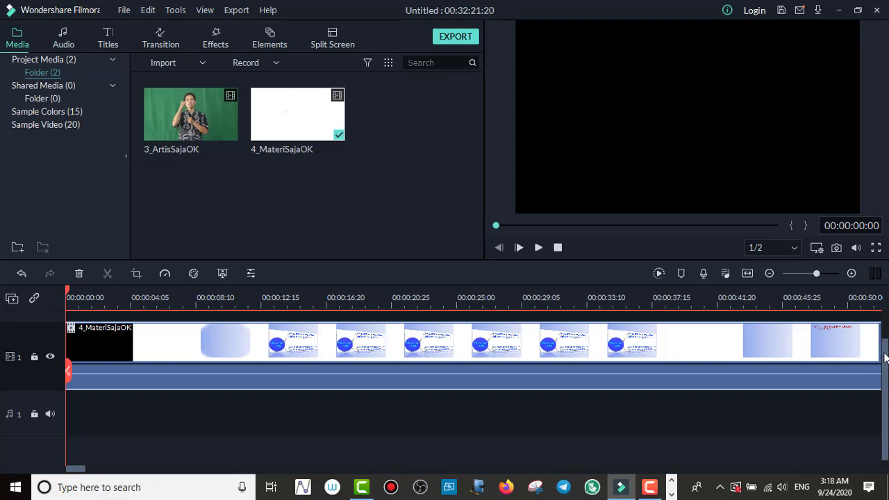
pyautogui.moveTo(884, 356); pyautogui.dragTo(884, 326)
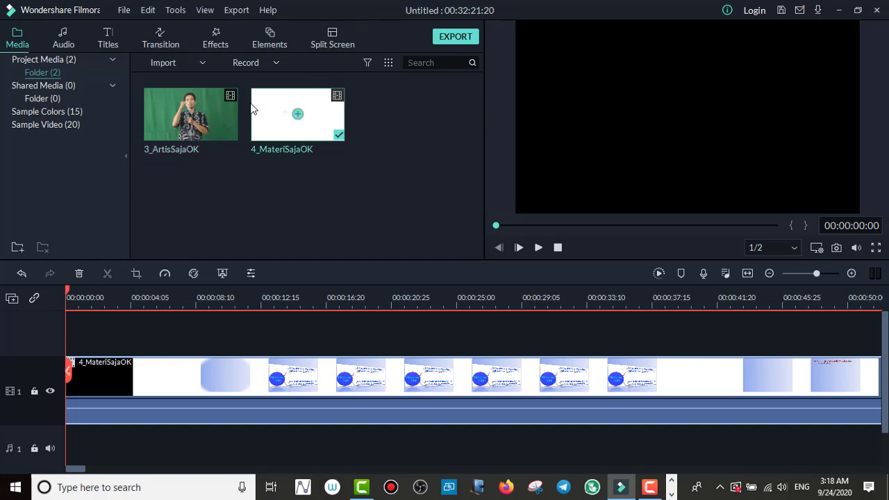
pyautogui.rightClick(219, 117)
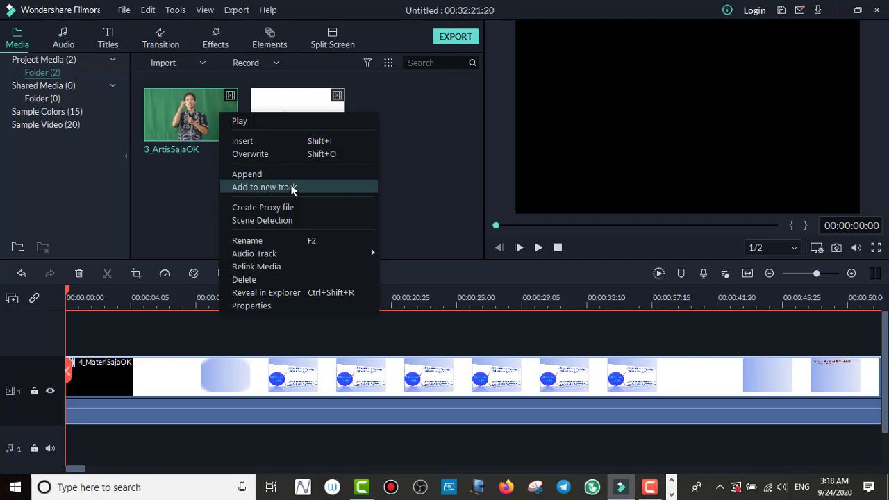
pyautogui.click(264, 188)
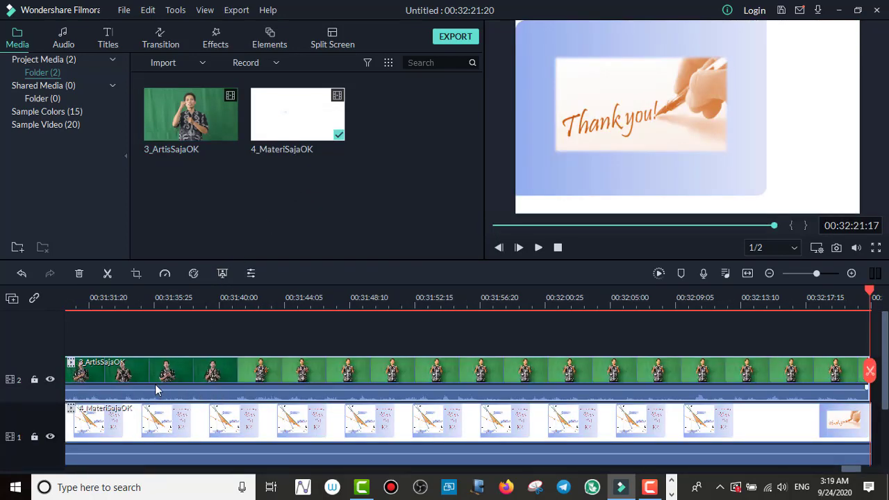
pyautogui.scroll(-1, 154, 384)
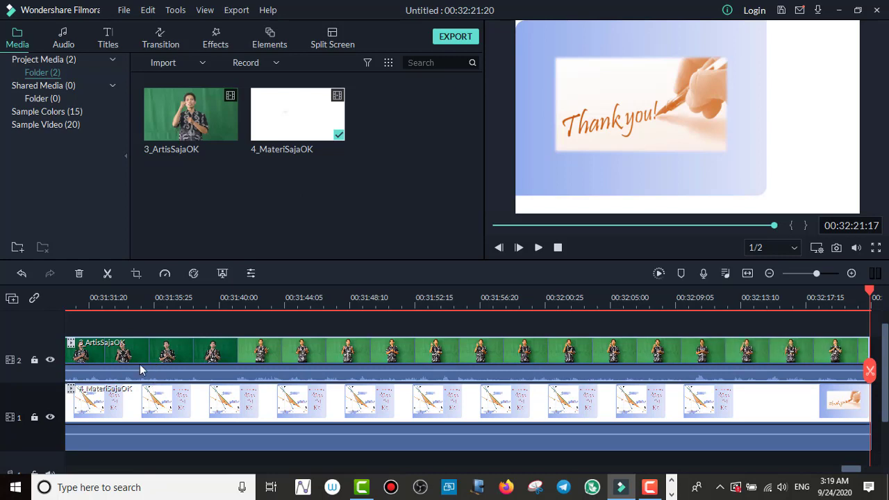
pyautogui.scroll(-2, 139, 388)
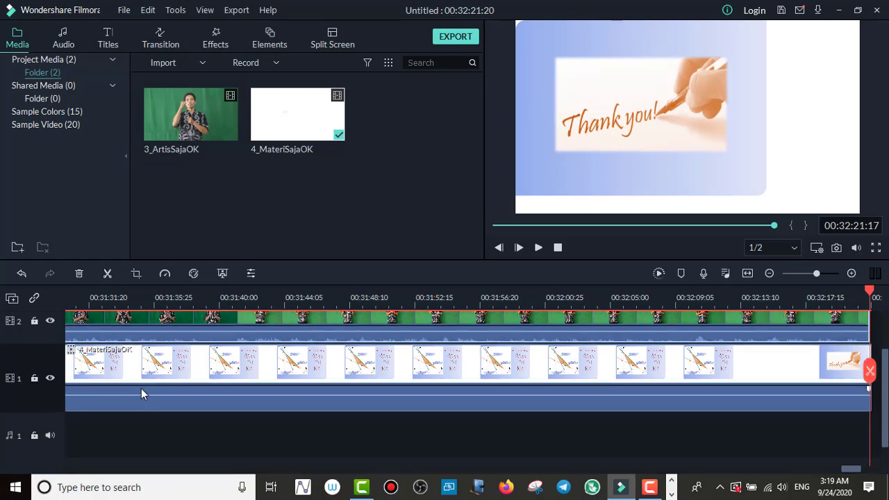
pyautogui.scroll(2, 142, 391)
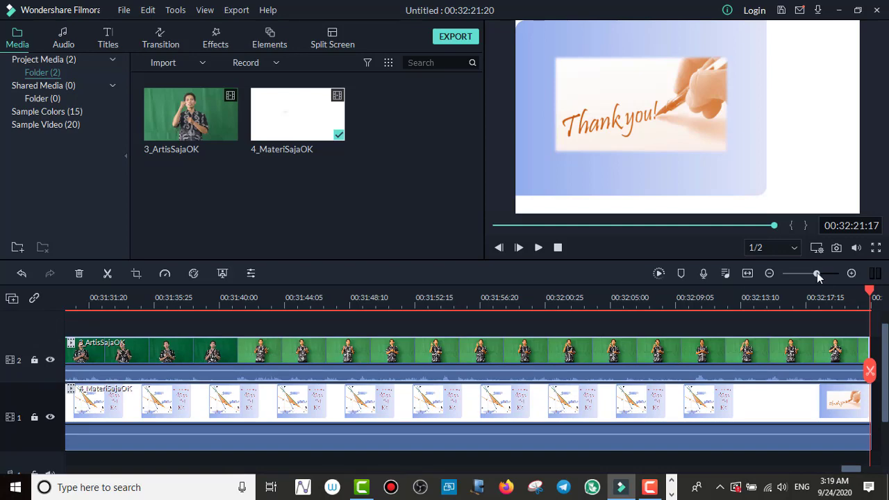
pyautogui.moveTo(818, 274); pyautogui.dragTo(797, 275)
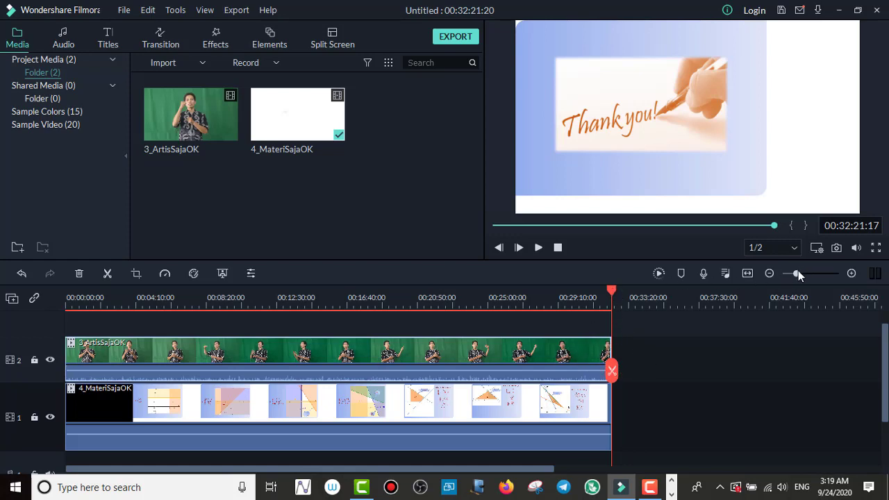
pyautogui.moveTo(798, 271); pyautogui.dragTo(801, 272)
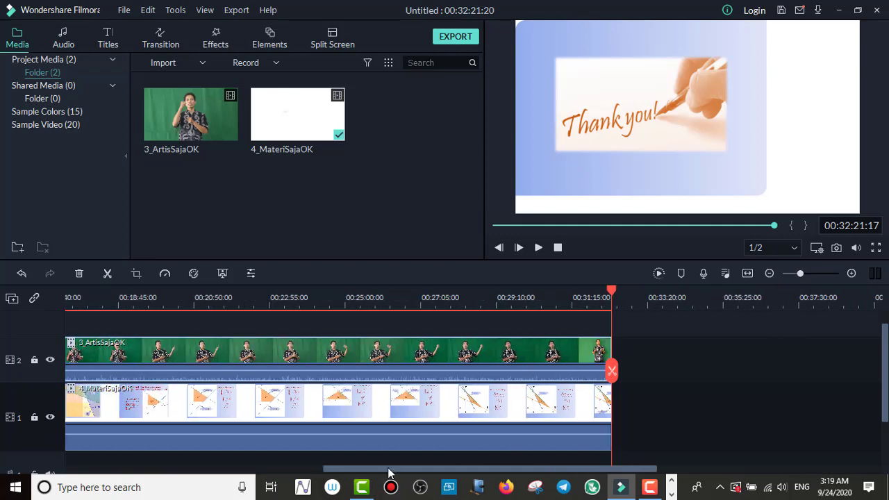
pyautogui.moveTo(391, 475); pyautogui.dragTo(95, 484)
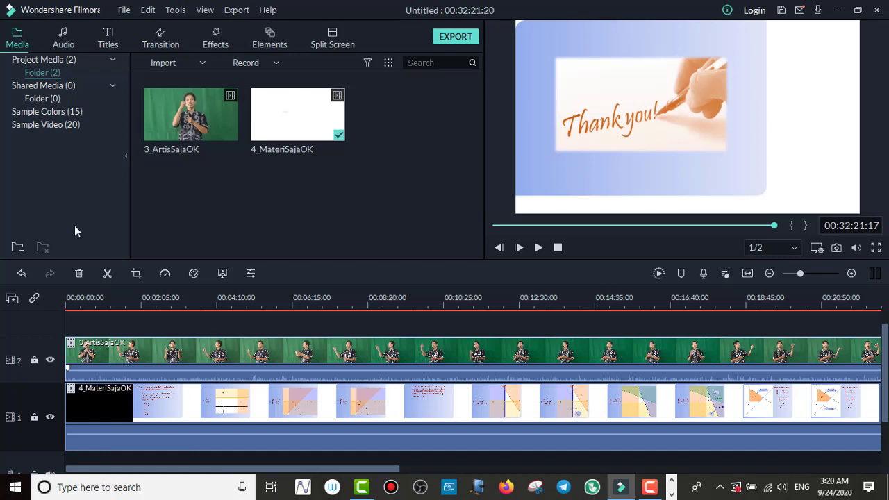
# Preview the stacked clips from the start to about 00:00:36 with the system volume raised
pyautogui.click(126, 298)
pyautogui.moveTo(126, 293); pyautogui.dragTo(67, 308)
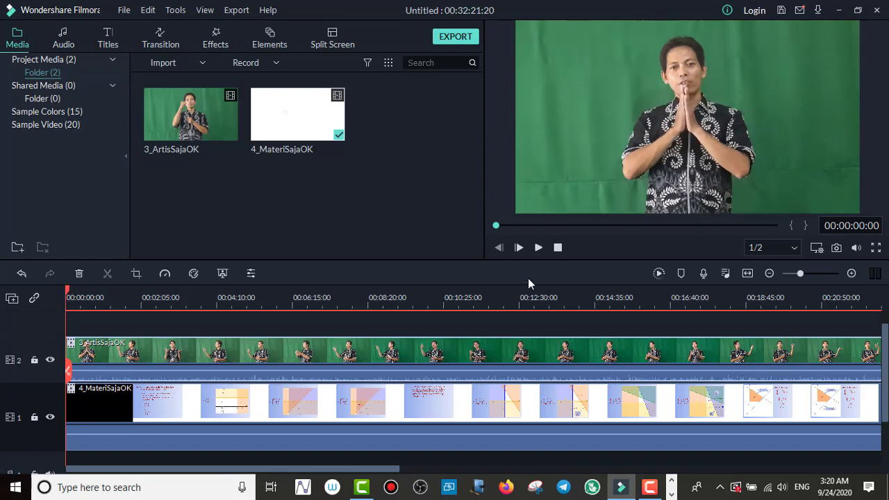
pyautogui.click(539, 248)
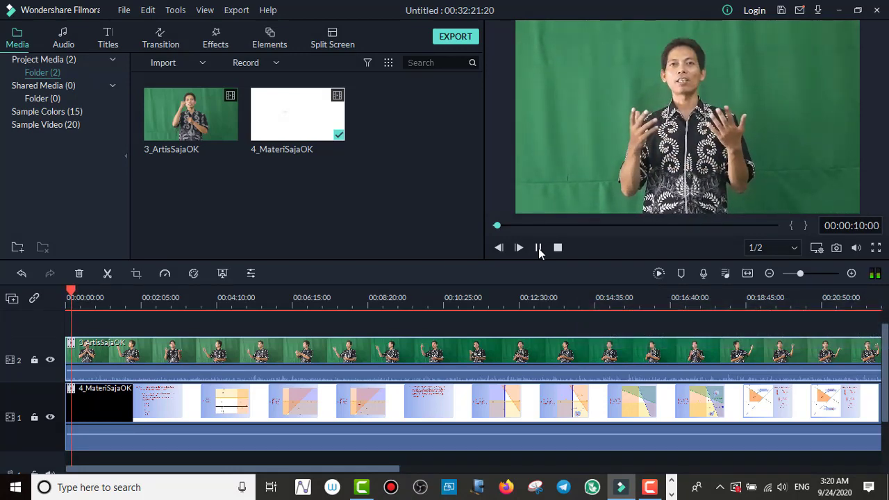
pyautogui.press('XF86AudioRaiseVolume')
pyautogui.press('XF86AudioRaiseVolume')
pyautogui.press('XF86AudioRaiseVolume')
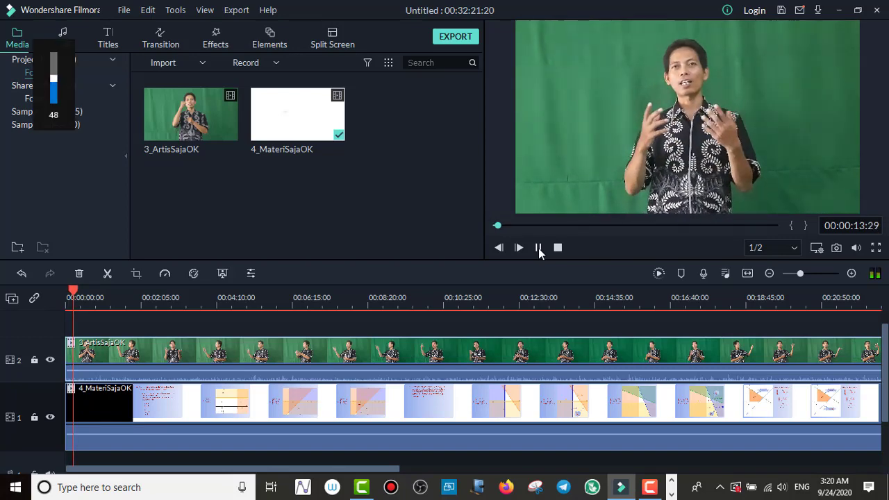
pyautogui.press('XF86AudioRaiseVolume')
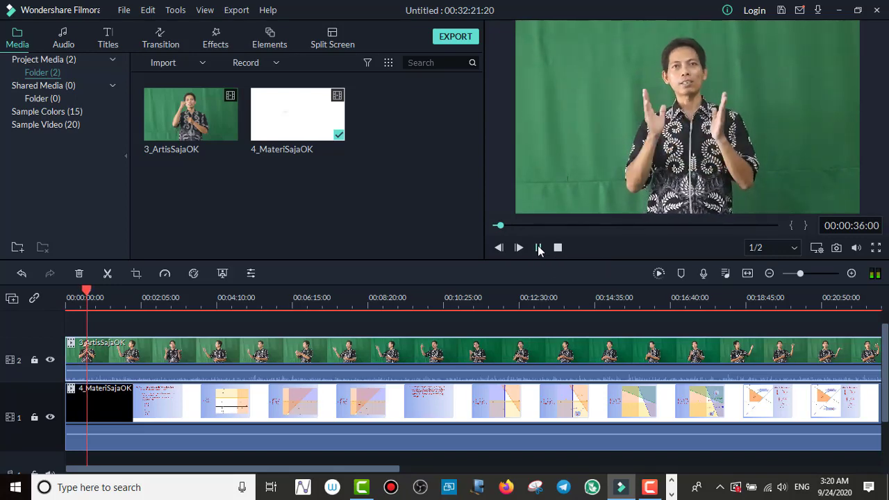
pyautogui.click(539, 248)
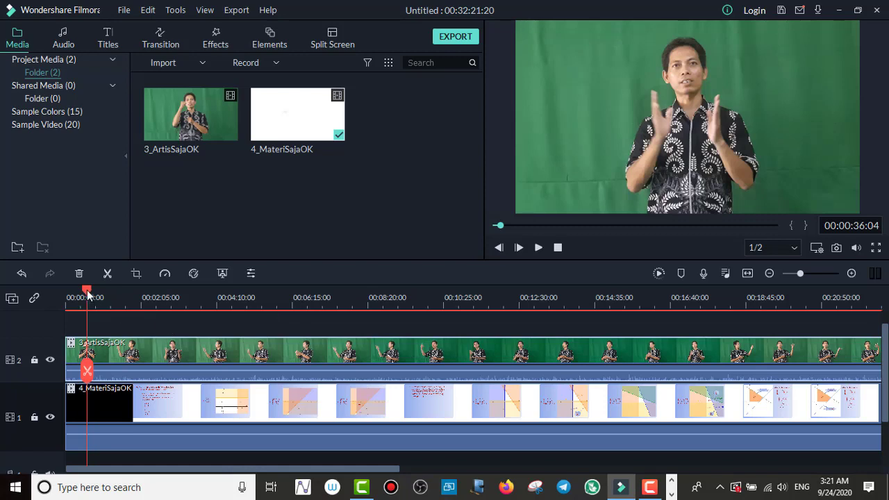
# Replay the presenter's passage between about 00:00:30 and 00:00:37 and place the playhead at the cut point, 00:00:34:13
pyautogui.moveTo(88, 295); pyautogui.dragTo(86, 294)
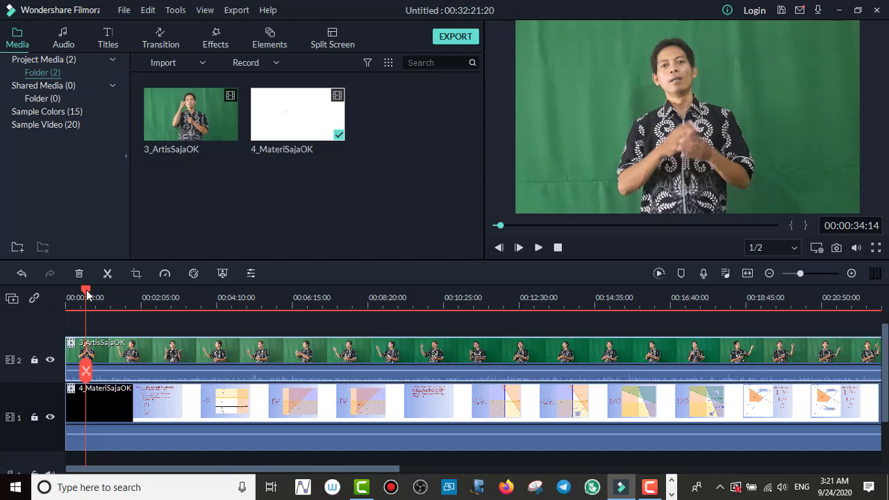
pyautogui.moveTo(87, 295); pyautogui.dragTo(86, 295)
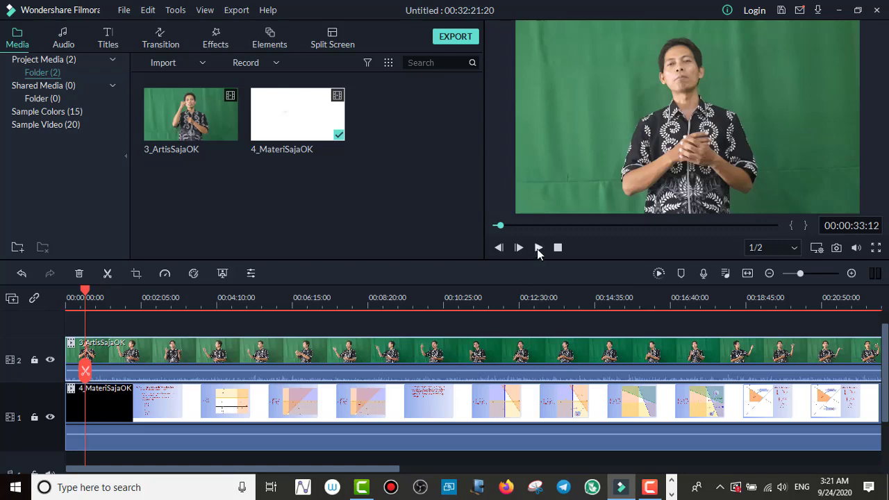
pyautogui.click(538, 249)
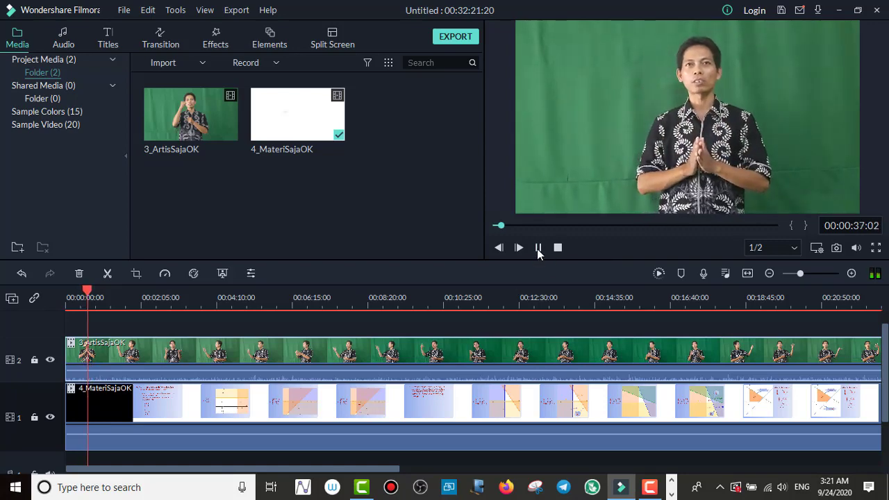
pyautogui.click(538, 249)
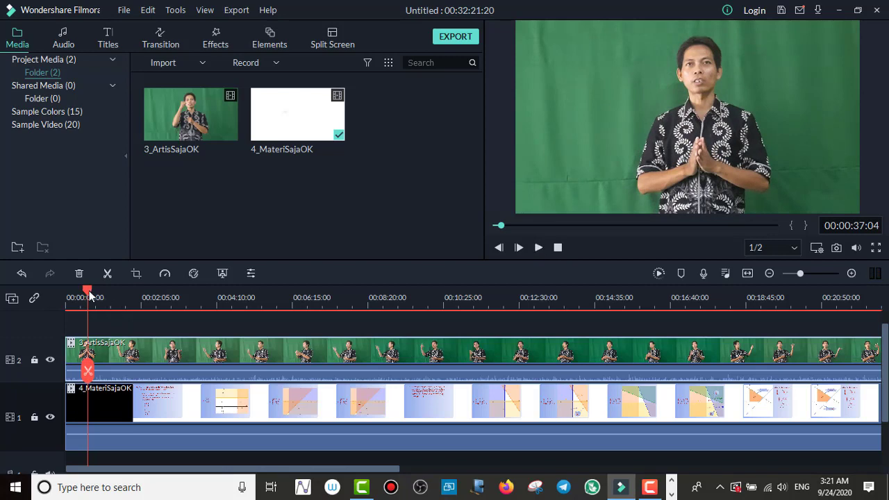
pyautogui.moveTo(89, 295); pyautogui.dragTo(86, 297)
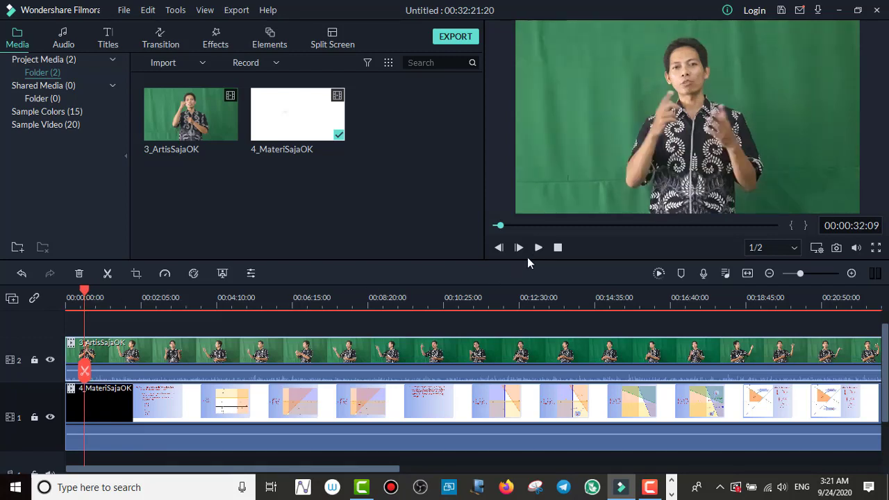
pyautogui.click(538, 247)
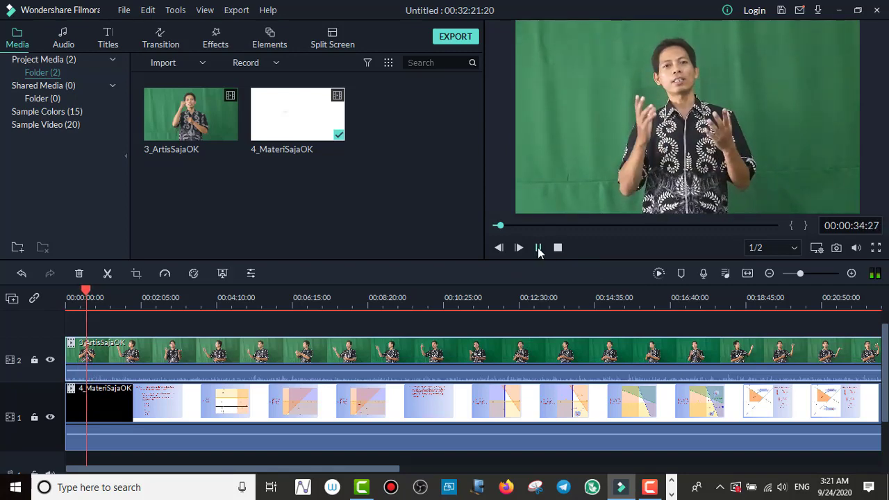
pyautogui.click(538, 248)
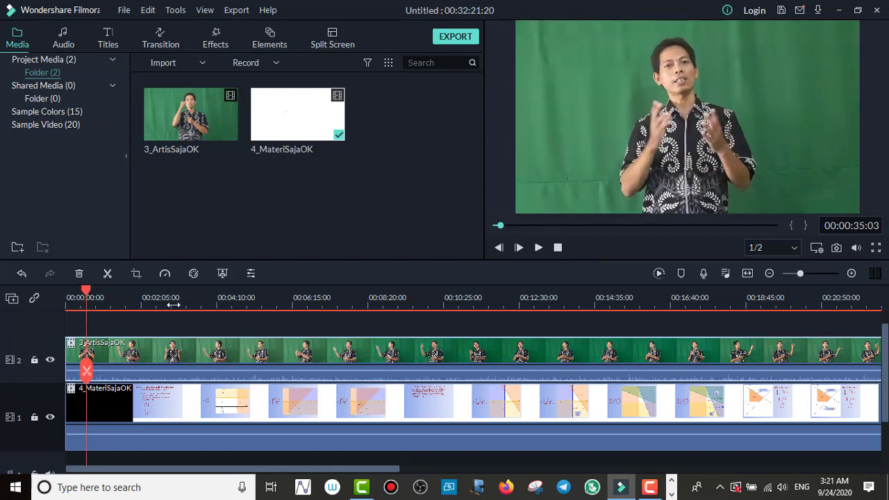
pyautogui.click(83, 297)
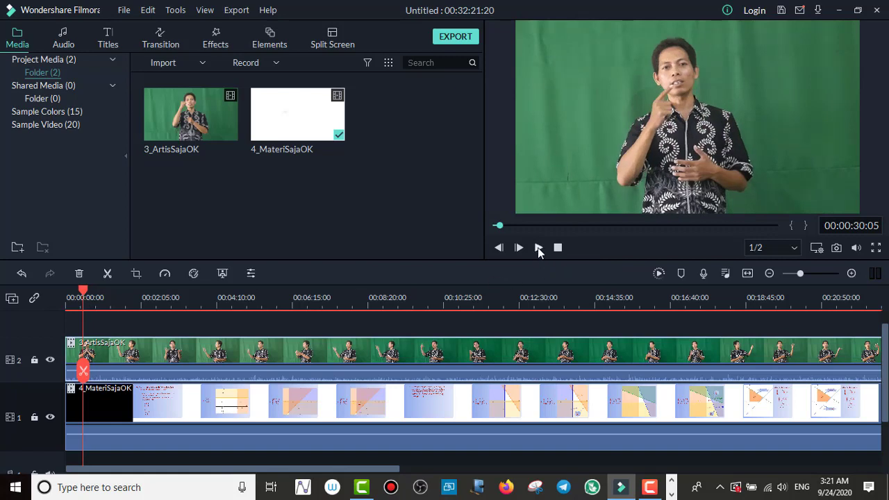
pyautogui.click(538, 248)
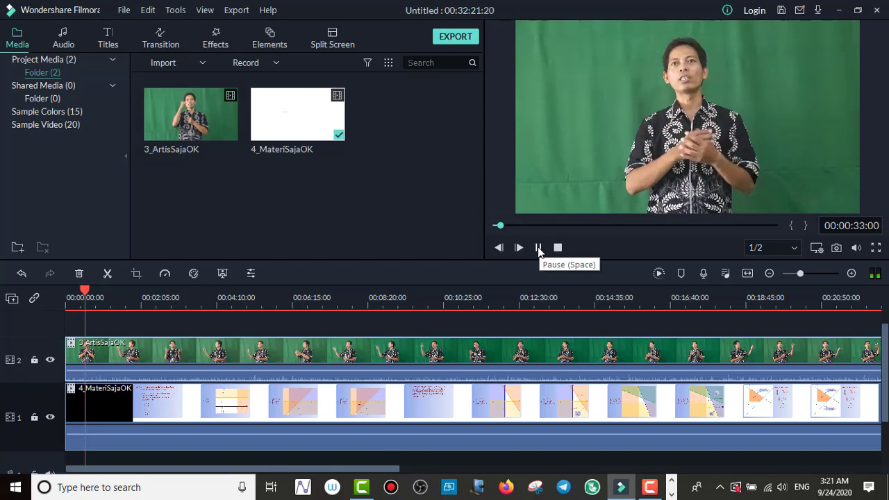
pyautogui.click(538, 248)
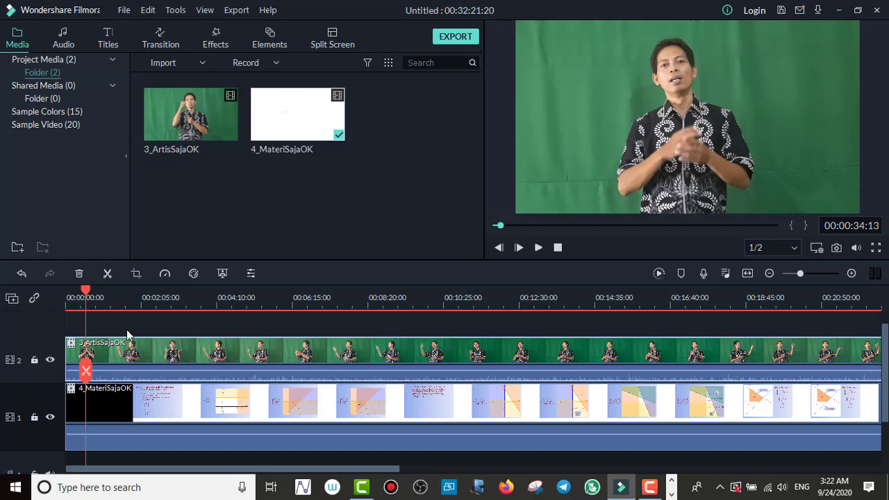
# Split 3_ArtisSajaOK and 4_MateriSajaOK at 00:00:34:13 and check the separate pieces on both tracks
pyautogui.click(244, 401)
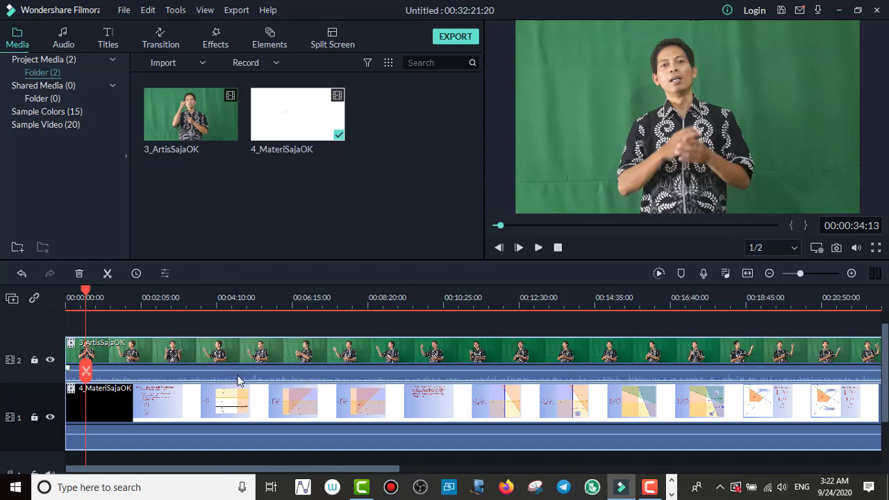
pyautogui.moveTo(239, 374)
pyautogui.click(107, 276)
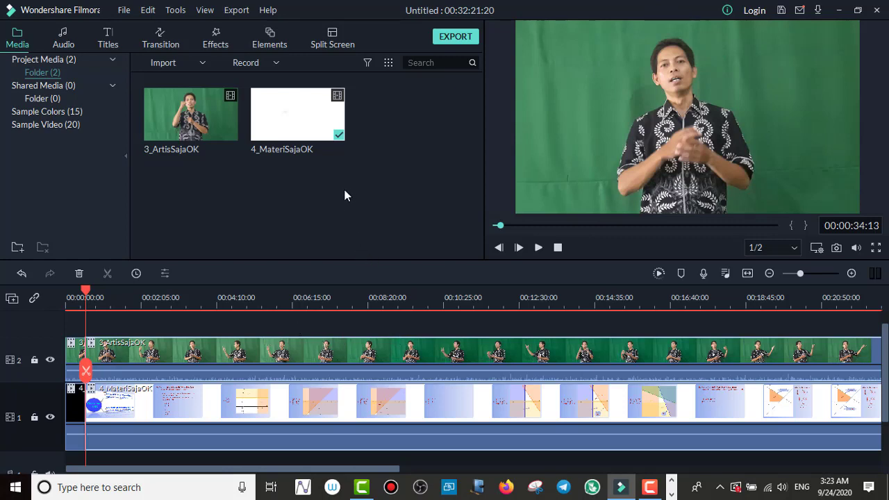
pyautogui.click(75, 356)
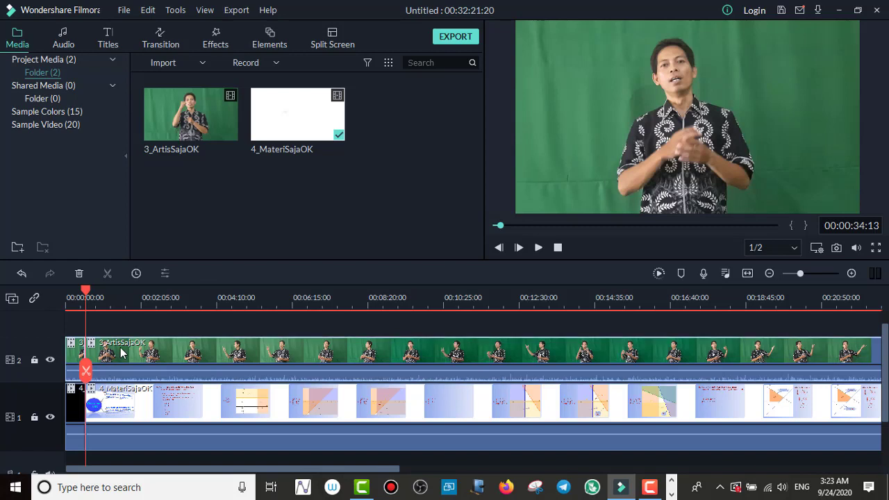
pyautogui.click(77, 402)
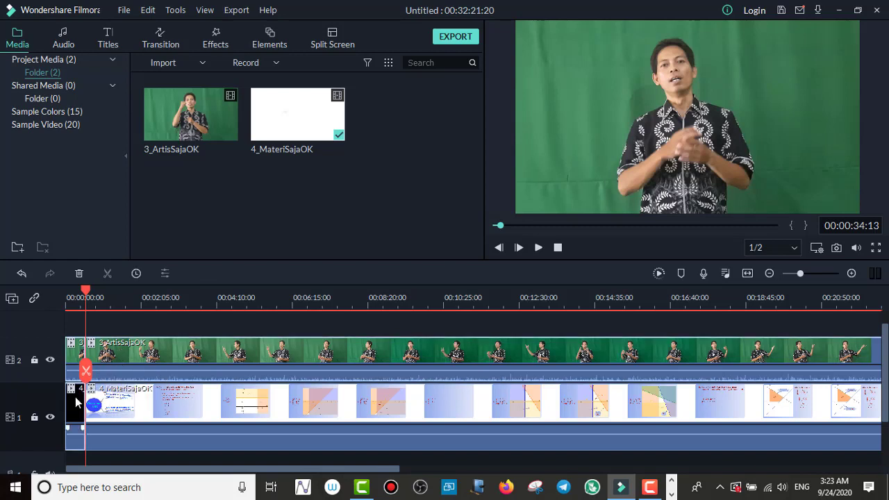
pyautogui.click(165, 410)
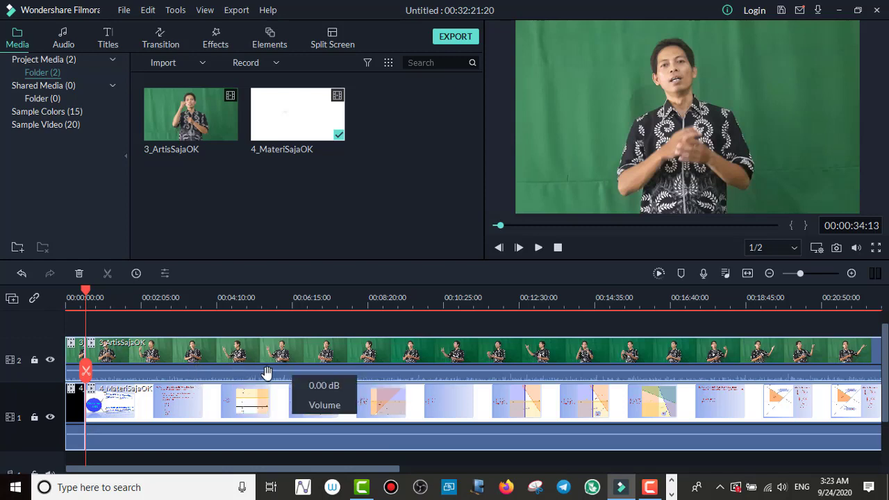
# Try to move the second 3_ArtisSajaOK piece onto a new track above its current one and undo the move
pyautogui.moveTo(186, 356); pyautogui.dragTo(187, 328)
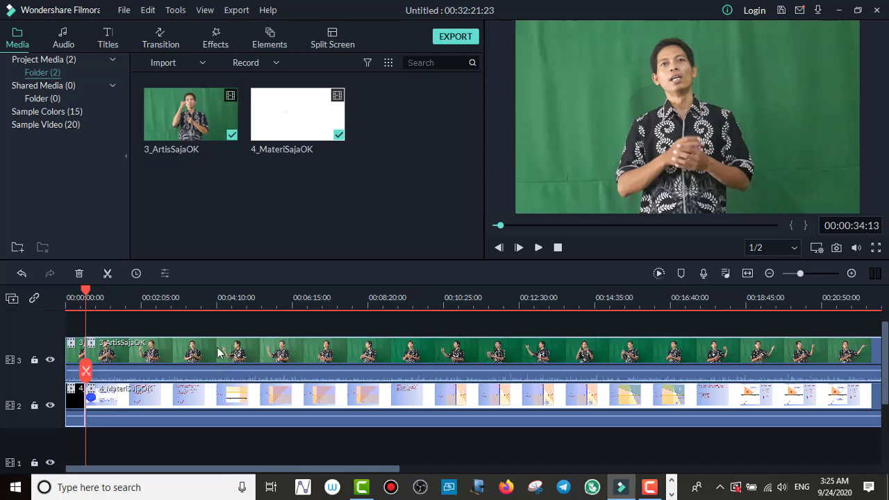
pyautogui.moveTo(209, 352); pyautogui.dragTo(210, 337)
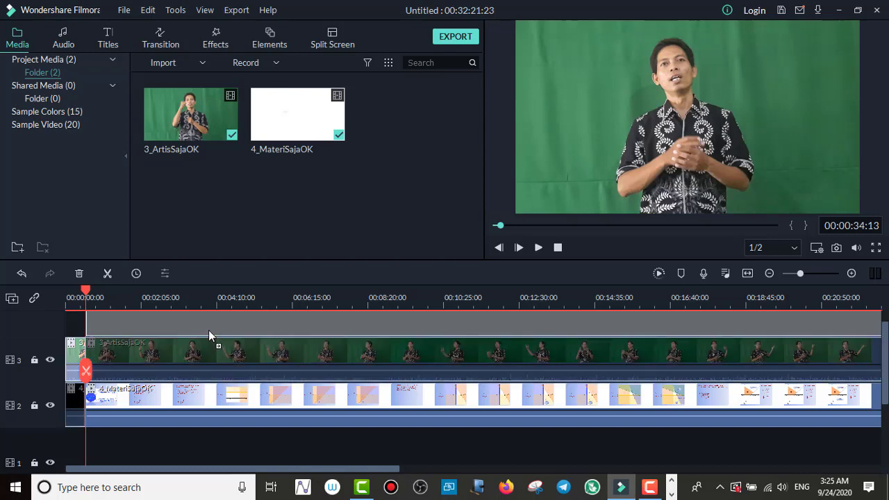
pyautogui.moveTo(208, 330); pyautogui.dragTo(208, 329)
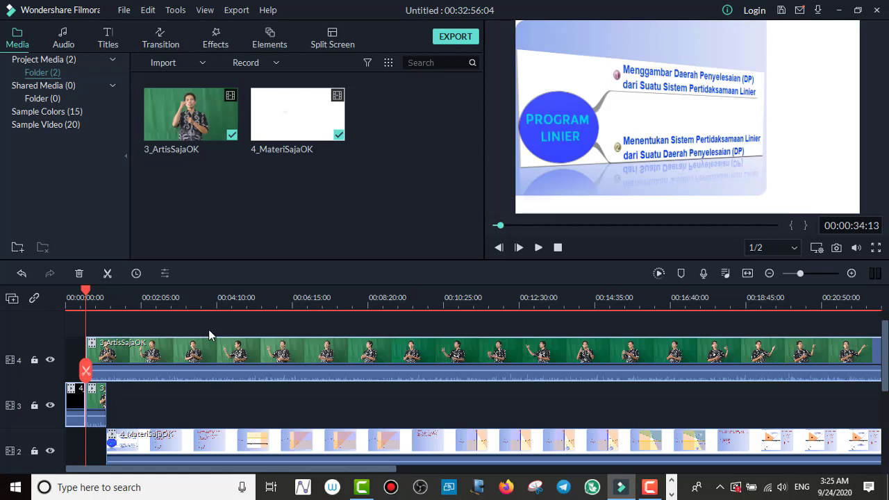
pyautogui.hotkey('ctrl', 'z')
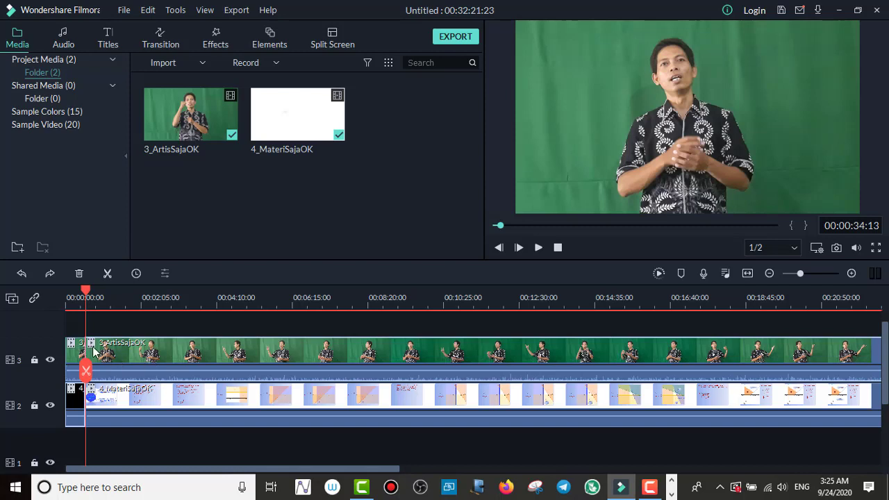
# Move all pieces of 3_ArtisSajaOK and 4_MateriSajaOK up one track together, onto tracks 4 and 3
pyautogui.click(80, 401)
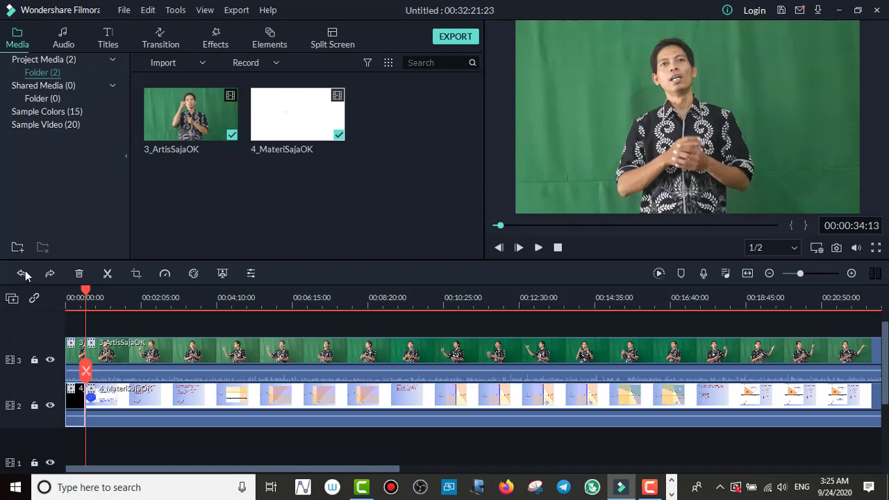
pyautogui.keyDown('ctrl'); pyautogui.click(147, 399); pyautogui.keyUp('ctrl')
pyautogui.keyDown('ctrl'); pyautogui.click(76, 351); pyautogui.keyUp('ctrl')
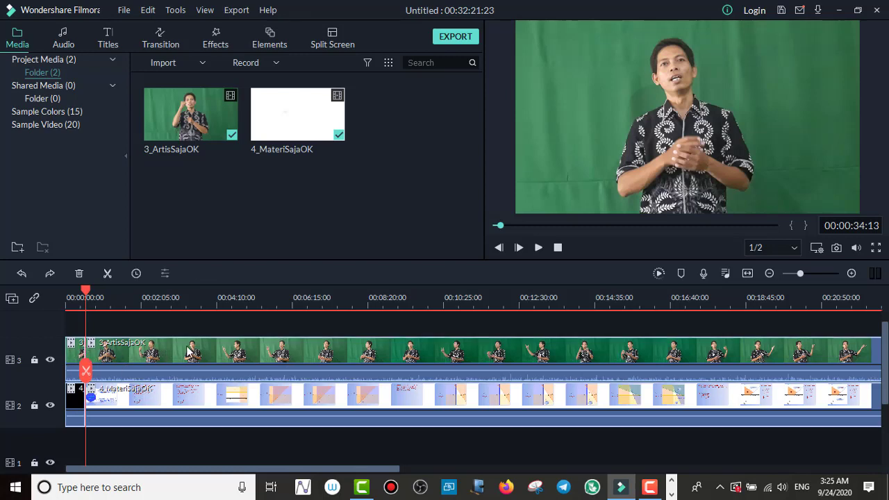
pyautogui.moveTo(187, 352); pyautogui.dragTo(192, 336)
pyautogui.scroll(-1, 175, 423)
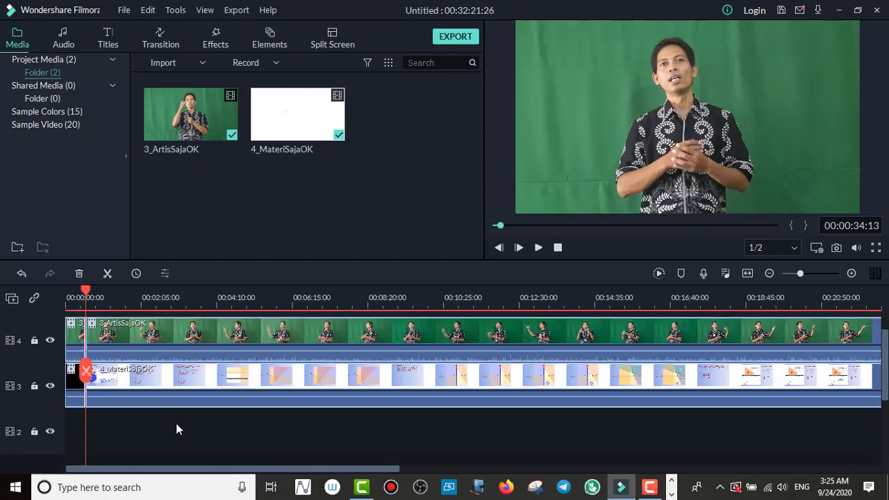
pyautogui.scroll(-2, 175, 423)
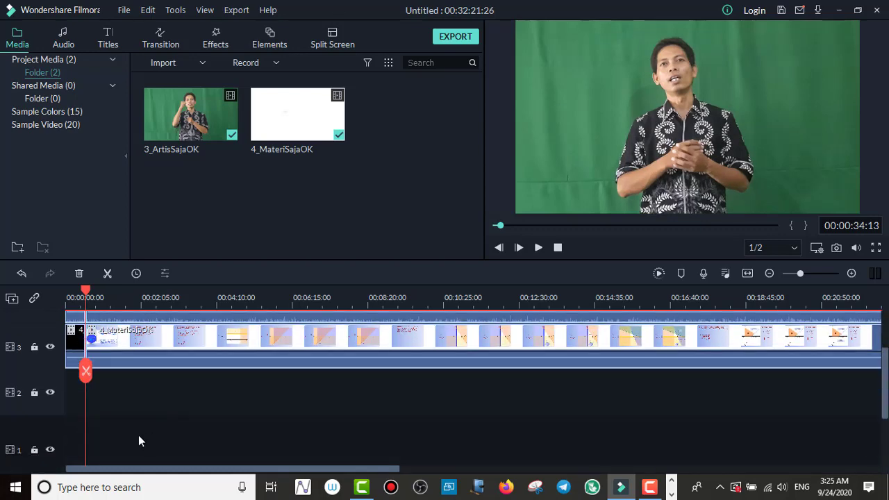
pyautogui.scroll(3, 164, 394)
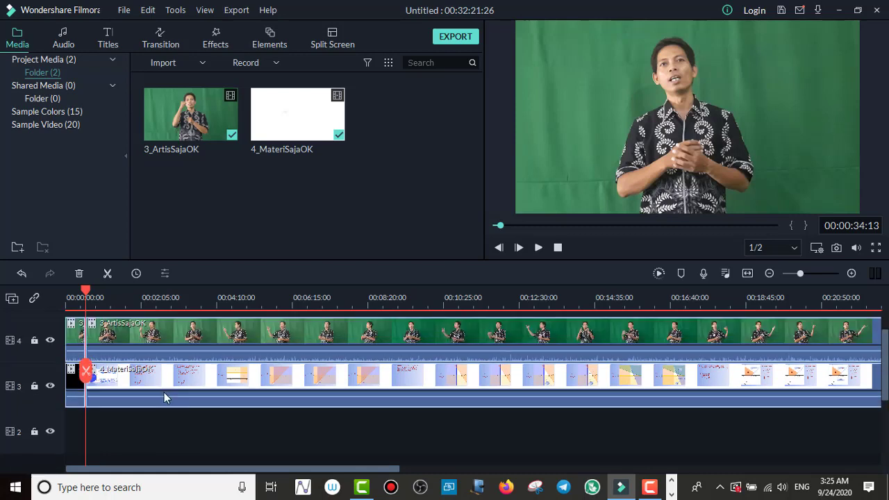
pyautogui.scroll(1, 164, 392)
pyautogui.scroll(-3, 164, 385)
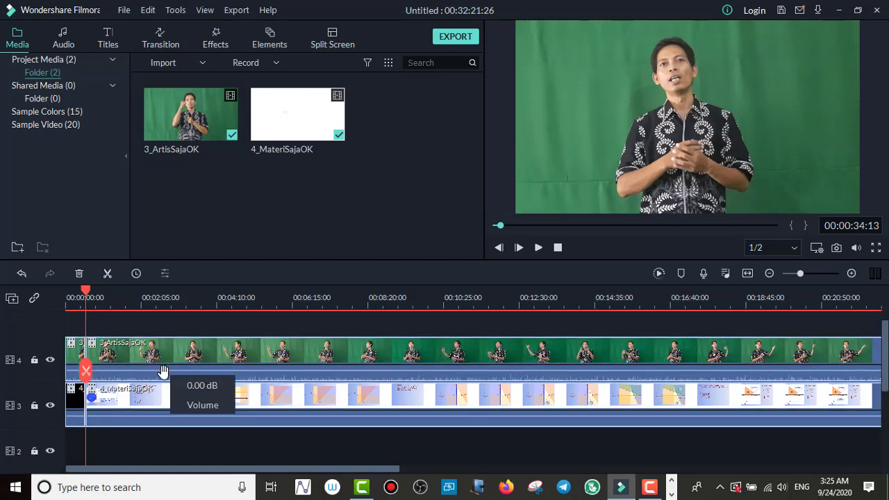
pyautogui.scroll(-1, 165, 379)
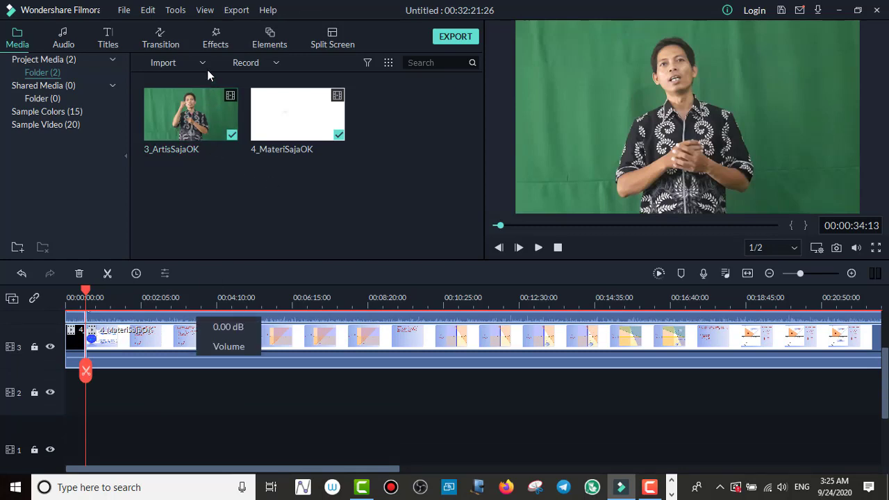
# Import the images 631 and LayarProyektor from the ASET_TUGAS2_OK folder into the project media
pyautogui.rightClick(364, 155)
pyautogui.click(386, 164)
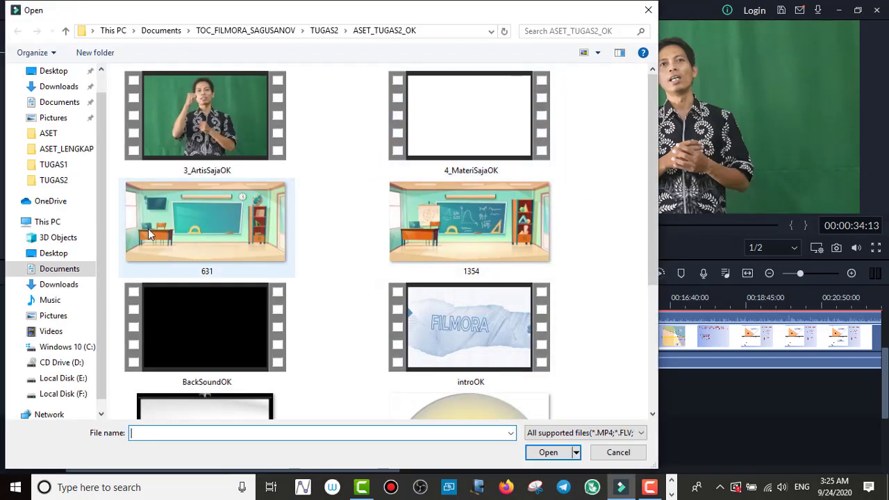
pyautogui.click(209, 221)
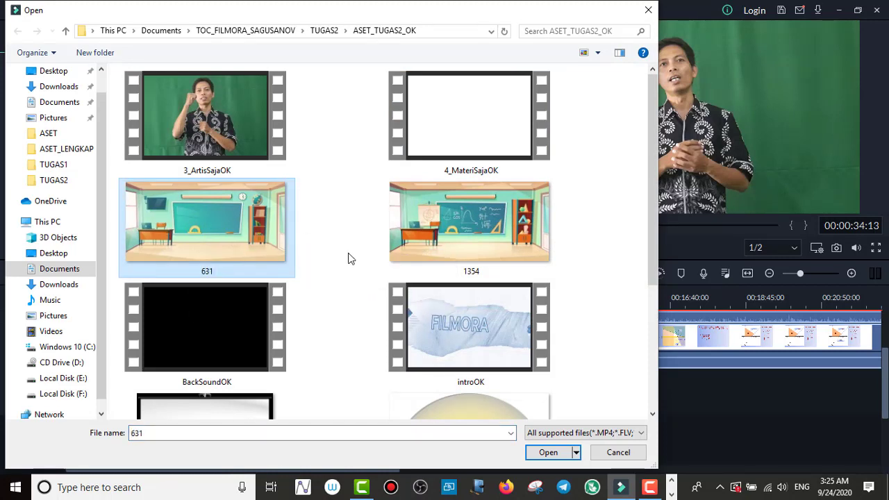
pyautogui.scroll(-3, 349, 258)
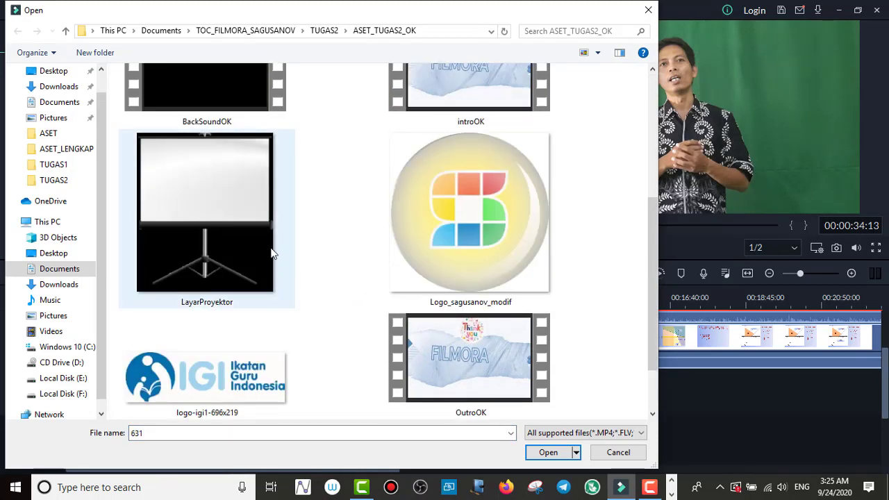
pyautogui.keyDown('ctrl'); pyautogui.click(215, 190); pyautogui.keyUp('ctrl')
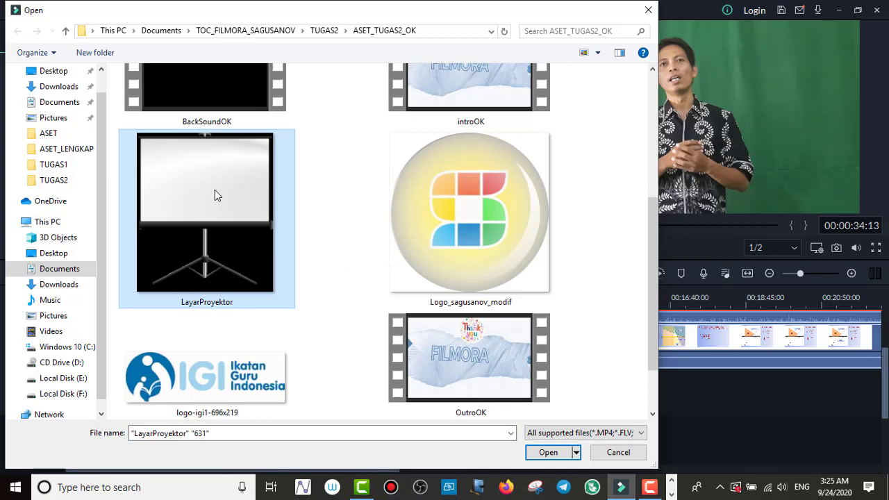
pyautogui.click(552, 452)
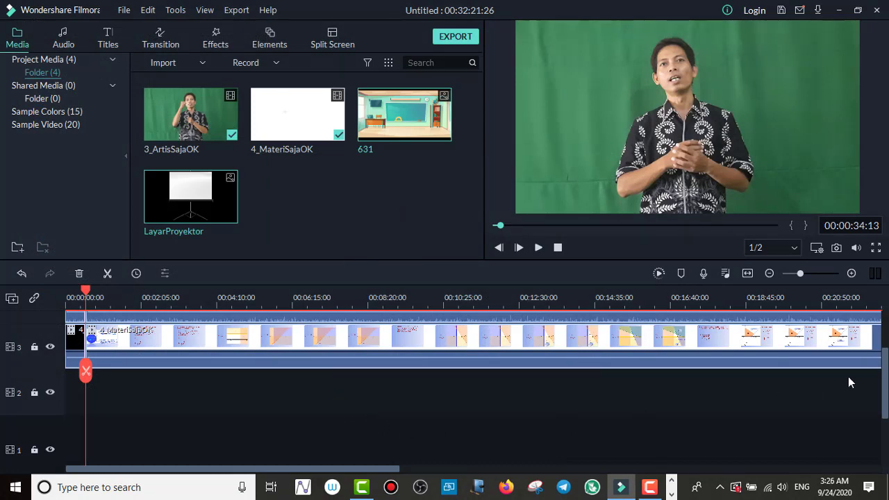
# Place the 631 and LayarProyektor images together at the start of track 1
pyautogui.moveTo(887, 384); pyautogui.dragTo(887, 401)
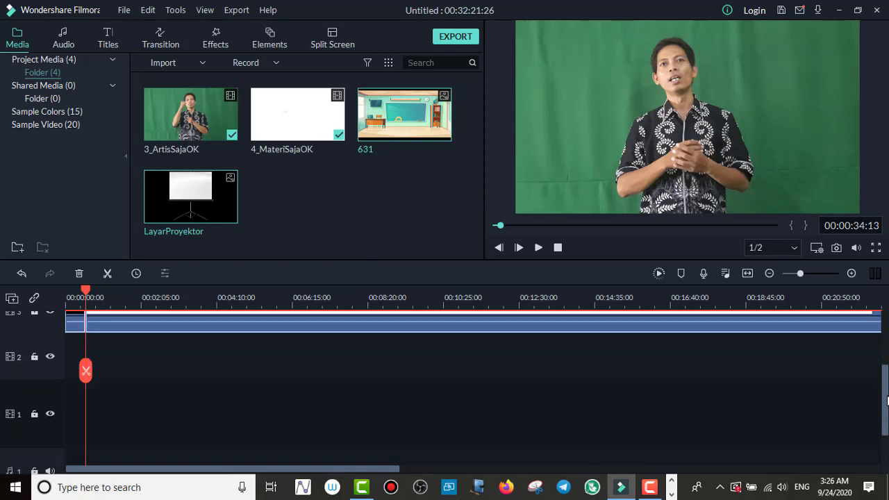
pyautogui.moveTo(390, 119)
pyautogui.moveTo(387, 107); pyautogui.dragTo(69, 409)
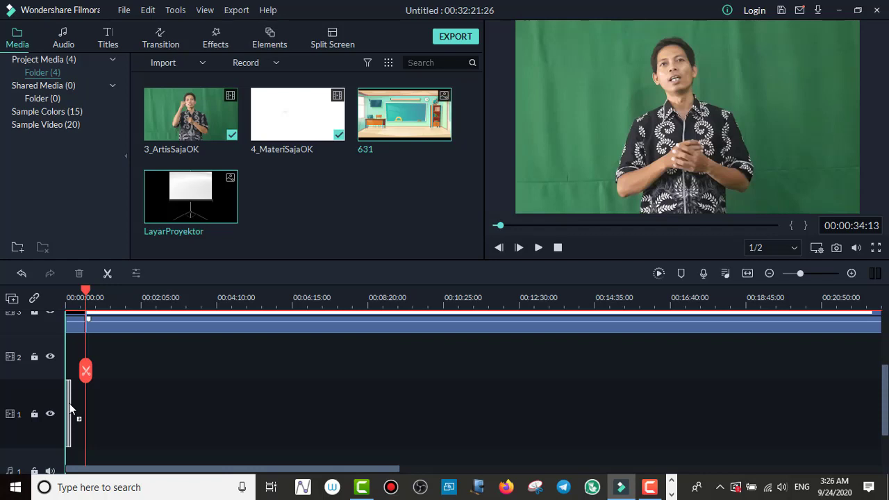
pyautogui.moveTo(69, 408); pyautogui.dragTo(71, 409)
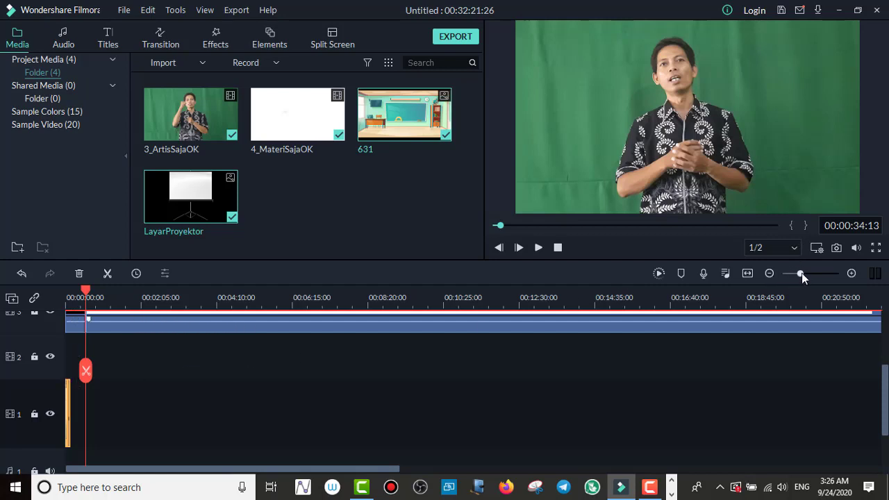
# Delete the LayarProyektor and 631 images from track 1
pyautogui.moveTo(801, 273); pyautogui.dragTo(803, 273)
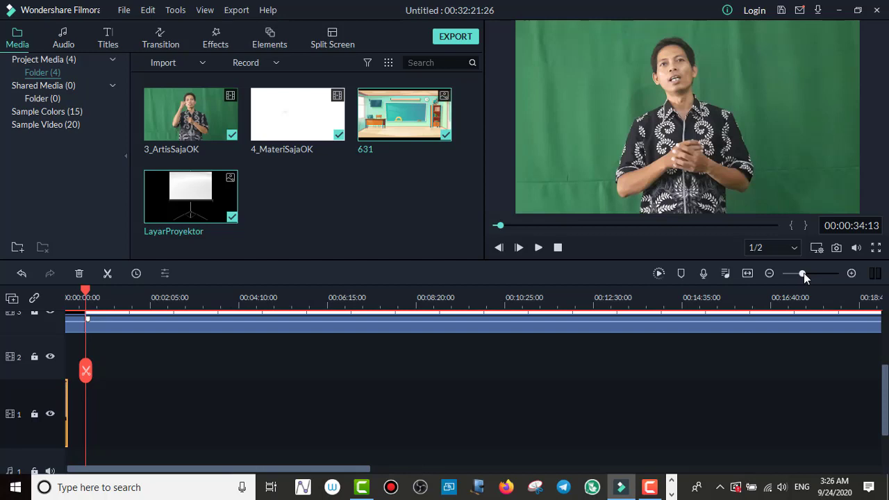
pyautogui.moveTo(353, 468); pyautogui.dragTo(299, 472)
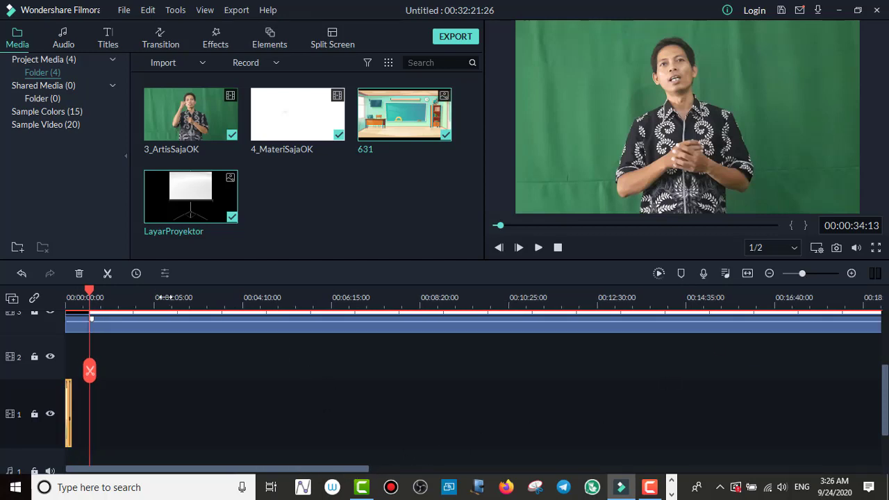
pyautogui.moveTo(165, 299); pyautogui.dragTo(189, 299)
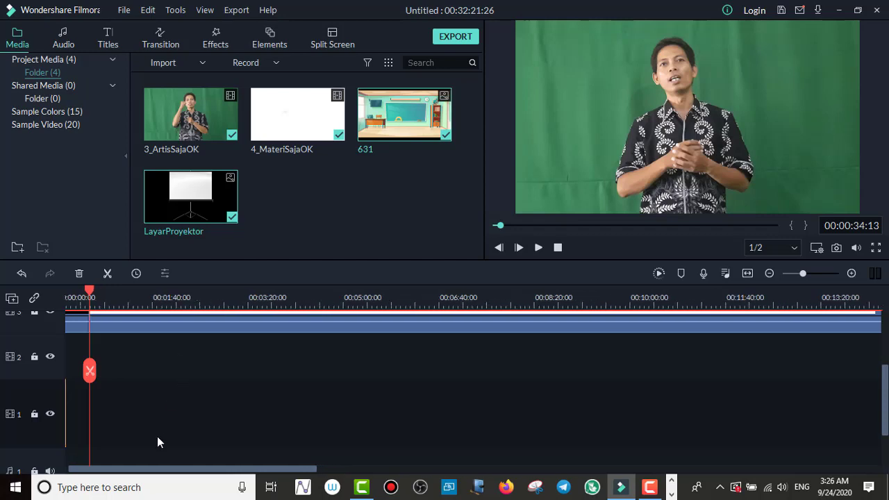
pyautogui.moveTo(144, 468); pyautogui.dragTo(123, 468)
pyautogui.moveTo(152, 306); pyautogui.dragTo(179, 306)
pyautogui.moveTo(170, 470); pyautogui.dragTo(109, 470)
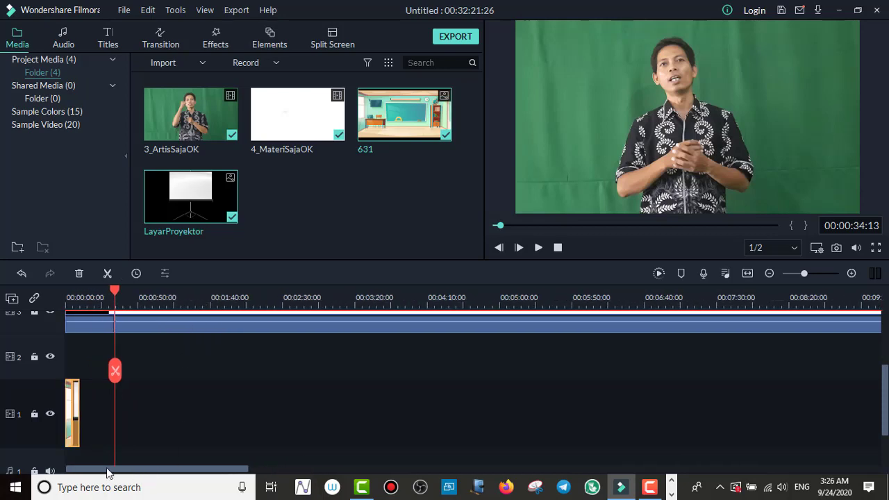
pyautogui.scroll(2, 192, 387)
pyautogui.scroll(1, 190, 382)
pyautogui.scroll(-2, 191, 382)
pyautogui.click(75, 407)
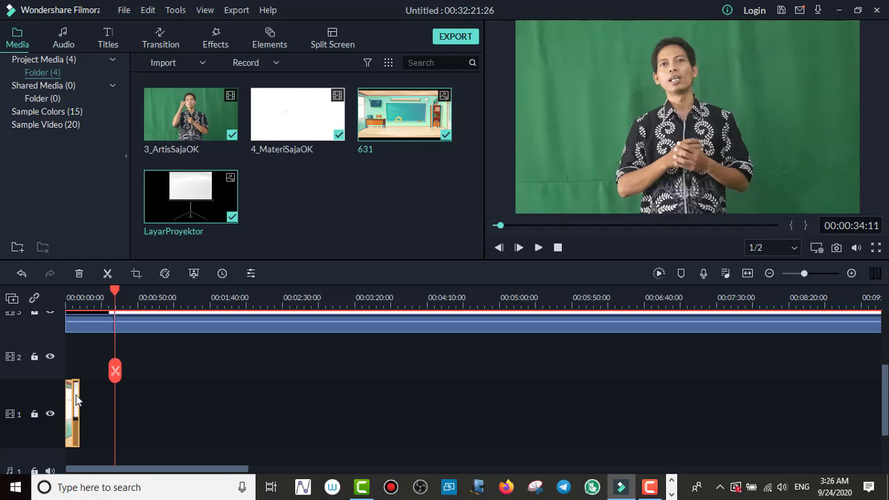
pyautogui.moveTo(79, 400); pyautogui.dragTo(75, 401)
pyautogui.click(71, 398)
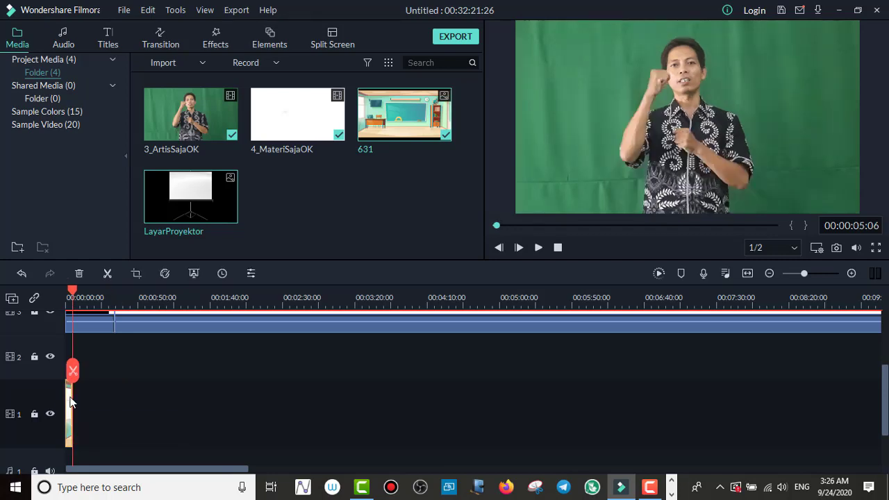
pyautogui.press('Delete')
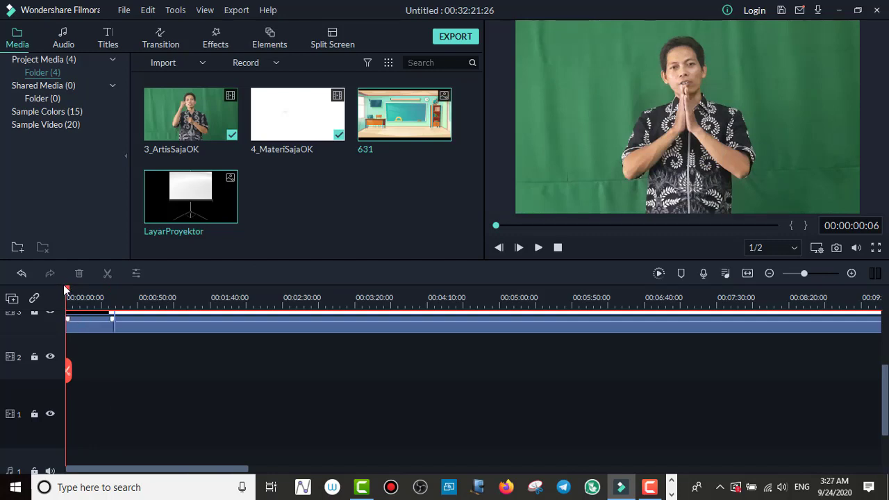
# Return the playhead to 00:00:00:00 and check the layout of the stacked clips and the tracks below them
pyautogui.moveTo(67, 289); pyautogui.dragTo(66, 291)
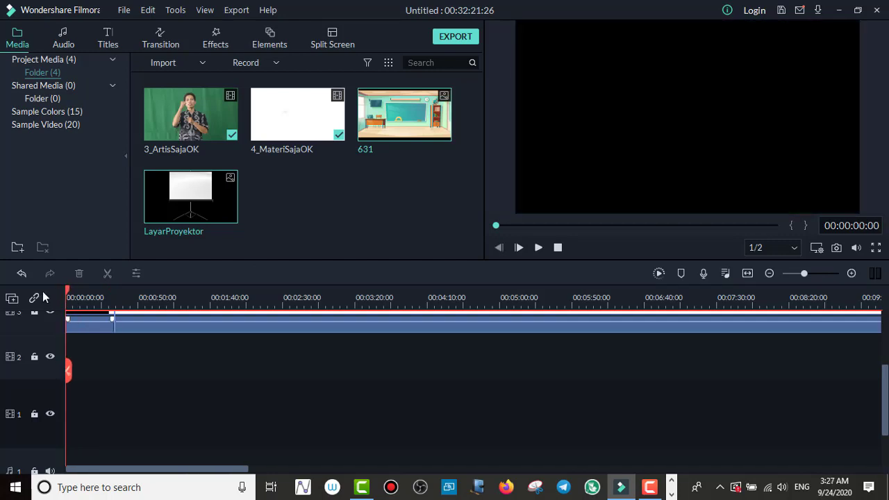
pyautogui.scroll(5, 241, 385)
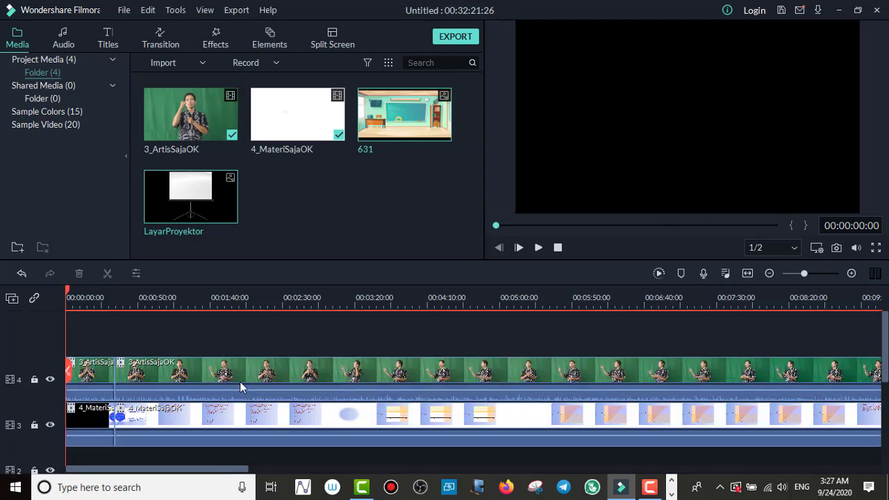
pyautogui.scroll(-2, 240, 379)
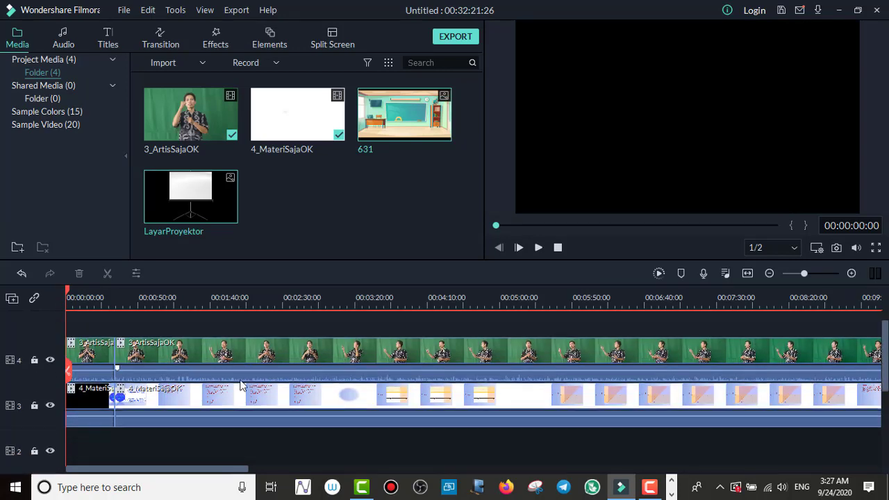
pyautogui.scroll(1, 250, 383)
pyautogui.moveTo(232, 470); pyautogui.dragTo(108, 451)
pyautogui.scroll(-1, 113, 443)
pyautogui.scroll(-1, 136, 431)
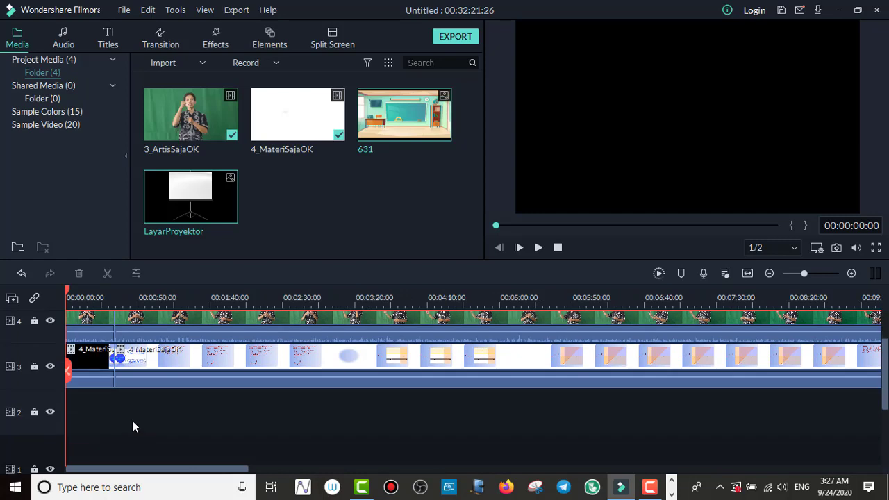
pyautogui.scroll(-2, 156, 414)
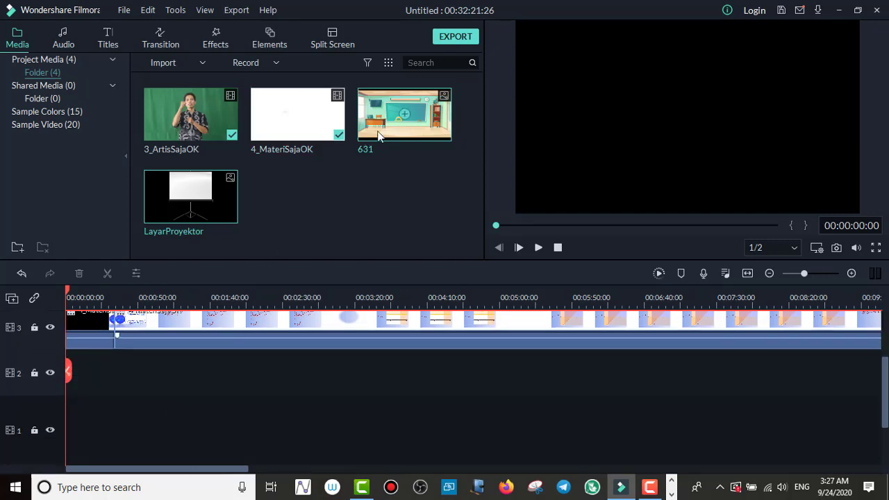
# Place only the 631 classroom image at the very start of track 1, beneath the video tracks
pyautogui.moveTo(300, 130)
pyautogui.click(223, 114)
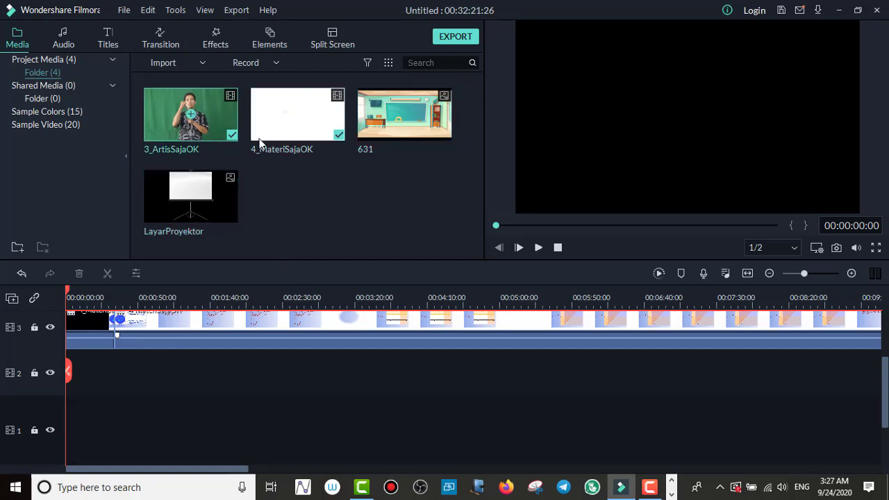
pyautogui.click(338, 139)
pyautogui.click(401, 124)
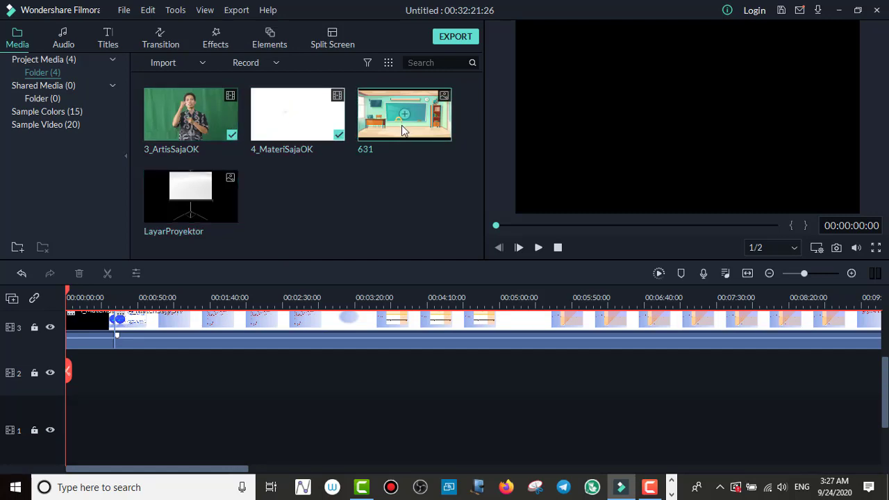
pyautogui.click(231, 137)
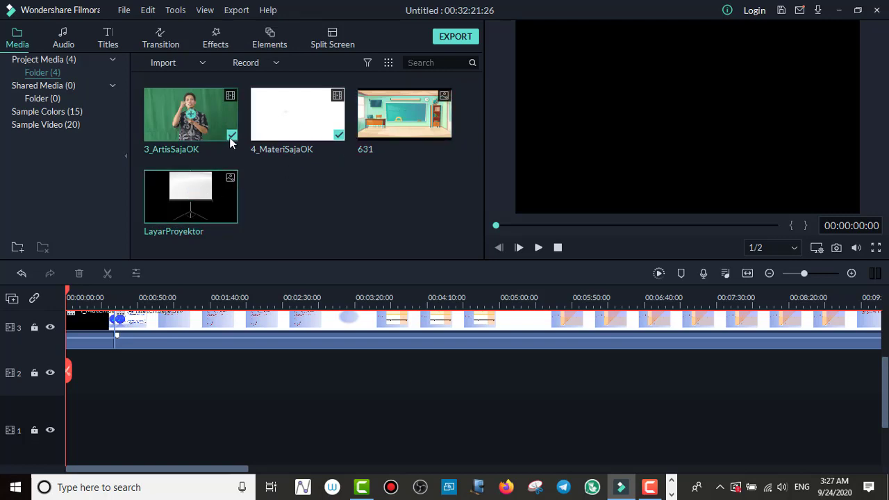
pyautogui.click(344, 132)
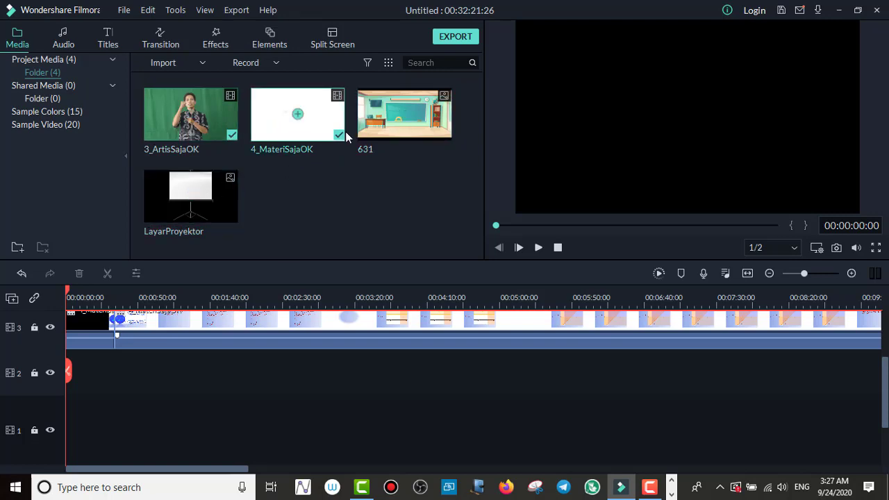
pyautogui.click(408, 131)
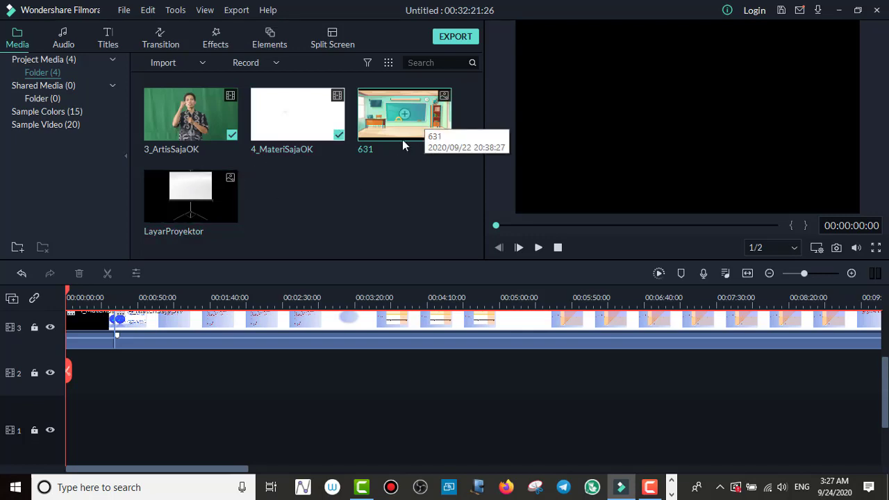
pyautogui.moveTo(413, 121); pyautogui.dragTo(205, 346)
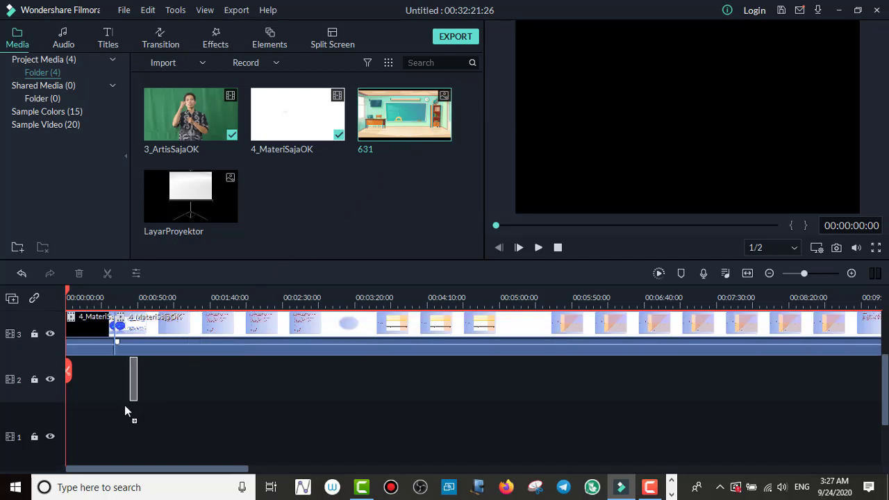
pyautogui.moveTo(125, 407); pyautogui.dragTo(71, 422)
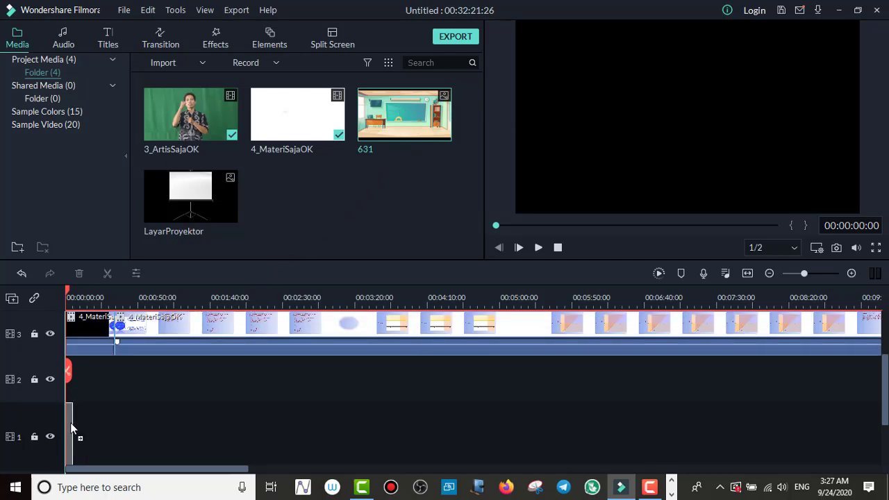
pyautogui.moveTo(71, 422); pyautogui.dragTo(70, 422)
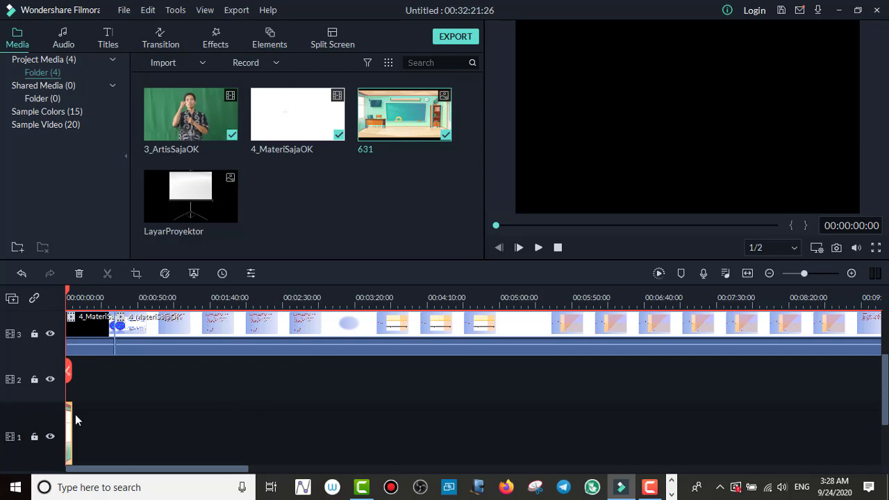
# Extend the 631 classroom image on track 1 until it ends together with the 4_MateriSajaOK material clip on track 3
pyautogui.moveTo(71, 414); pyautogui.dragTo(211, 412)
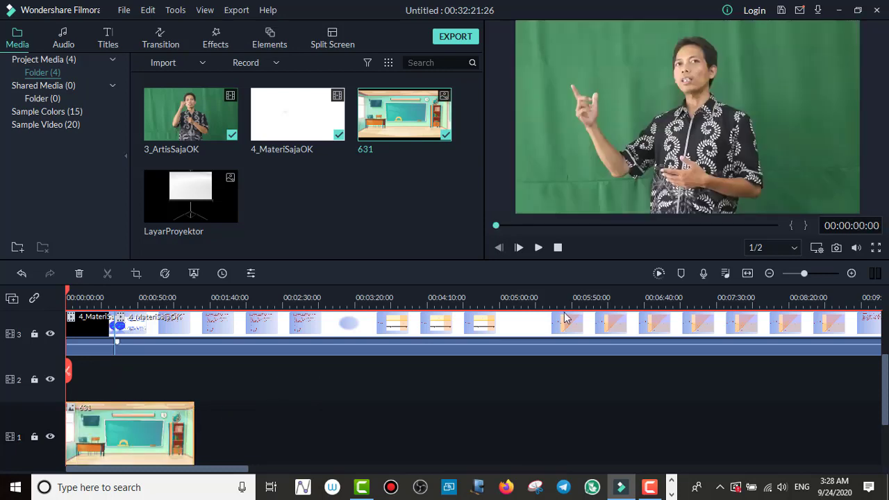
pyautogui.moveTo(618, 301); pyautogui.dragTo(393, 306)
pyautogui.moveTo(655, 299); pyautogui.dragTo(410, 308)
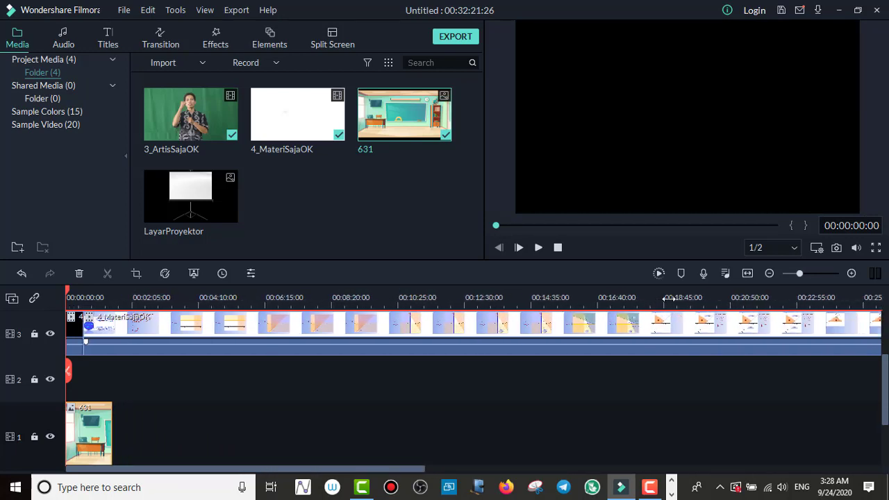
pyautogui.moveTo(668, 299); pyautogui.dragTo(552, 306)
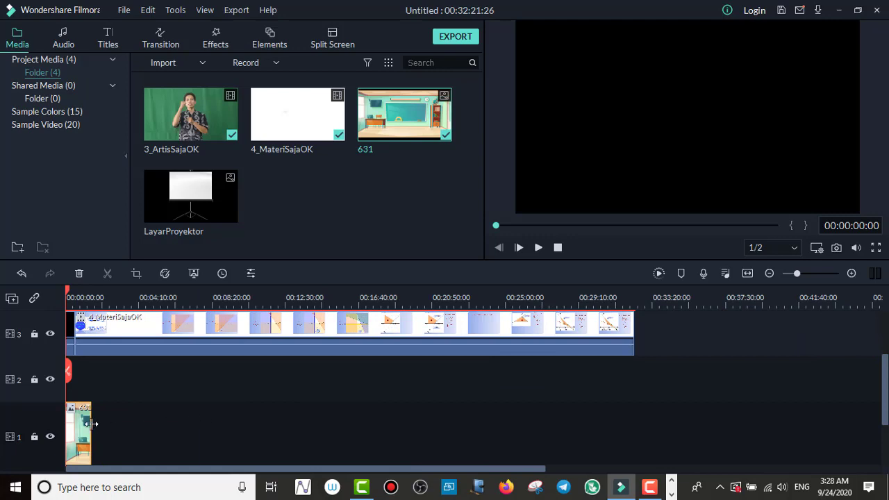
pyautogui.moveTo(90, 430); pyautogui.dragTo(636, 439)
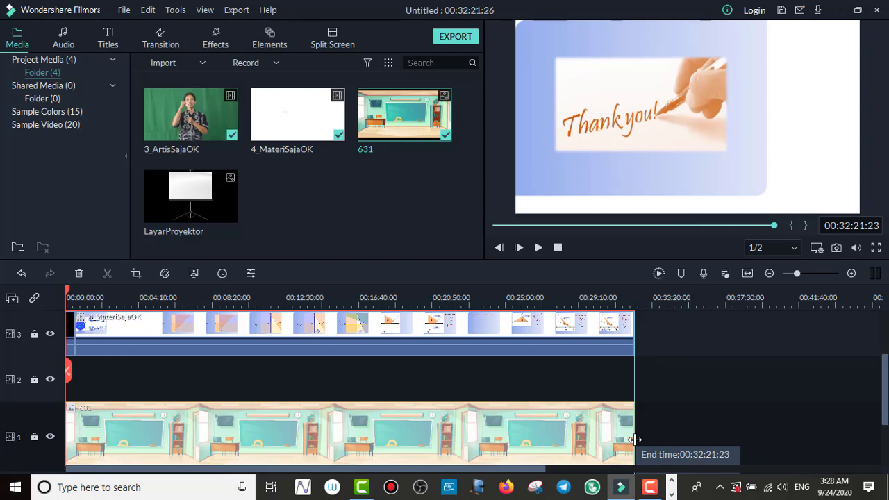
pyautogui.moveTo(635, 439); pyautogui.dragTo(634, 439)
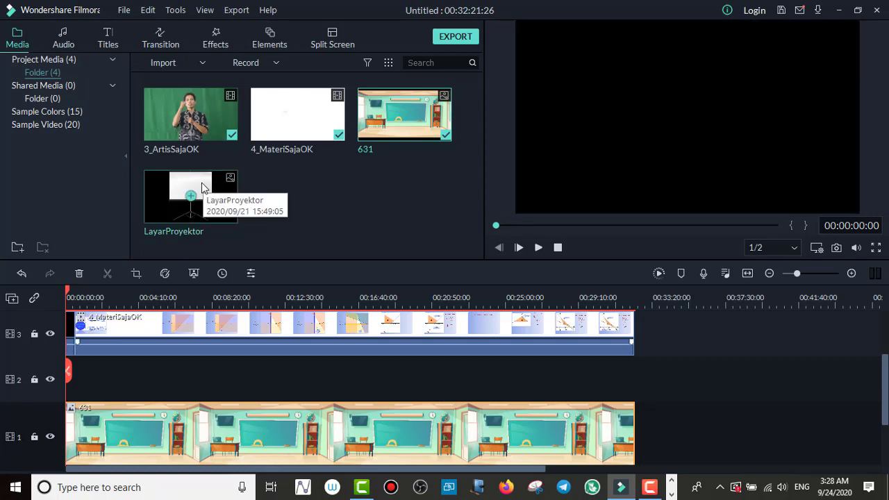
# Place the LayarProyektor image on track 2 at the start of the second 4_MateriSajaOK clip and extend it to that clip's end
pyautogui.moveTo(201, 188); pyautogui.dragTo(83, 375)
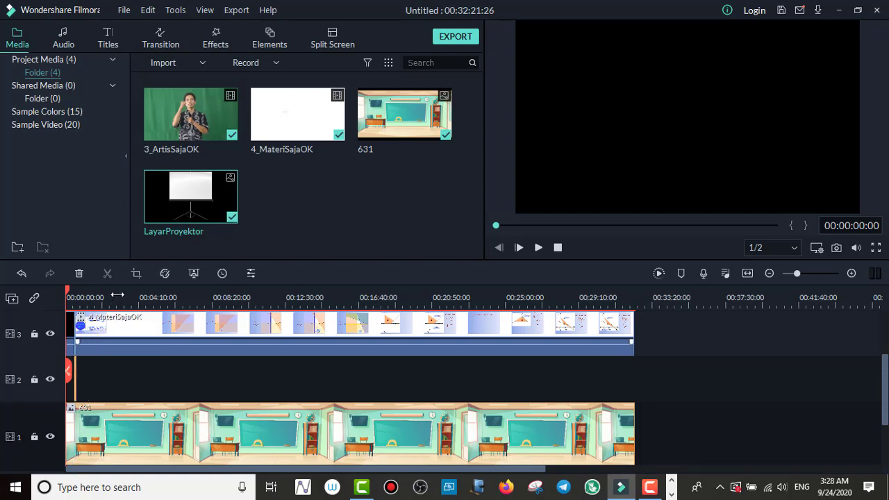
pyautogui.moveTo(137, 295); pyautogui.dragTo(276, 290)
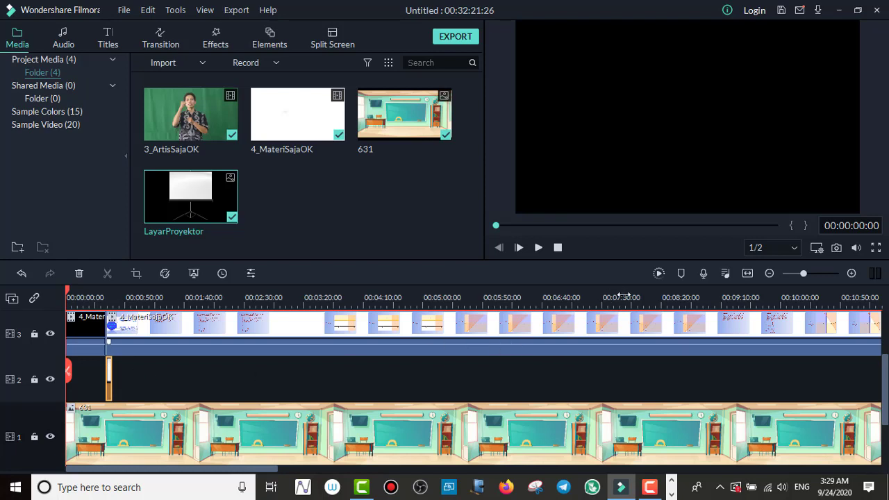
pyautogui.moveTo(624, 297); pyautogui.dragTo(403, 316)
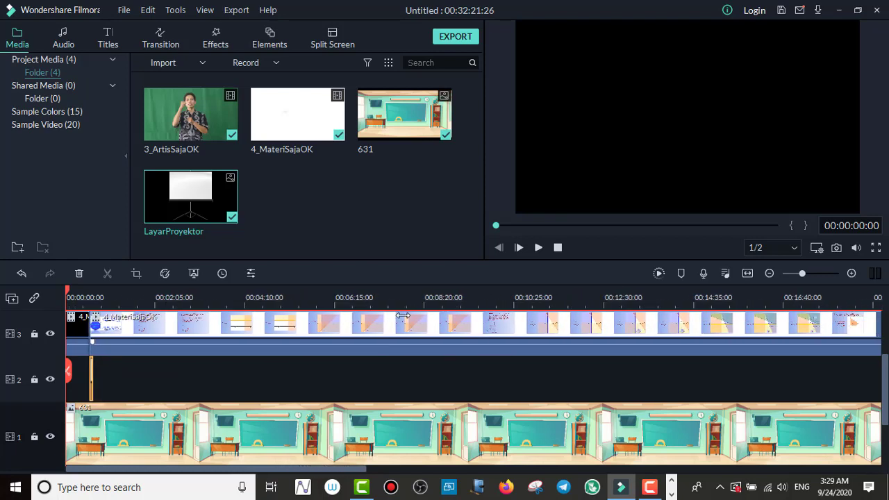
pyautogui.moveTo(617, 297); pyautogui.dragTo(457, 321)
pyautogui.moveTo(648, 299); pyautogui.dragTo(567, 307)
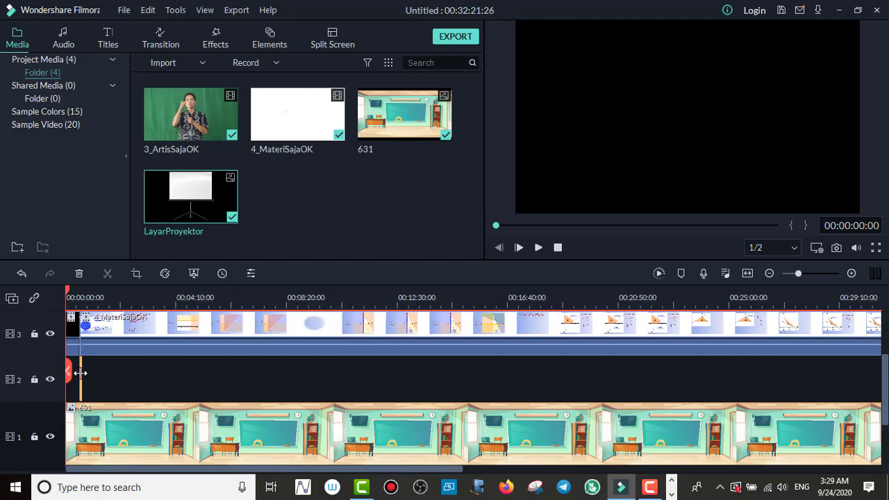
pyautogui.moveTo(81, 373); pyautogui.dragTo(243, 378)
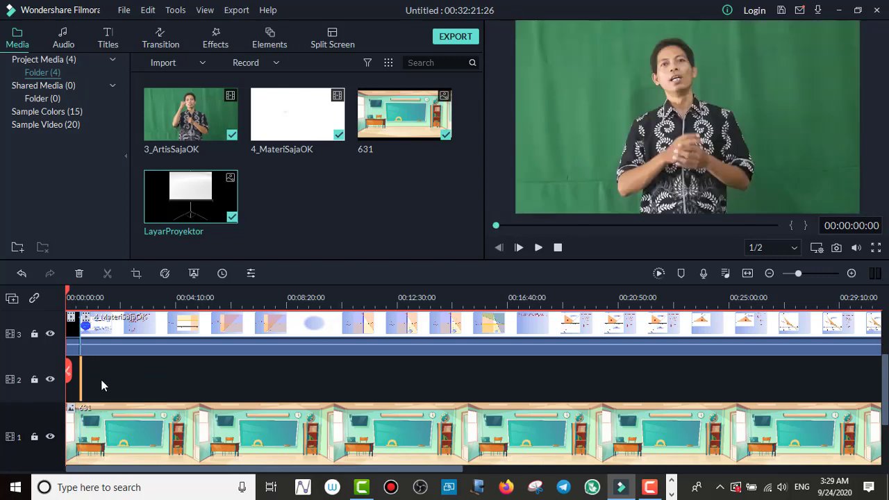
pyautogui.moveTo(83, 382); pyautogui.dragTo(463, 368)
pyautogui.scroll(-3, 512, 308)
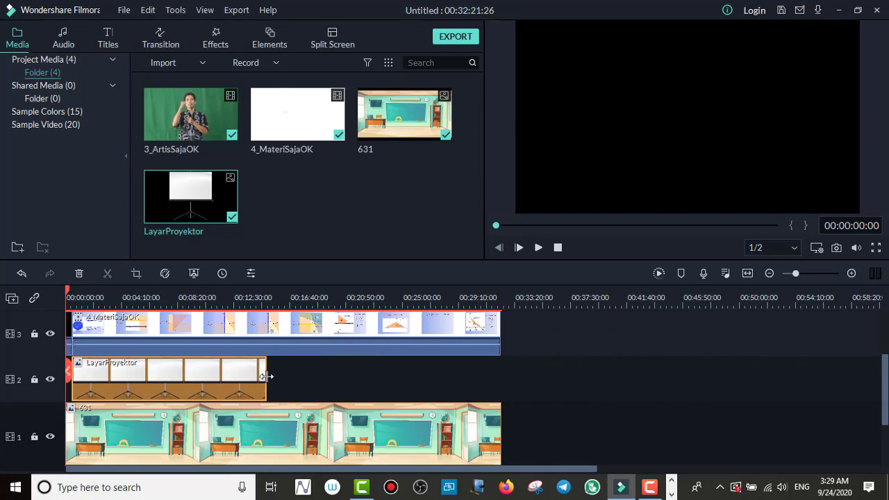
pyautogui.moveTo(266, 375); pyautogui.dragTo(505, 377)
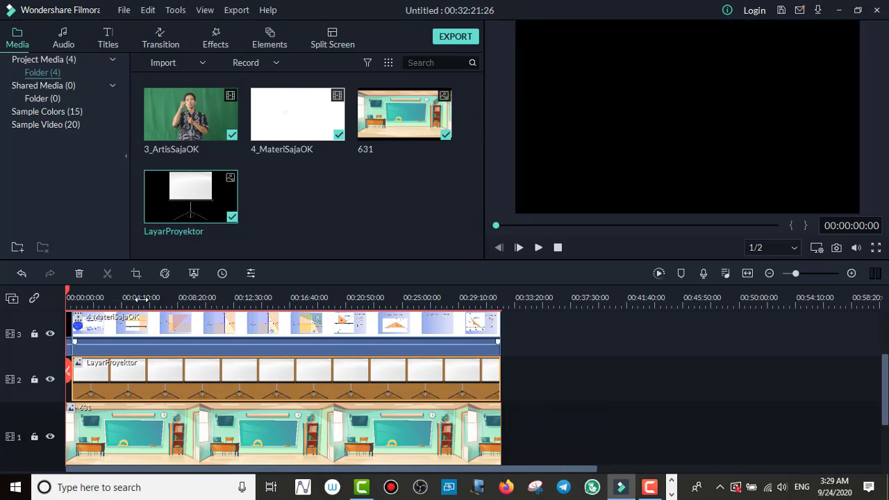
# Move the playhead to 00:00:20:12, within the short opening segment of the presenter clip on track 4
pyautogui.scroll(5, 151, 298)
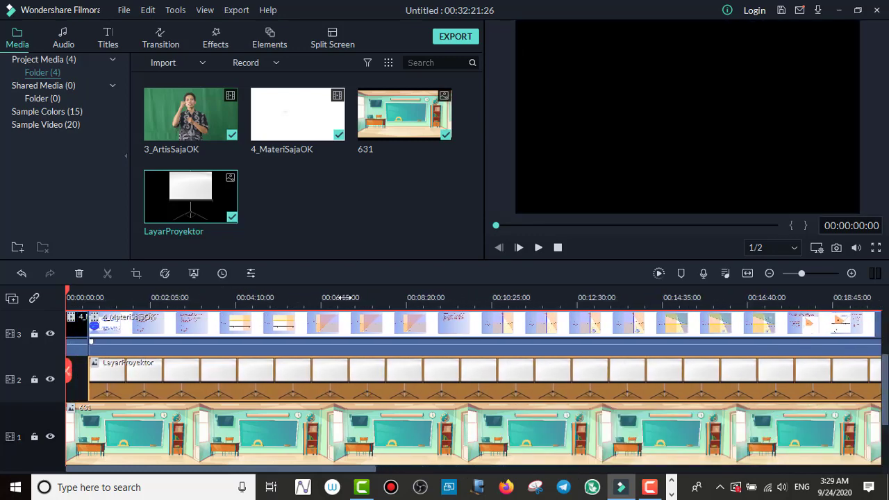
pyautogui.scroll(1, 373, 298)
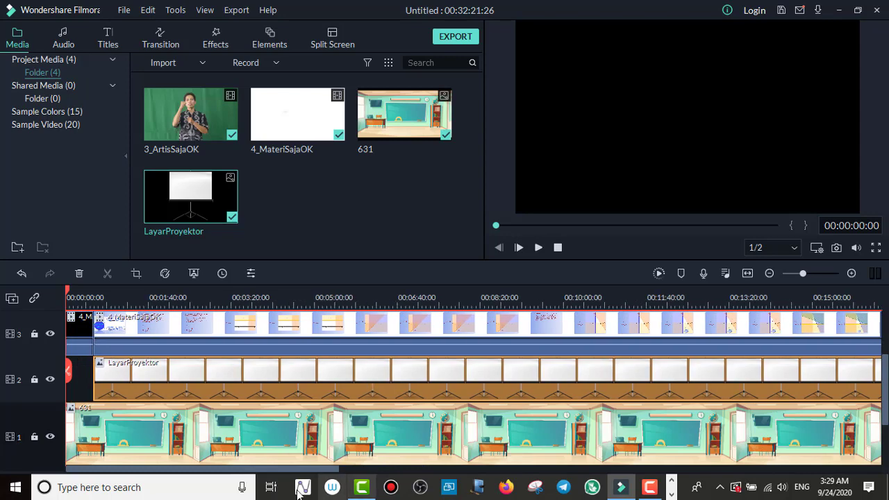
pyautogui.hscroll(-2, 331, 470)
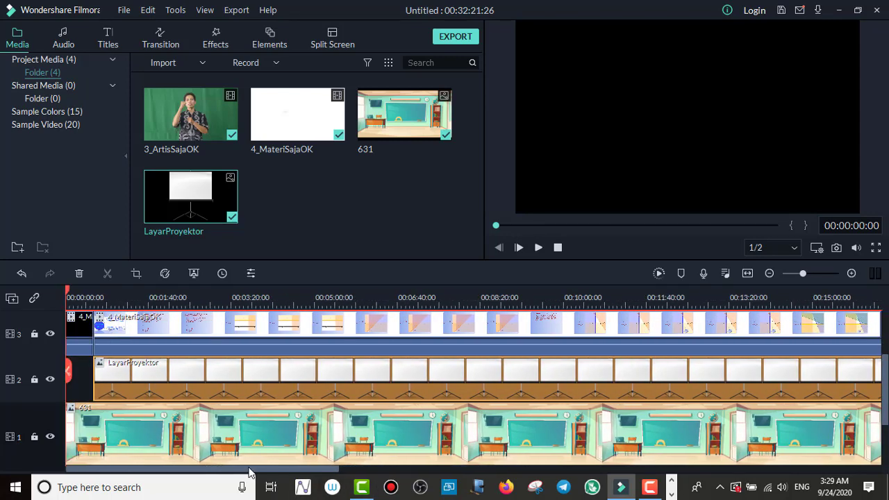
pyautogui.hscroll(-3, 303, 472)
pyautogui.moveTo(286, 470); pyautogui.dragTo(260, 475)
pyautogui.moveTo(68, 293); pyautogui.dragTo(74, 292)
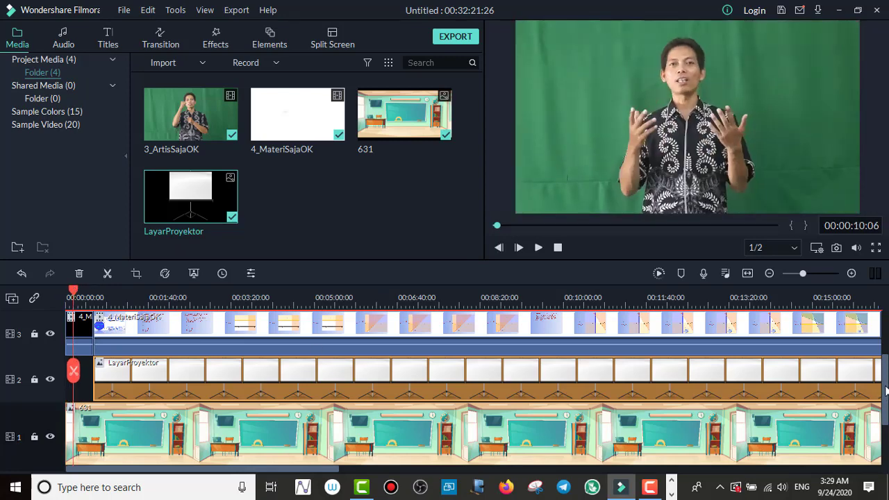
pyautogui.moveTo(886, 391); pyautogui.dragTo(887, 358)
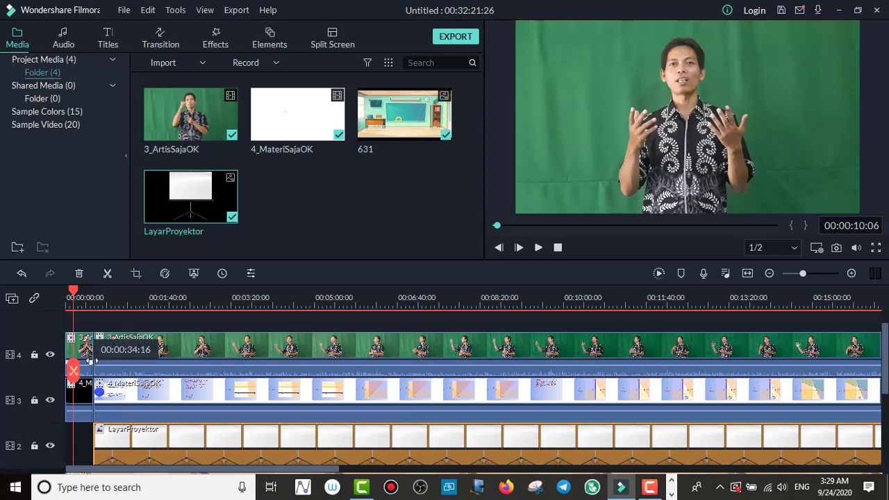
pyautogui.moveTo(75, 294)
pyautogui.mouseDown()
pyautogui.moveTo(128, 299)
pyautogui.moveTo(82, 306)
pyautogui.mouseUp()
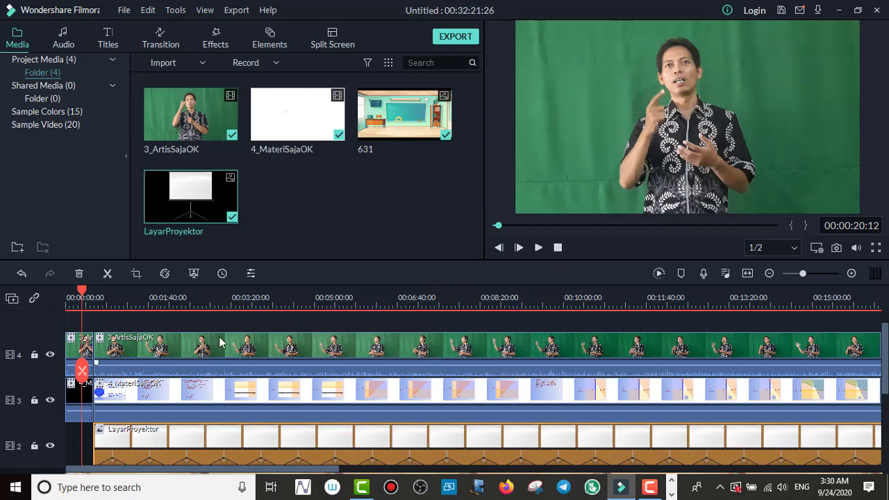
# Show the Transform settings of the short opening 3_ArtisSajaOK clip on track 4 and open Crop and Zoom for it
pyautogui.click(74, 347)
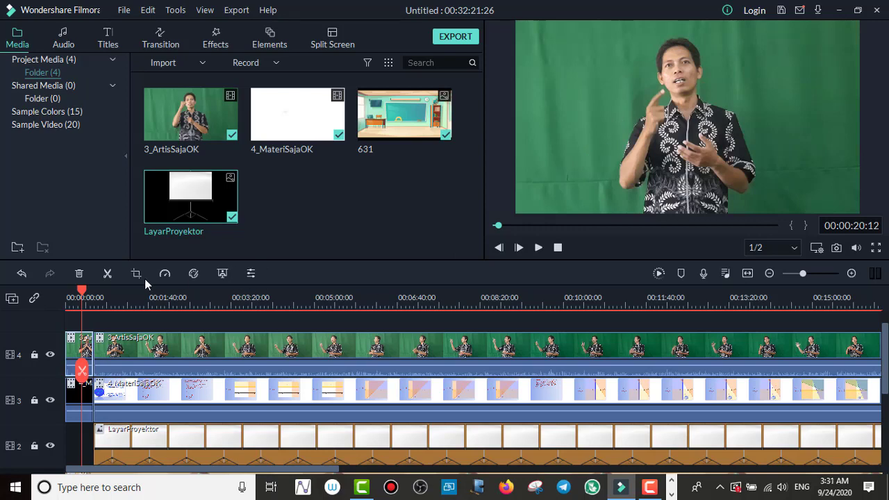
pyautogui.doubleClick(72, 351)
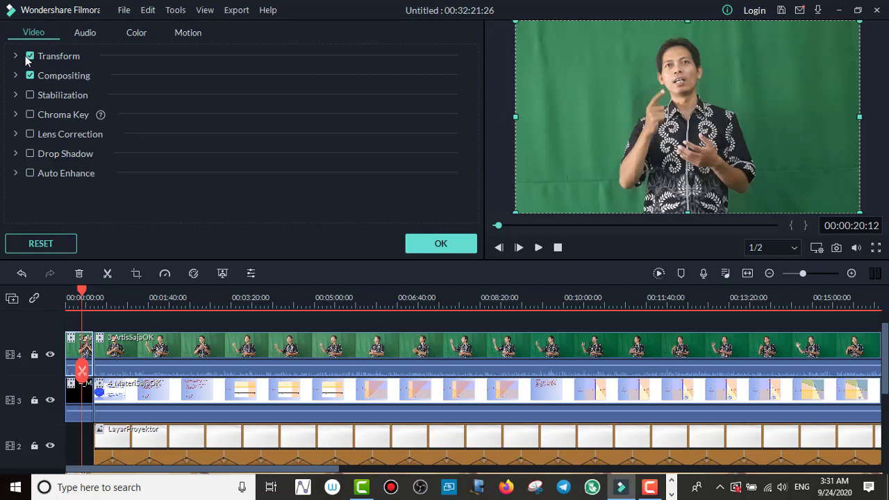
pyautogui.click(16, 57)
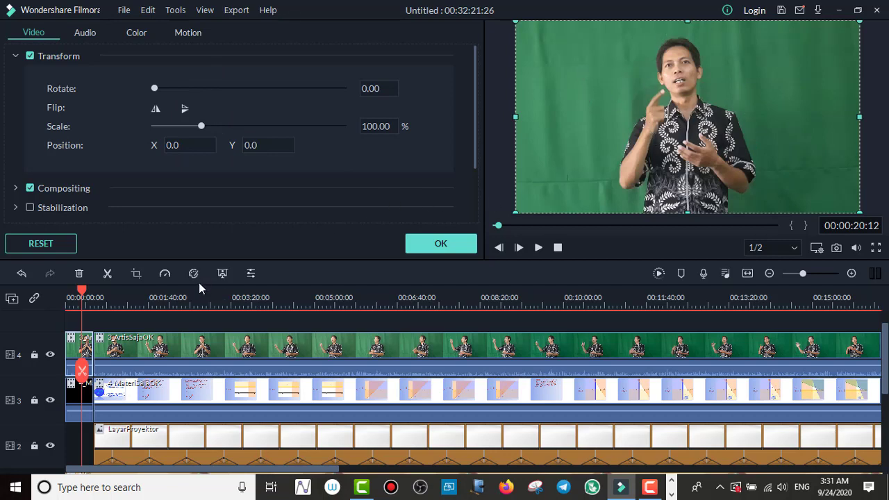
pyautogui.click(137, 275)
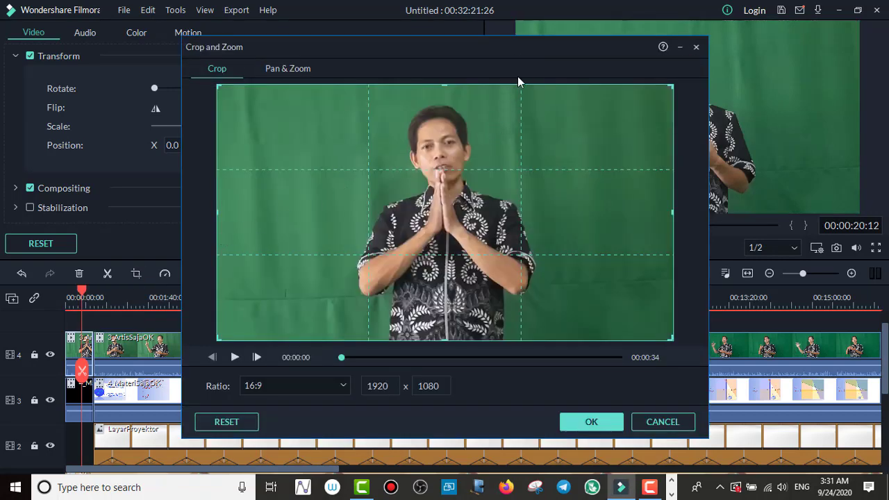
pyautogui.moveTo(523, 46)
pyautogui.mouseDown()
pyautogui.moveTo(496, 47)
pyautogui.moveTo(511, 49)
pyautogui.mouseUp()
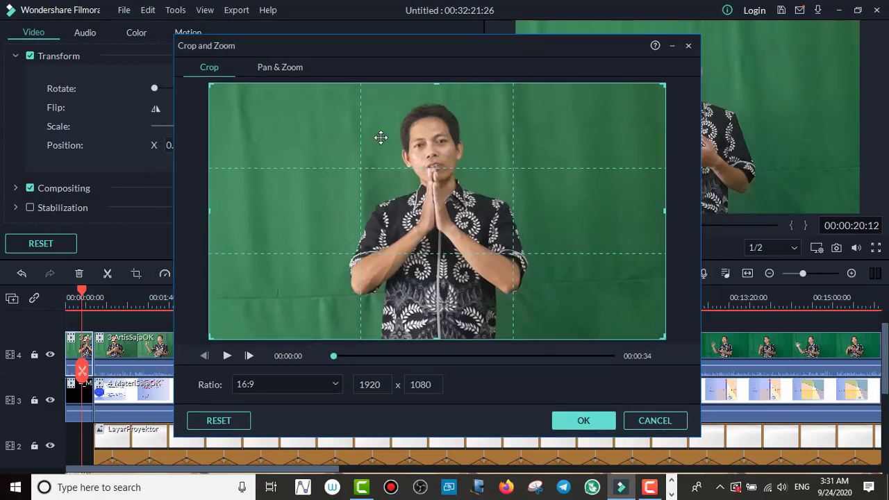
# Try the 4:3, 1:1, Custom and 16:9 crop ratios on the opening presenter clip, and reset the crop to the full frame
pyautogui.click(337, 383)
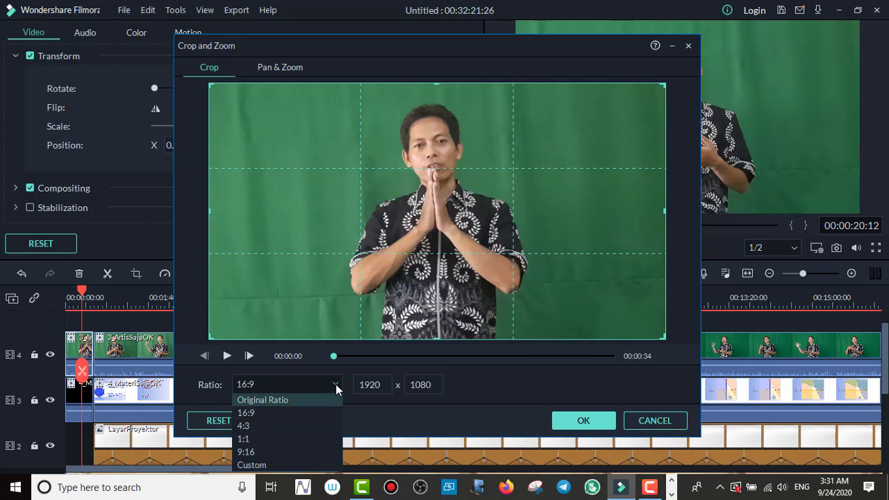
pyautogui.click(255, 427)
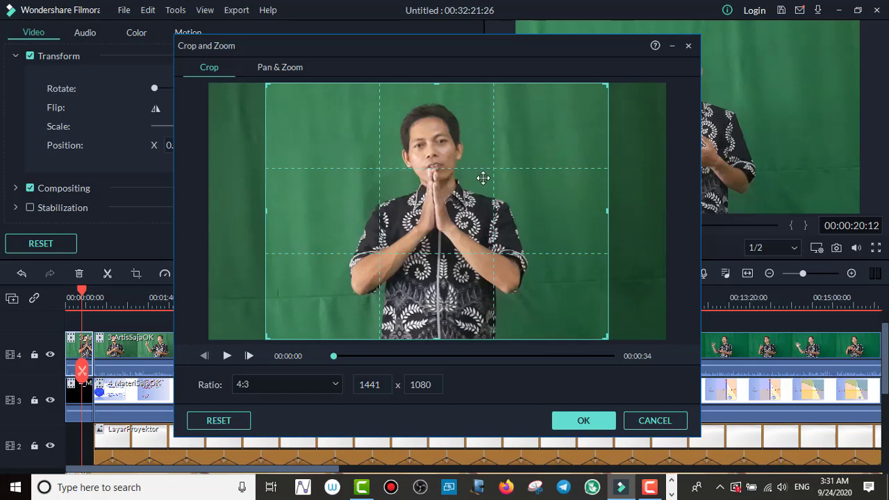
pyautogui.click(336, 387)
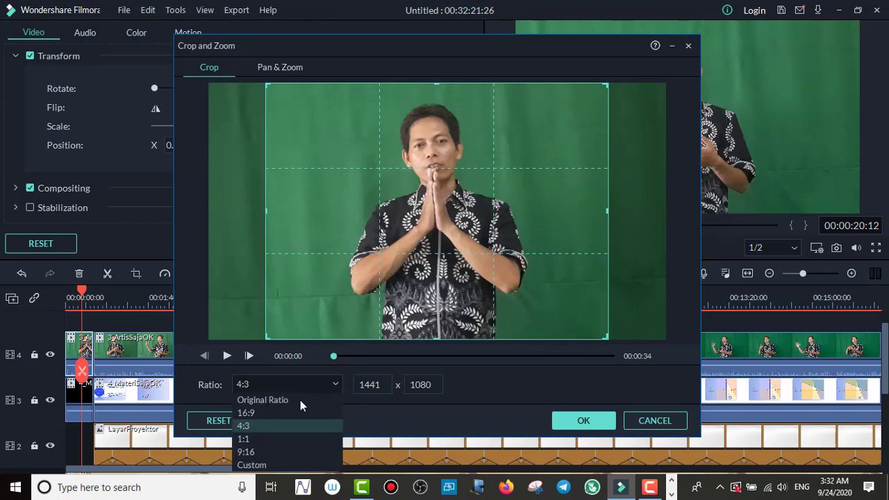
pyautogui.click(250, 438)
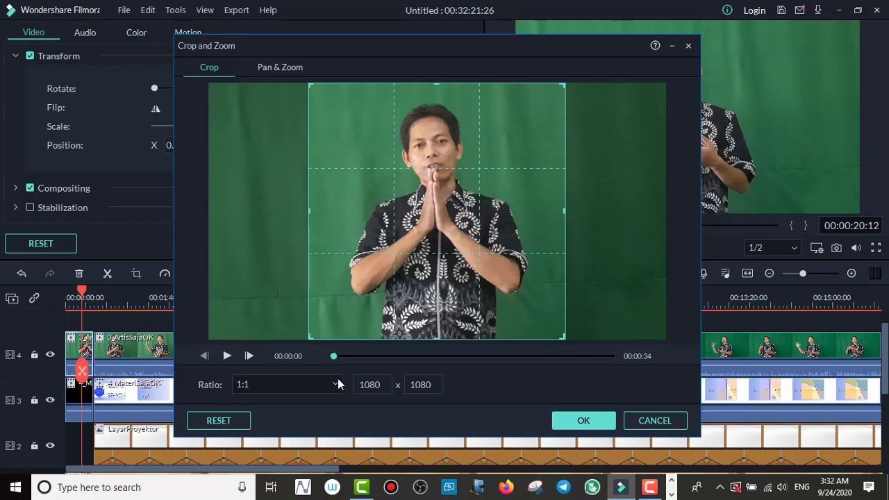
pyautogui.click(336, 385)
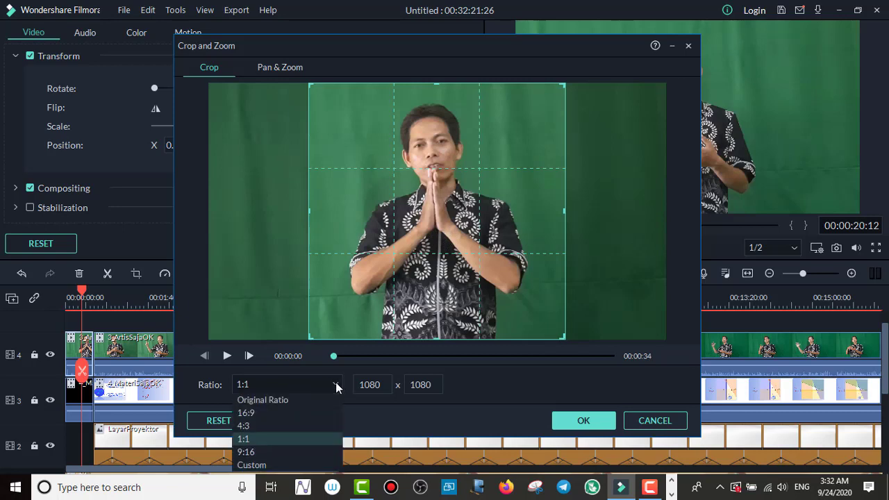
pyautogui.click(258, 466)
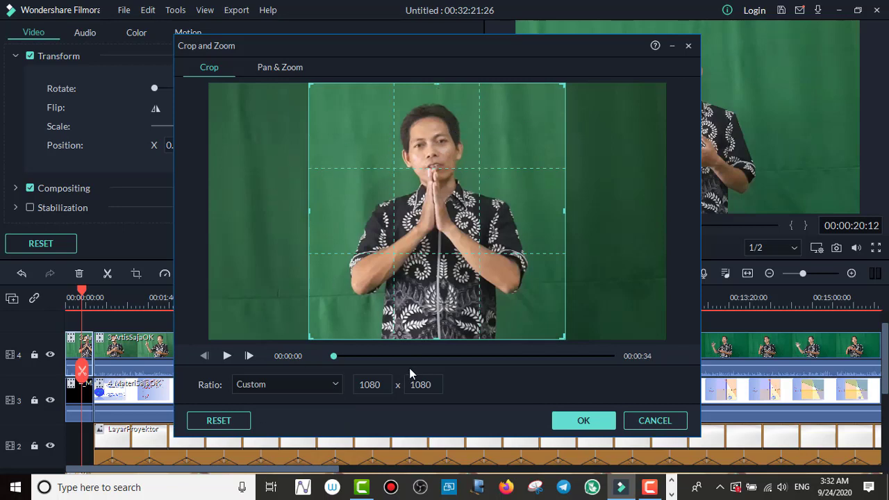
pyautogui.click(336, 385)
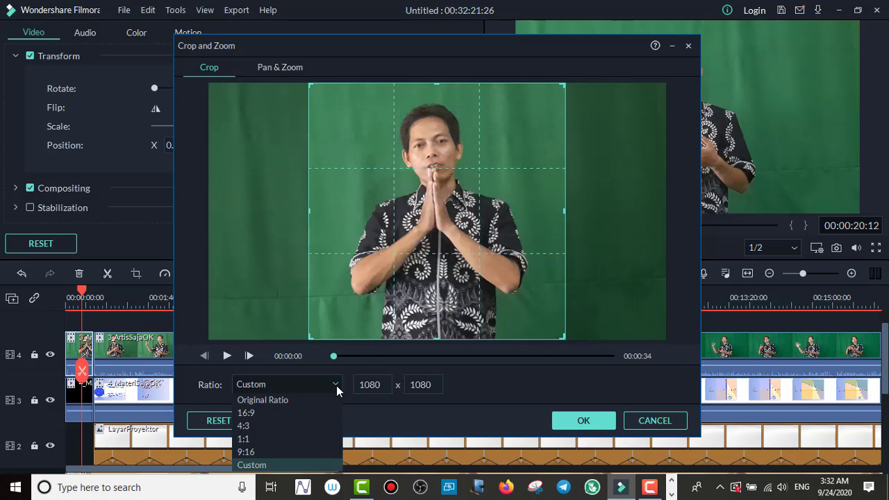
pyautogui.click(254, 426)
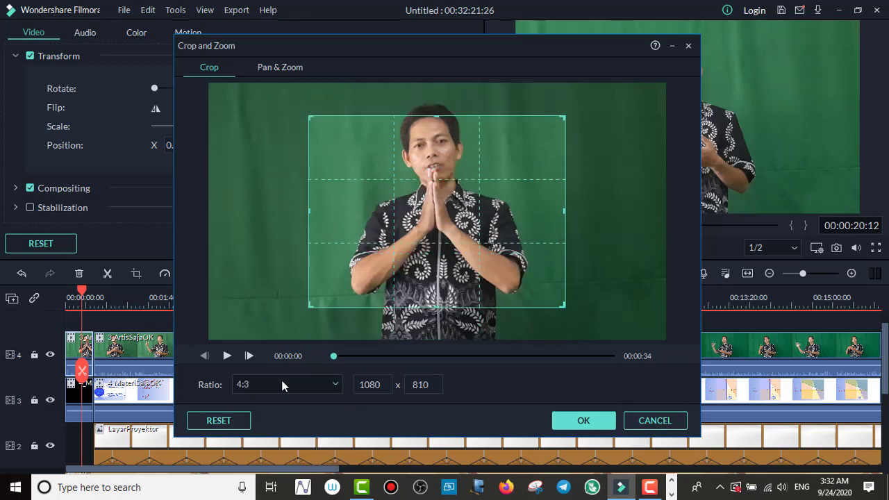
pyautogui.click(333, 386)
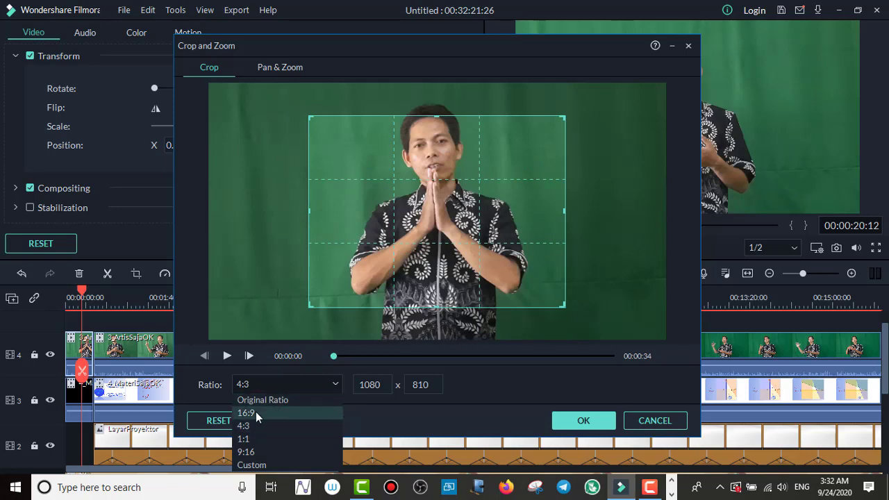
pyautogui.click(255, 412)
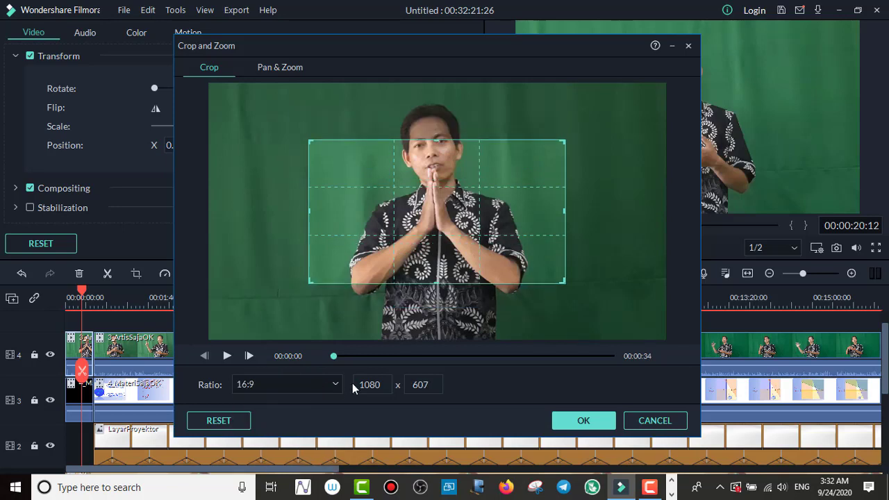
pyautogui.click(235, 422)
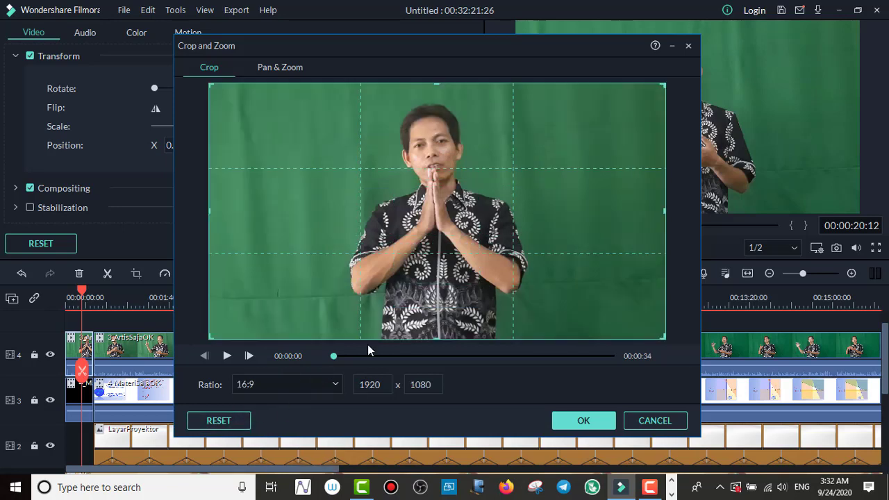
# Crop the opening presenter clip to a 1:1 ratio at 1080 x 1080, trying 4:3 first, and apply the crop
pyautogui.click(338, 384)
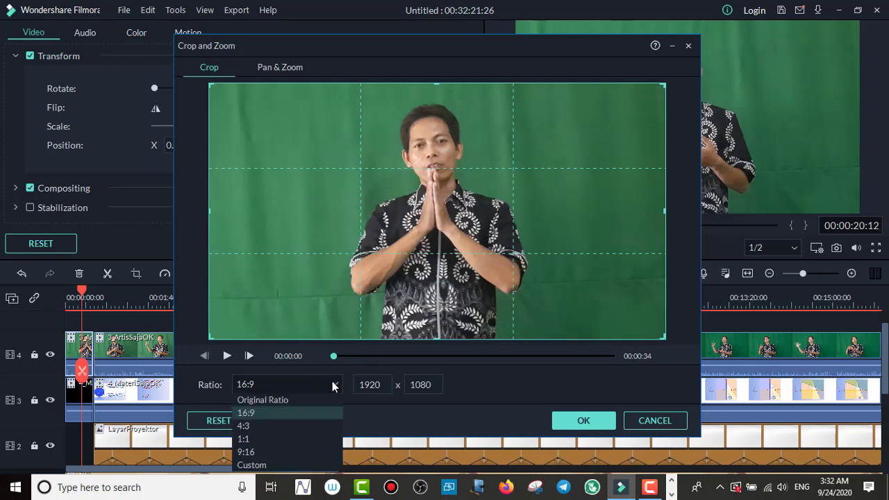
pyautogui.click(257, 426)
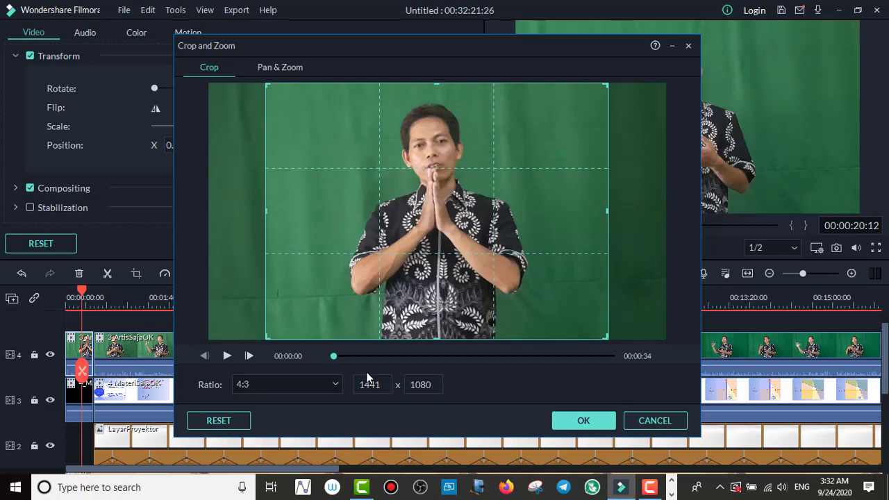
pyautogui.click(338, 387)
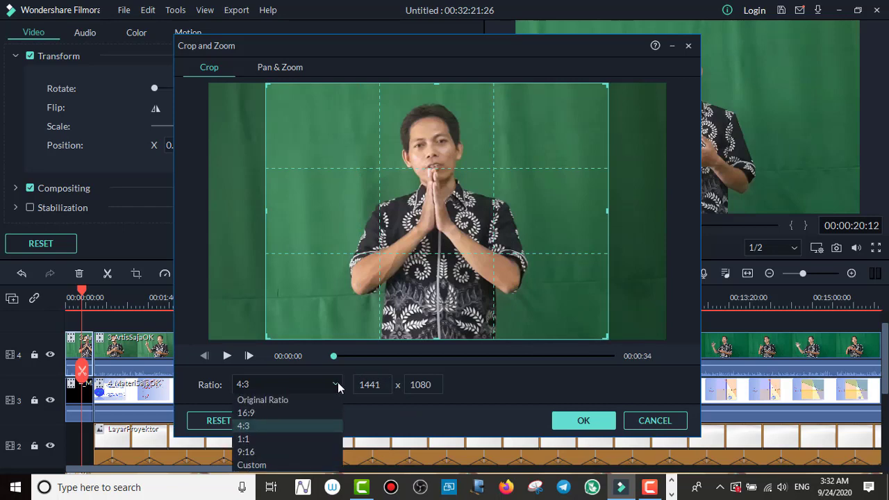
pyautogui.click(255, 440)
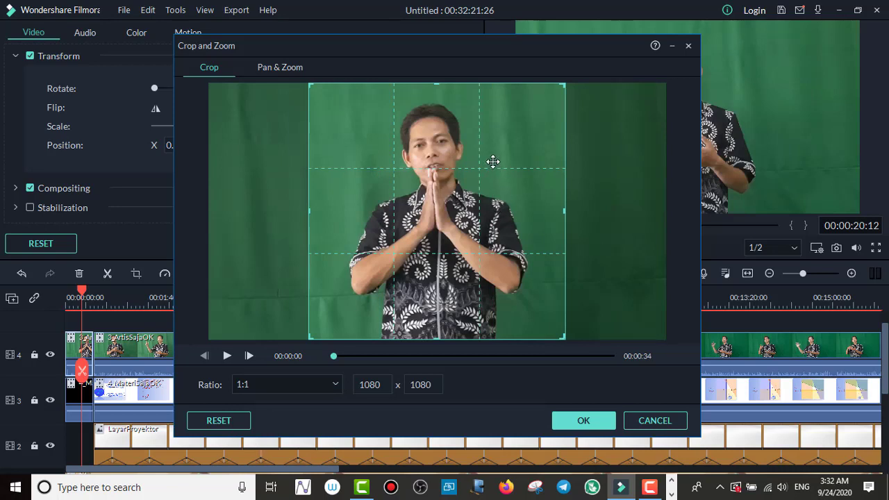
pyautogui.click(582, 422)
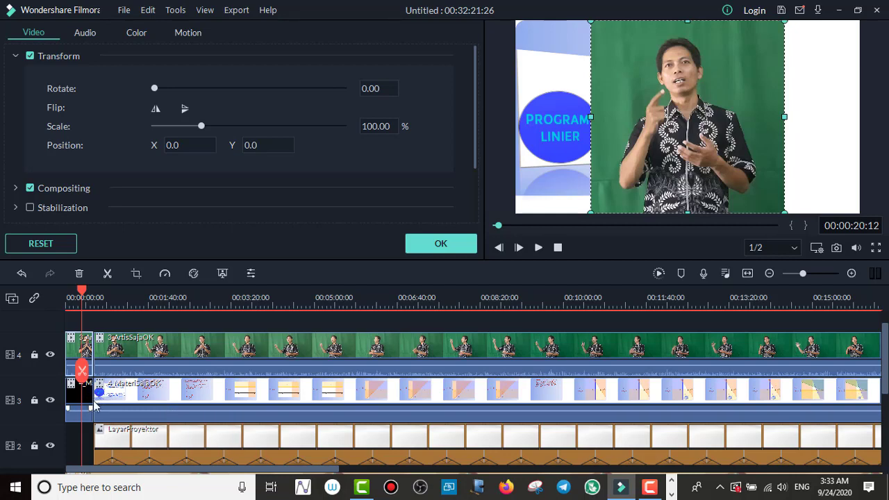
# Move both 3_ArtisSajaOK presenter clips from track 4 up to track 5, leaving track 4 empty beneath them
pyautogui.scroll(-1, 111, 446)
pyautogui.scroll(-1, 104, 444)
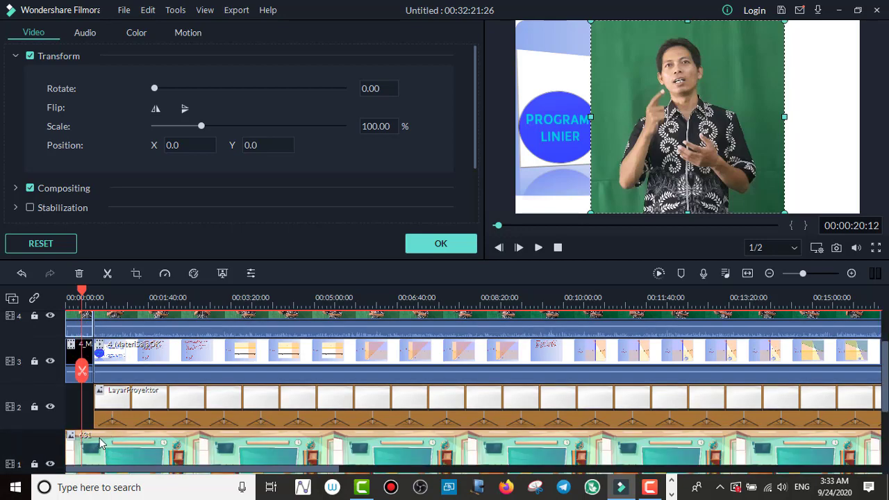
pyautogui.scroll(1, 103, 354)
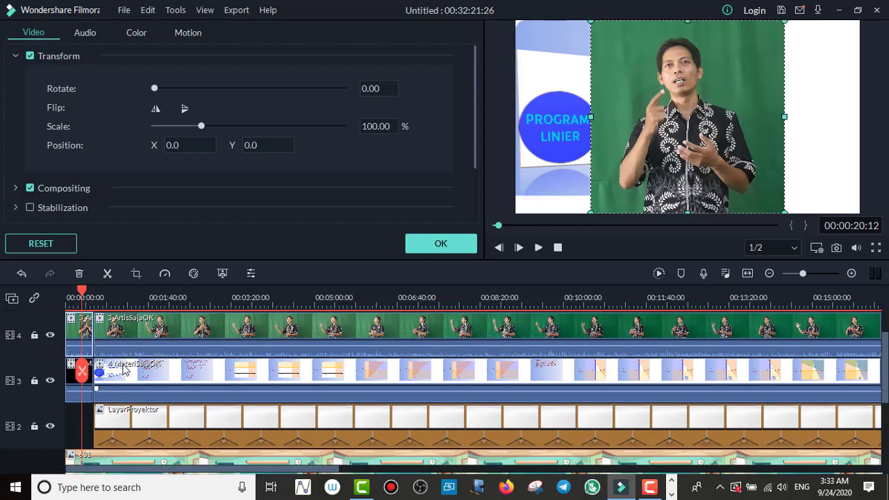
pyautogui.scroll(1, 123, 368)
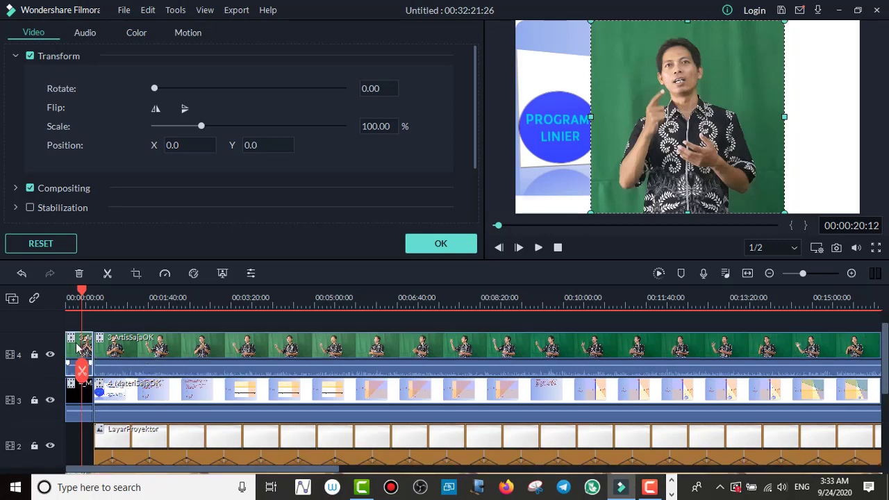
pyautogui.click(143, 349)
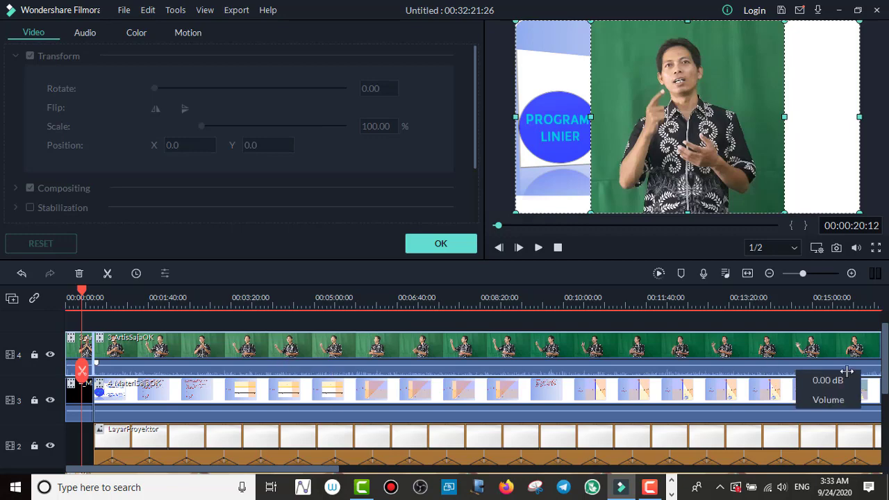
pyautogui.scroll(1, 885, 351)
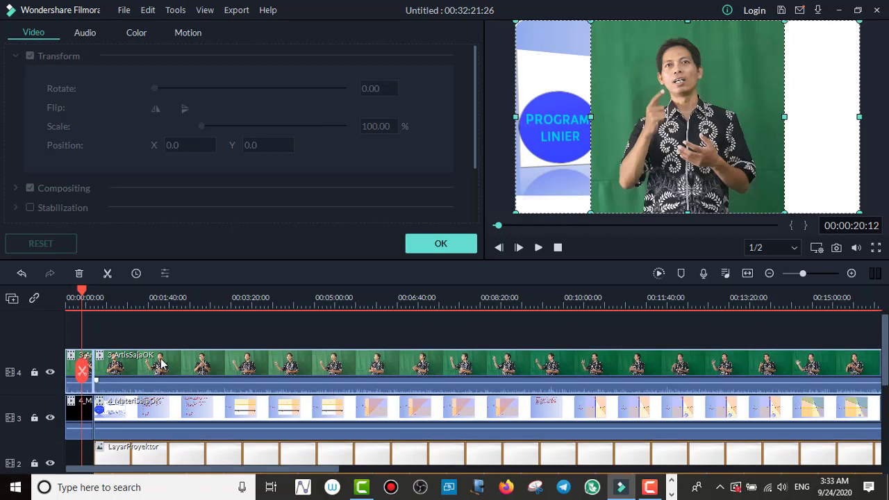
pyautogui.moveTo(163, 365); pyautogui.dragTo(165, 336)
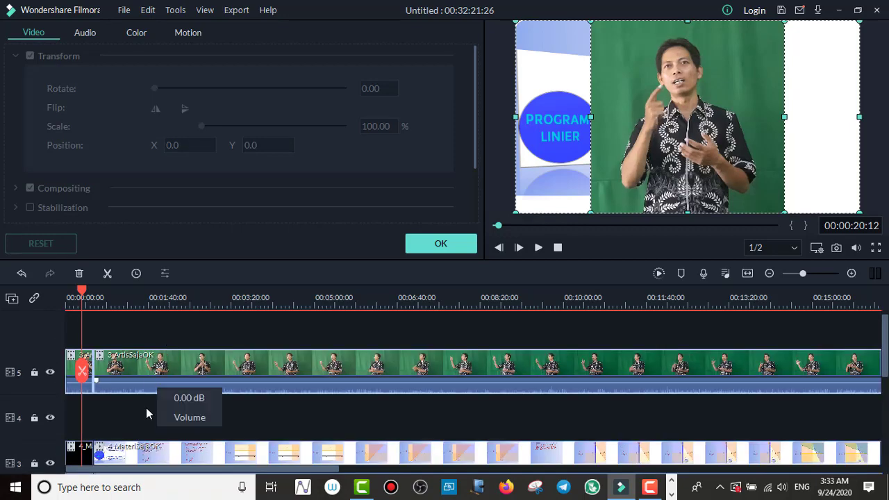
# Place the 631 classroom image at the start of track 4 and extend it to the end of the opening presenter clip
pyautogui.scroll(-1, 144, 416)
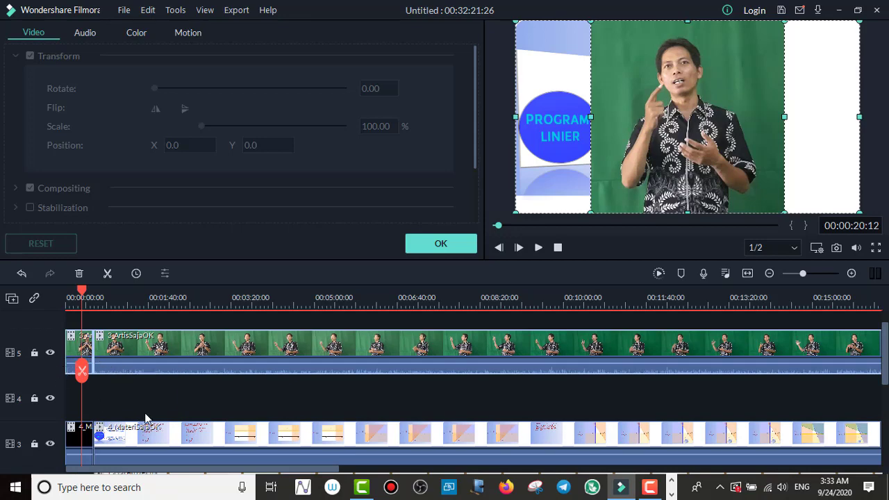
pyautogui.moveTo(884, 365)
pyautogui.mouseDown()
pyautogui.moveTo(886, 386)
pyautogui.moveTo(887, 368)
pyautogui.moveTo(873, 369)
pyautogui.mouseUp()
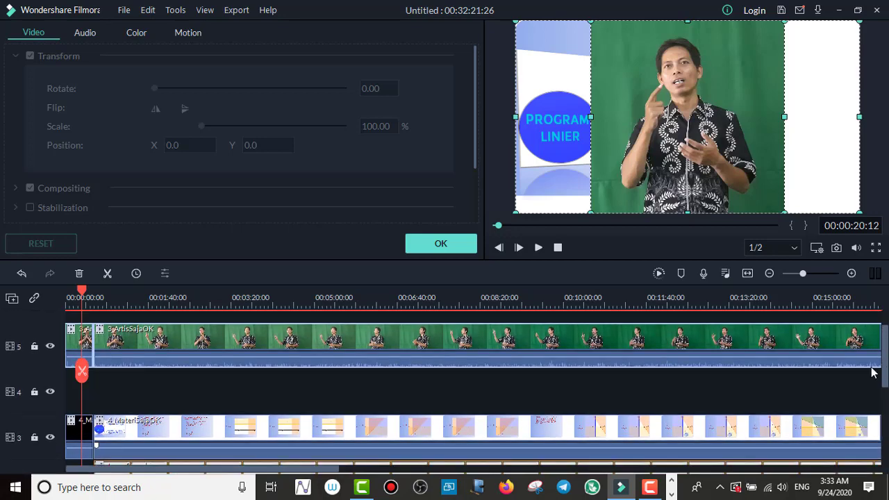
pyautogui.click(430, 246)
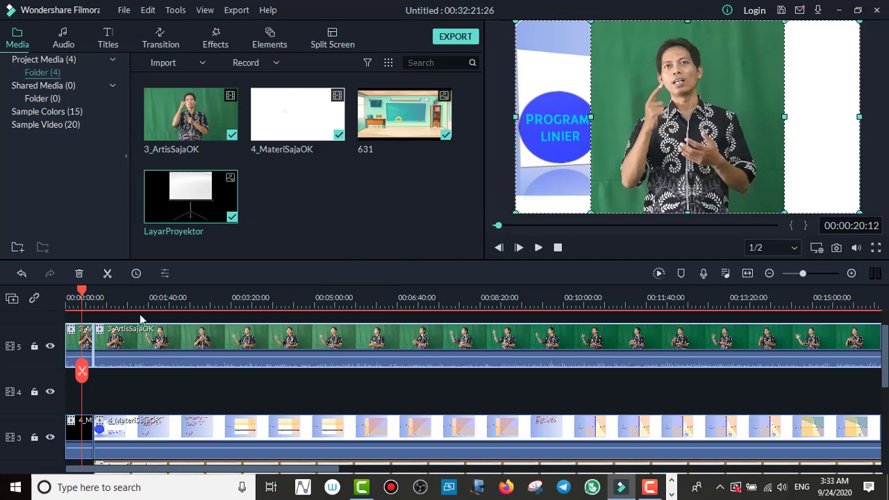
pyautogui.moveTo(140, 300); pyautogui.dragTo(211, 303)
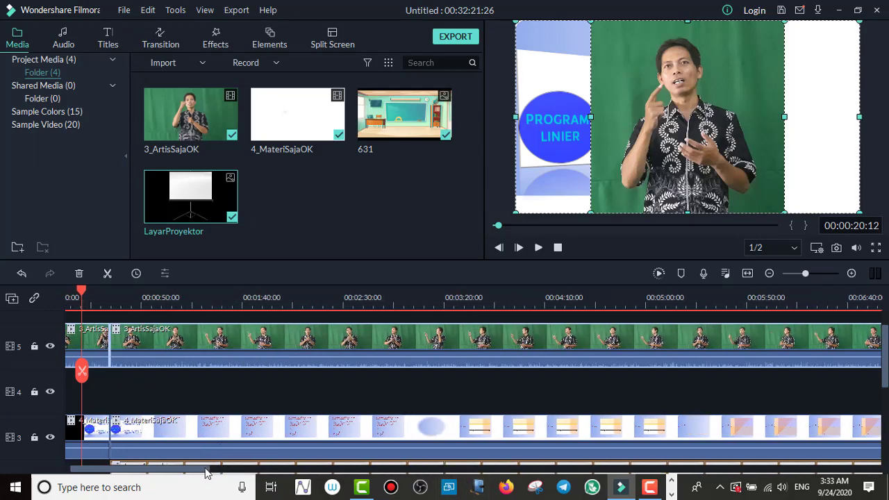
pyautogui.moveTo(199, 473); pyautogui.dragTo(172, 474)
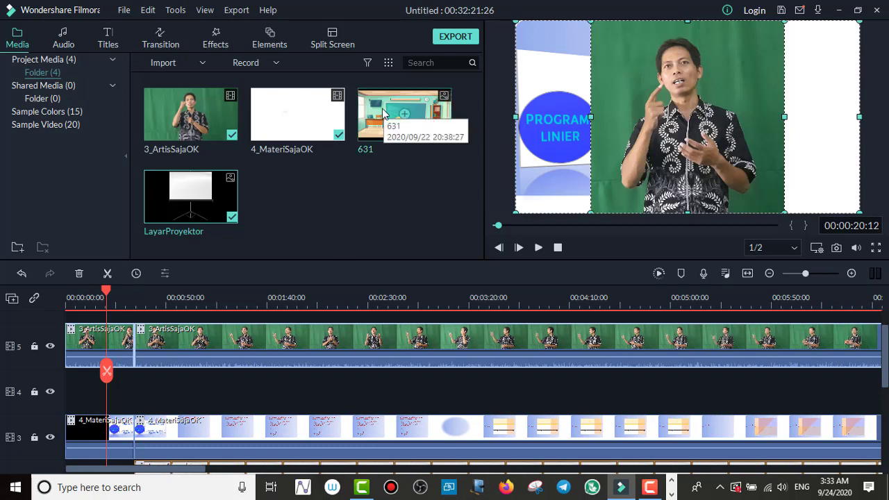
pyautogui.moveTo(382, 109); pyautogui.dragTo(72, 370)
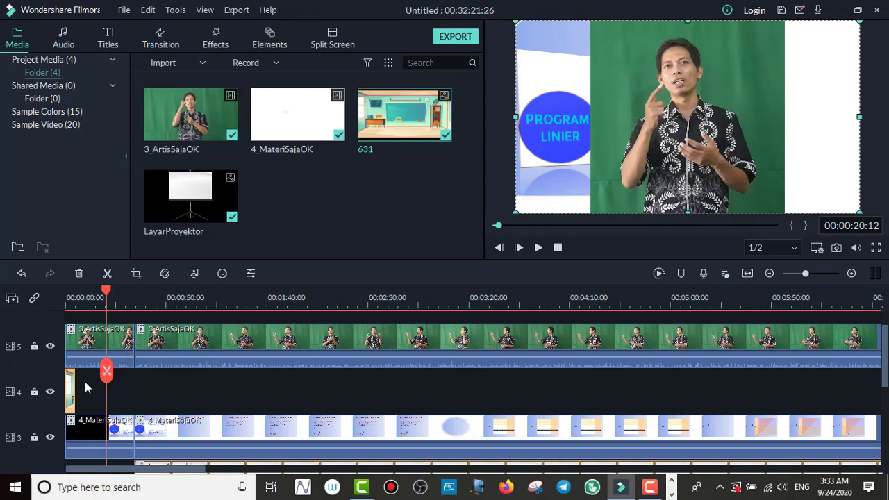
pyautogui.moveTo(75, 387); pyautogui.dragTo(134, 396)
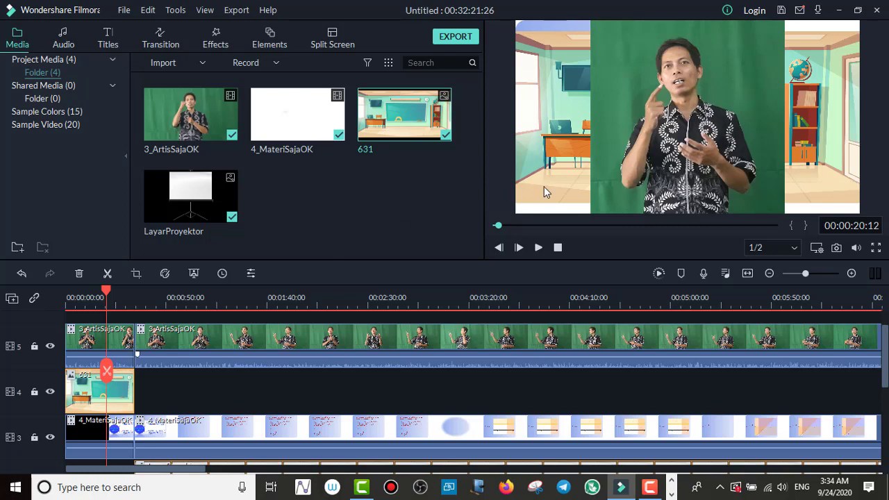
# Scale the opening presenter clip on track 5 to 96.30% and position it at X 0.0, Y -38.6
pyautogui.doubleClick(84, 341)
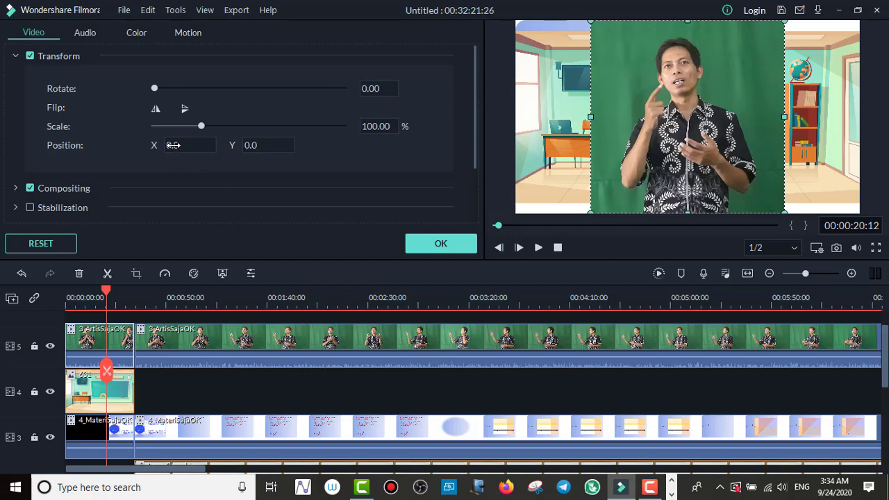
pyautogui.moveTo(188, 146); pyautogui.dragTo(191, 146)
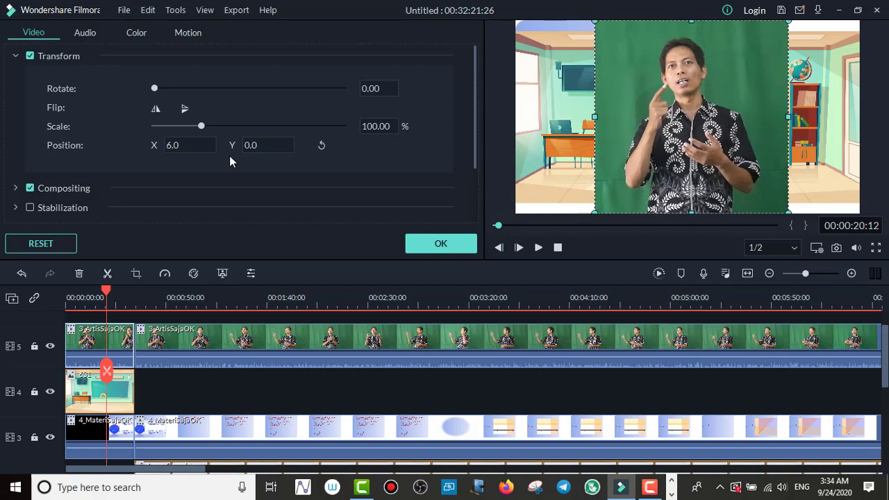
pyautogui.moveTo(250, 145); pyautogui.dragTo(240, 144)
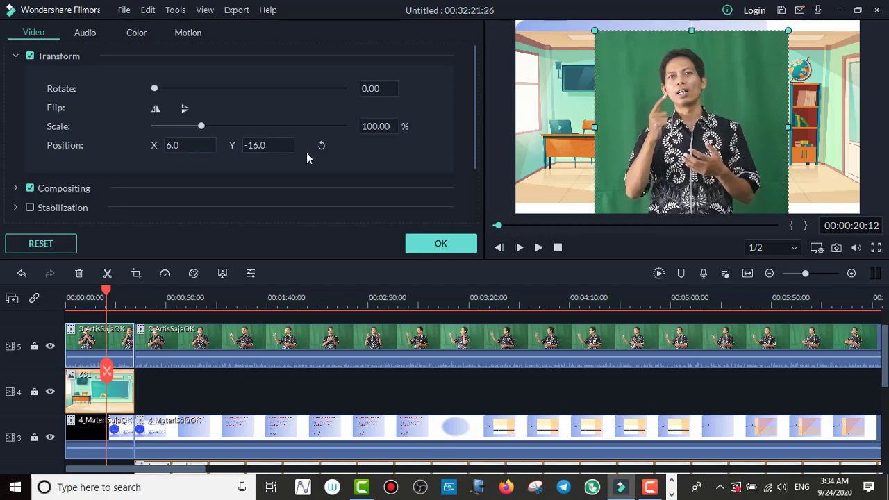
pyautogui.moveTo(240, 144); pyautogui.dragTo(238, 144)
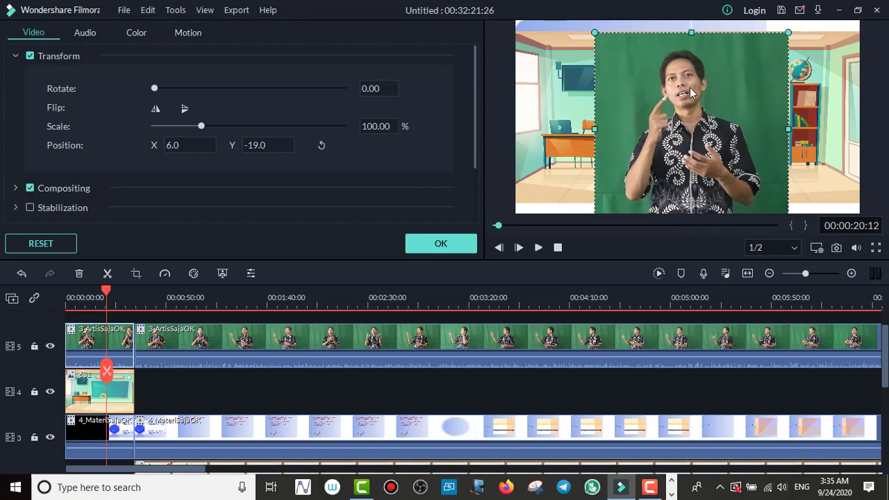
pyautogui.moveTo(689, 92); pyautogui.dragTo(692, 98)
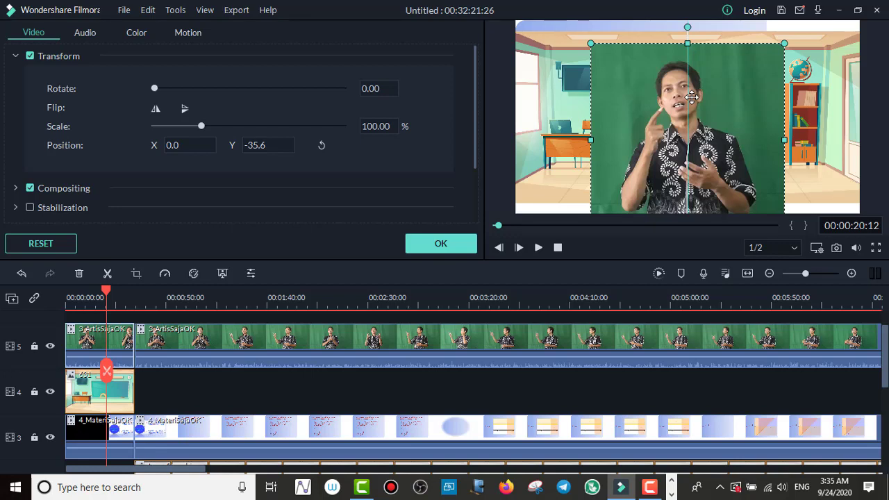
pyautogui.moveTo(692, 97); pyautogui.dragTo(693, 95)
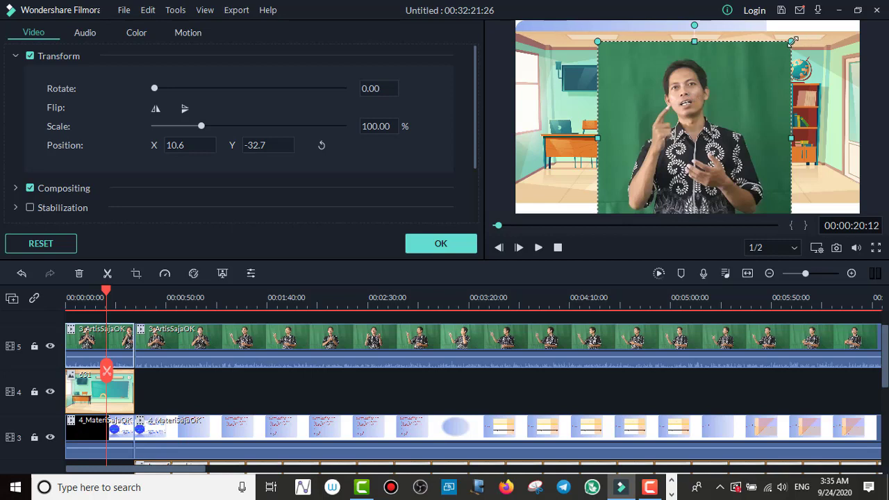
pyautogui.moveTo(792, 41)
pyautogui.mouseDown()
pyautogui.moveTo(776, 56)
pyautogui.moveTo(780, 50)
pyautogui.mouseUp()
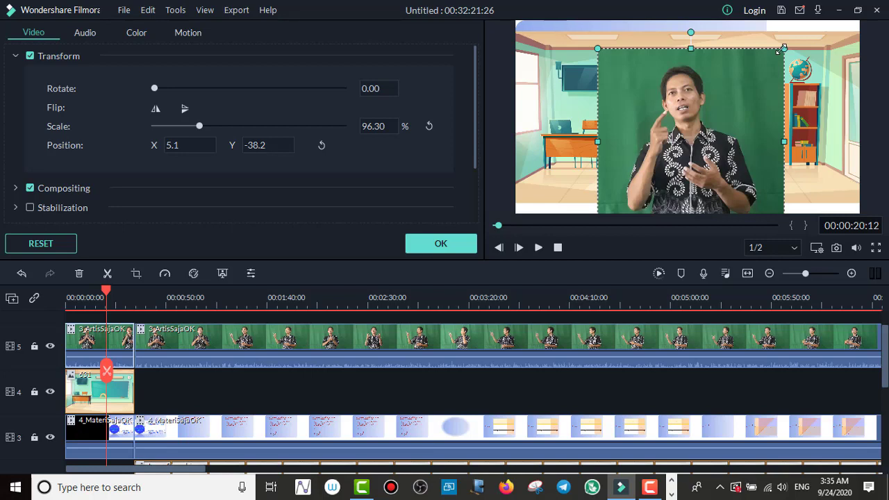
pyautogui.moveTo(693, 138); pyautogui.dragTo(688, 132)
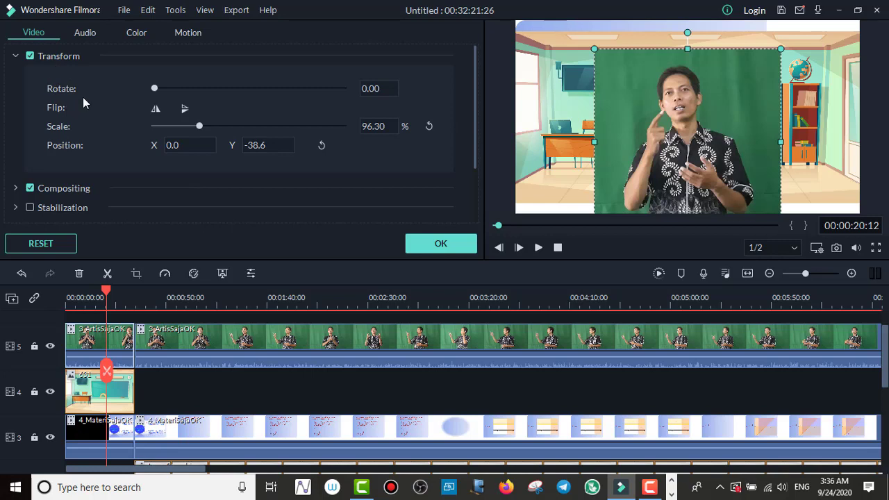
# Enable Chroma Key on the opening presenter clip and sample the green backdrop beside the presenter's head as the key color
pyautogui.scroll(-2, 81, 100)
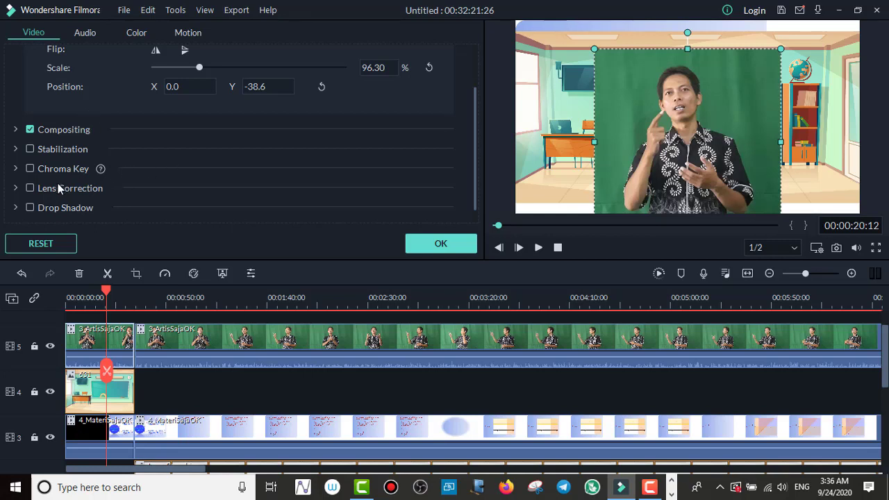
pyautogui.click(30, 168)
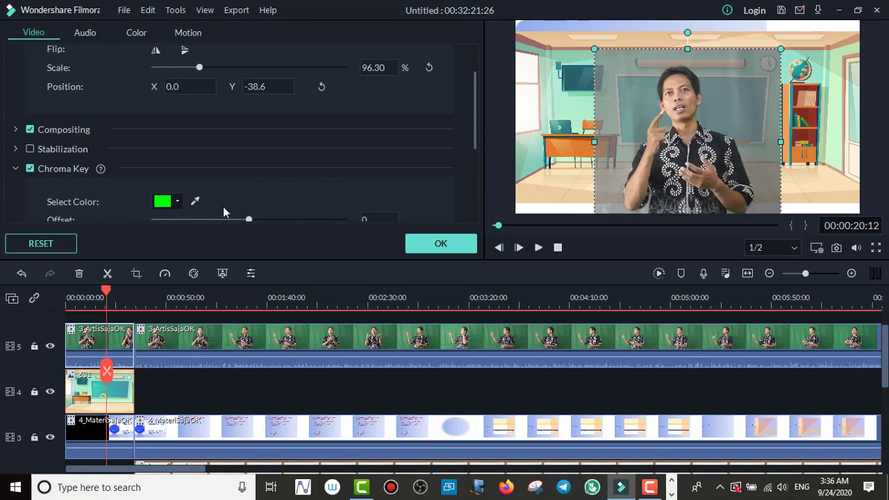
pyautogui.click(196, 202)
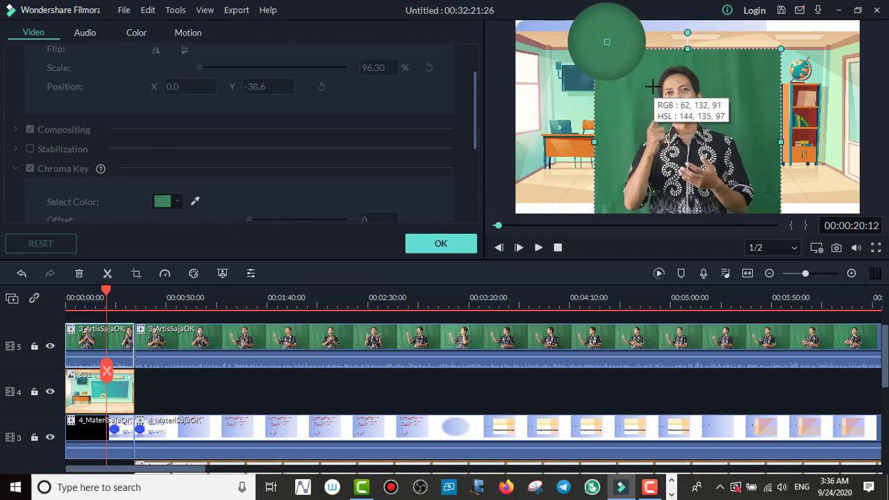
pyautogui.click(722, 106)
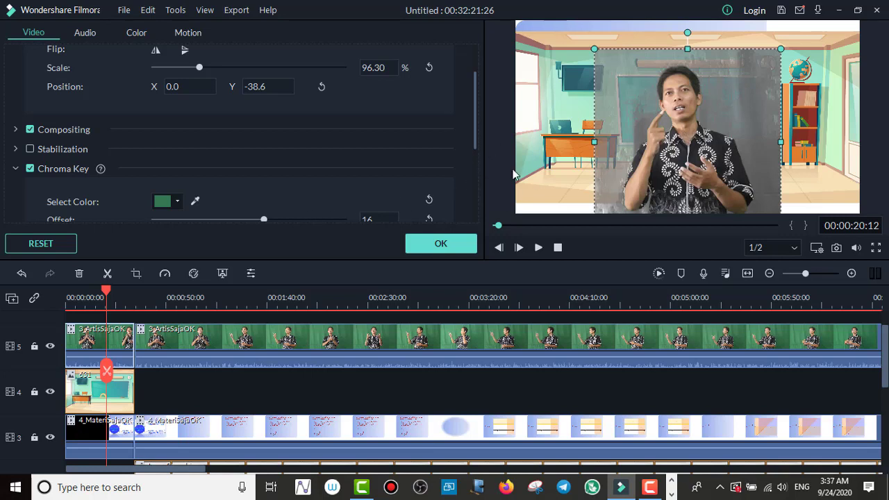
# Set the chroma key Offset to 39 and Tolerance to 51 for the opening presenter clip
pyautogui.moveTo(475, 128); pyautogui.dragTo(474, 152)
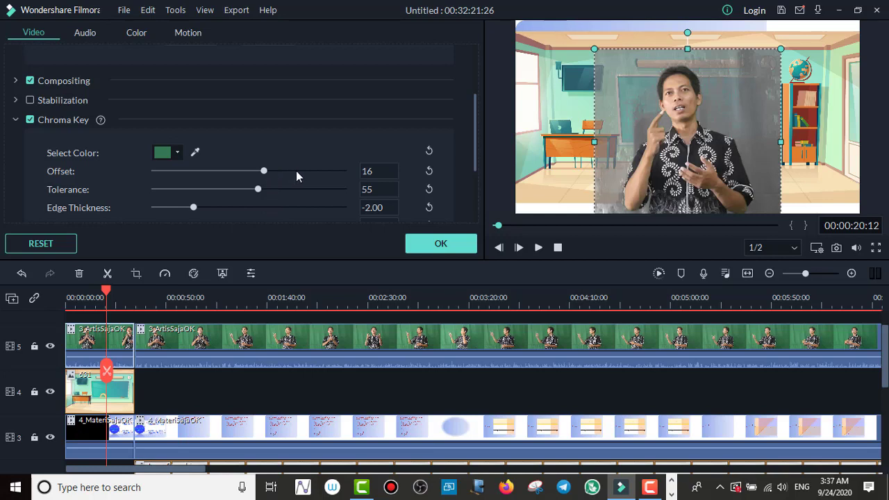
pyautogui.moveTo(369, 172); pyautogui.dragTo(373, 172)
pyautogui.moveTo(373, 172); pyautogui.dragTo(380, 172)
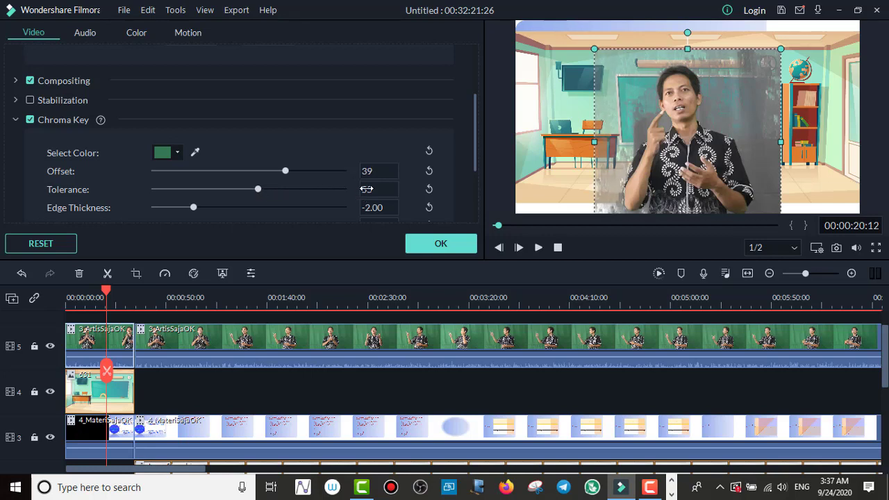
pyautogui.moveTo(257, 189); pyautogui.dragTo(261, 187)
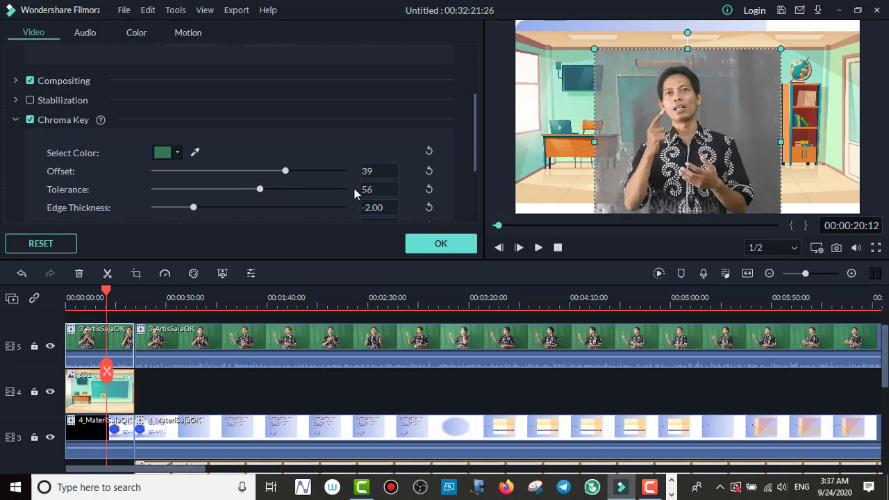
pyautogui.moveTo(368, 188); pyautogui.dragTo(373, 189)
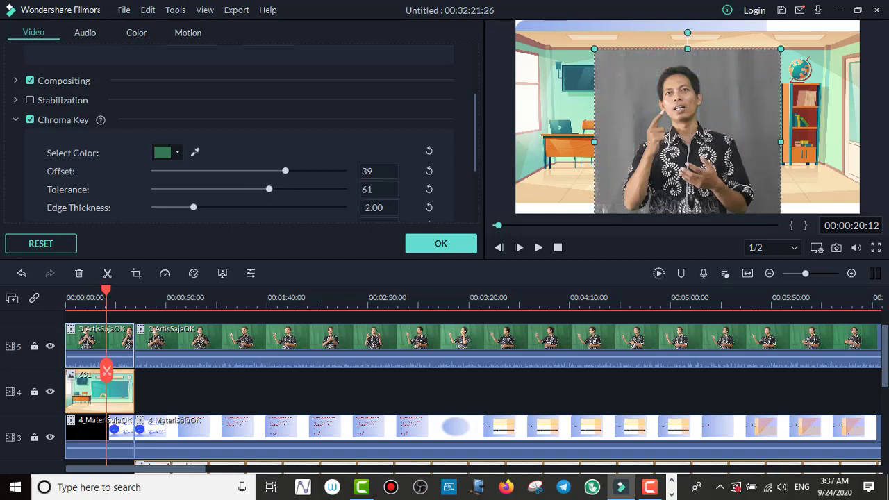
pyautogui.moveTo(271, 190); pyautogui.dragTo(251, 192)
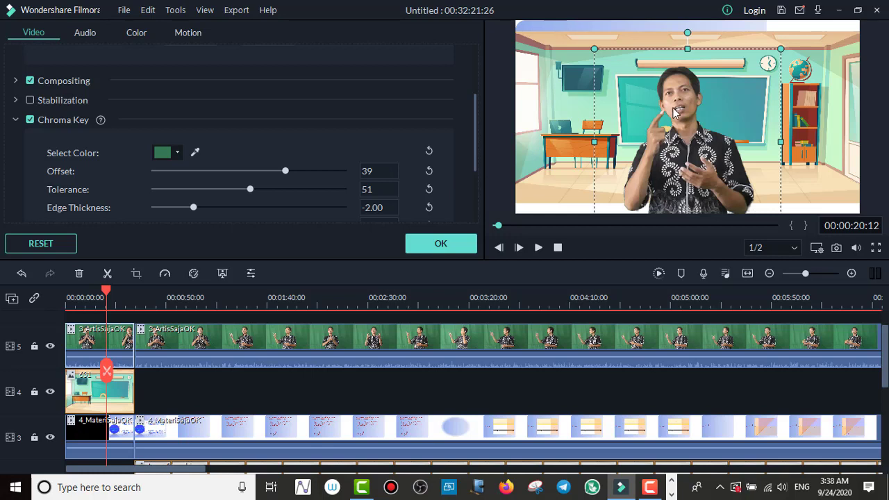
# Apply the chroma key settings to the opening presenter clip and close its clip settings
pyautogui.click(445, 243)
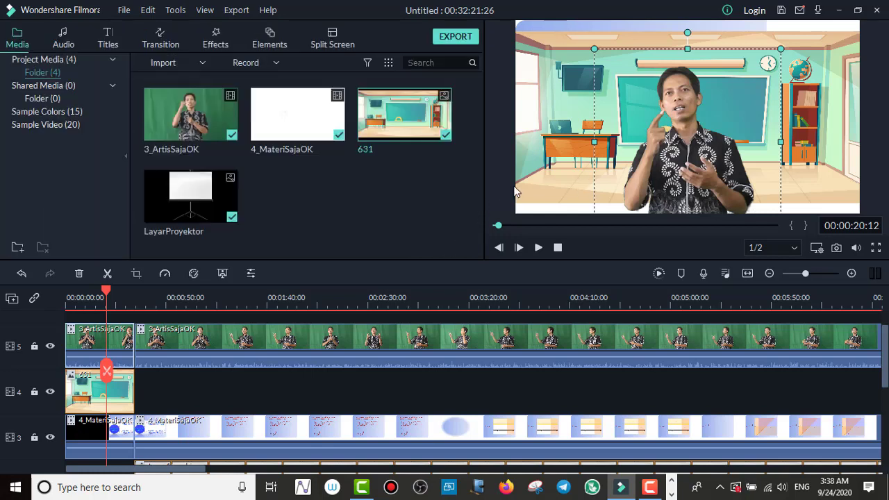
pyautogui.click(564, 188)
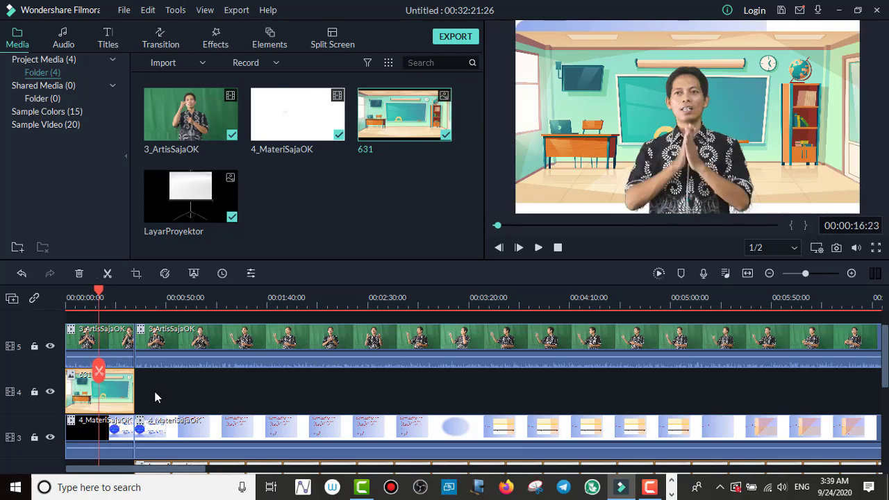
# Examine how the clips on tracks 1 to 4 are layered beneath the opening presenter clip
pyautogui.scroll(-2, 157, 397)
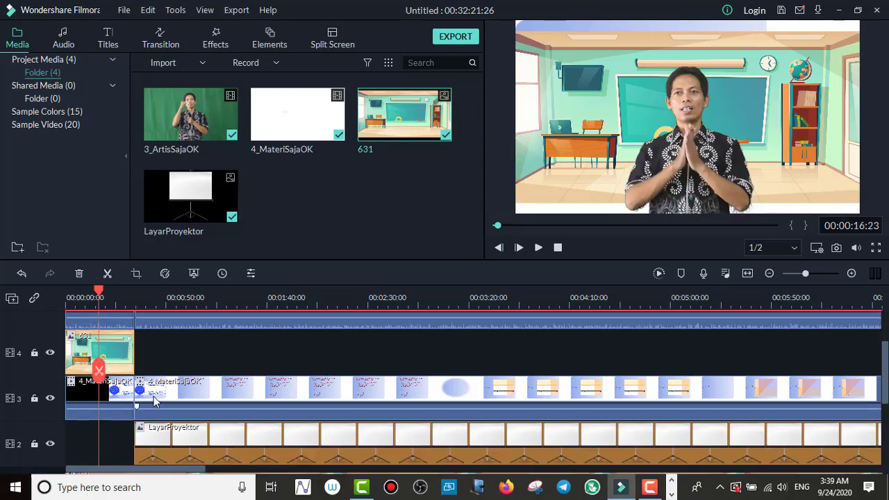
pyautogui.scroll(-4, 154, 400)
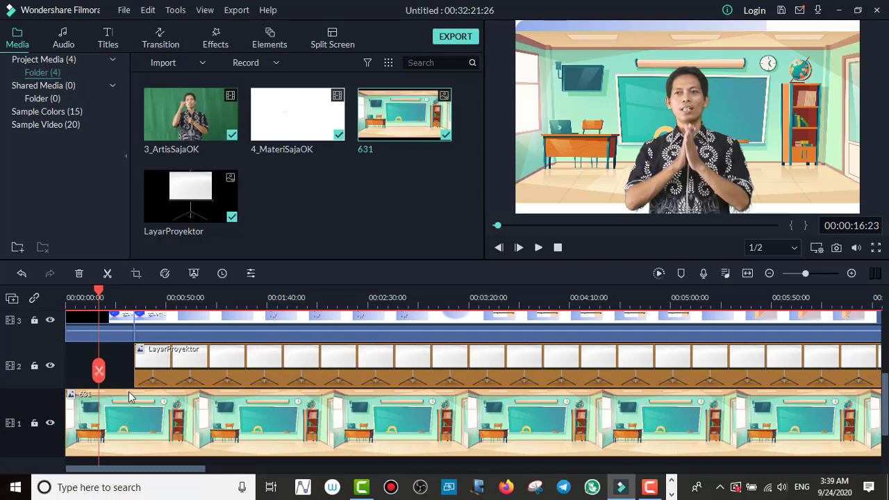
pyautogui.scroll(1, 128, 396)
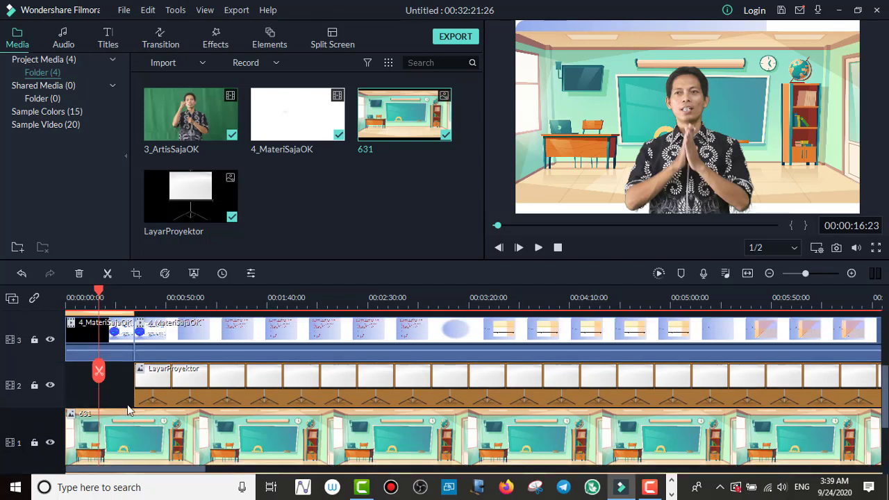
pyautogui.scroll(3, 128, 410)
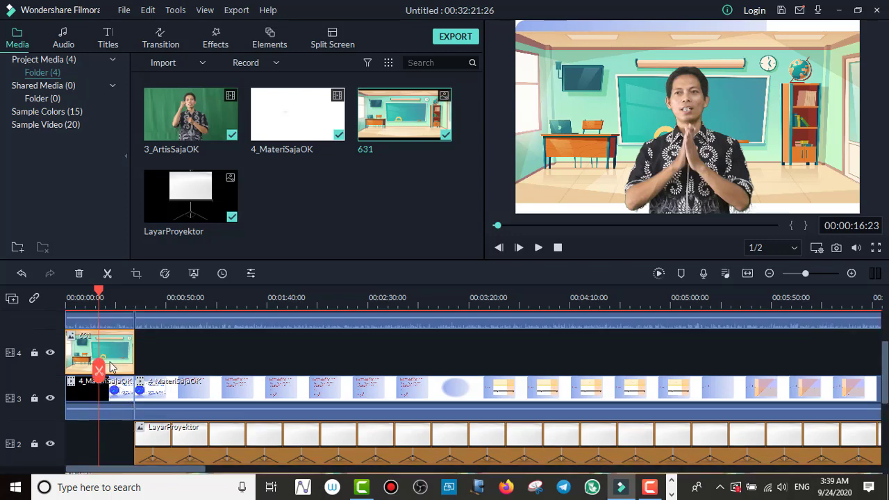
pyautogui.scroll(-4, 120, 380)
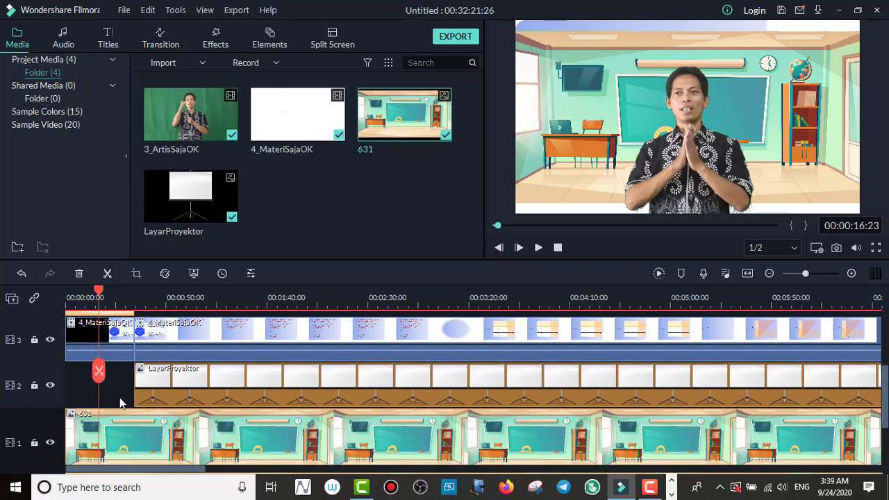
pyautogui.scroll(-1, 120, 408)
pyautogui.scroll(1, 120, 412)
pyautogui.scroll(2, 121, 413)
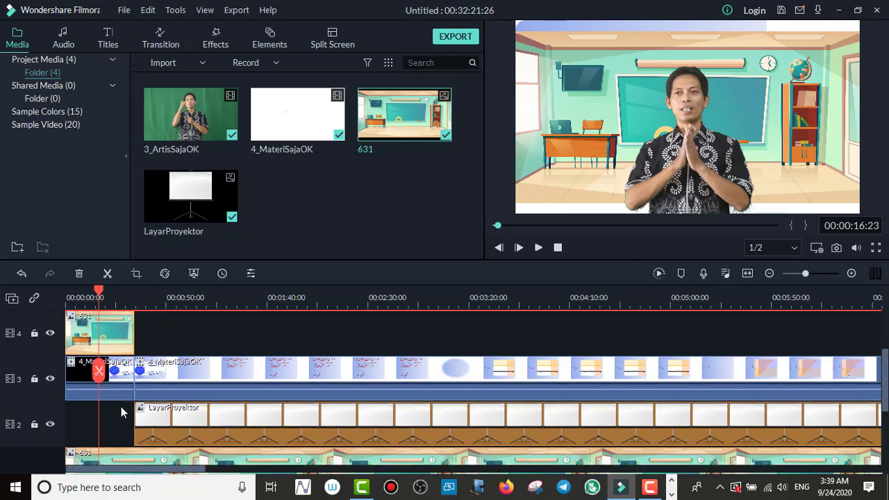
pyautogui.scroll(1, 121, 412)
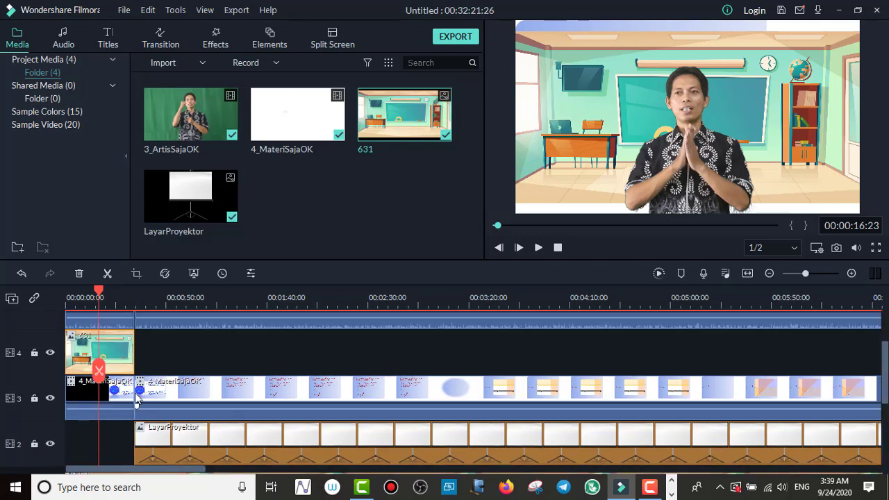
# Move the 631 classroom image on track 1 so it starts where the opening presenter clip ends, aligned with LayarProyektor
pyautogui.scroll(-4, 132, 406)
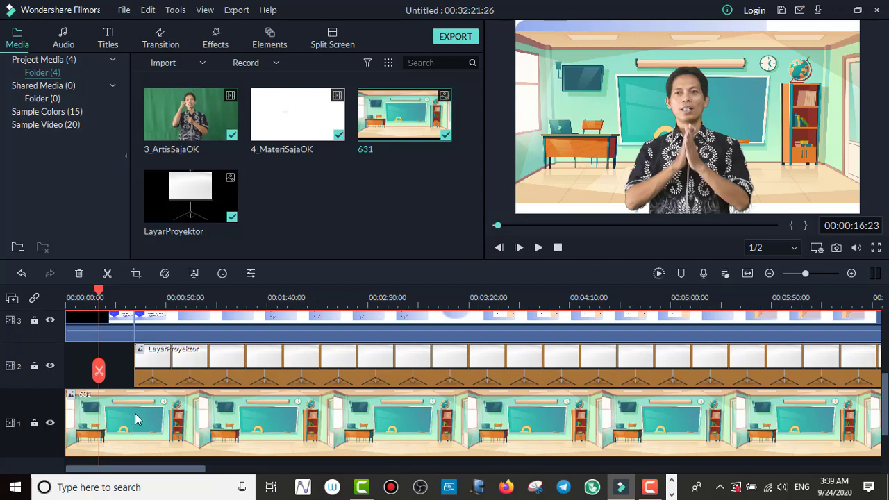
pyautogui.click(129, 414)
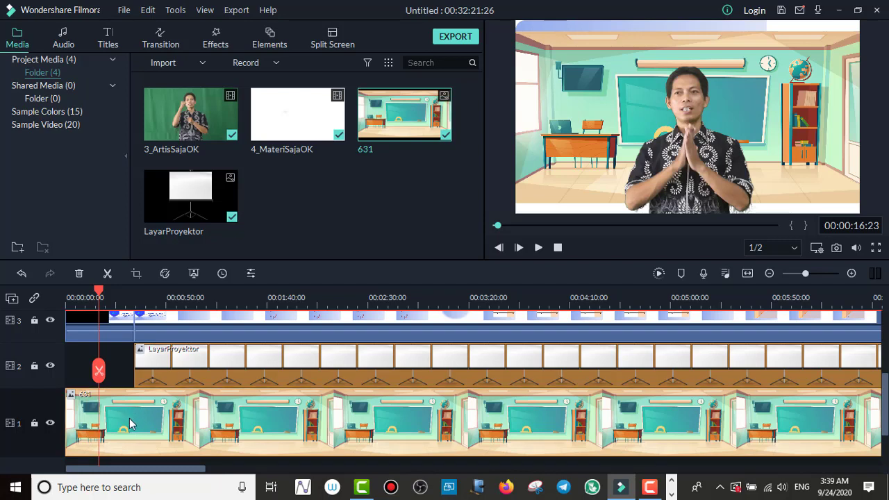
pyautogui.moveTo(129, 424); pyautogui.dragTo(188, 423)
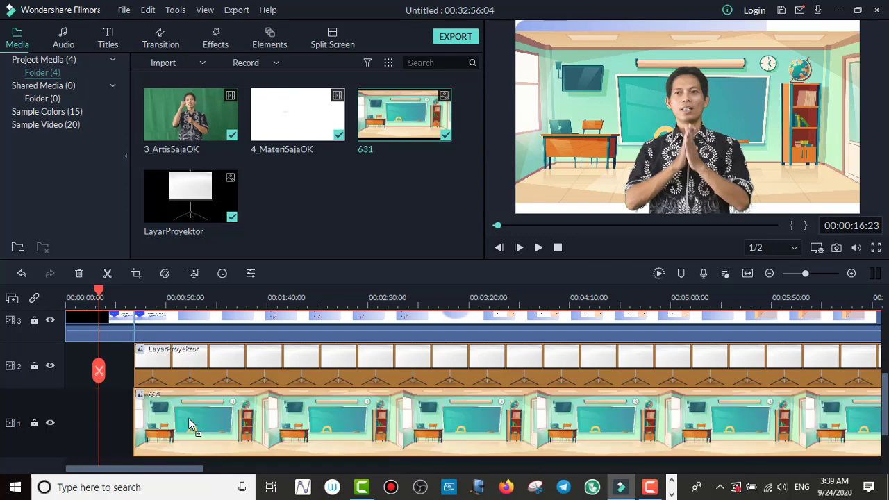
# Check how the 631 image on track 4 and the opening 4_MateriSajaOK clip on track 3 overlap in the preview
pyautogui.scroll(2, 119, 403)
pyautogui.scroll(1, 118, 403)
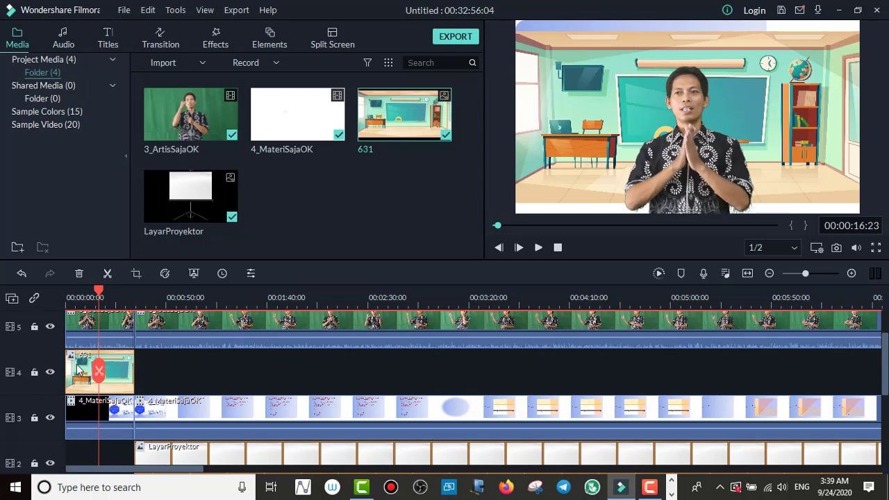
pyautogui.click(76, 365)
pyautogui.doubleClick(119, 374)
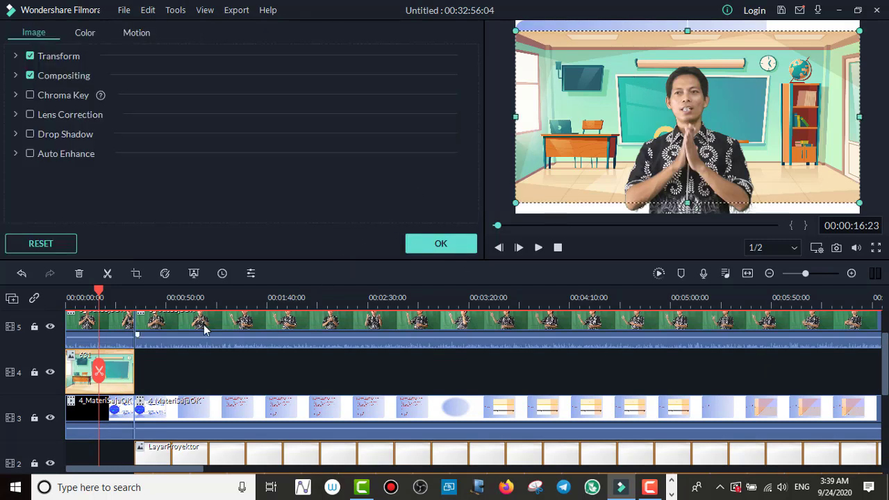
pyautogui.click(575, 30)
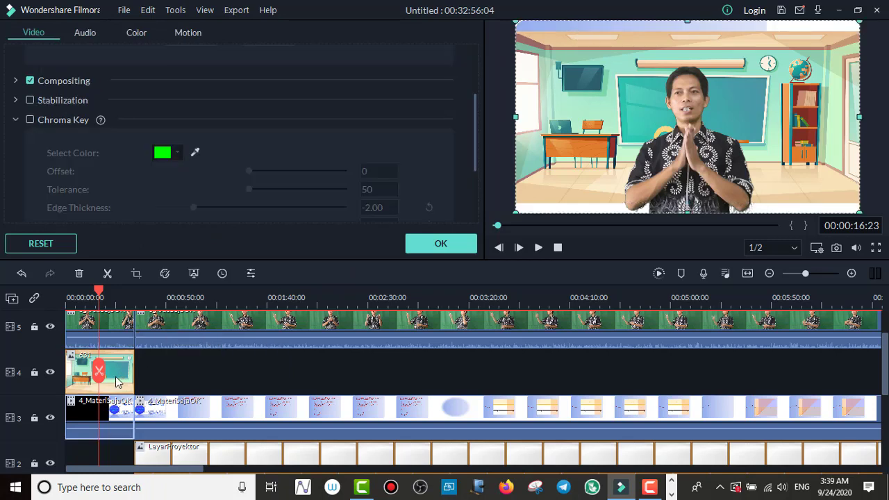
pyautogui.click(104, 294)
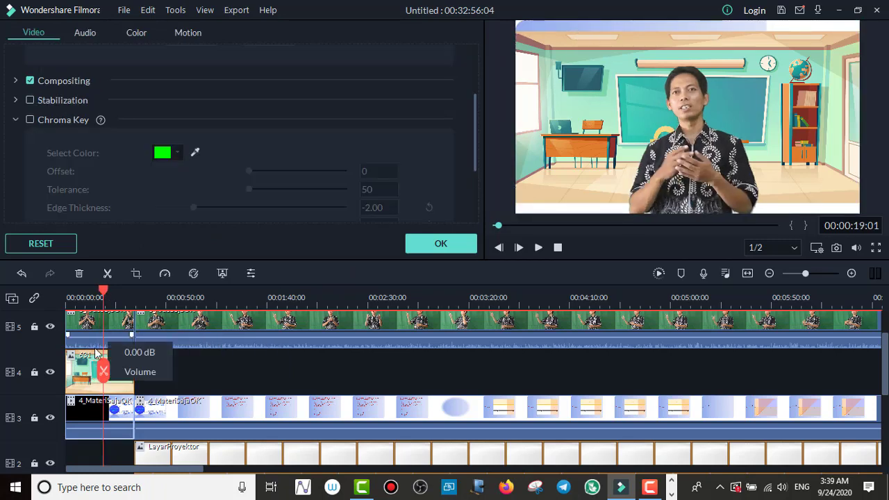
pyautogui.click(79, 372)
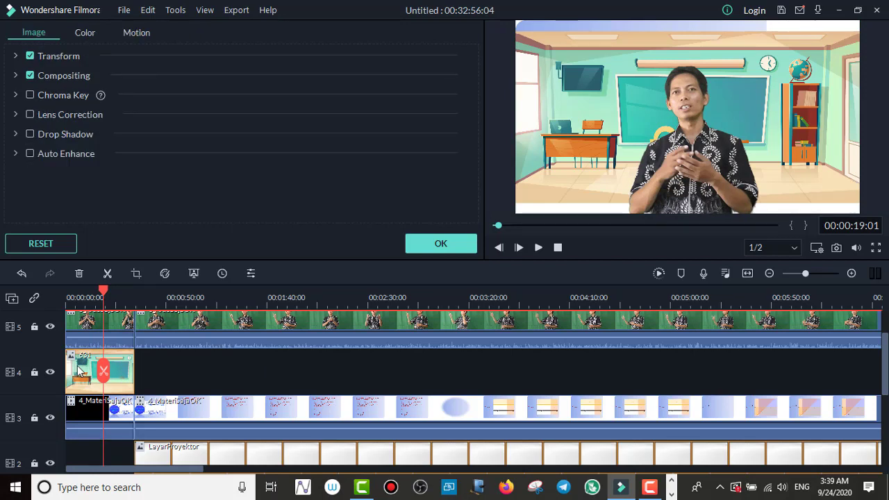
pyautogui.click(542, 152)
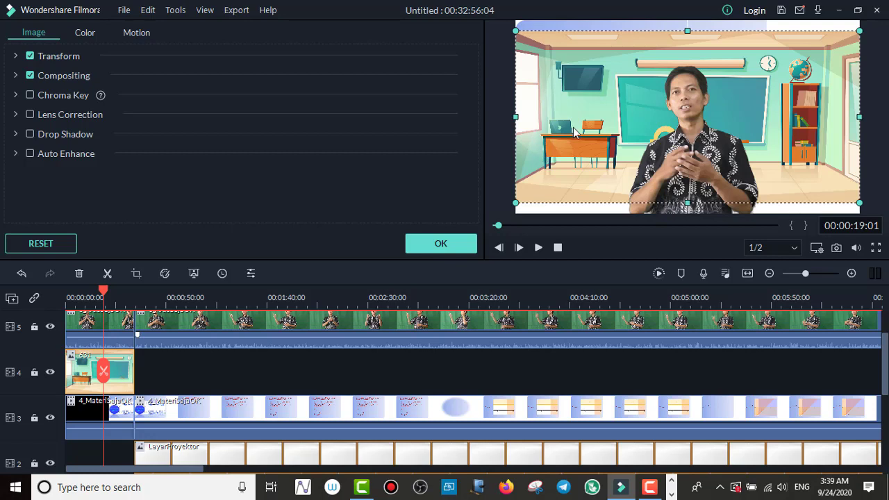
pyautogui.click(568, 26)
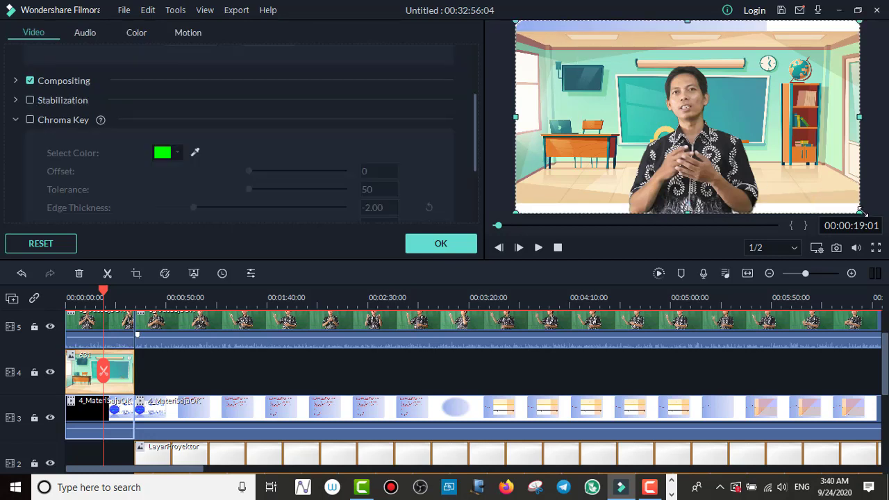
# Try to shrink the opening 4_MateriSajaOK clip on track 3 behind the classroom image, and undo the resize
pyautogui.moveTo(859, 212)
pyautogui.mouseDown()
pyautogui.moveTo(846, 205)
pyautogui.moveTo(859, 208)
pyautogui.mouseUp()
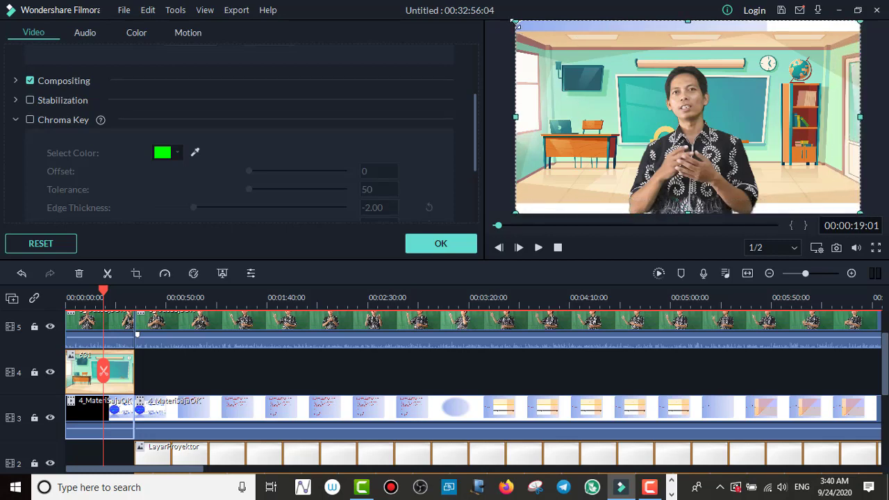
pyautogui.moveTo(518, 26); pyautogui.dragTo(562, 64)
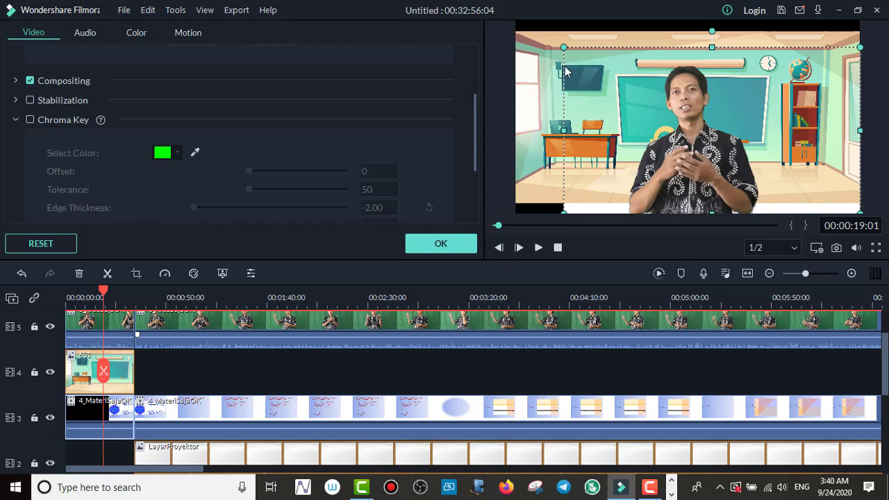
pyautogui.click(547, 44)
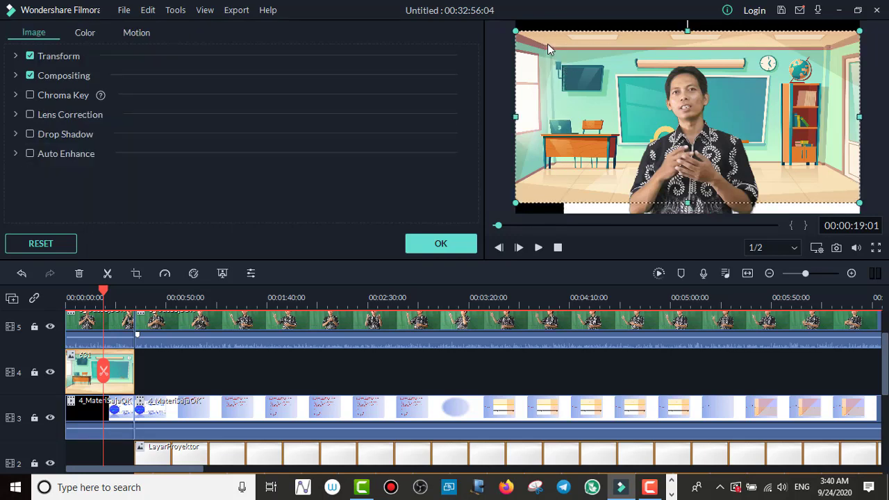
pyautogui.click(592, 206)
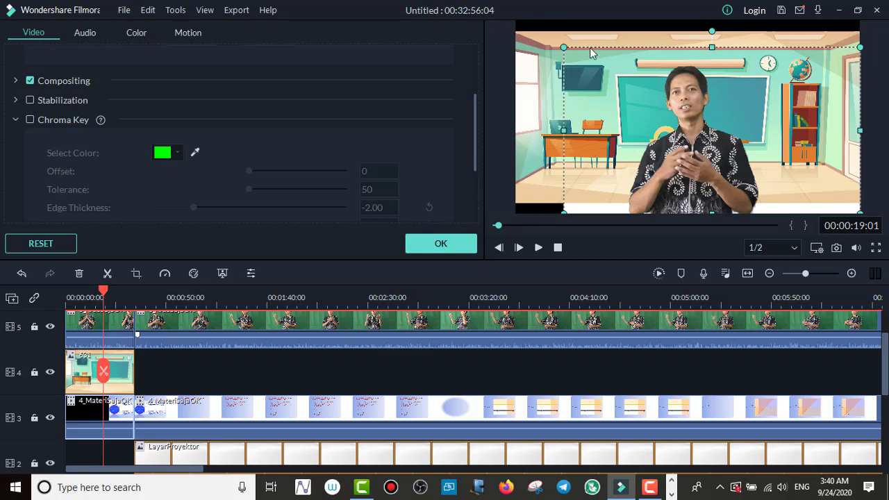
pyautogui.click(21, 272)
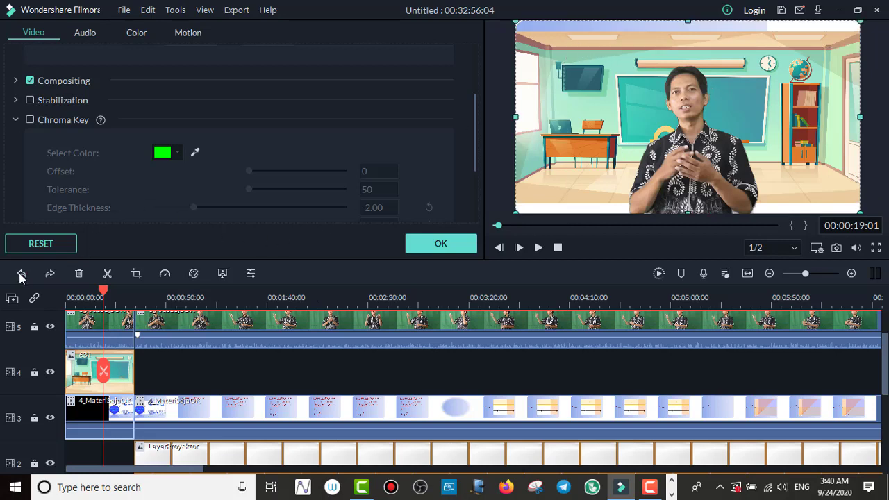
# Compare the frame of the opening 631 image with the 4_MateriSajaOK clip behind it, and close the clip settings
pyautogui.click(118, 374)
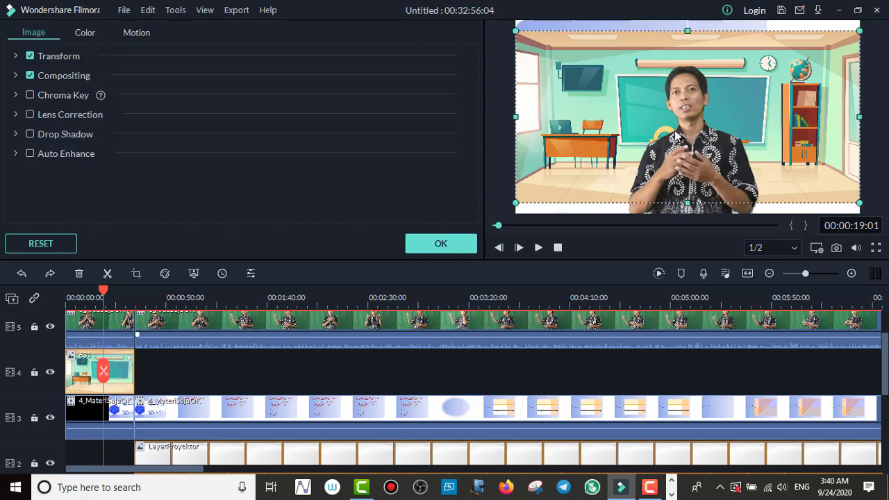
pyautogui.click(601, 32)
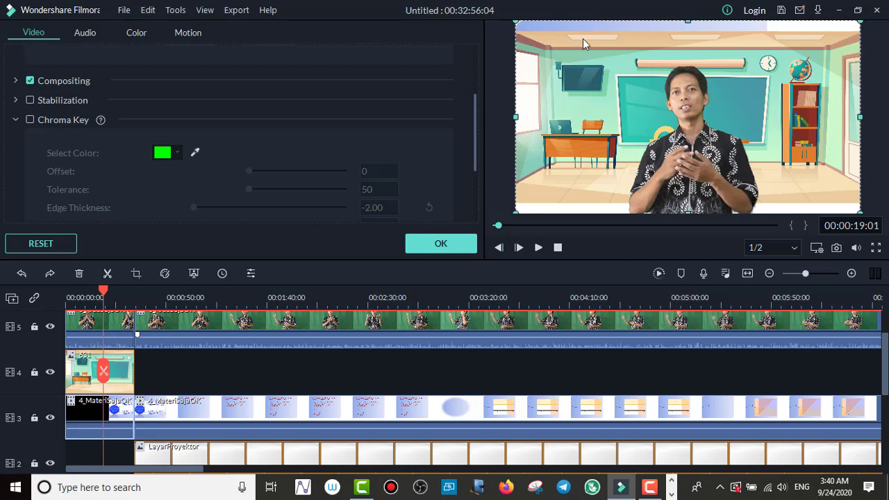
pyautogui.click(442, 245)
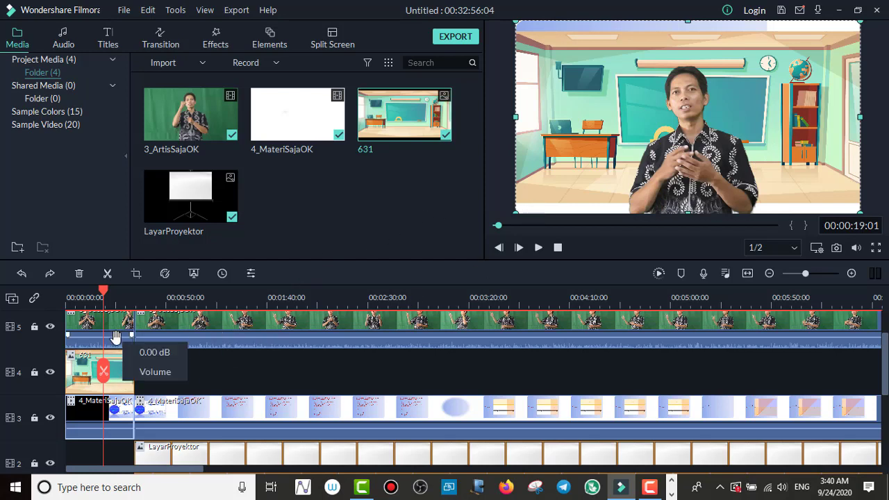
# Crop the second 3_ArtisSajaOK clip on track 5 with a custom ratio to 1368 x 1044, trimming both sides and the upper edge
pyautogui.moveTo(115, 297); pyautogui.dragTo(163, 306)
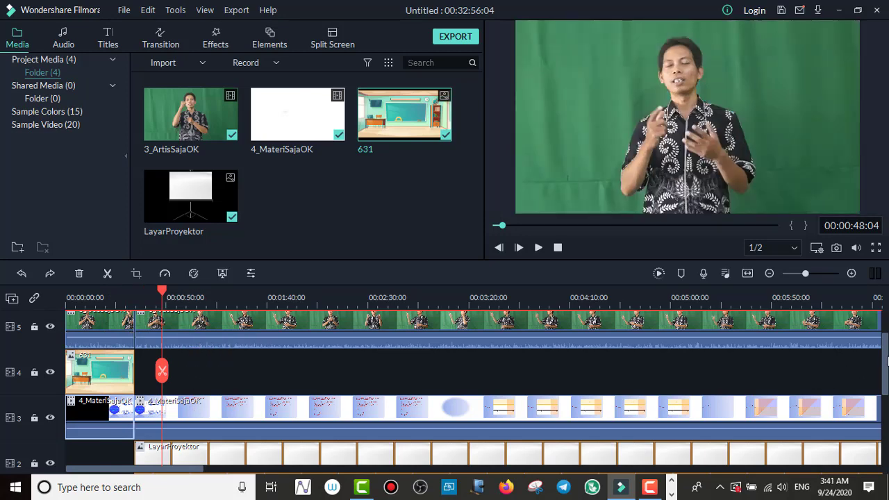
pyautogui.moveTo(887, 360)
pyautogui.mouseDown()
pyautogui.moveTo(887, 413)
pyautogui.moveTo(887, 376)
pyautogui.mouseUp()
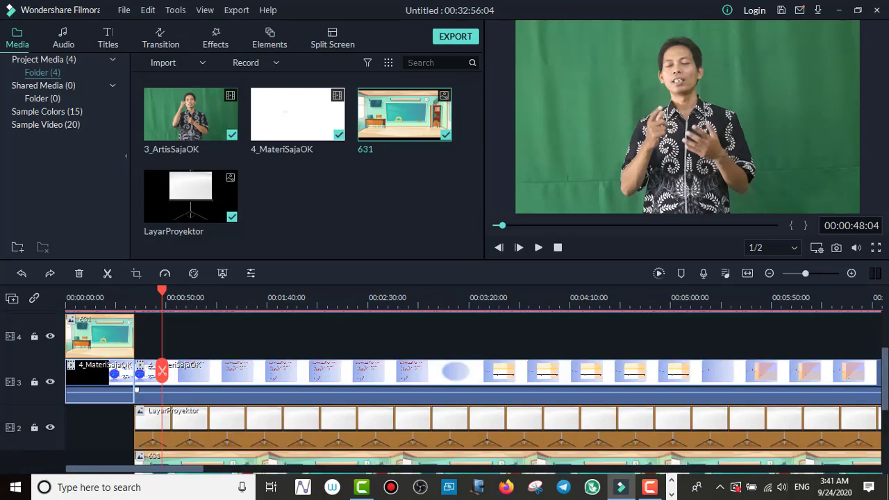
pyautogui.moveTo(887, 370); pyautogui.dragTo(887, 339)
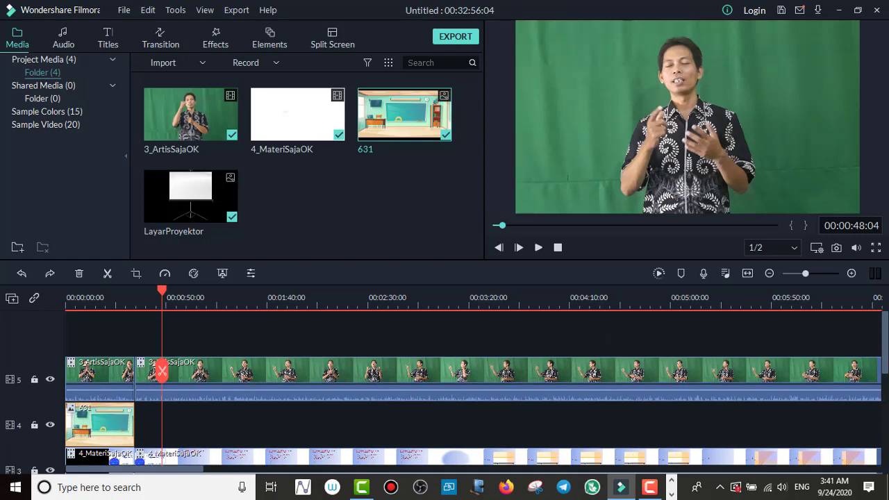
pyautogui.click(195, 368)
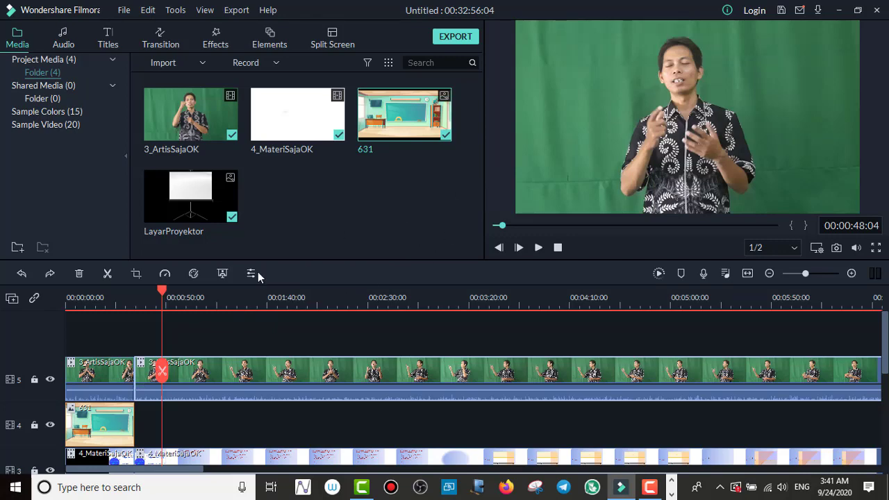
pyautogui.click(136, 275)
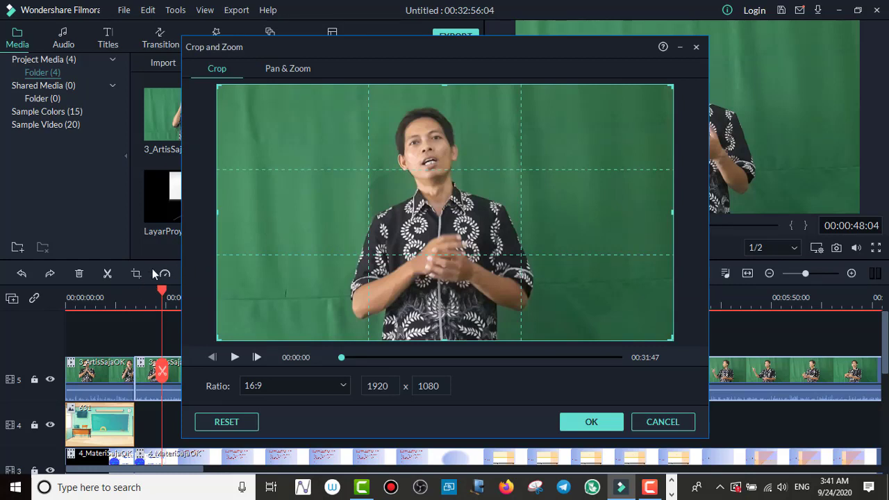
pyautogui.click(343, 387)
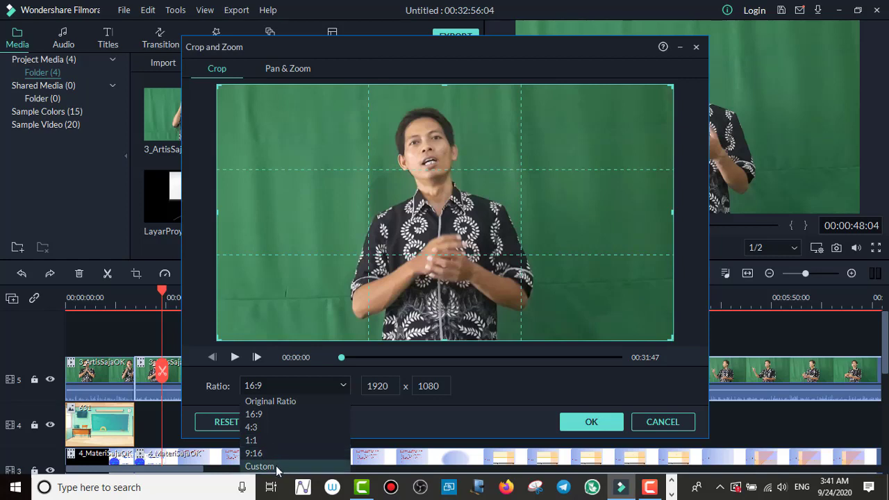
pyautogui.click(260, 466)
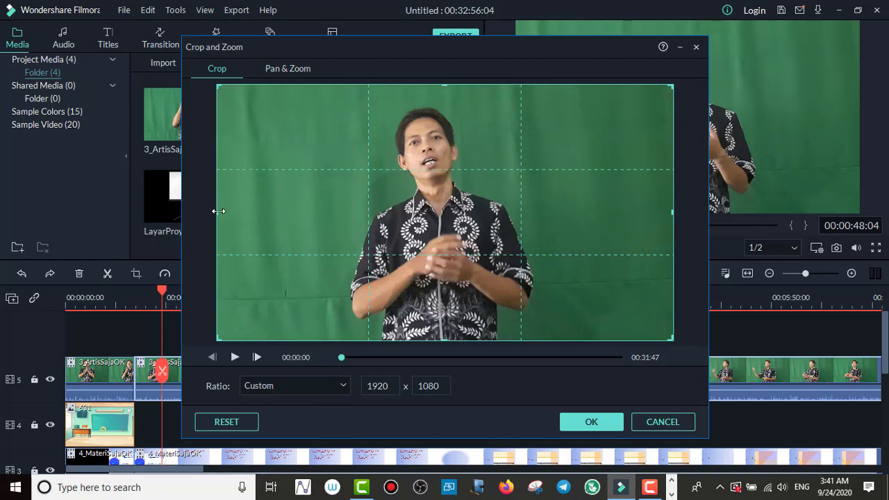
pyautogui.moveTo(218, 211); pyautogui.dragTo(278, 221)
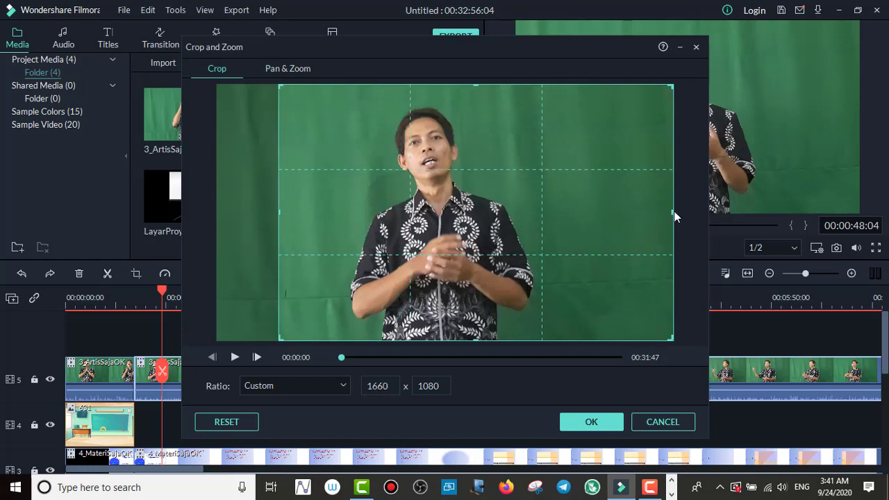
pyautogui.moveTo(675, 216); pyautogui.dragTo(604, 236)
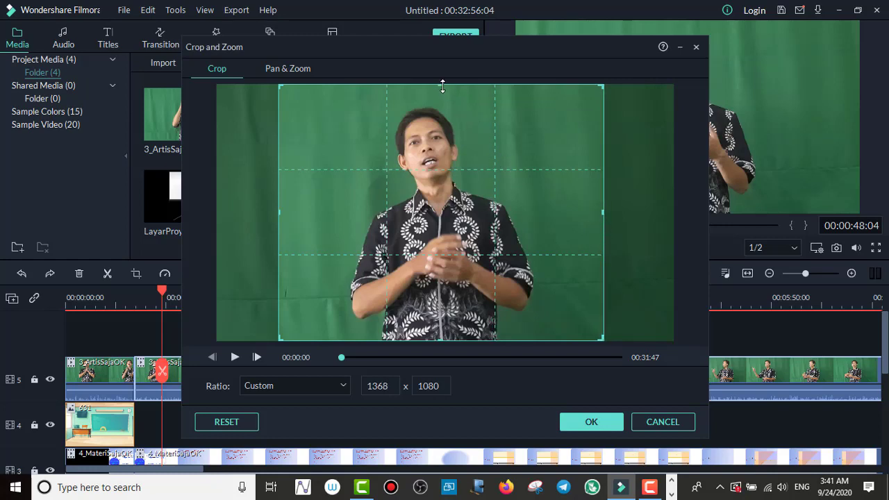
pyautogui.moveTo(441, 85); pyautogui.dragTo(440, 92)
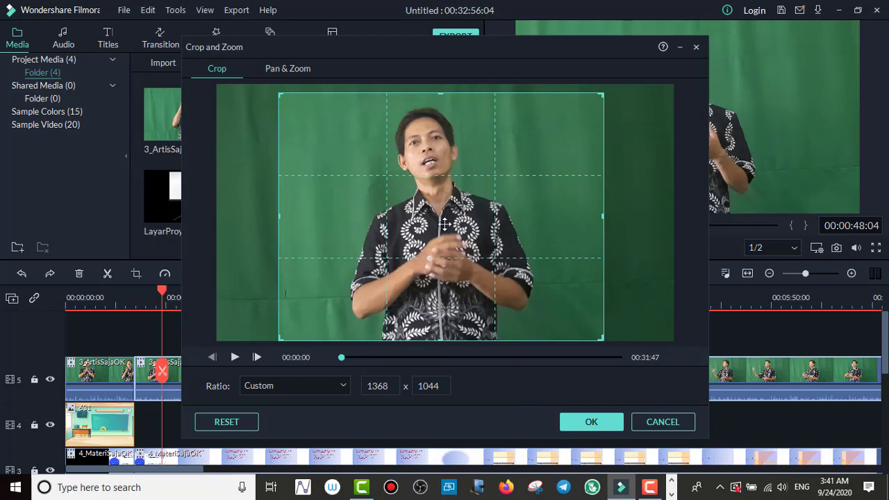
pyautogui.click(592, 423)
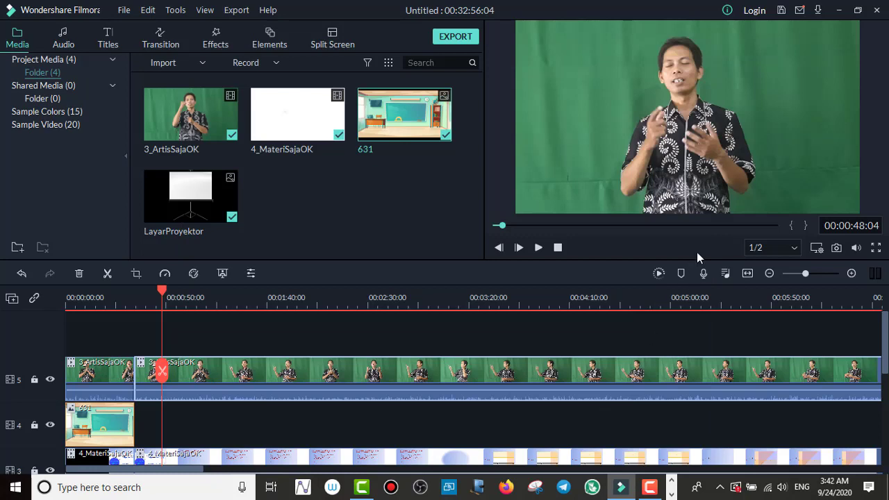
# Shrink the cropped presenter clip towards the frame's lower-right corner and raise it slightly
pyautogui.click(726, 135)
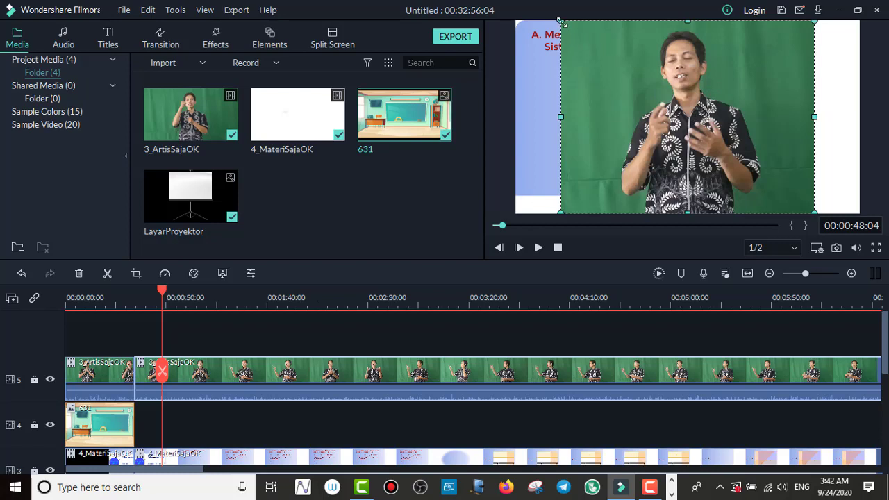
pyautogui.moveTo(564, 23); pyautogui.dragTo(745, 133)
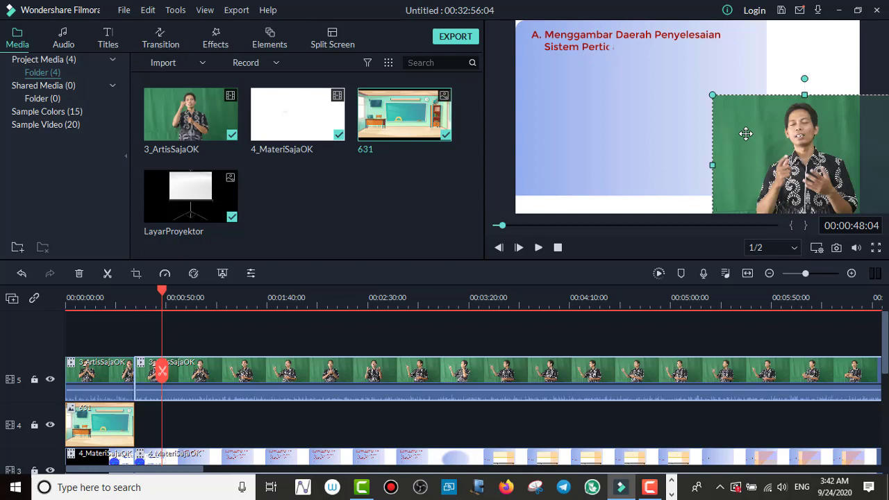
pyautogui.moveTo(745, 134); pyautogui.dragTo(746, 123)
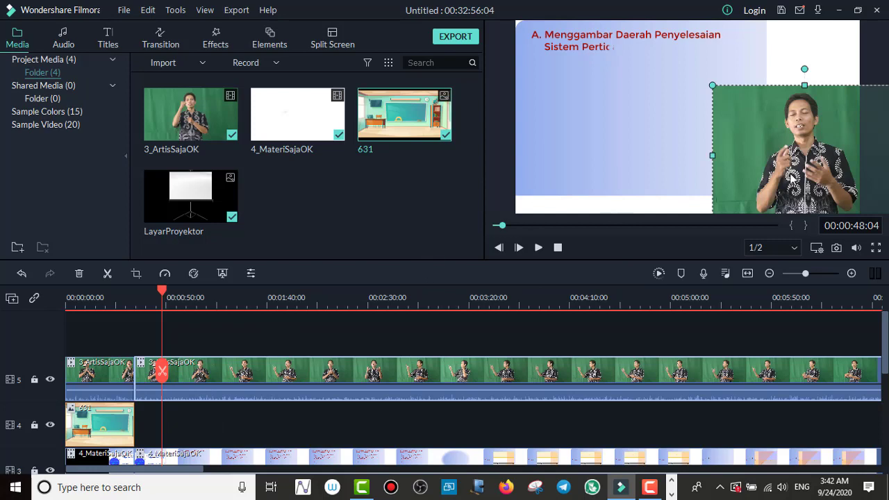
# Enable Chroma Key on the second 3_ArtisSajaOK clip and sample the green backdrop beside the presenter as the key color
pyautogui.doubleClick(189, 375)
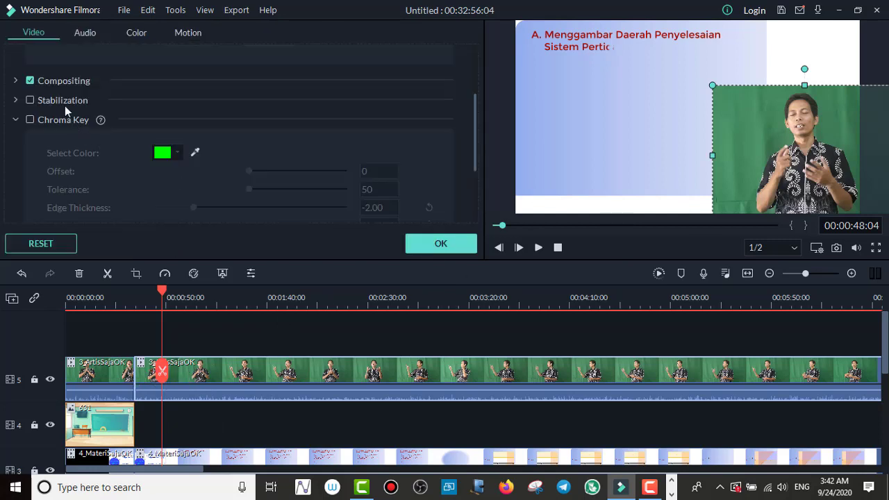
pyautogui.click(30, 120)
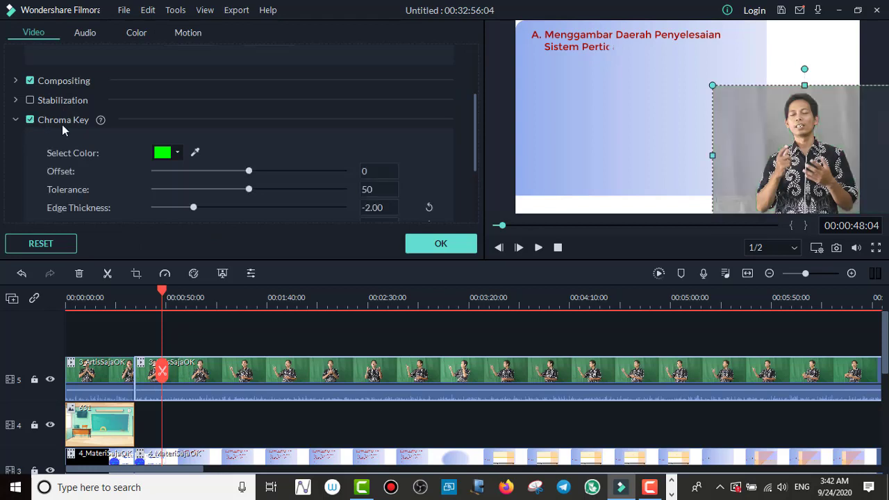
pyautogui.click(195, 152)
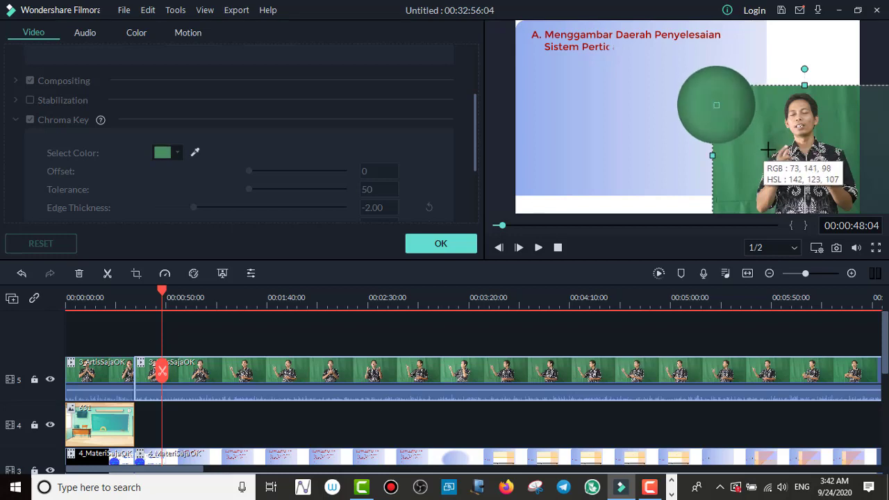
pyautogui.click(778, 133)
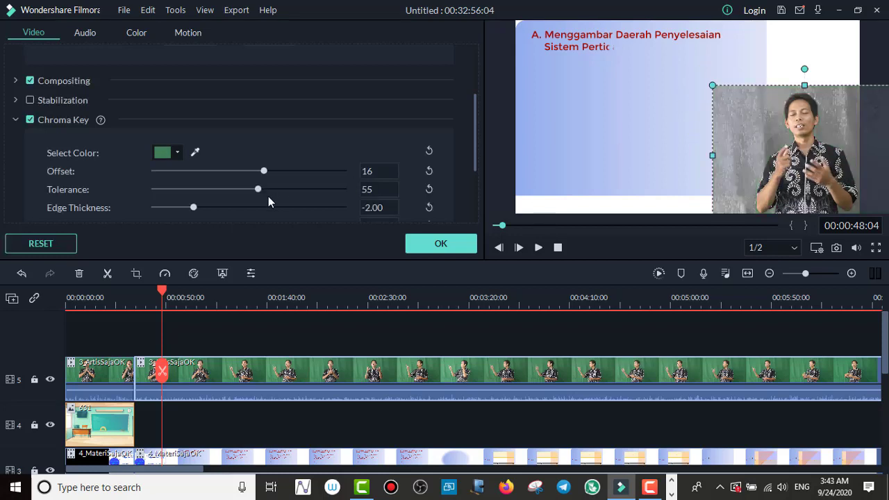
# Set the chroma key offset to 39 and tolerance to 51, and apply the presenter clip's settings
pyautogui.click(376, 170)
pyautogui.write('39')
pyautogui.press('Tab')
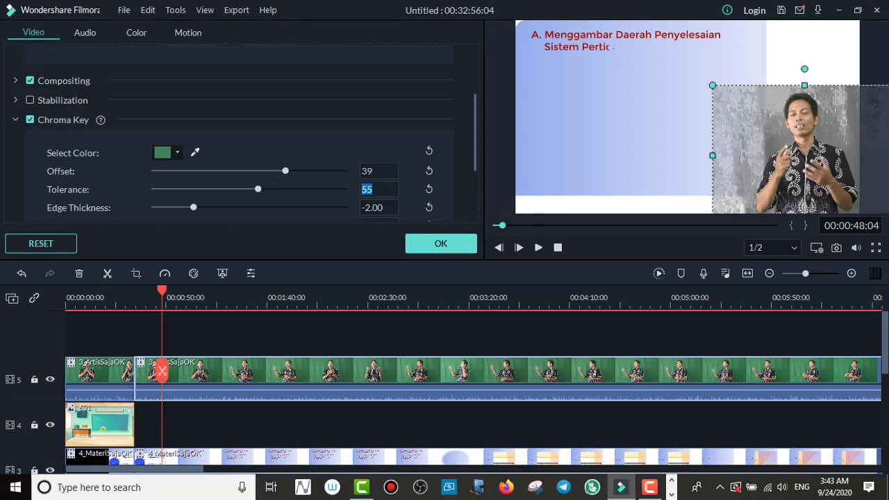
pyautogui.write('5')
pyautogui.click(376, 171)
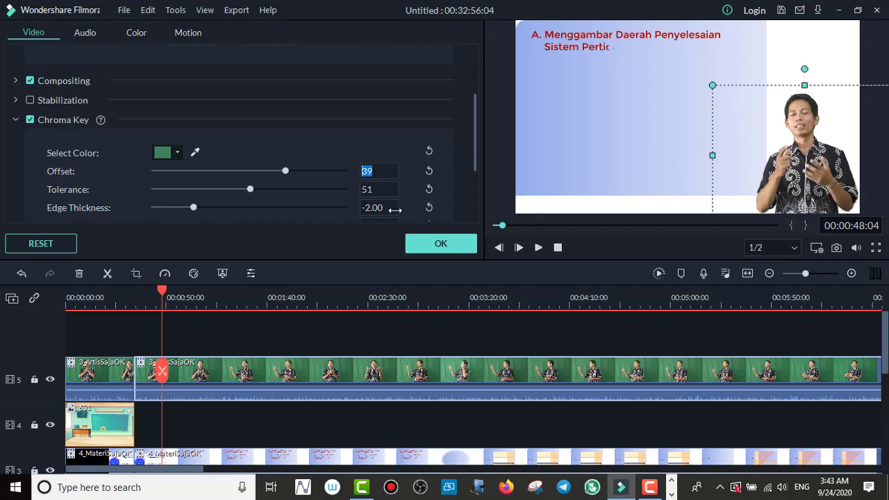
pyautogui.click(446, 244)
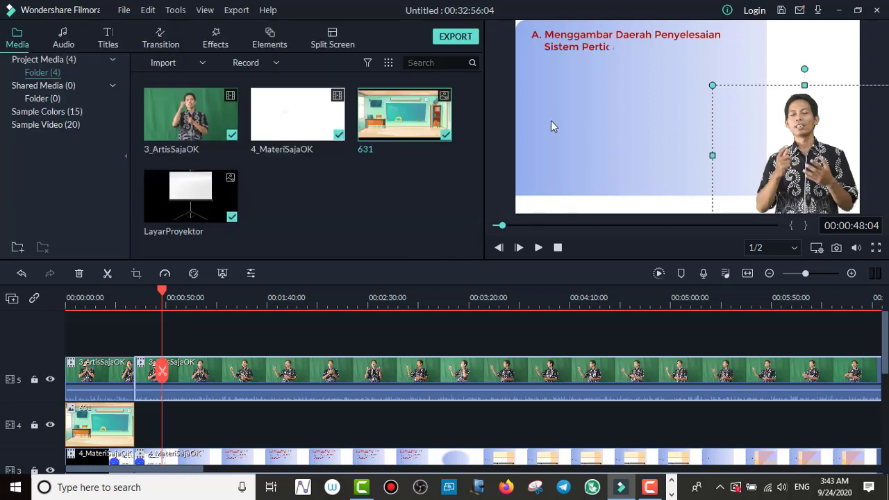
# Shrink the second 4_MateriSajaOK clip on track 3 into the frame's lower-right corner, exposing the projector screen and classroom behind it
pyautogui.click(688, 104)
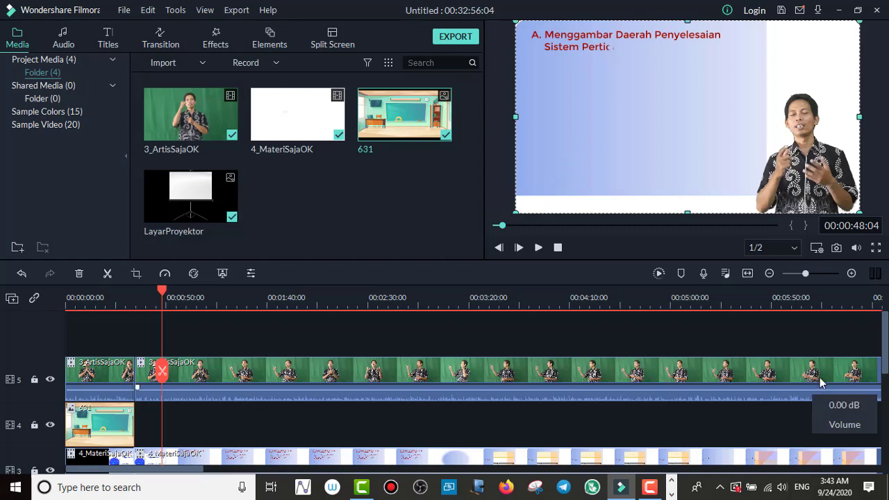
pyautogui.moveTo(886, 351); pyautogui.dragTo(888, 400)
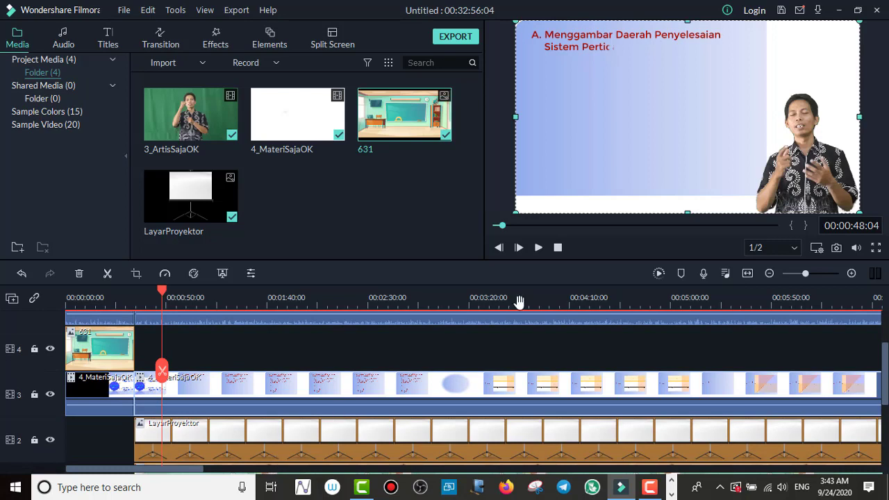
pyautogui.doubleClick(204, 384)
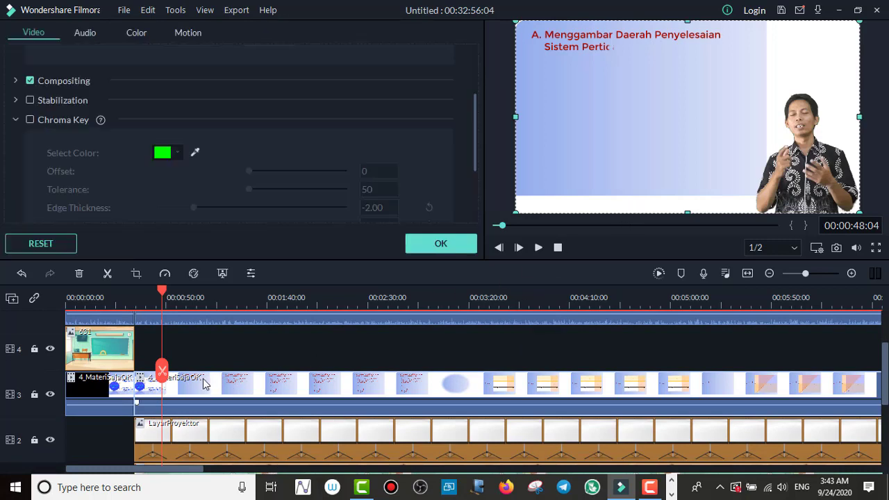
pyautogui.click(441, 242)
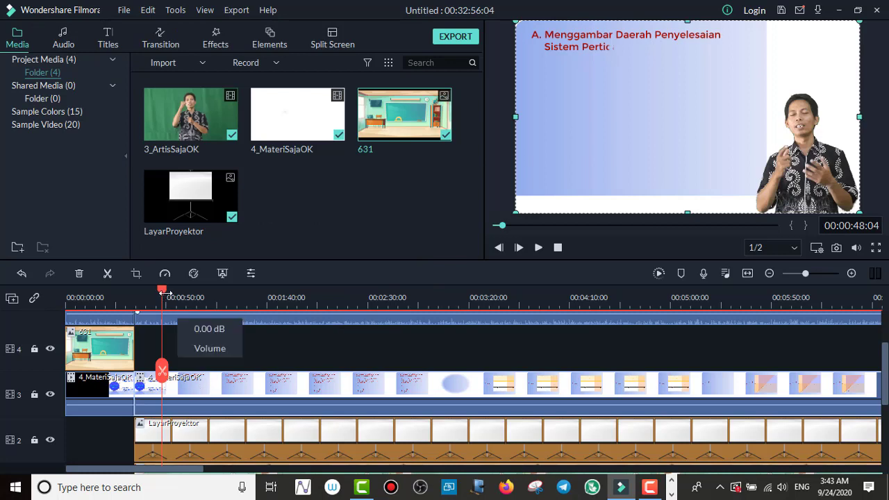
pyautogui.moveTo(164, 291); pyautogui.dragTo(179, 293)
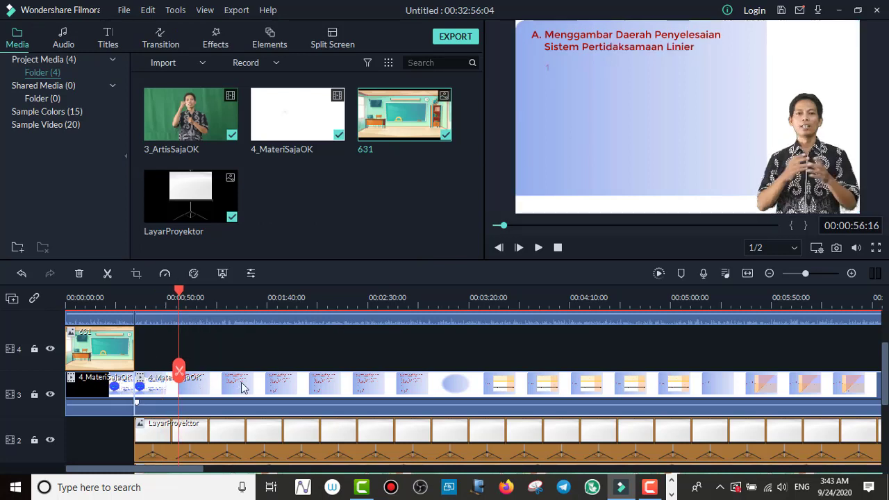
pyautogui.click(569, 82)
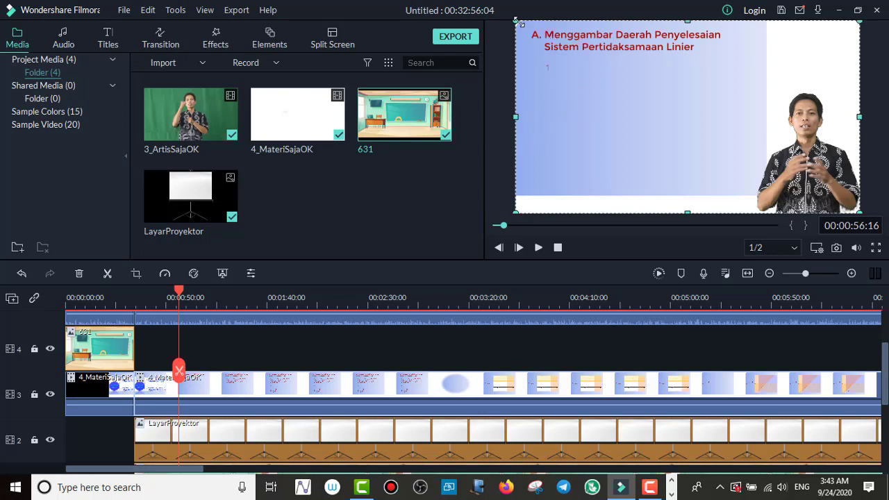
pyautogui.moveTo(517, 21); pyautogui.dragTo(710, 130)
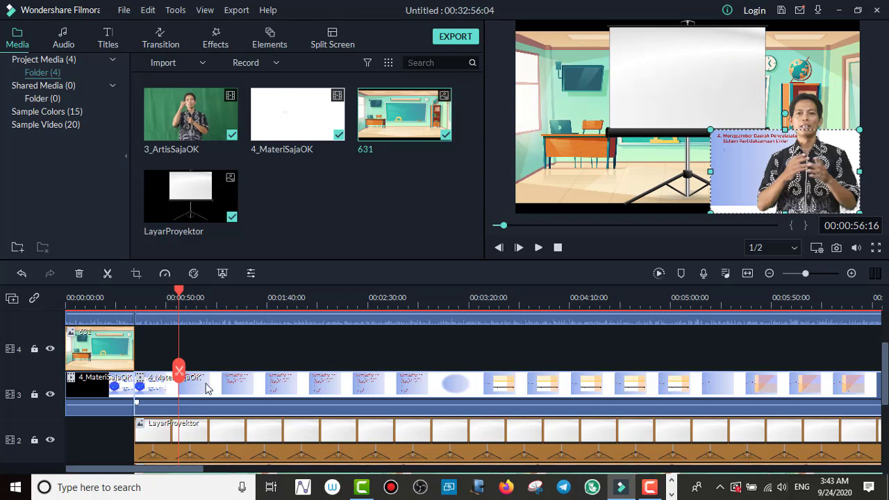
# Lower the LayarProyektor image within the frame, and stretch the track 1 classroom image vertically to fill the frame's full height
pyautogui.click(153, 432)
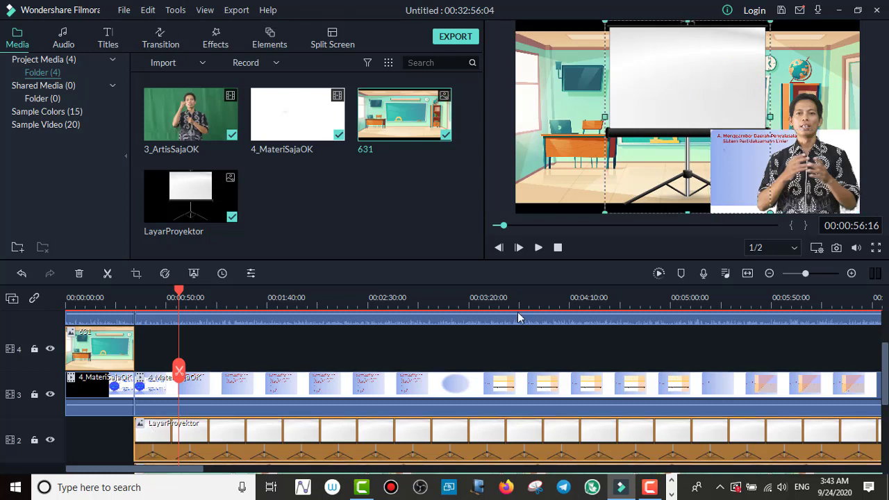
pyautogui.moveTo(685, 57); pyautogui.dragTo(700, 106)
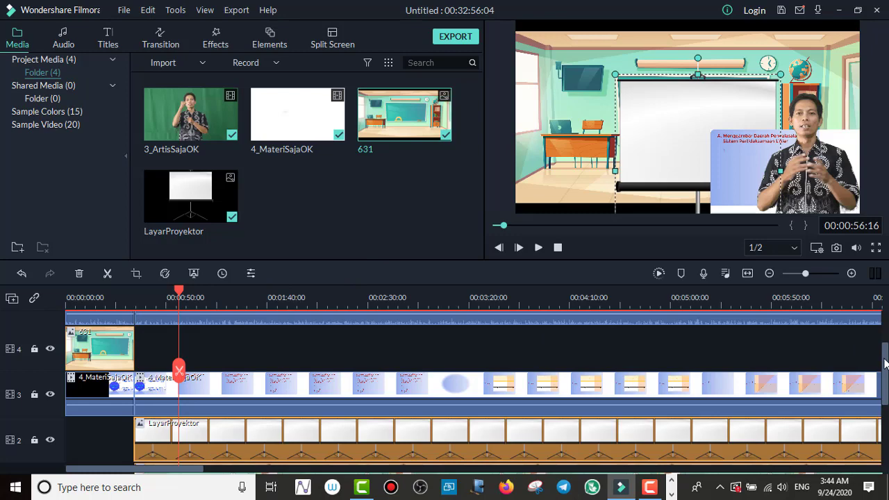
pyautogui.moveTo(886, 364); pyautogui.dragTo(885, 402)
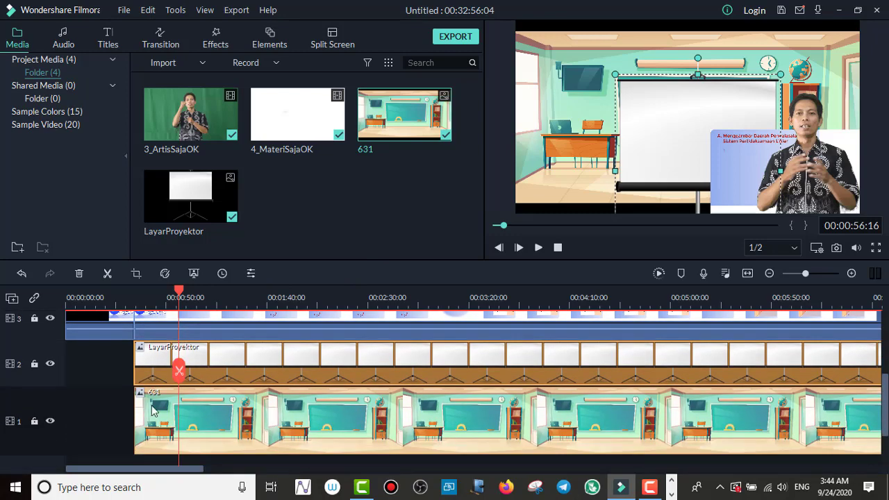
pyautogui.click(154, 410)
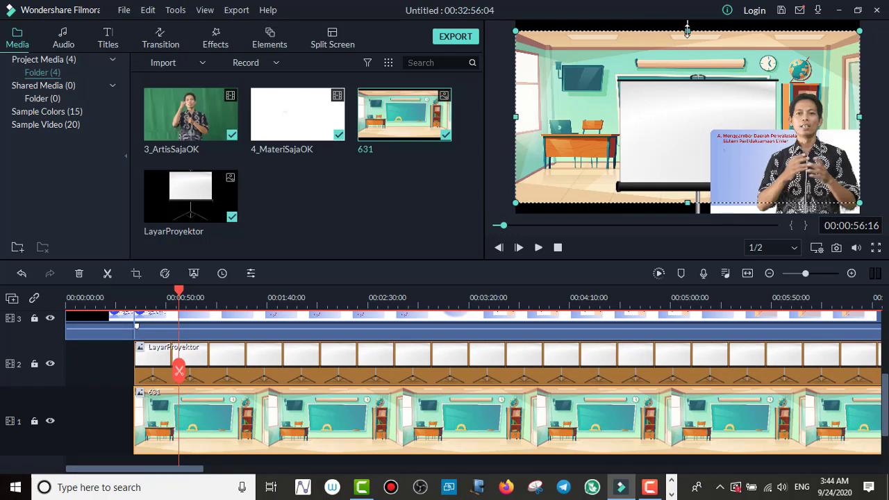
pyautogui.moveTo(686, 30); pyautogui.dragTo(688, 20)
pyautogui.moveTo(687, 203); pyautogui.dragTo(688, 212)
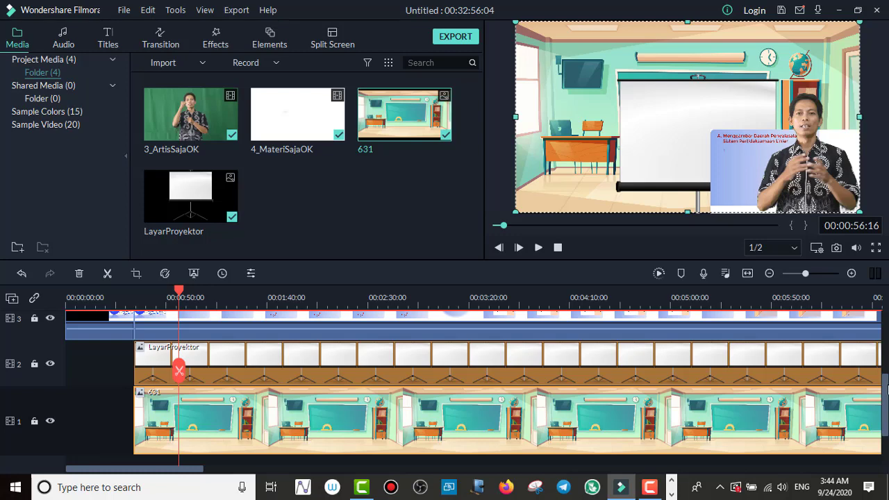
# Stretch the track 4 classroom image of the opening section vertically to fill the frame's full height
pyautogui.scroll(3, 885, 390)
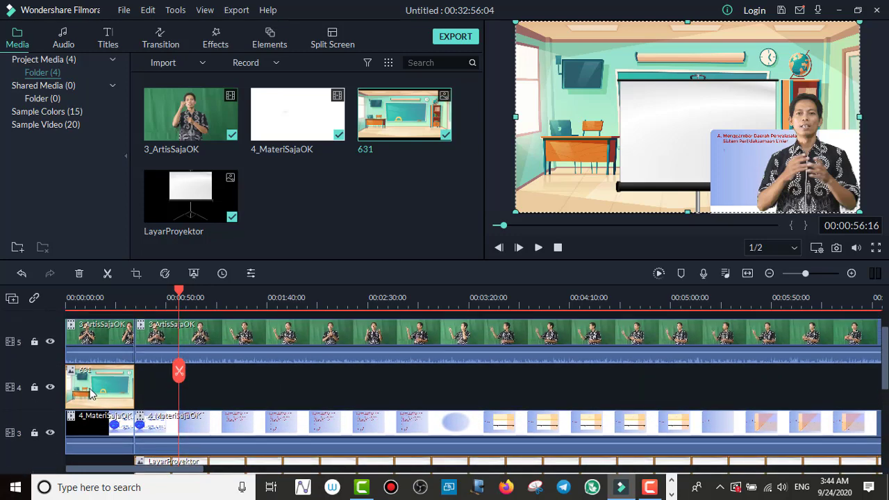
pyautogui.click(93, 391)
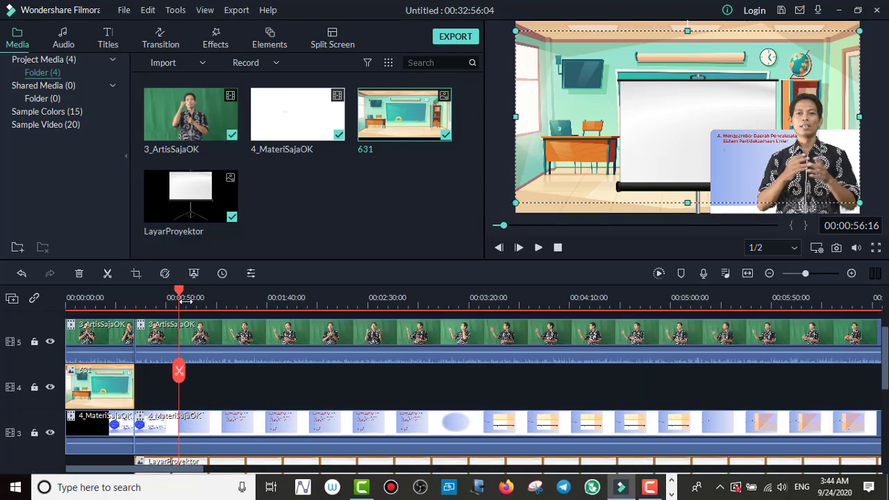
pyautogui.moveTo(182, 297); pyautogui.dragTo(101, 311)
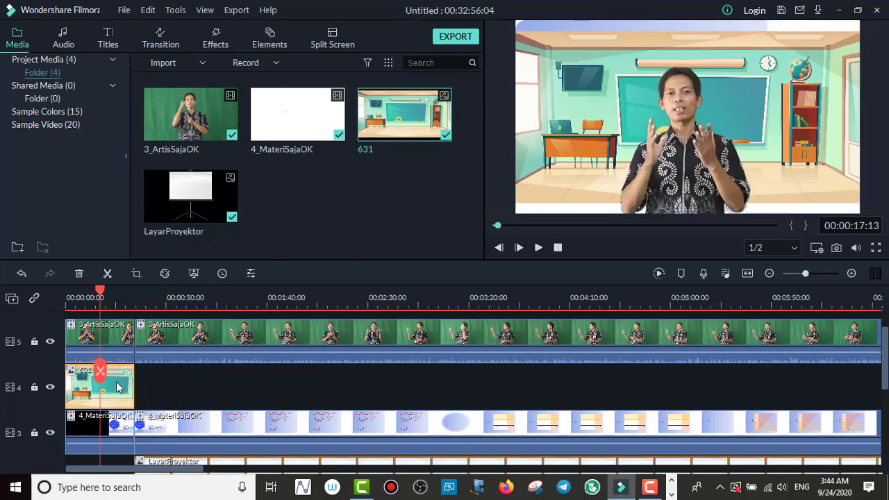
pyautogui.click(548, 37)
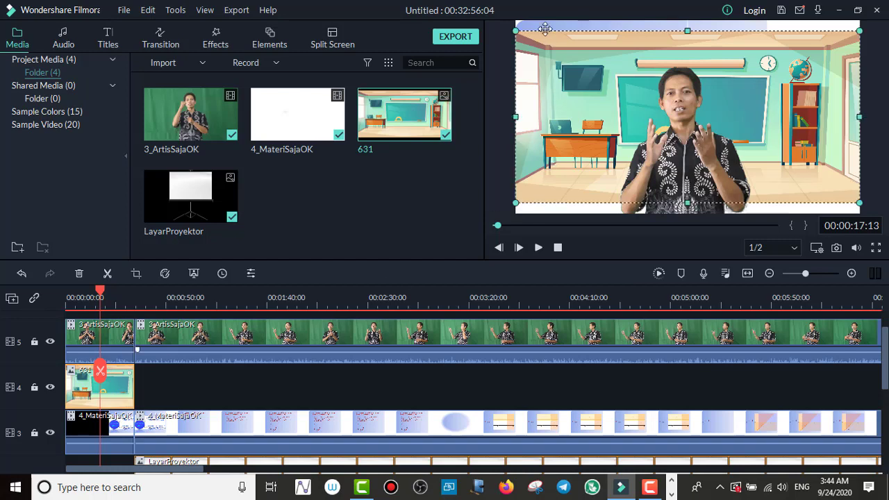
pyautogui.click(586, 28)
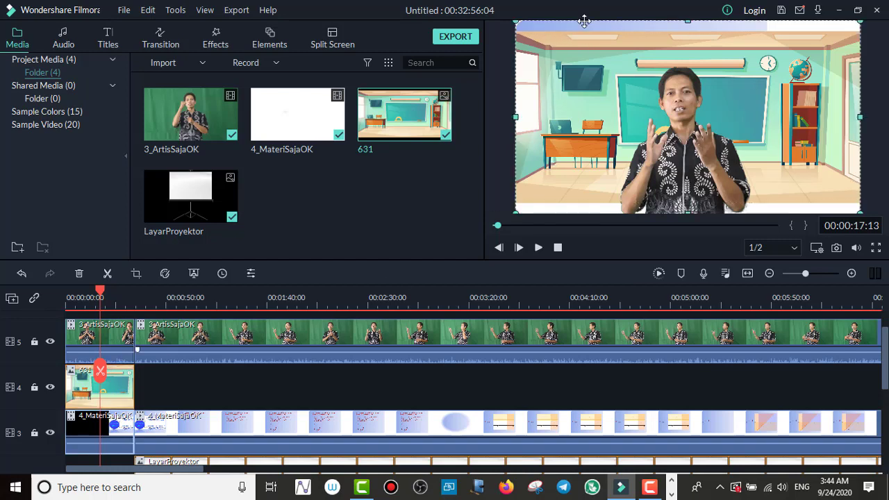
pyautogui.click(582, 36)
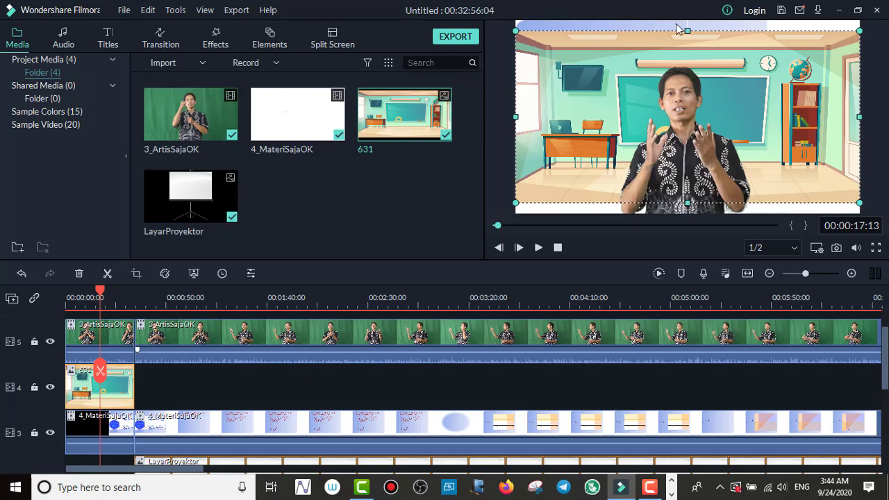
pyautogui.moveTo(687, 30); pyautogui.dragTo(691, 19)
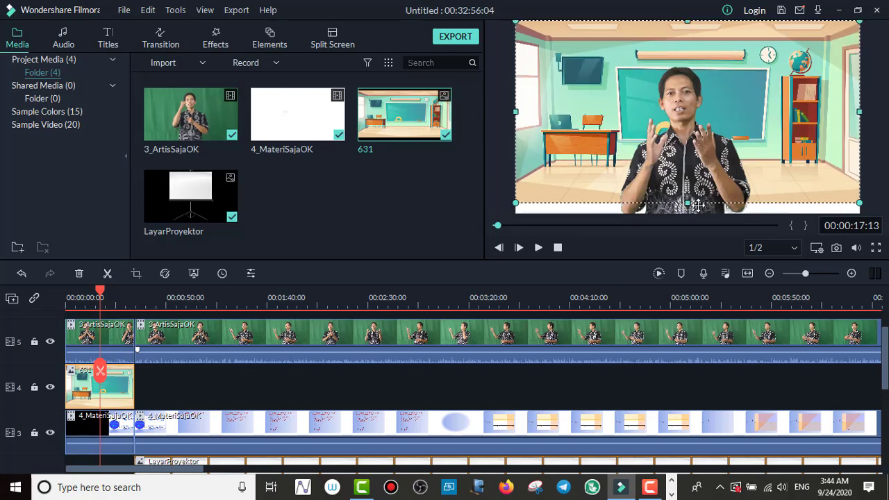
pyautogui.moveTo(688, 203); pyautogui.dragTo(687, 214)
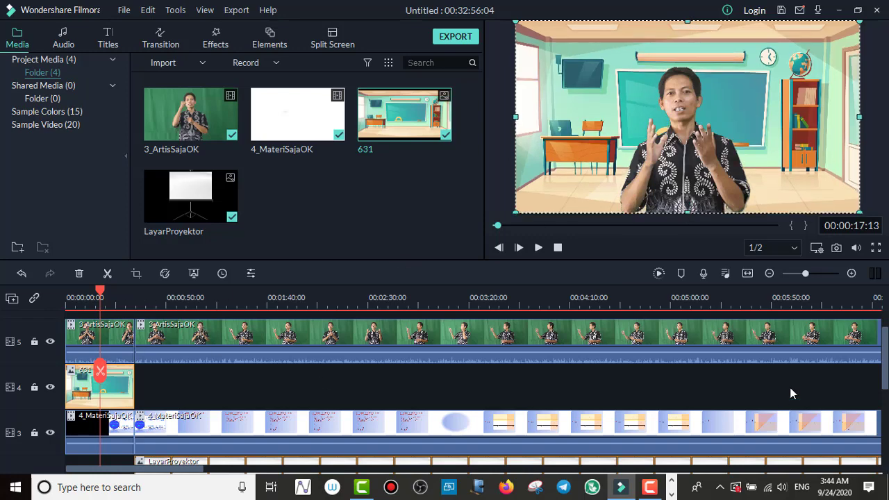
# At about 00:01:04 on the timeline, move the LayarProyektor image to the frame's upper-left corner and enlarge it to about 152%
pyautogui.scroll(1, 886, 354)
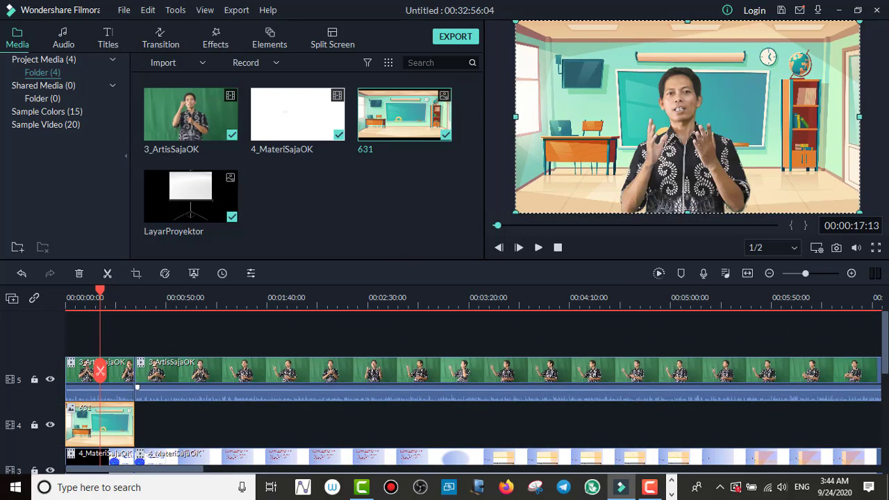
pyautogui.scroll(-5, 887, 375)
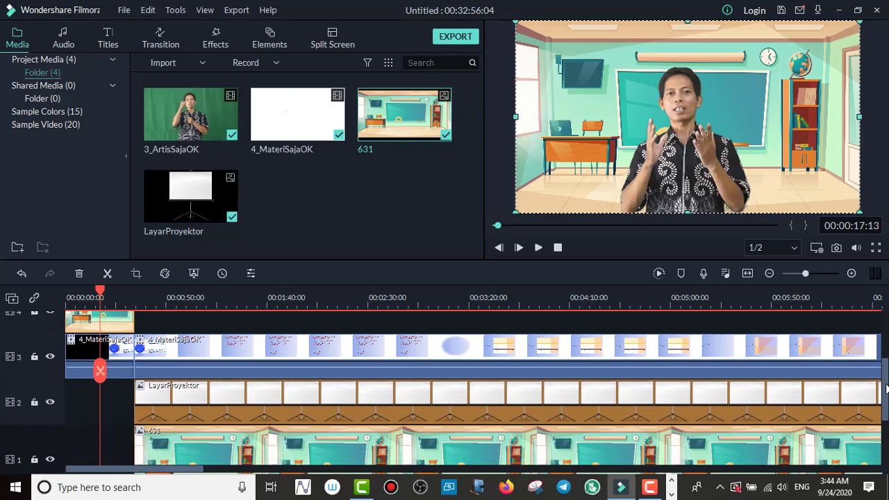
pyautogui.scroll(-1, 886, 408)
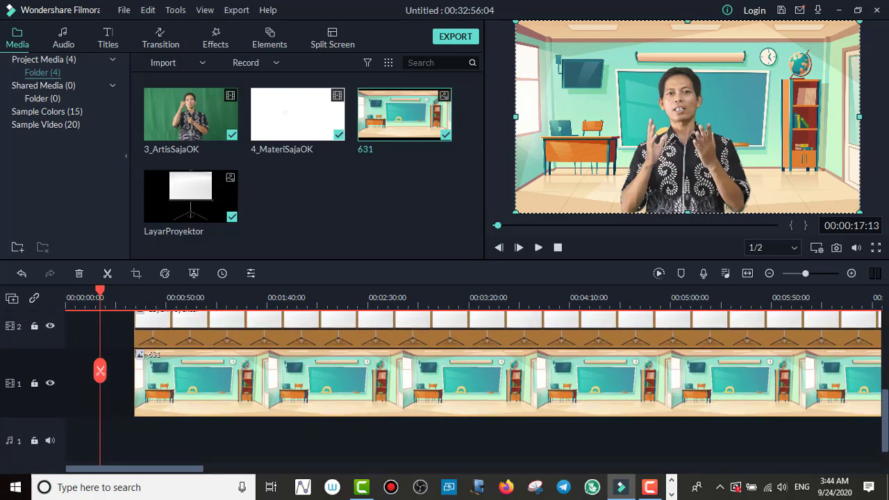
pyautogui.scroll(1, 886, 407)
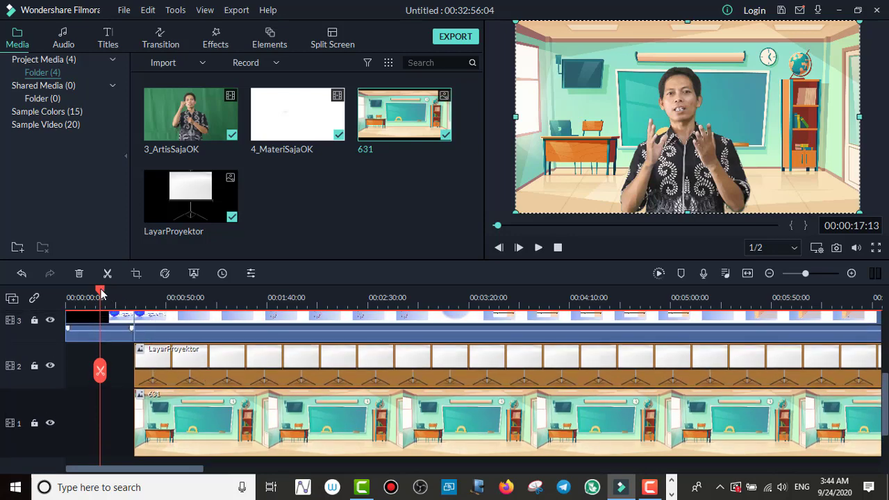
pyautogui.moveTo(100, 292); pyautogui.dragTo(195, 316)
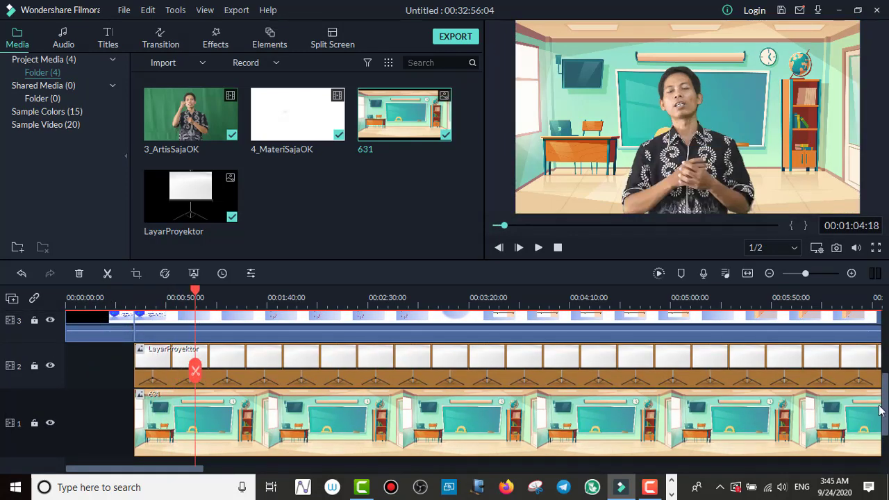
pyautogui.scroll(2, 886, 408)
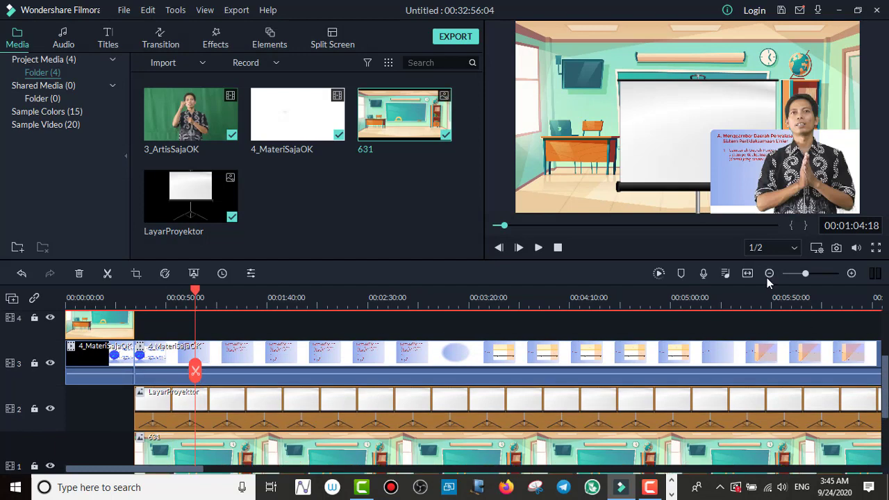
pyautogui.click(672, 103)
pyautogui.moveTo(673, 100); pyautogui.dragTo(579, 43)
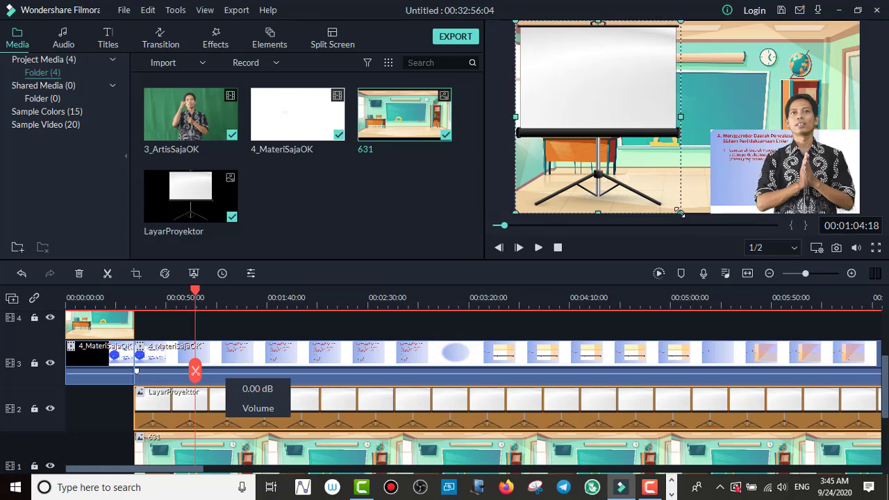
pyautogui.moveTo(679, 212); pyautogui.dragTo(755, 310)
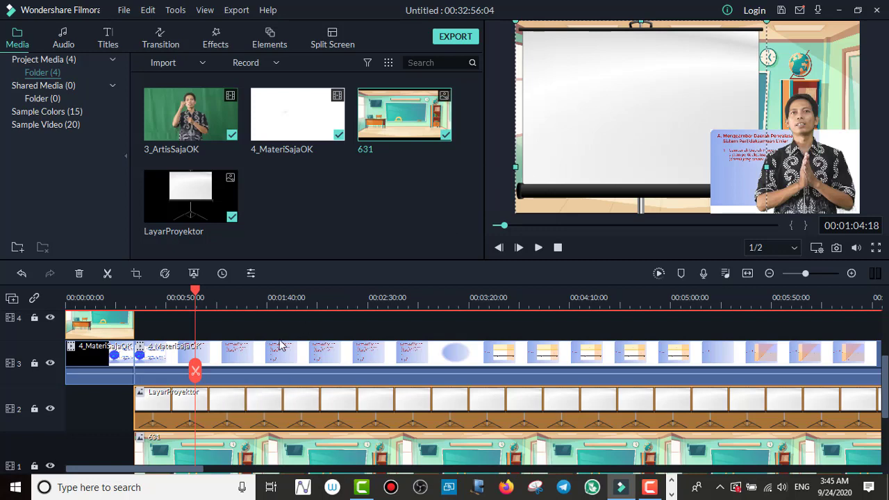
# Set the LayarProyektor image's scale to 160.72% and its position to X -62.5, Y -82.0
pyautogui.doubleClick(165, 407)
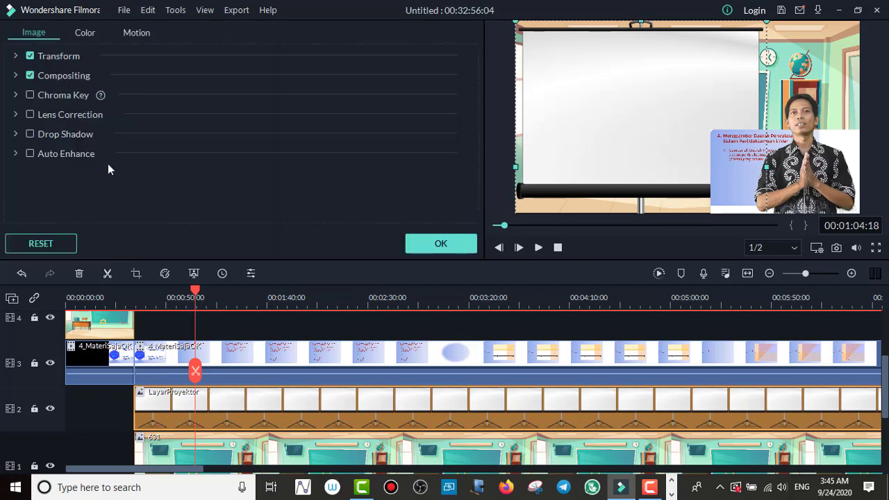
pyautogui.click(16, 58)
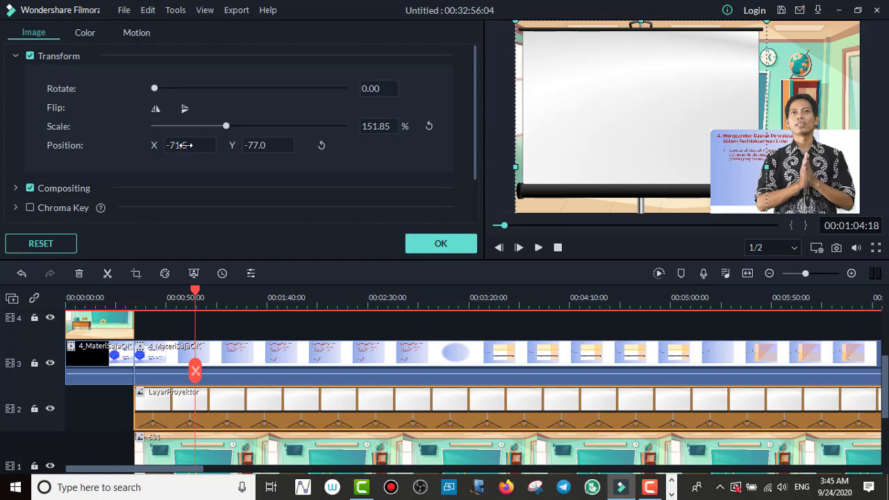
pyautogui.moveTo(186, 145); pyautogui.dragTo(185, 145)
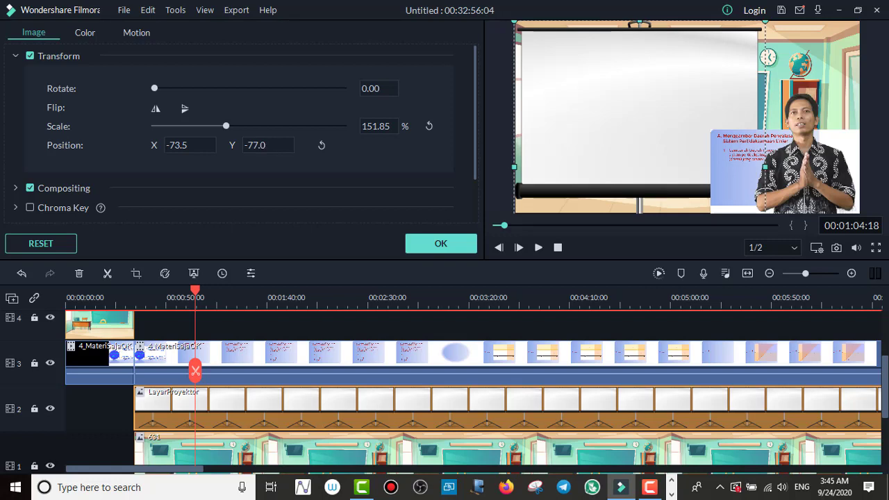
pyautogui.moveTo(255, 146); pyautogui.dragTo(260, 145)
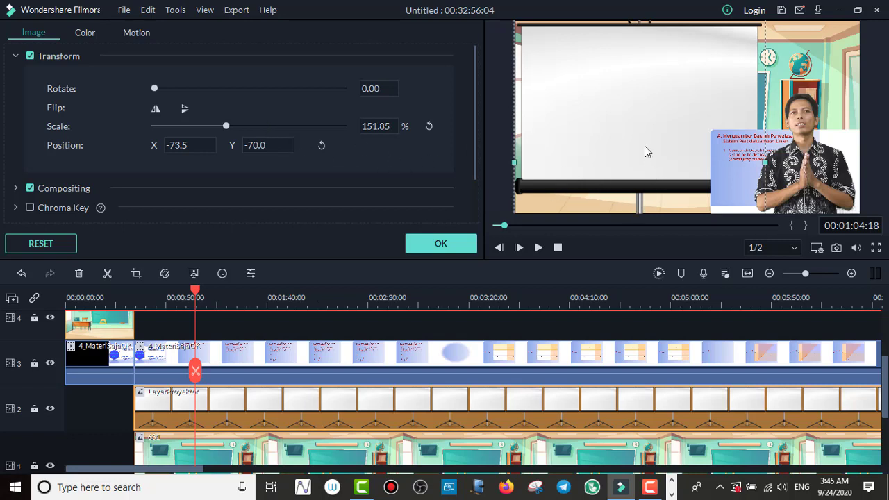
pyautogui.click(227, 128)
pyautogui.moveTo(376, 126); pyautogui.dragTo(378, 126)
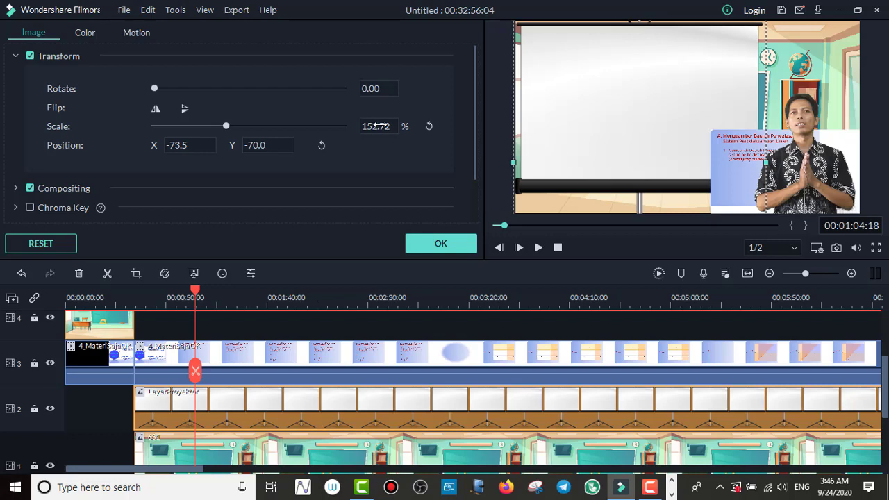
pyautogui.moveTo(379, 125); pyautogui.dragTo(401, 126)
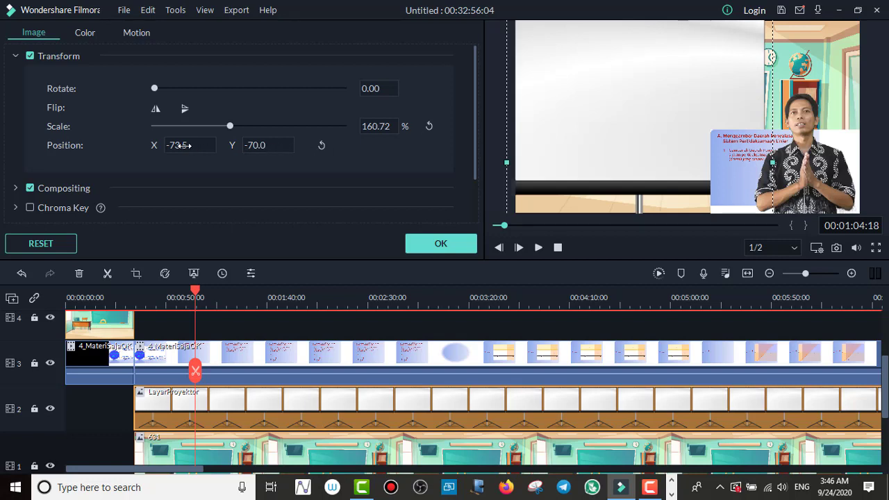
pyautogui.moveTo(178, 145); pyautogui.dragTo(194, 145)
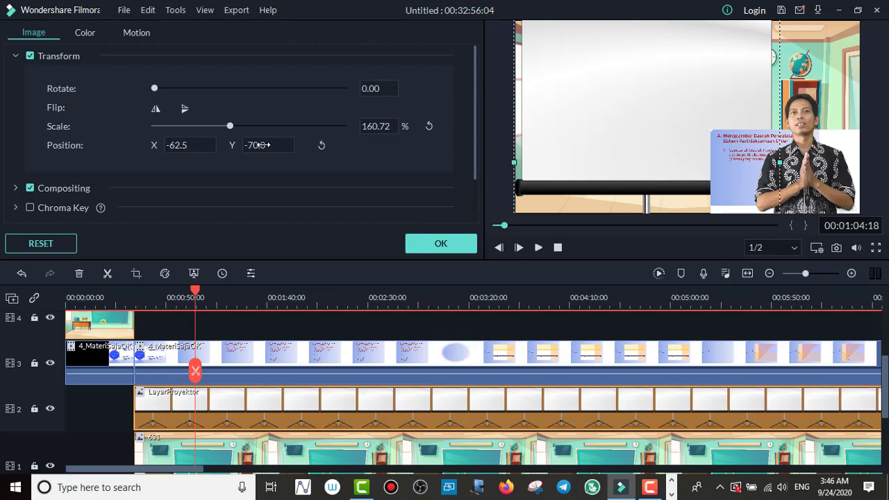
pyautogui.moveTo(259, 145)
pyautogui.mouseDown()
pyautogui.moveTo(245, 145)
pyautogui.moveTo(271, 147)
pyautogui.mouseUp()
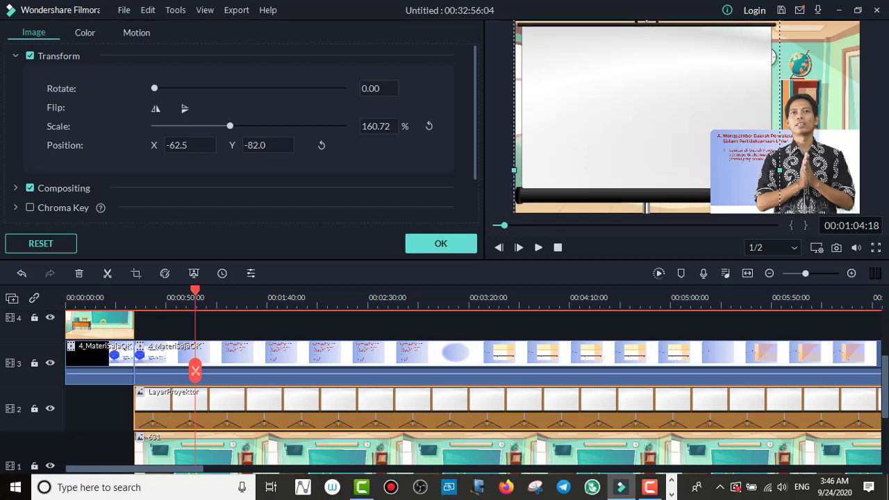
pyautogui.moveTo(271, 147); pyautogui.dragTo(272, 147)
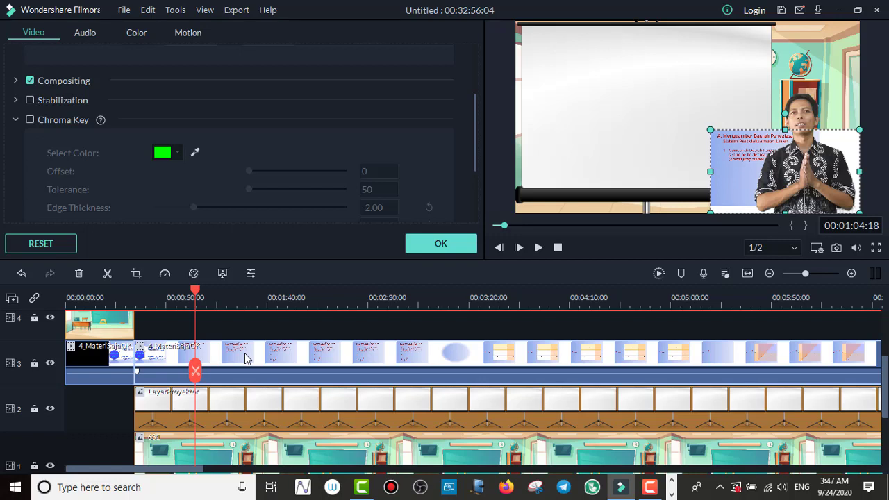
# Shift the keyed presenter clip rightward so the presenter stands against the frame's right edge, clear of the projector screen
pyautogui.click(718, 149)
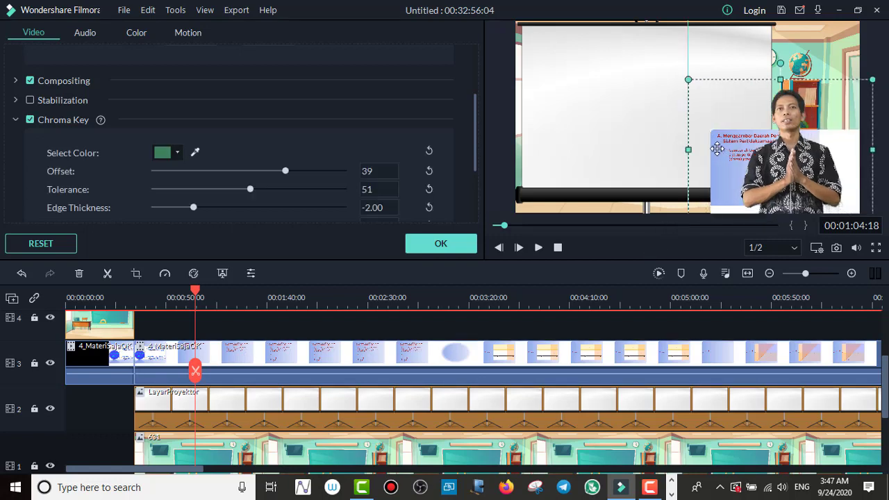
pyautogui.moveTo(717, 149); pyautogui.dragTo(747, 153)
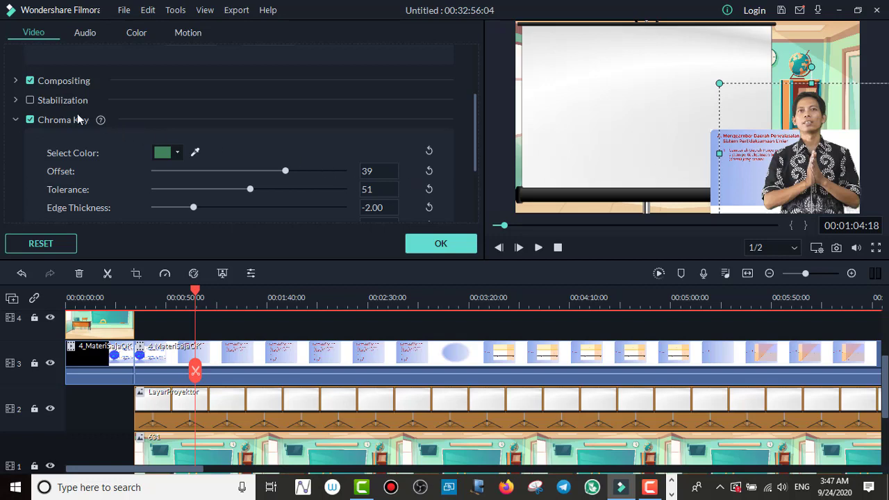
pyautogui.moveTo(800, 161)
pyautogui.mouseDown()
pyautogui.moveTo(790, 163)
pyautogui.moveTo(803, 160)
pyautogui.mouseUp()
# Move the second 4_MateriSajaOK clip to the projector screen's upper-left corner and enlarge it until its blue slide area covers most of the screen
pyautogui.click(265, 357)
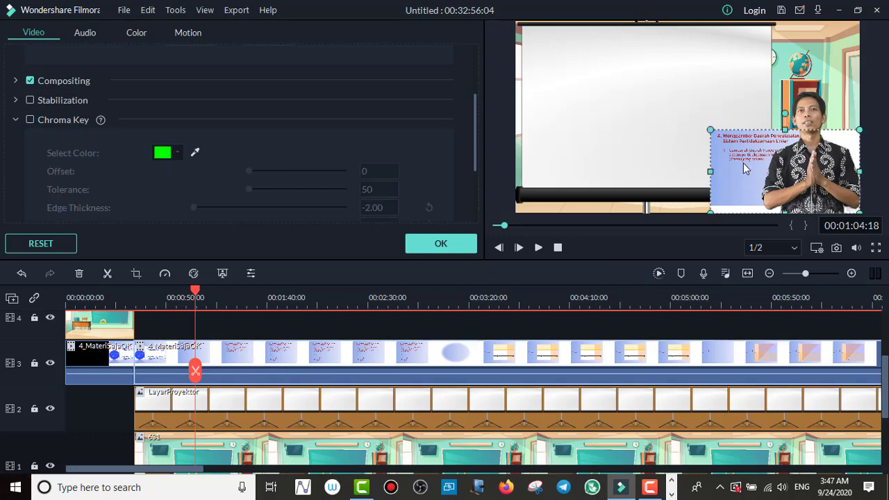
pyautogui.moveTo(748, 166)
pyautogui.mouseDown()
pyautogui.moveTo(731, 156)
pyautogui.moveTo(743, 162)
pyautogui.mouseUp()
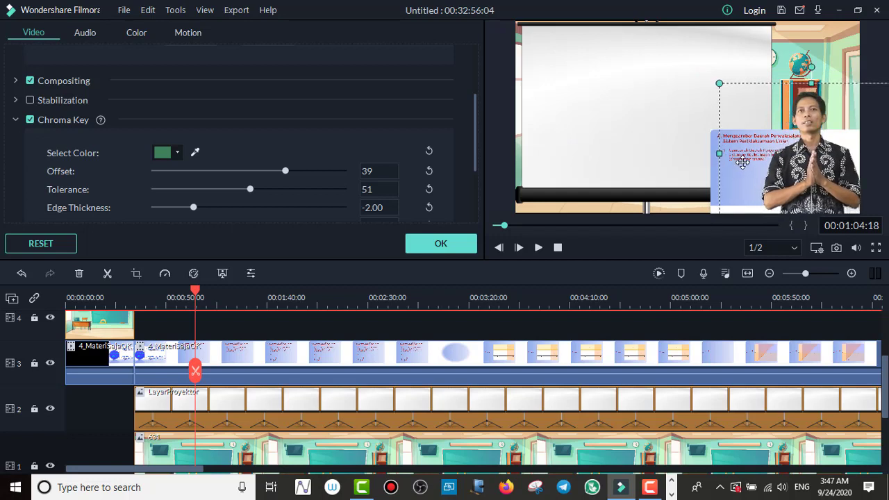
pyautogui.click(713, 149)
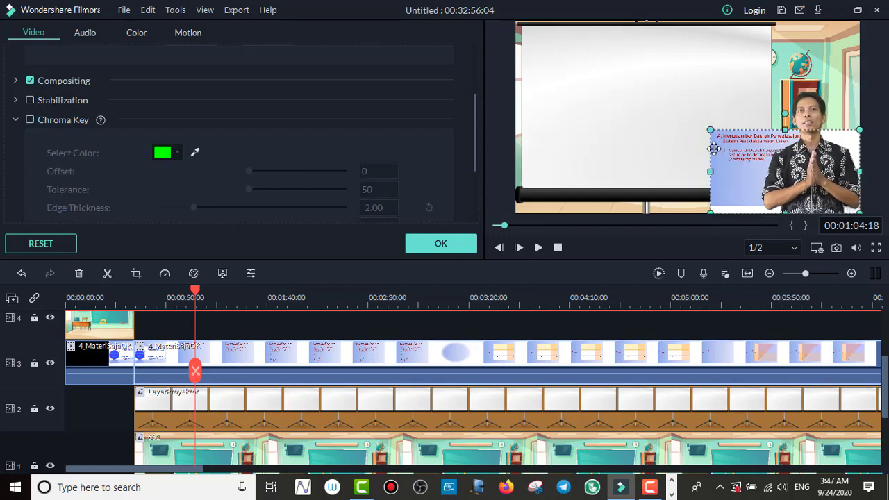
pyautogui.moveTo(713, 149); pyautogui.dragTo(544, 47)
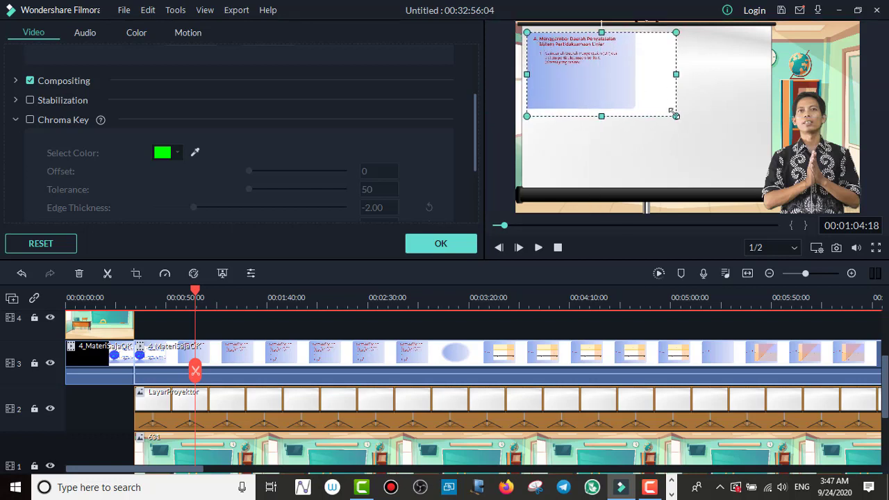
pyautogui.moveTo(671, 112); pyautogui.dragTo(743, 172)
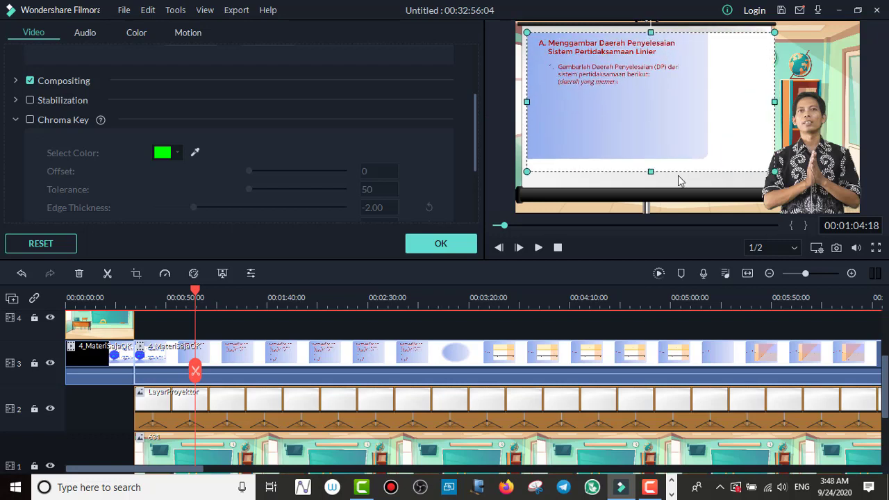
pyautogui.moveTo(775, 171); pyautogui.dragTo(844, 189)
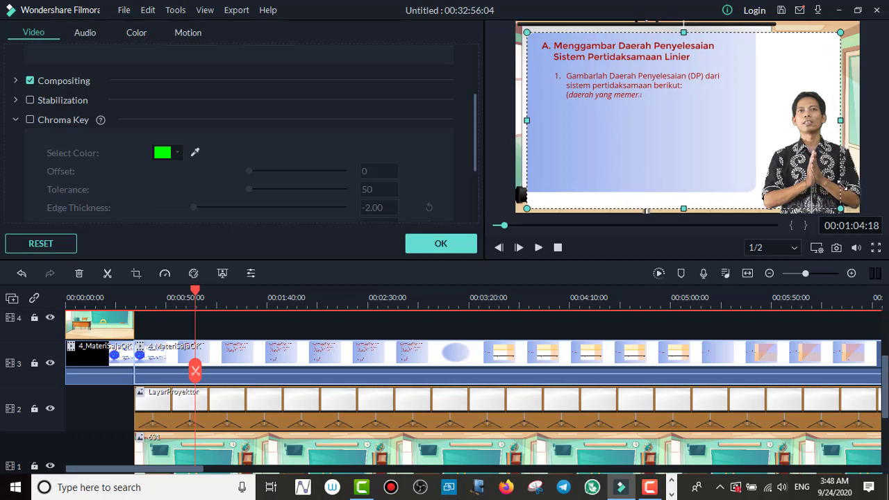
# Reposition the presenter in the frame's lower-right corner, and apply the settings of the second 4_MateriSajaOK clip
pyautogui.click(722, 126)
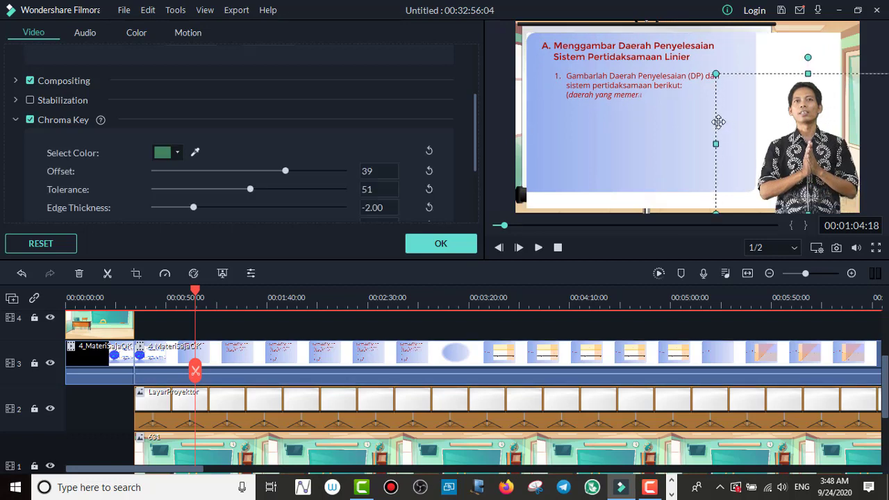
pyautogui.moveTo(797, 132); pyautogui.dragTo(806, 140)
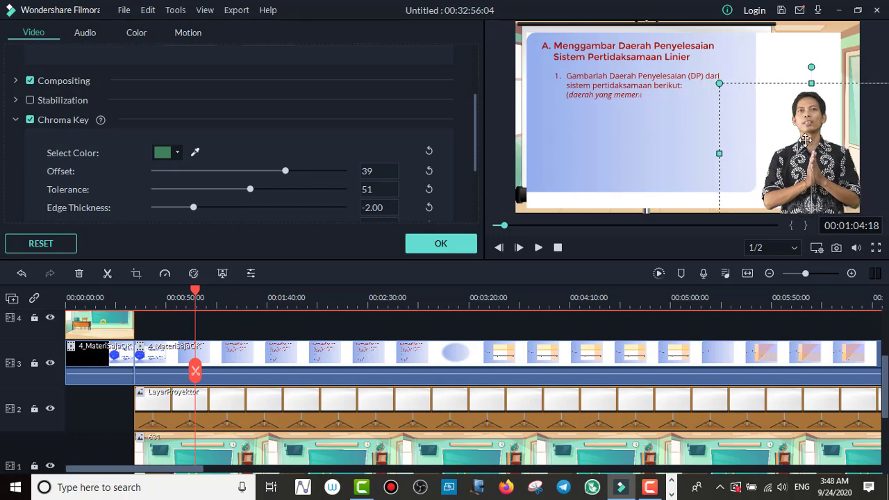
pyautogui.click(666, 115)
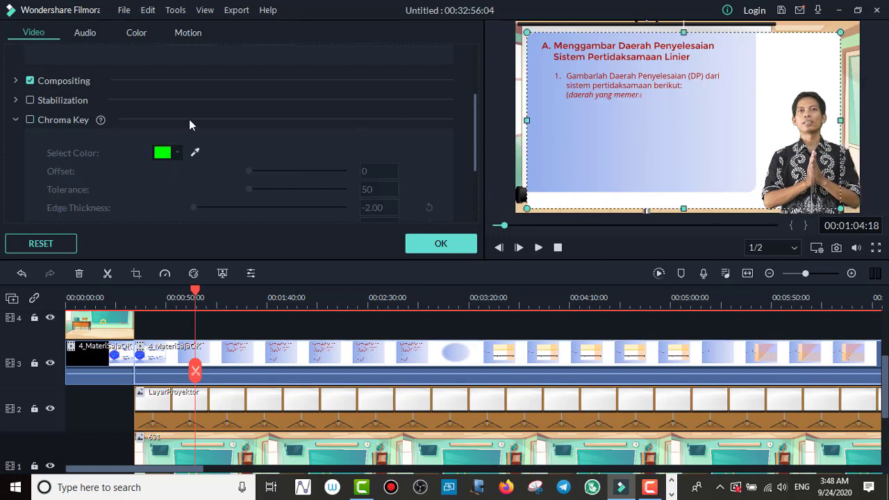
pyautogui.click(448, 243)
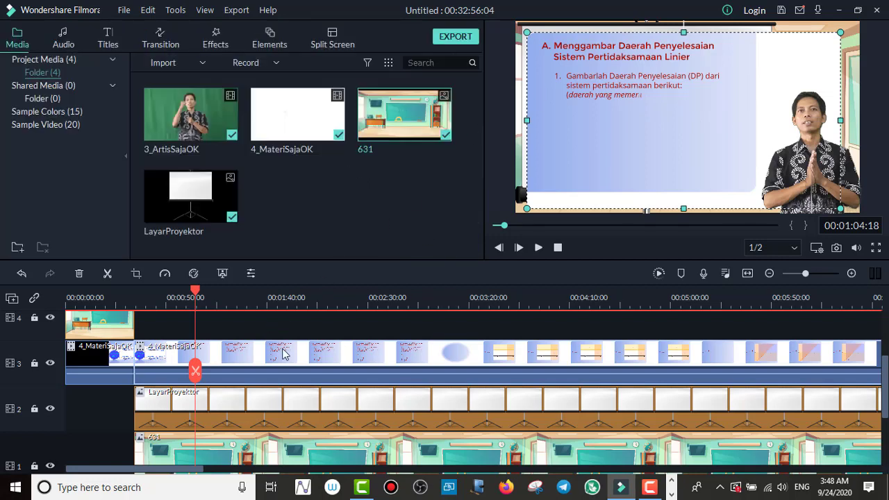
# Open the video settings of the second 4_MateriSajaOK clip and set its position to X -9.9 and Y 1.4
pyautogui.doubleClick(555, 102)
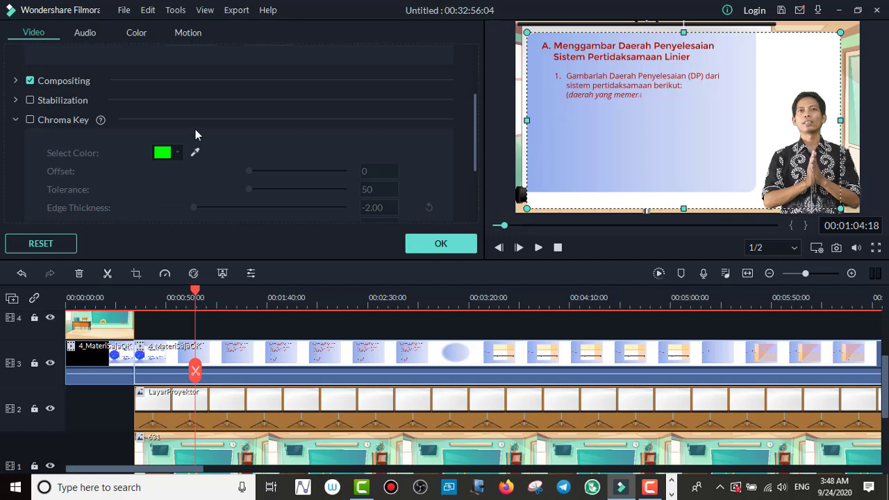
pyautogui.scroll(3, 98, 99)
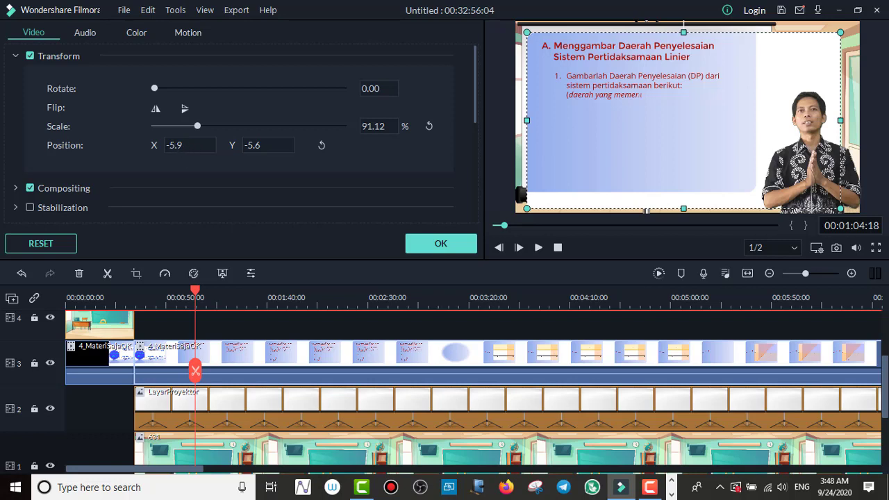
pyautogui.moveTo(189, 145); pyautogui.dragTo(187, 145)
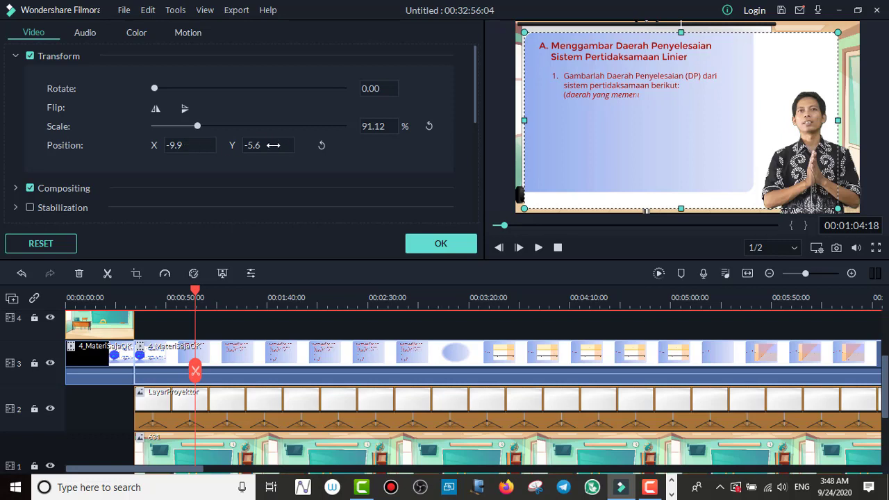
pyautogui.moveTo(267, 145); pyautogui.dragTo(271, 145)
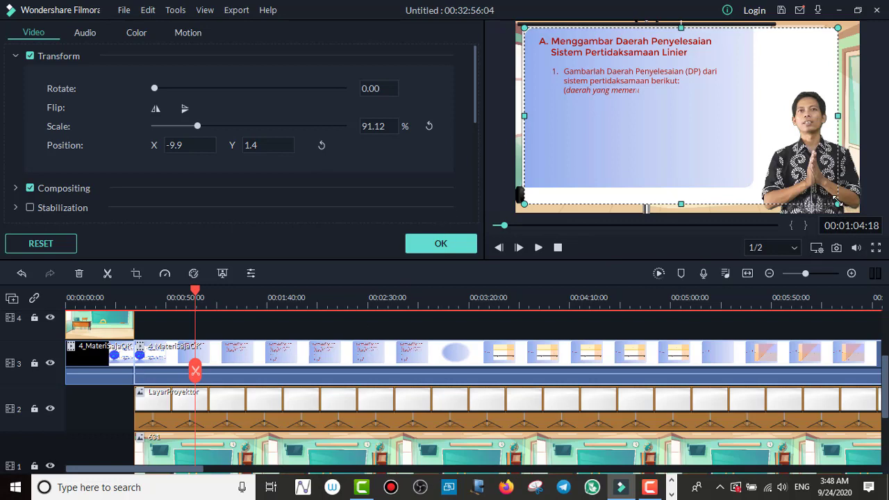
# Try scaling the whole slide clip down to about 81.5% so it fits above the projector screen's lower bar
pyautogui.moveTo(835, 201); pyautogui.dragTo(806, 186)
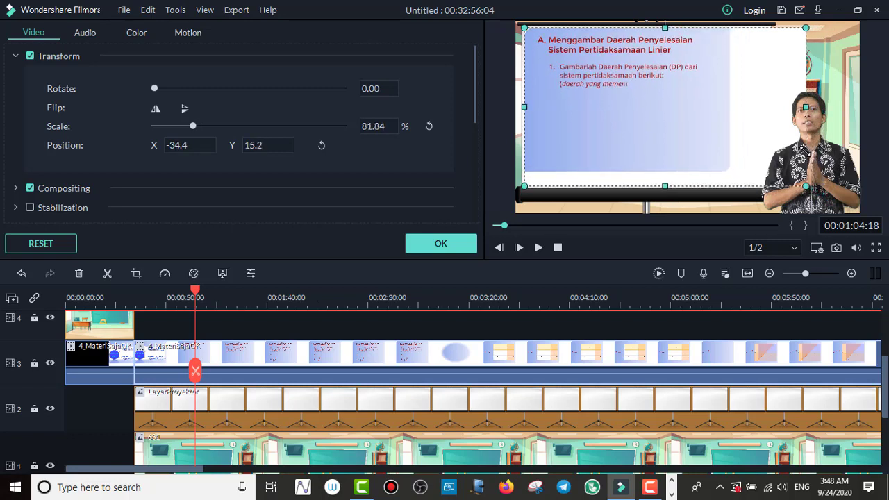
pyautogui.moveTo(803, 148); pyautogui.dragTo(807, 119)
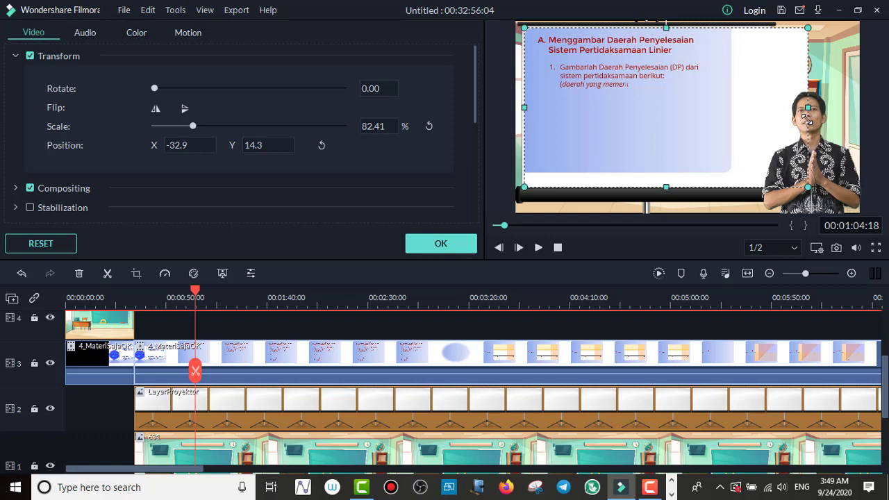
pyautogui.moveTo(807, 115); pyautogui.dragTo(804, 105)
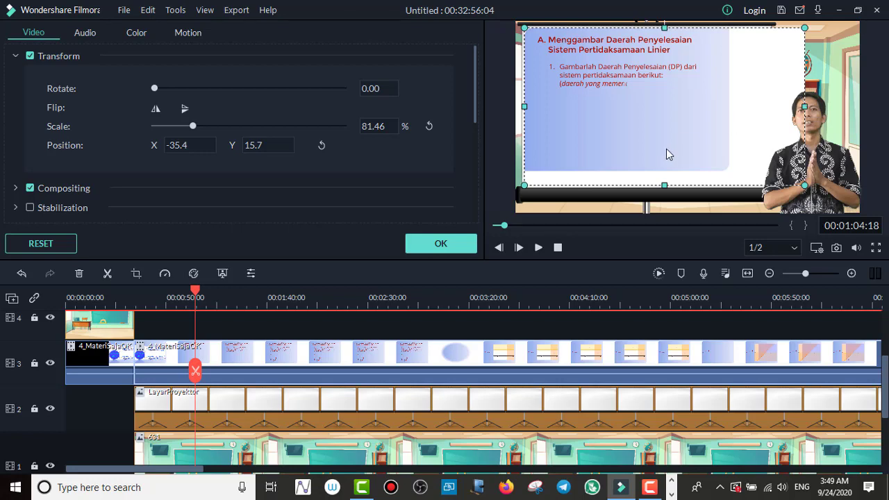
# Crop the slide clip with a custom ratio to about 1417 x 987, cutting off the white margins beside and below the blue slide
pyautogui.click(137, 273)
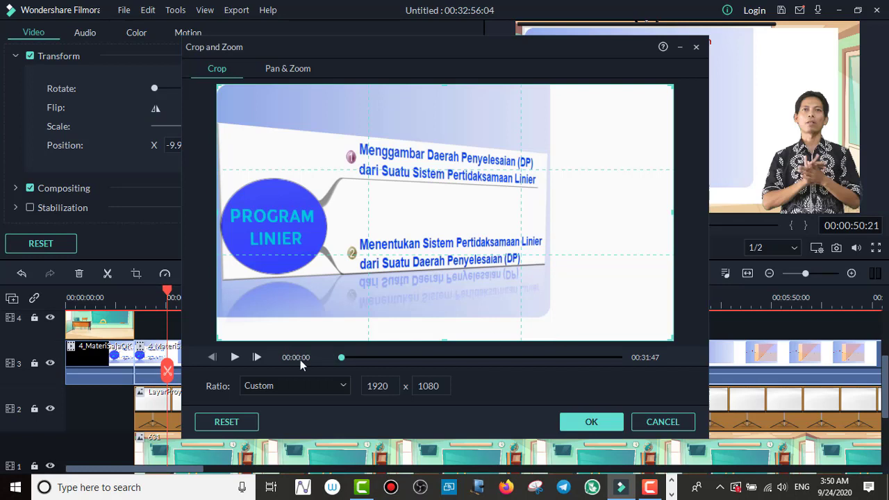
pyautogui.click(342, 385)
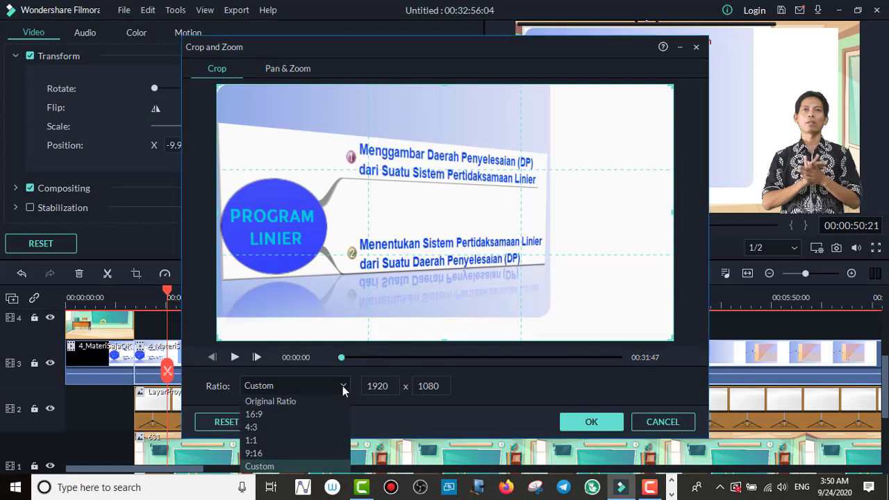
pyautogui.click(270, 467)
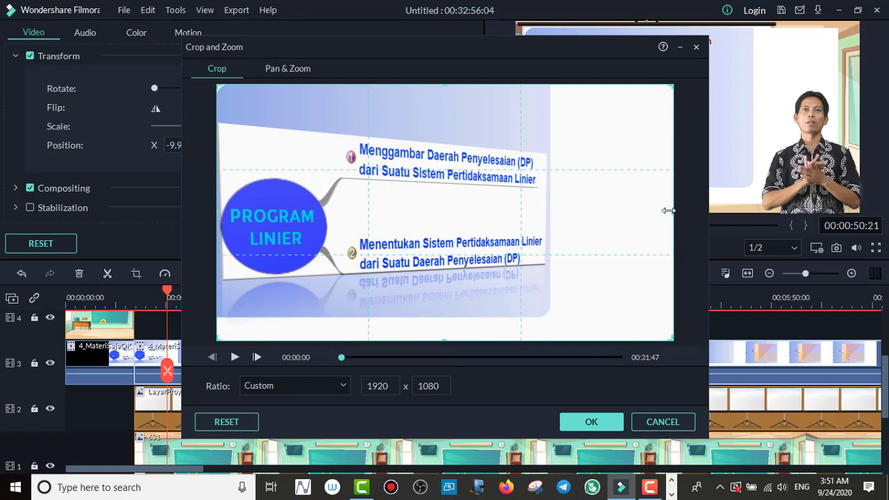
pyautogui.moveTo(668, 210); pyautogui.dragTo(553, 219)
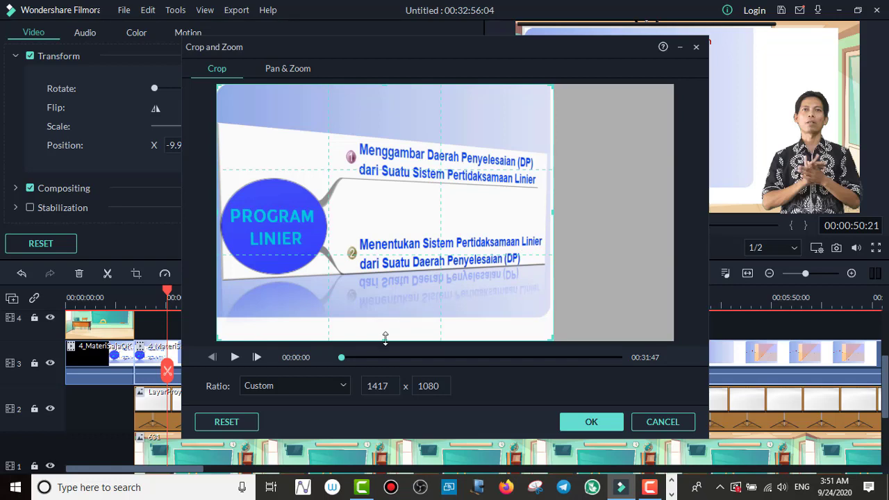
pyautogui.click(366, 314)
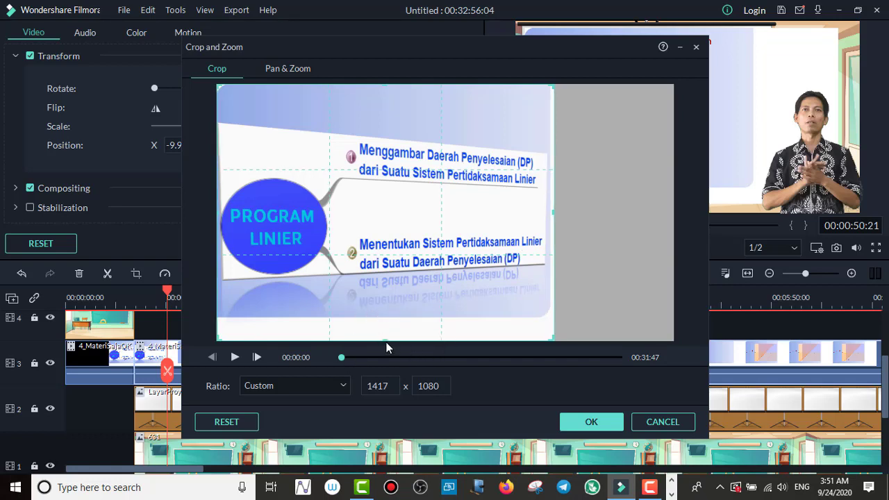
pyautogui.moveTo(385, 339); pyautogui.dragTo(388, 318)
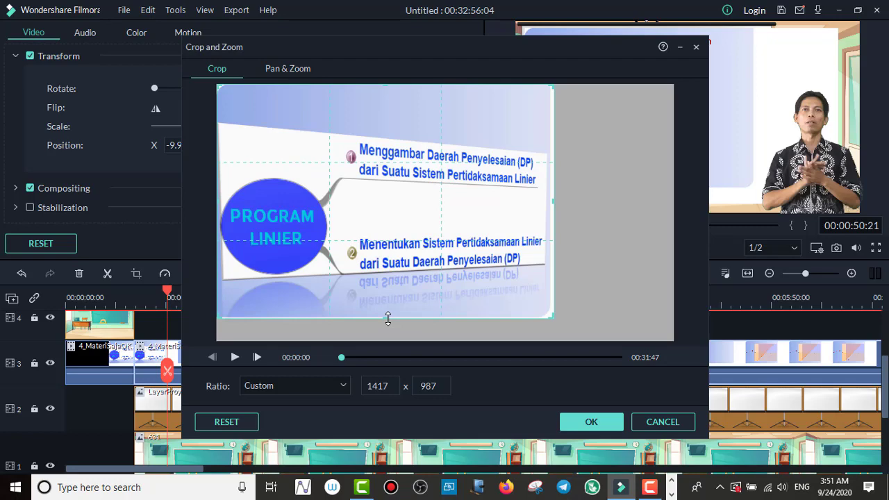
pyautogui.click(592, 423)
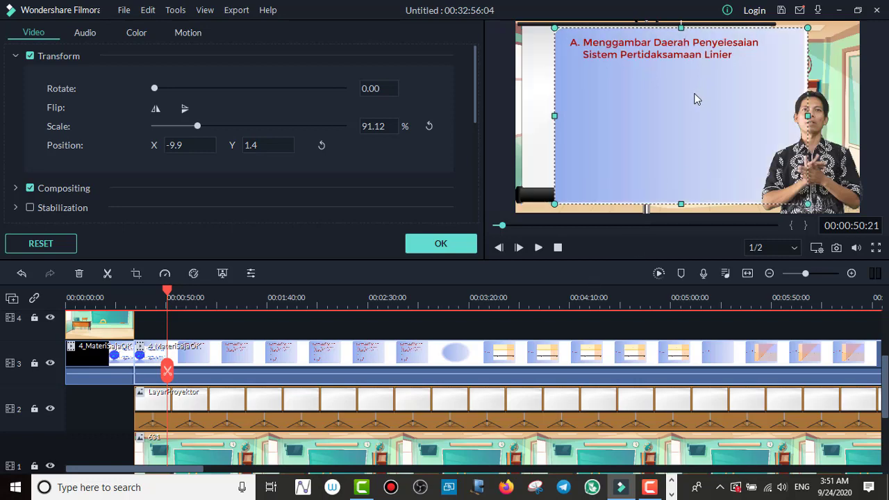
# Move the cropped slide against the projector screen's upper-left corner and scale it down to about 81.5%, above the screen's lower bar
pyautogui.moveTo(683, 86); pyautogui.dragTo(657, 89)
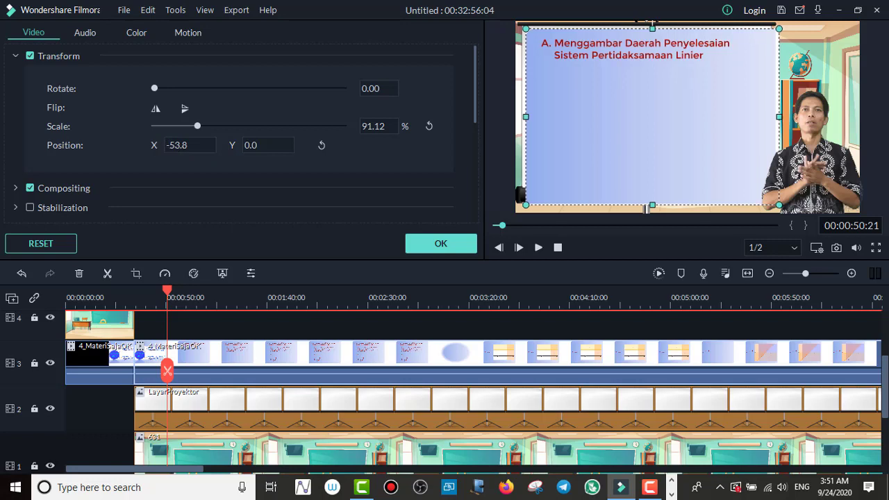
pyautogui.press('Down')
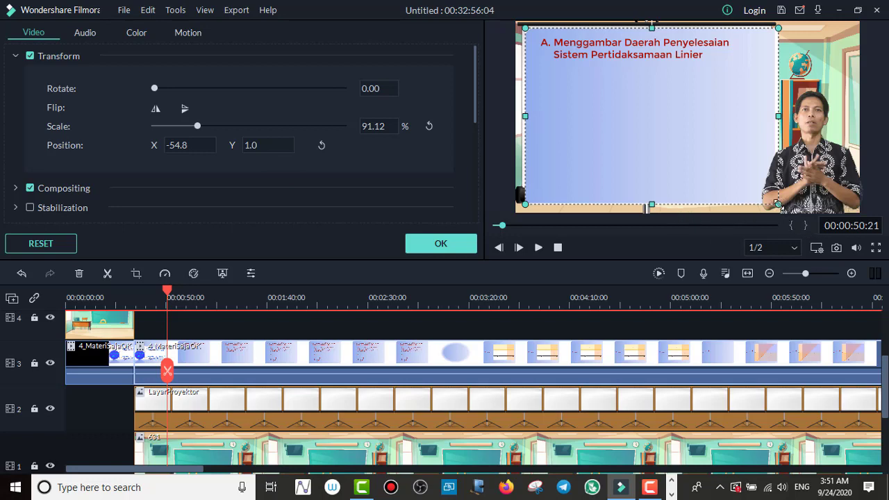
pyautogui.moveTo(778, 204); pyautogui.dragTo(761, 155)
pyautogui.moveTo(759, 146); pyautogui.dragTo(752, 124)
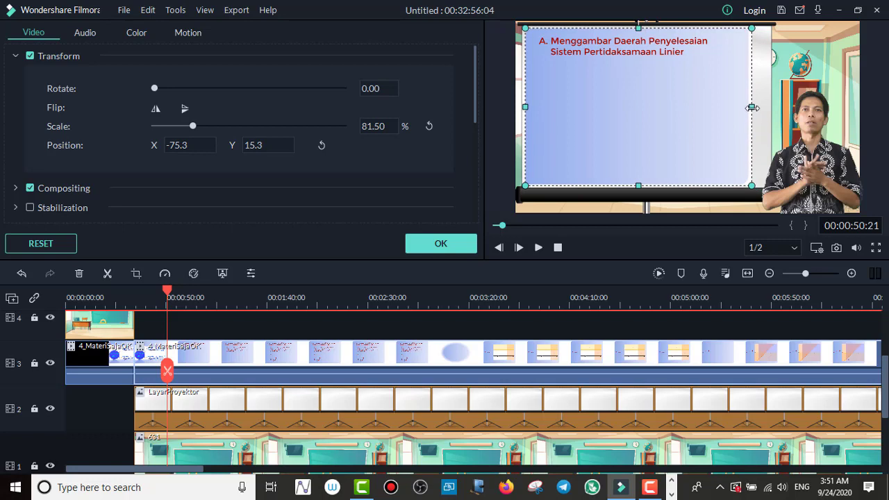
# Stretch the slide horizontally to about 87.4% so it fills the projector screen's width, and apply the clip settings
pyautogui.moveTo(752, 108); pyautogui.dragTo(769, 107)
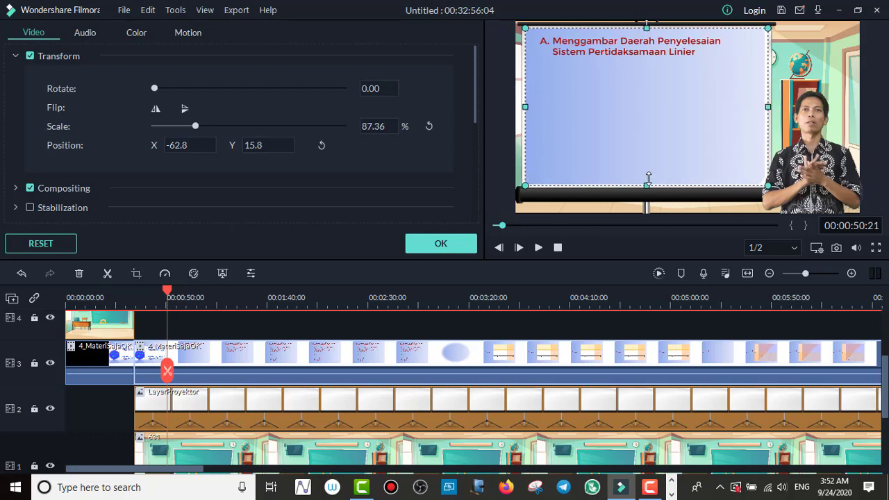
pyautogui.moveTo(648, 179)
pyautogui.mouseDown()
pyautogui.moveTo(649, 163)
pyautogui.moveTo(650, 180)
pyautogui.mouseUp()
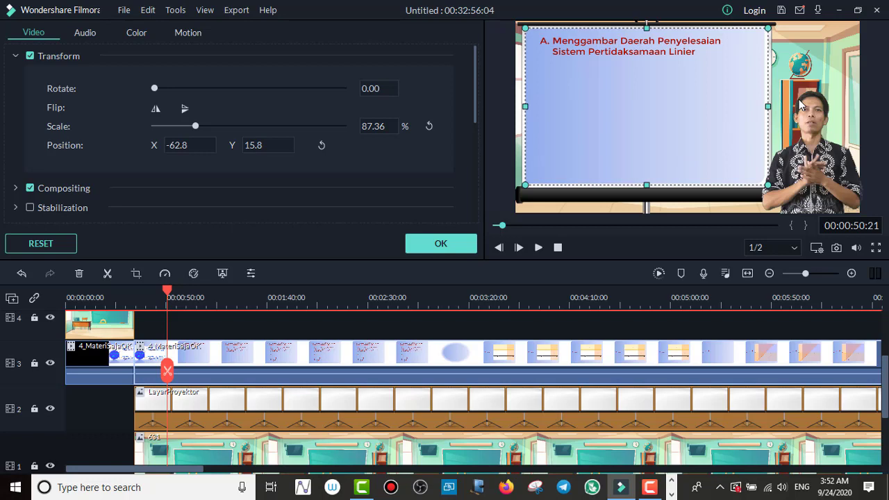
pyautogui.click(445, 244)
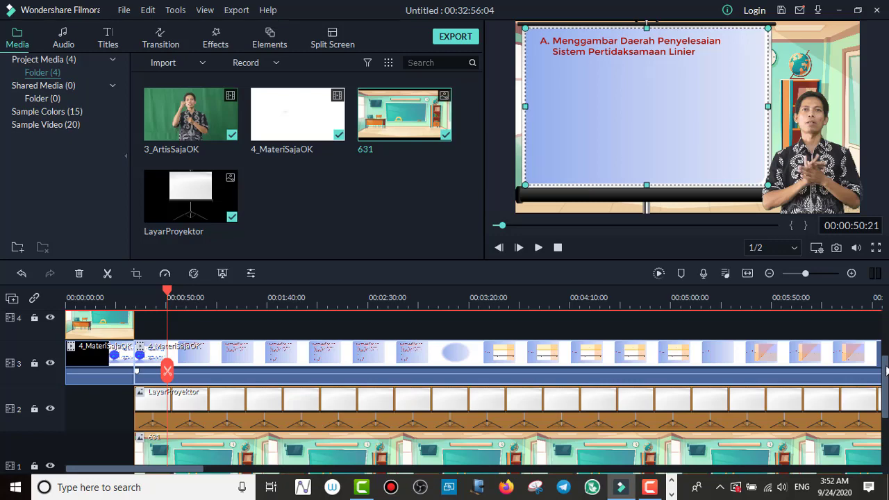
# Scrub the timeline from the opening scene to about 00:06:06 to check the presenter and slide composition
pyautogui.scroll(3, 886, 370)
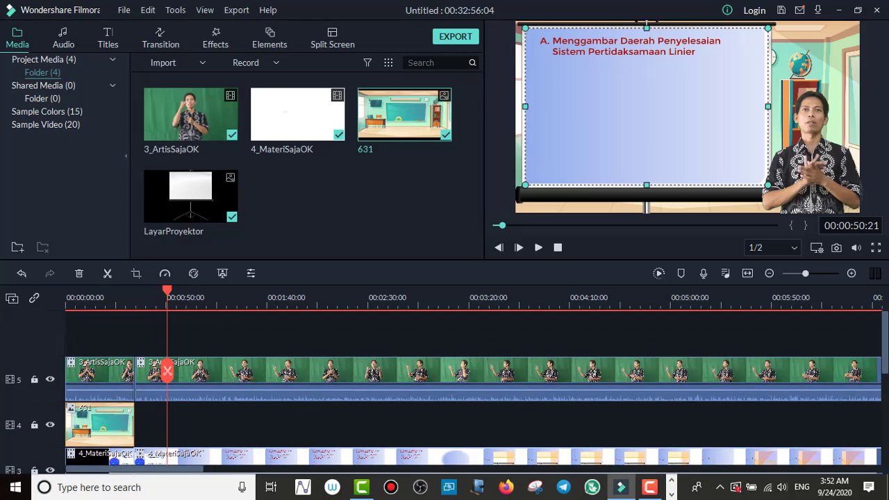
pyautogui.moveTo(167, 292); pyautogui.dragTo(77, 309)
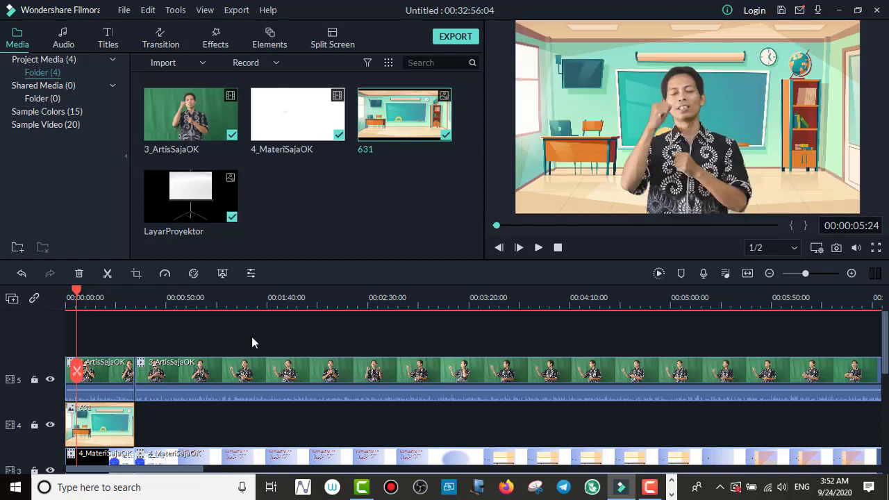
pyautogui.moveTo(80, 292); pyautogui.dragTo(164, 314)
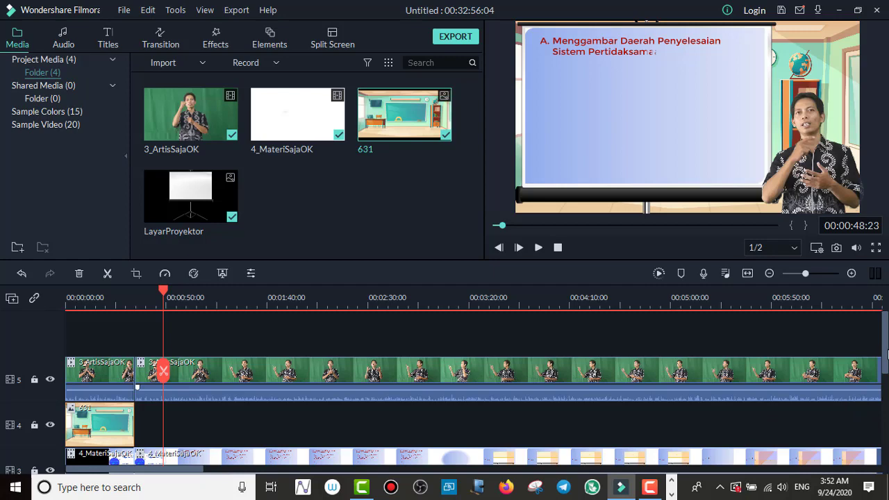
pyautogui.moveTo(887, 355)
pyautogui.mouseDown()
pyautogui.moveTo(887, 440)
pyautogui.moveTo(887, 359)
pyautogui.mouseUp()
pyautogui.moveTo(163, 291); pyautogui.dragTo(337, 313)
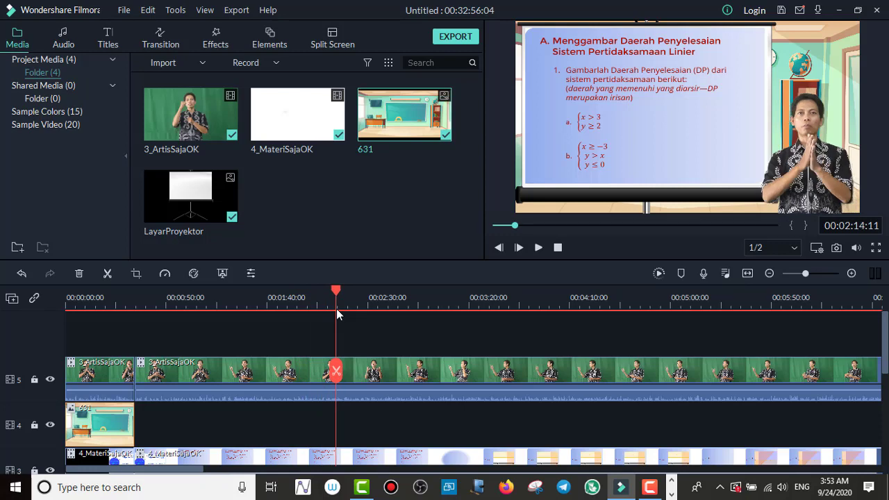
pyautogui.moveTo(337, 314); pyautogui.dragTo(571, 311)
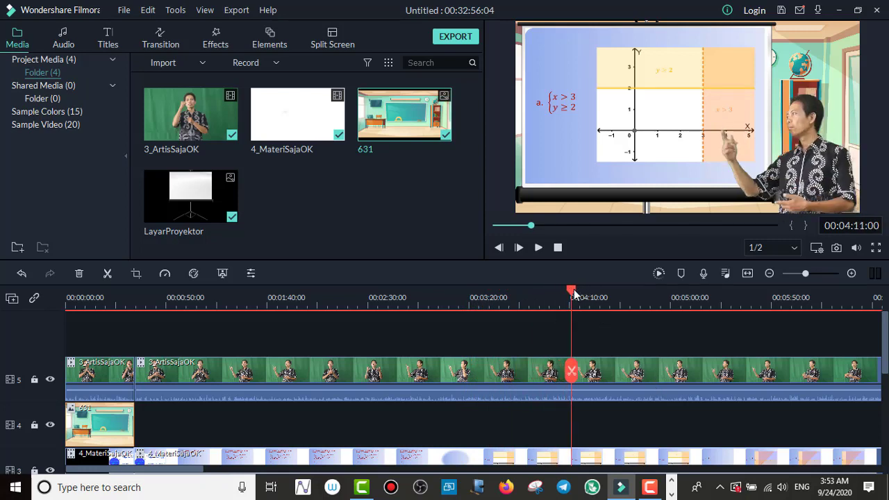
pyautogui.moveTo(574, 295); pyautogui.dragTo(803, 303)
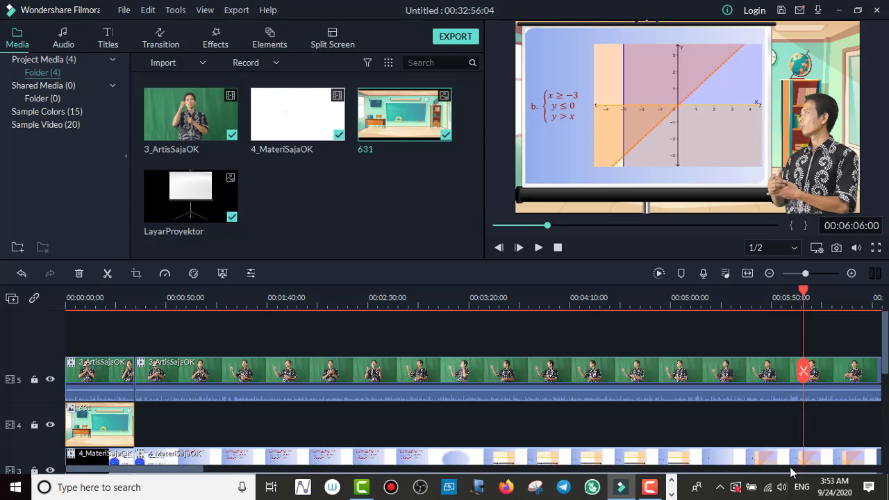
# Preview frames from about 00:07 to 00:12:27 to check how the slides fit the projector screen
pyautogui.moveTo(188, 471); pyautogui.dragTo(274, 477)
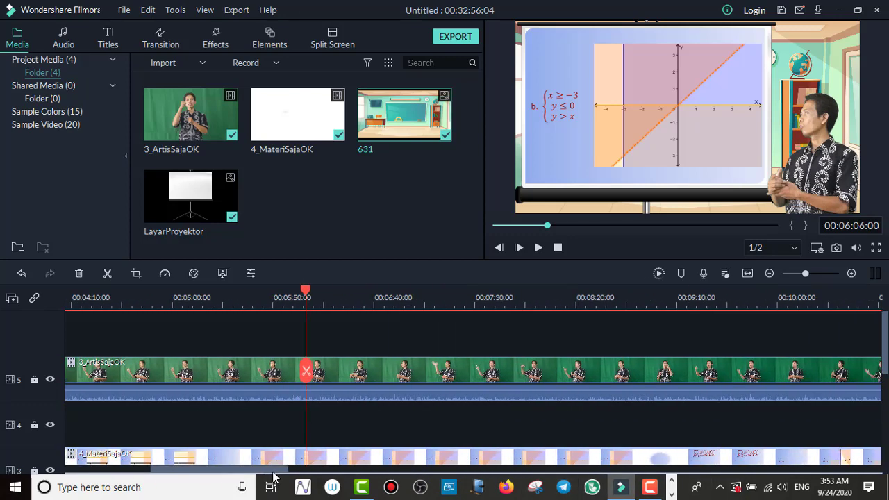
pyautogui.click(434, 300)
pyautogui.click(482, 298)
pyautogui.click(555, 298)
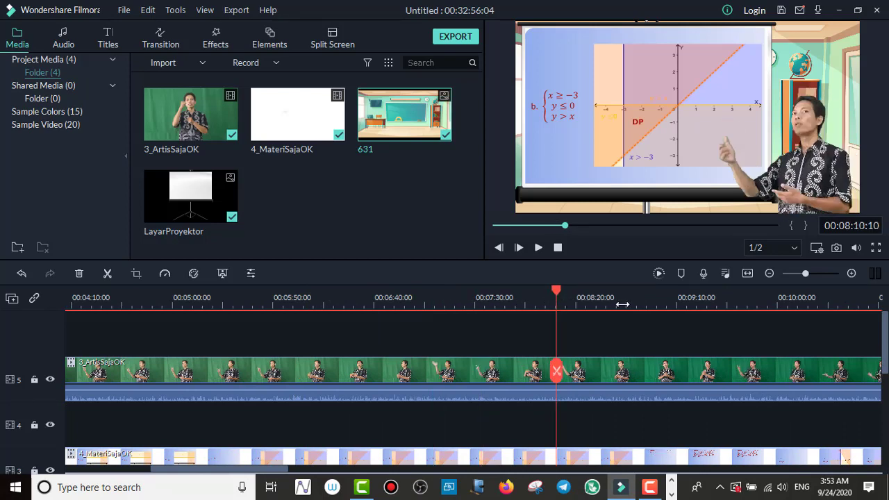
pyautogui.click(628, 298)
pyautogui.click(685, 298)
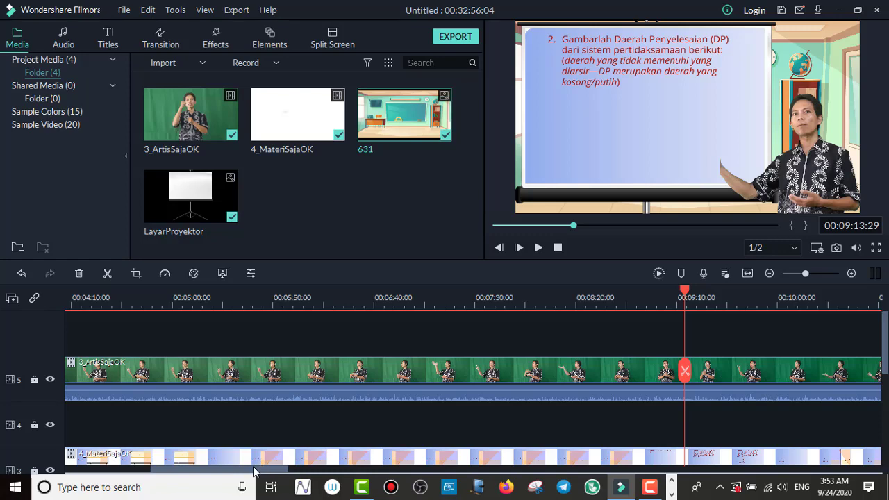
pyautogui.moveTo(264, 469); pyautogui.dragTo(327, 469)
pyautogui.click(387, 298)
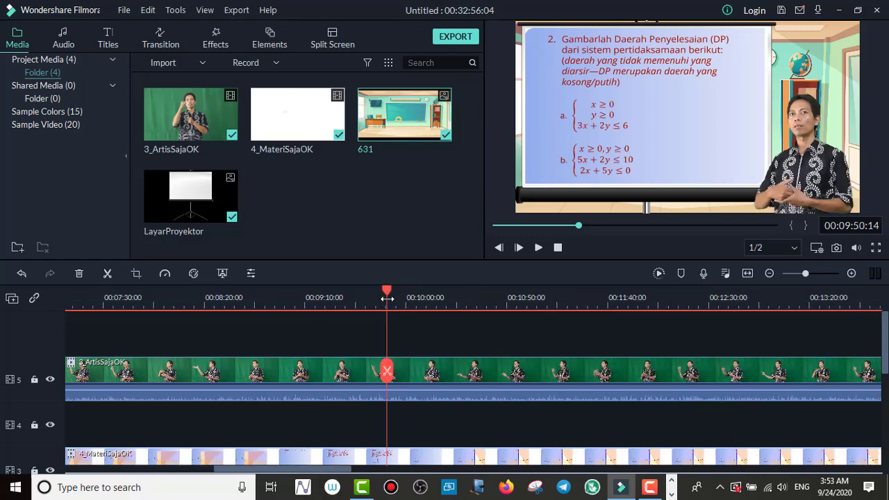
pyautogui.click(432, 298)
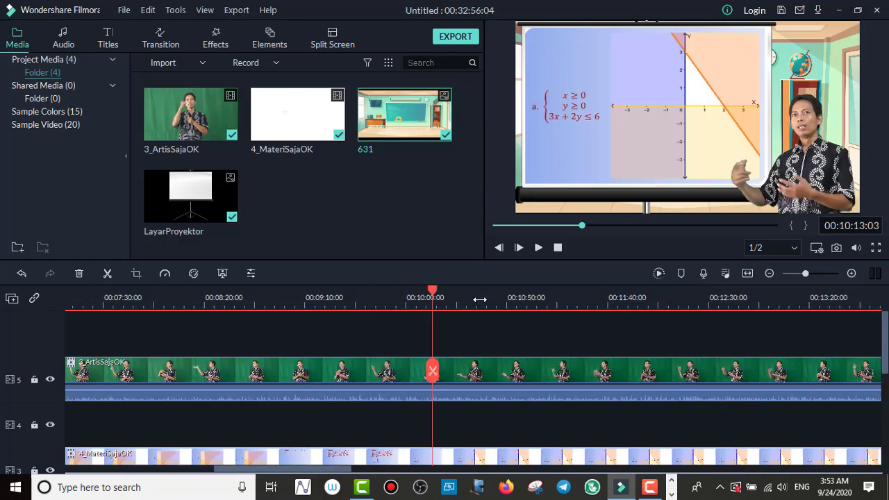
pyautogui.click(509, 298)
pyautogui.click(601, 298)
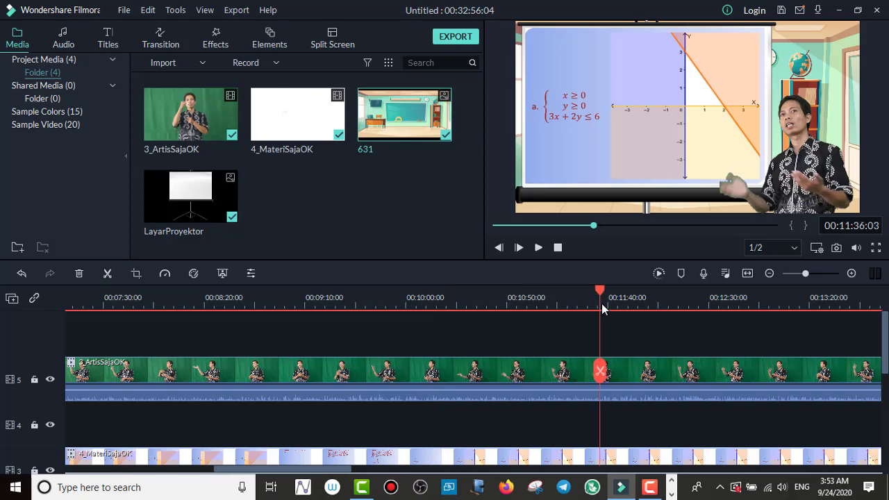
pyautogui.click(703, 298)
# Go back to the earlier part of the timeline and preview the composition up to 00:08:34
pyautogui.click(202, 468)
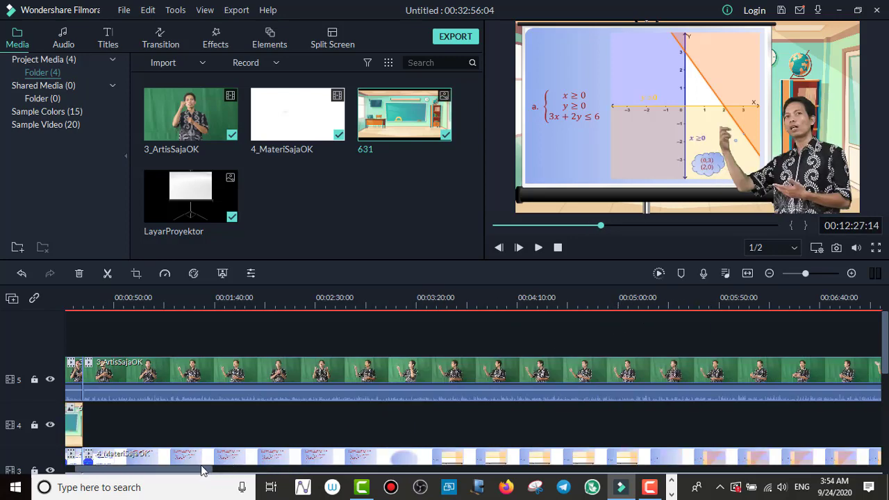
pyautogui.moveTo(201, 470); pyautogui.dragTo(275, 476)
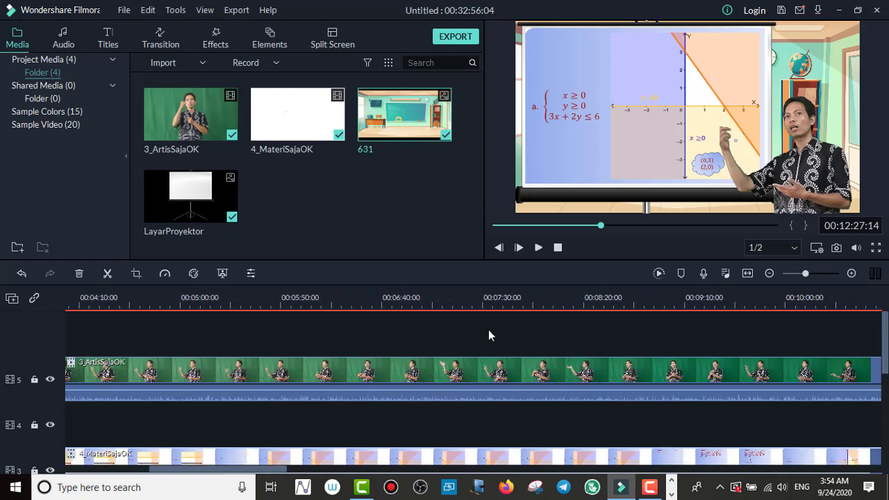
pyautogui.click(503, 297)
pyautogui.click(611, 306)
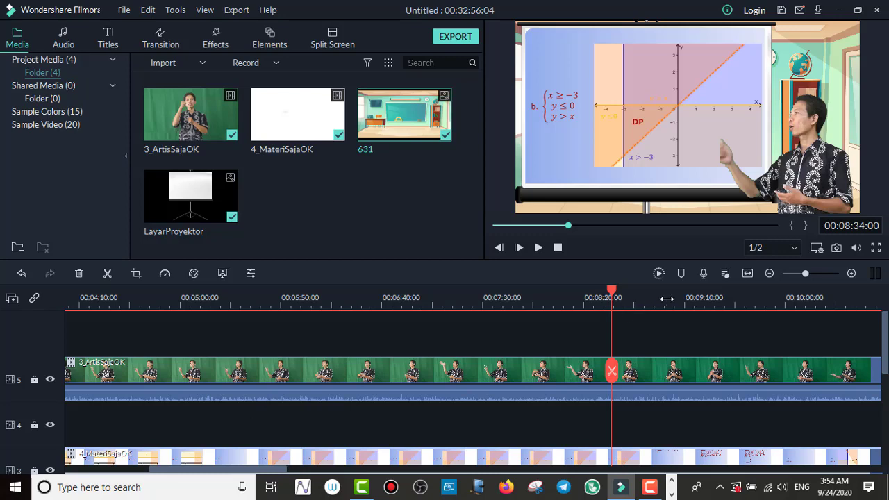
# Preview the composition further along the timeline, from 00:13:40:20 through 00:16:40:09 to 00:18:53:11
pyautogui.moveTo(677, 297); pyautogui.dragTo(494, 314)
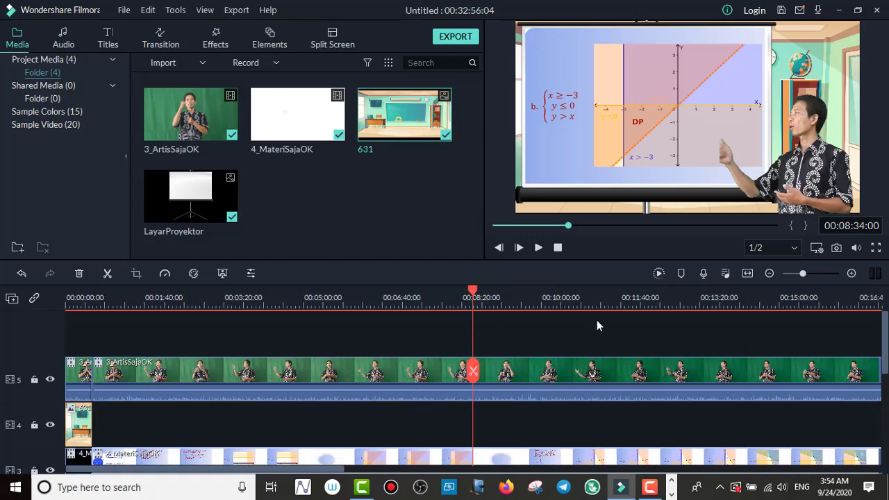
pyautogui.click(615, 302)
pyautogui.click(716, 298)
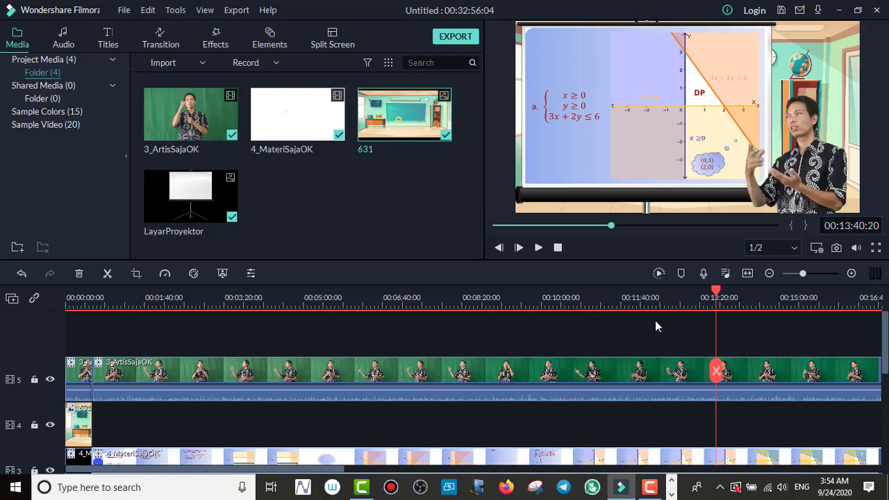
pyautogui.moveTo(277, 468); pyautogui.dragTo(430, 467)
pyautogui.click(466, 302)
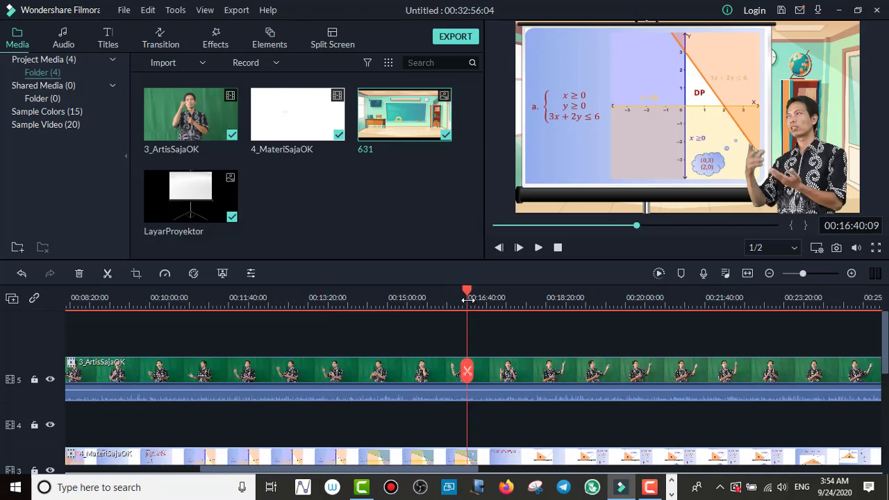
pyautogui.click(572, 300)
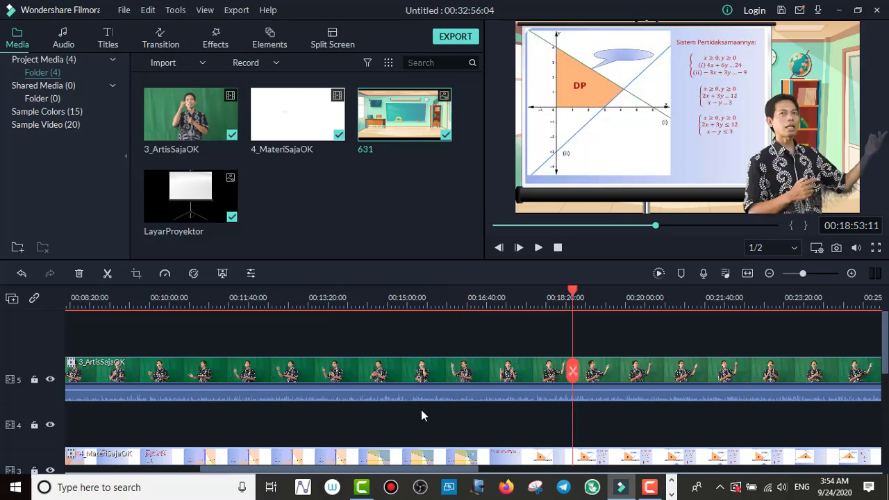
# Scrub back to 00:17:03:09, where the screen is blank just before section B of the slides begins
pyautogui.click(545, 296)
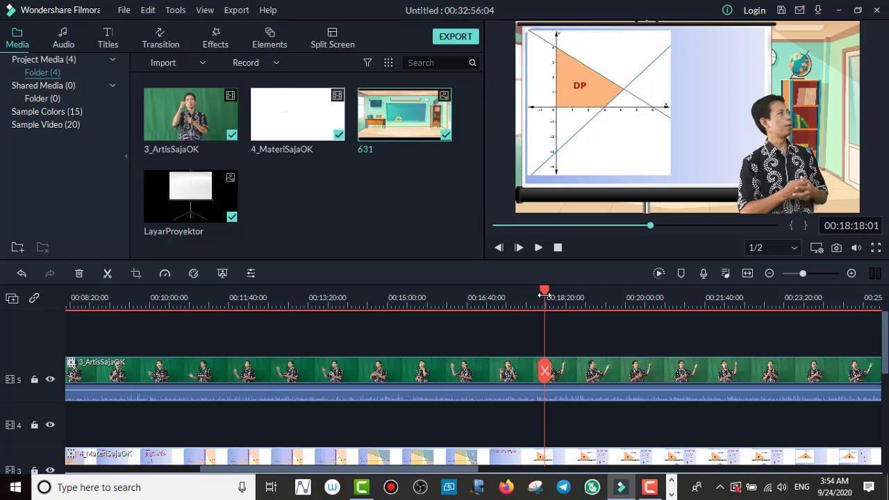
pyautogui.moveTo(545, 296); pyautogui.dragTo(534, 295)
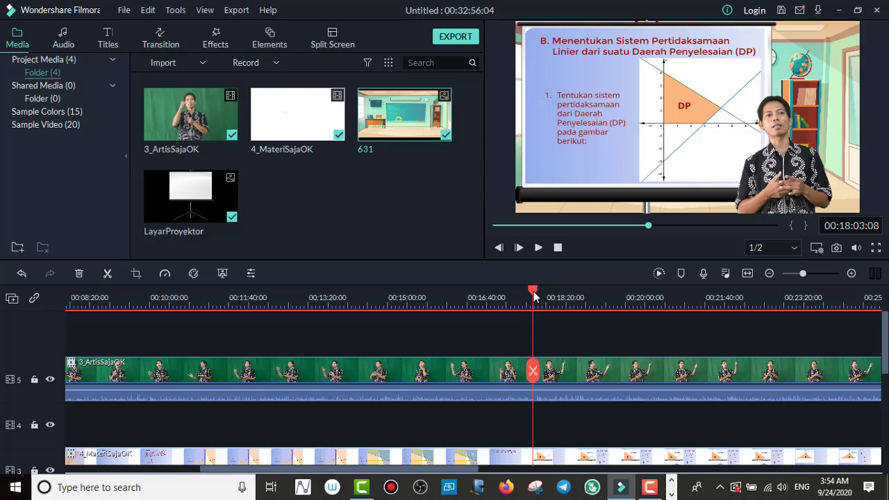
pyautogui.moveTo(534, 292); pyautogui.dragTo(508, 297)
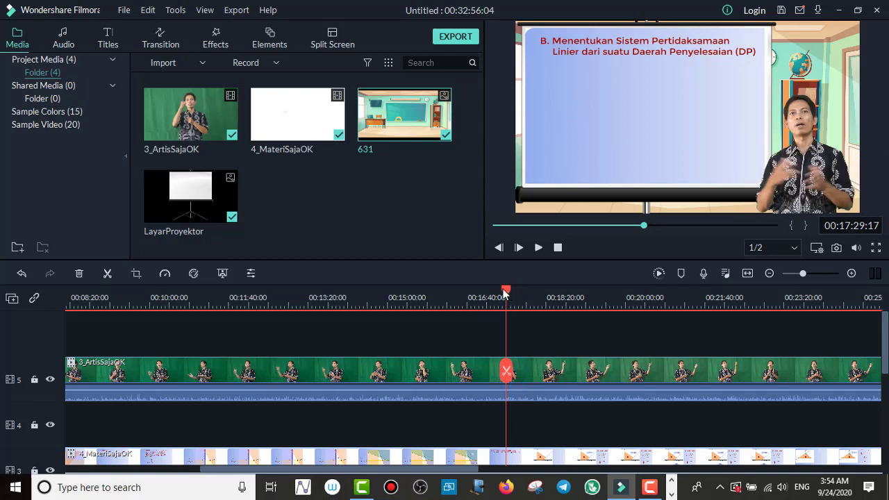
pyautogui.moveTo(504, 293); pyautogui.dragTo(487, 294)
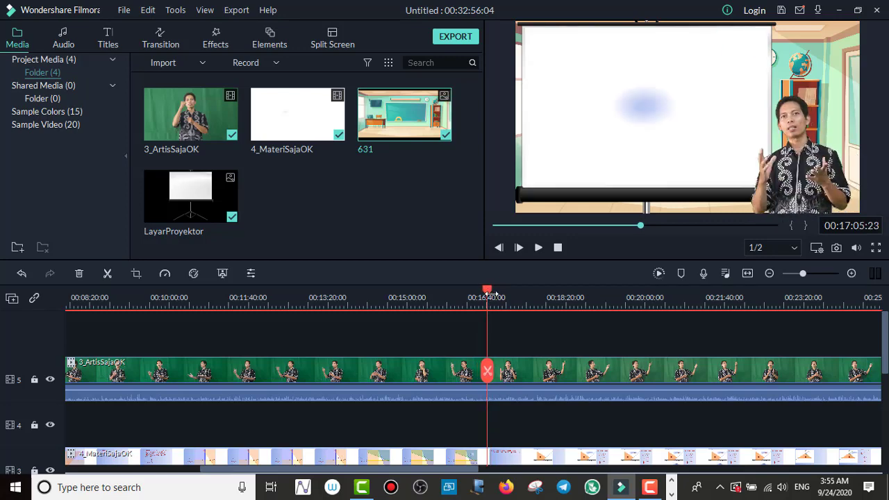
pyautogui.moveTo(488, 293); pyautogui.dragTo(486, 292)
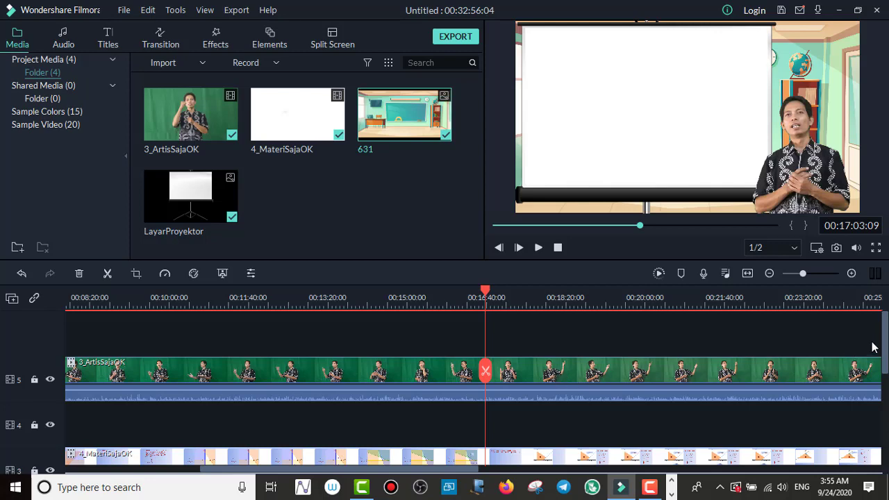
# Select the presenter, slide, projector and background clips across the tracks and split them all at 00:17:03:09
pyautogui.moveTo(886, 337); pyautogui.dragTo(888, 309)
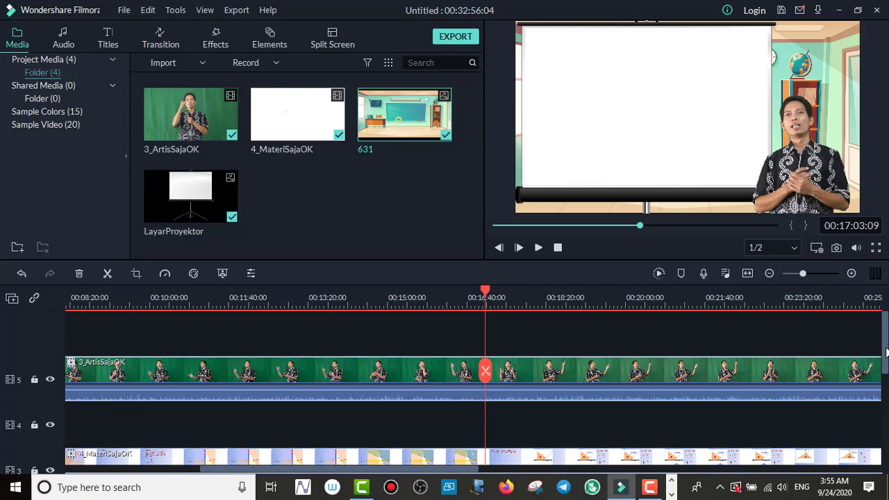
pyautogui.moveTo(886, 344)
pyautogui.mouseDown()
pyautogui.moveTo(886, 376)
pyautogui.moveTo(886, 356)
pyautogui.mouseUp()
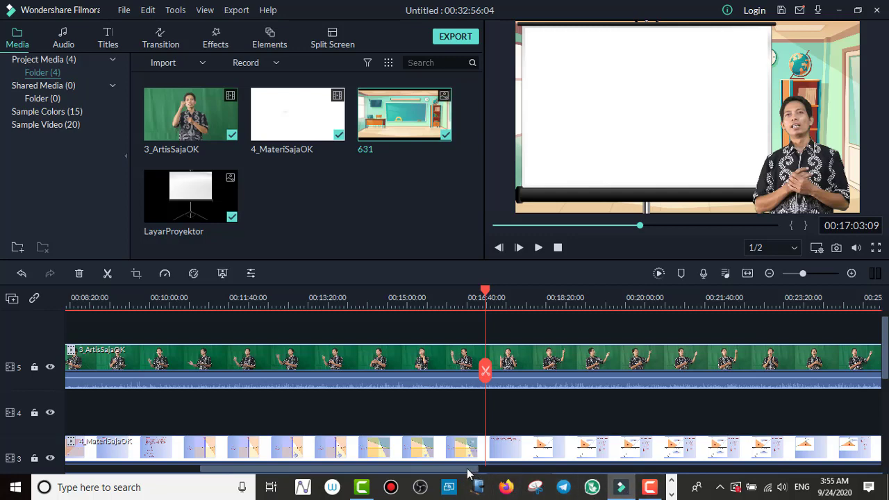
pyautogui.moveTo(467, 473); pyautogui.dragTo(335, 473)
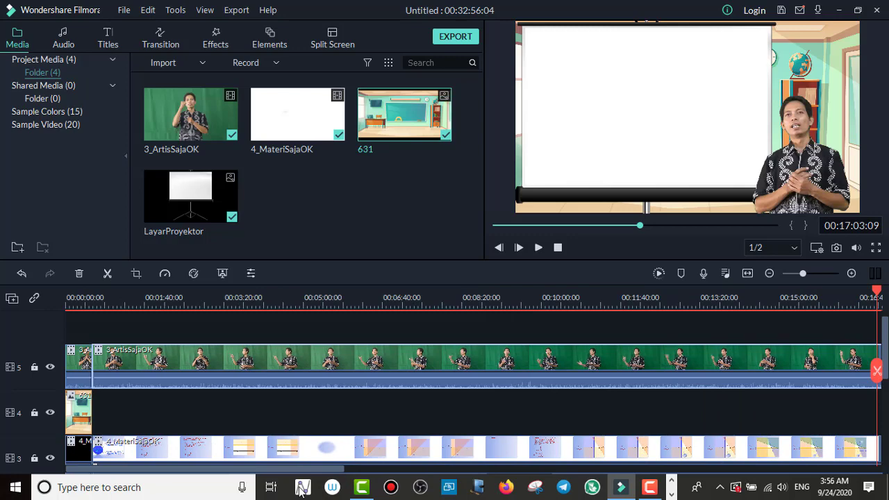
pyautogui.moveTo(340, 489); pyautogui.dragTo(478, 481)
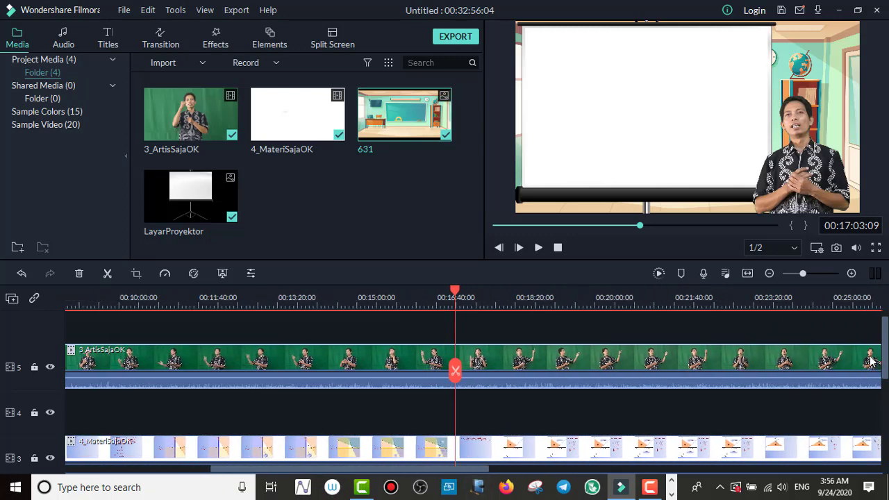
pyautogui.moveTo(887, 347); pyautogui.dragTo(887, 363)
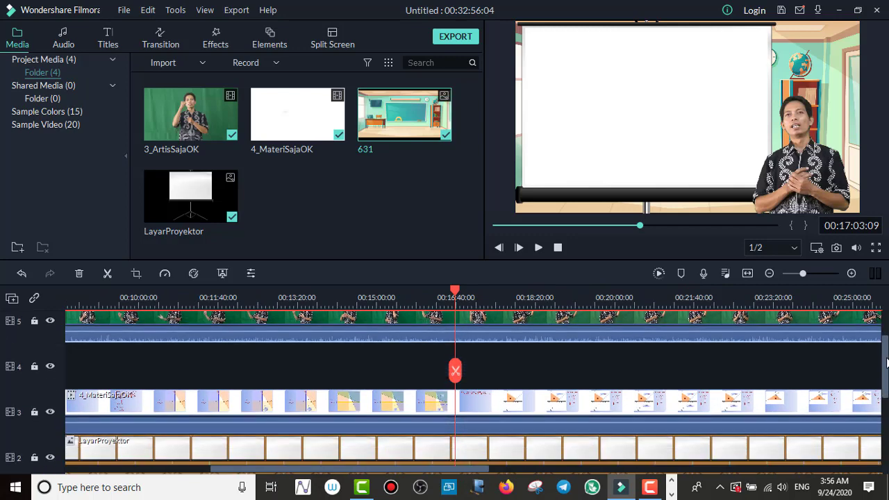
pyautogui.click(527, 408)
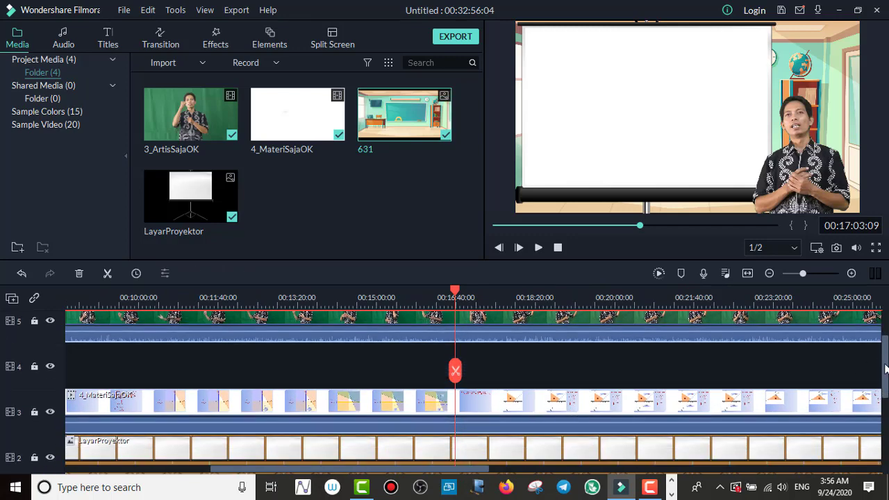
pyautogui.moveTo(885, 368)
pyautogui.mouseDown()
pyautogui.moveTo(886, 351)
pyautogui.moveTo(886, 382)
pyautogui.mouseUp()
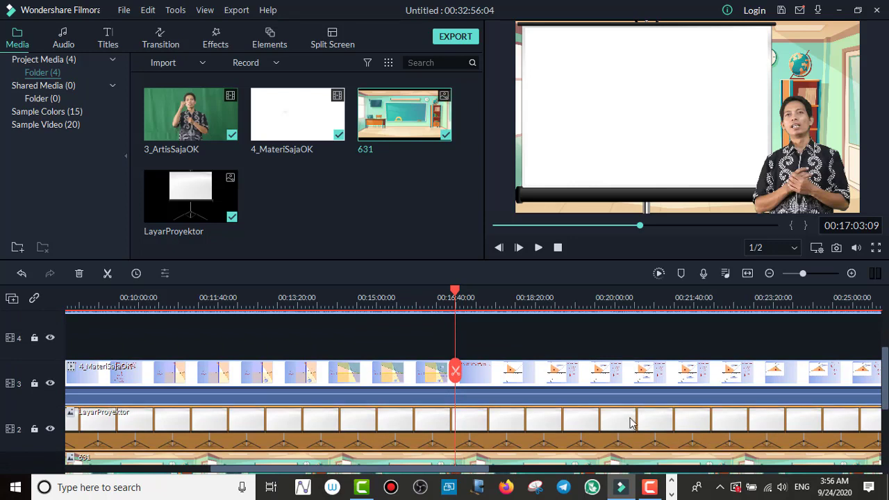
pyautogui.moveTo(887, 378); pyautogui.dragTo(887, 411)
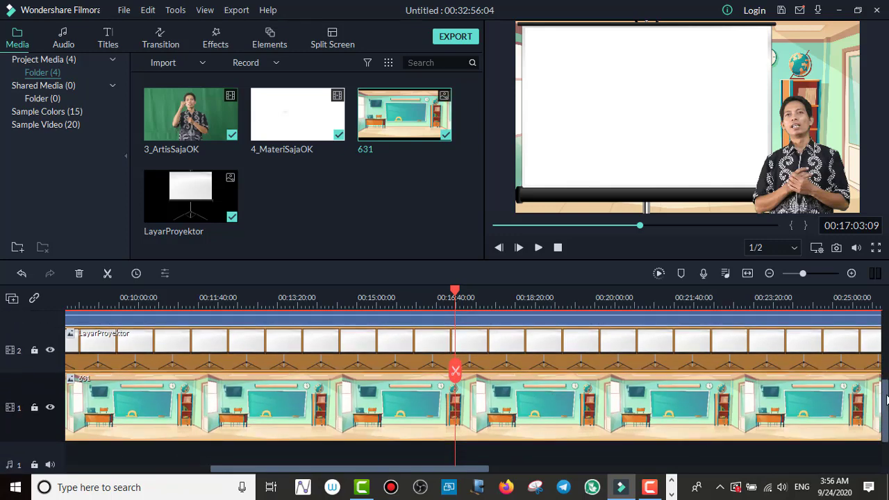
pyautogui.moveTo(887, 397); pyautogui.dragTo(886, 327)
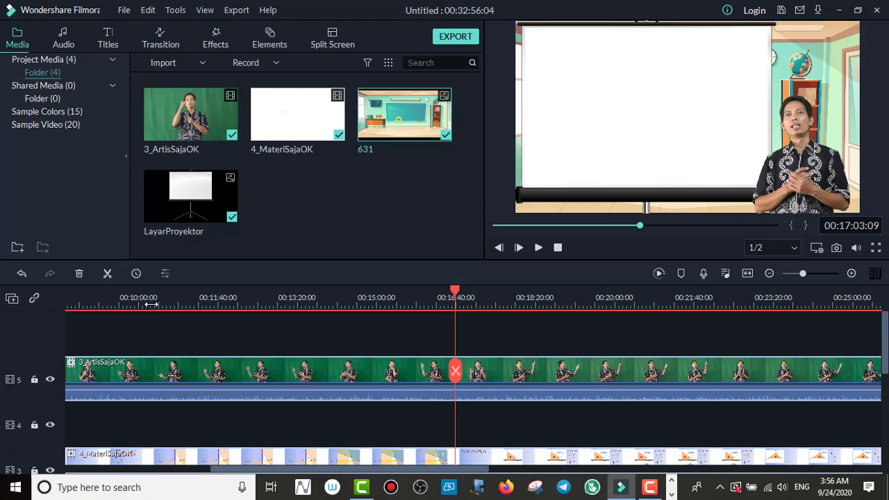
pyautogui.click(108, 274)
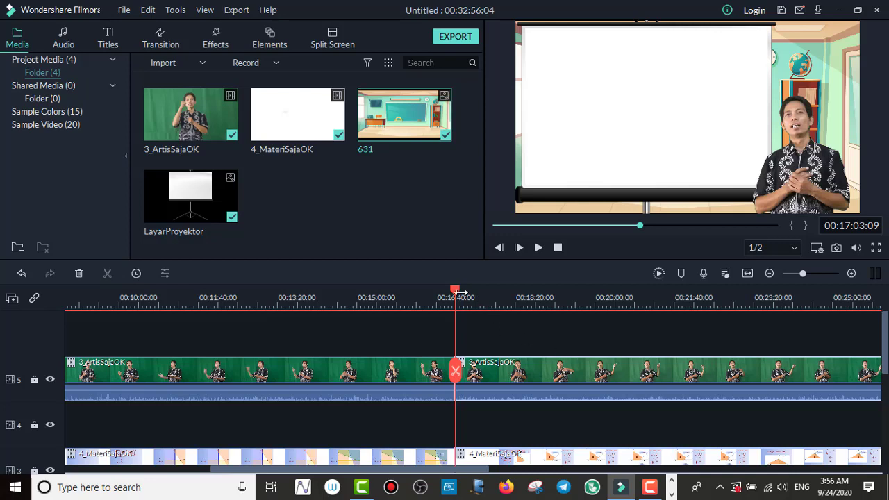
# At 00:17:39:29, move the presenter clip after the cut to the frame's left side, about X -158.4, Y -38.6
pyautogui.moveTo(458, 291); pyautogui.dragTo(484, 293)
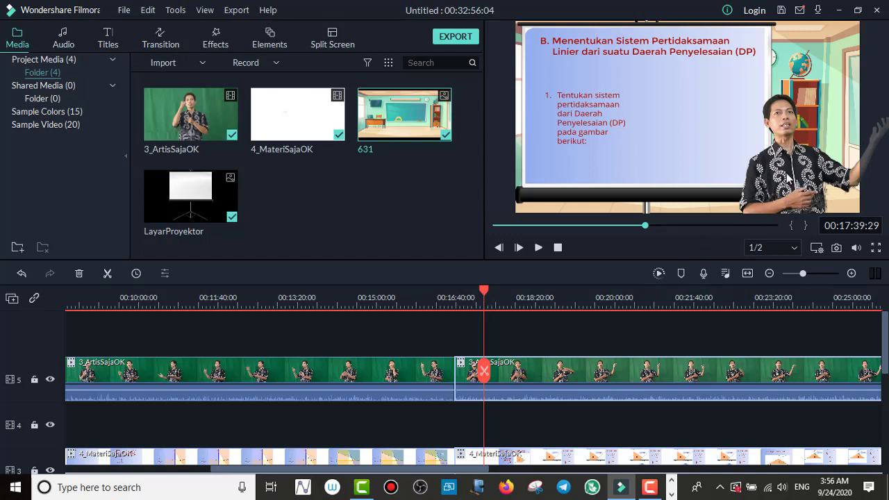
pyautogui.doubleClick(547, 375)
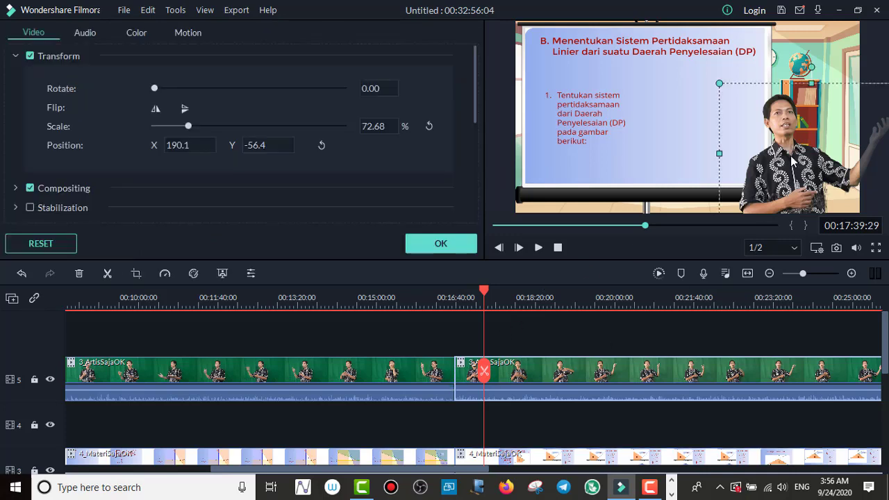
pyautogui.moveTo(792, 161); pyautogui.dragTo(566, 150)
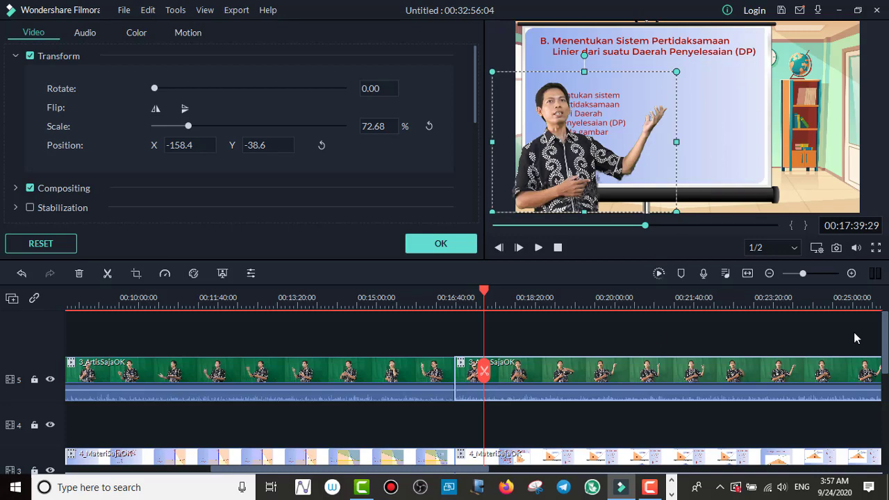
# Try to shift the slide and projector clips after the cut together, nudging the presenter to about X -153.1, Y -38.6
pyautogui.moveTo(886, 342); pyautogui.dragTo(885, 368)
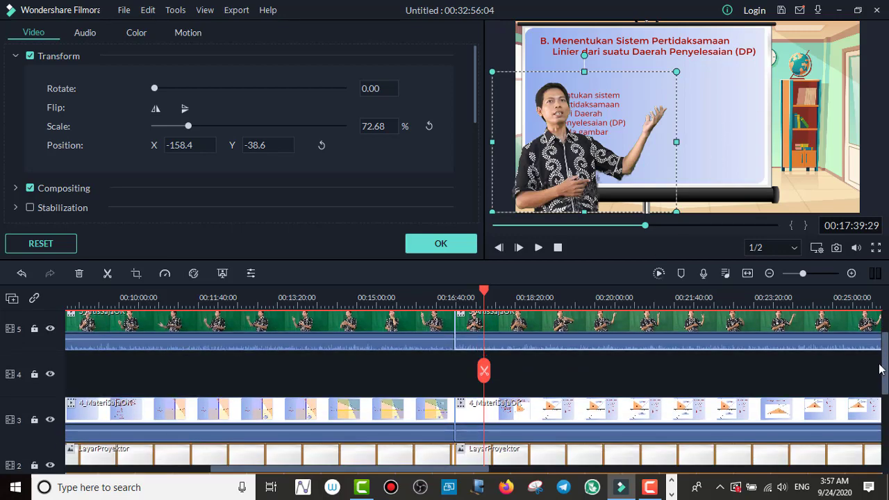
pyautogui.click(608, 412)
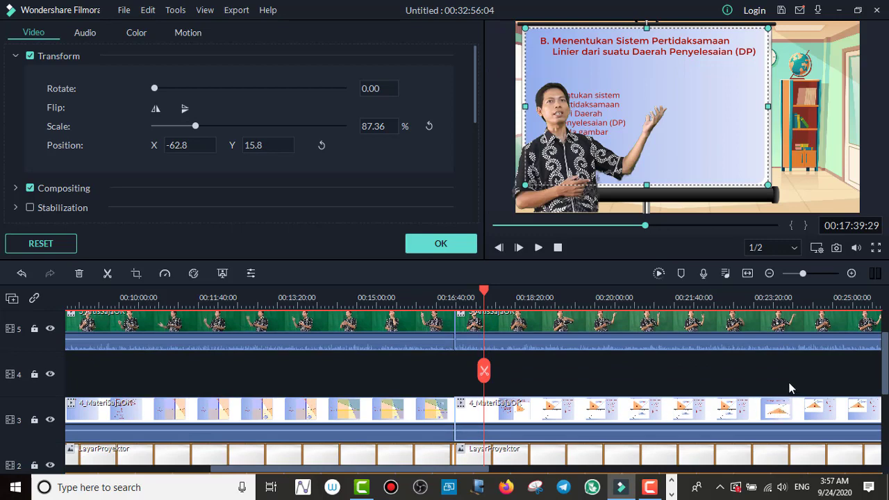
pyautogui.moveTo(886, 376); pyautogui.dragTo(887, 393)
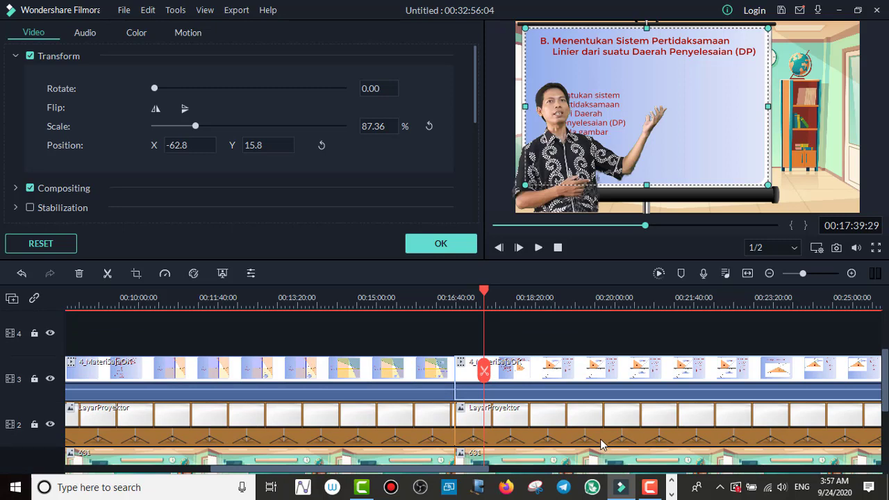
pyautogui.click(568, 423)
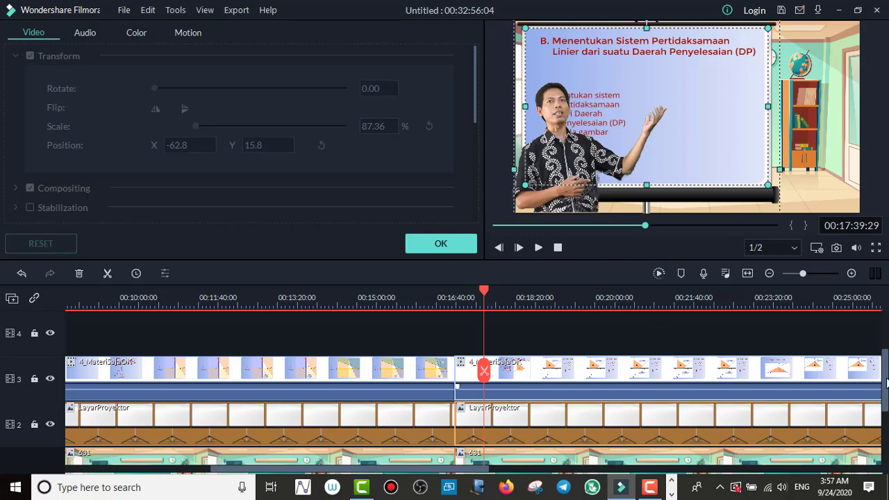
pyautogui.moveTo(887, 383); pyautogui.dragTo(886, 358)
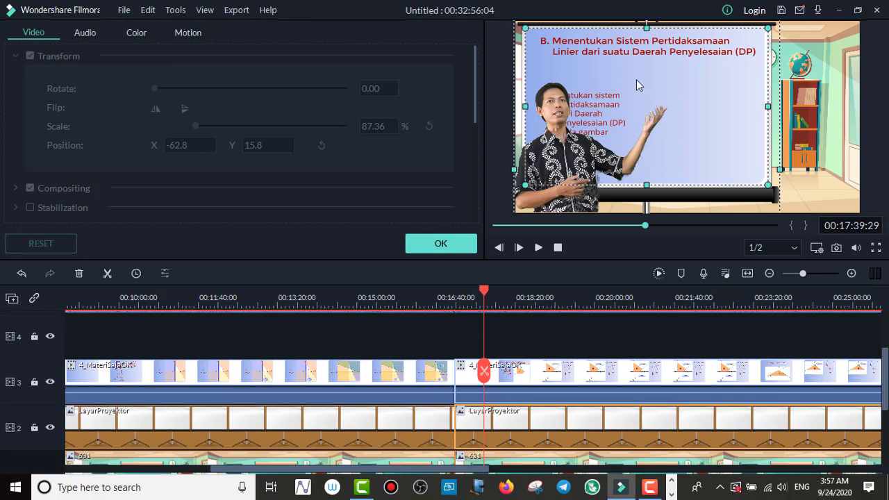
pyautogui.click(643, 82)
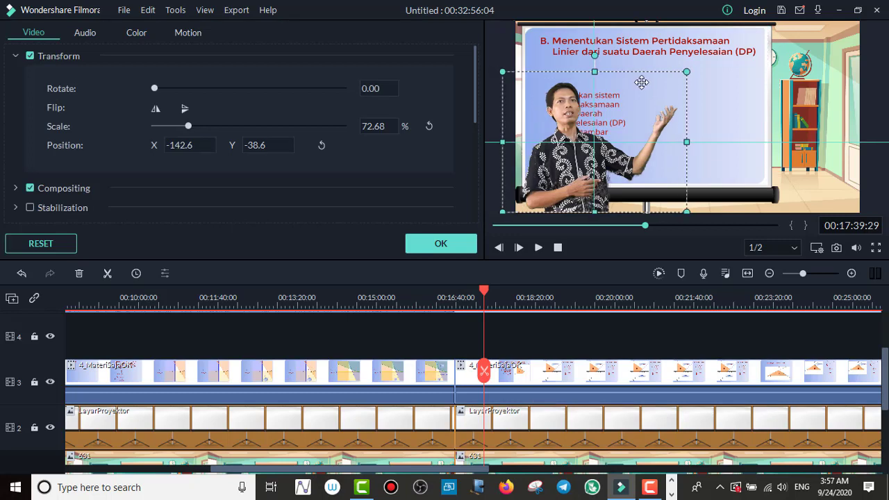
pyautogui.moveTo(641, 79); pyautogui.dragTo(640, 81)
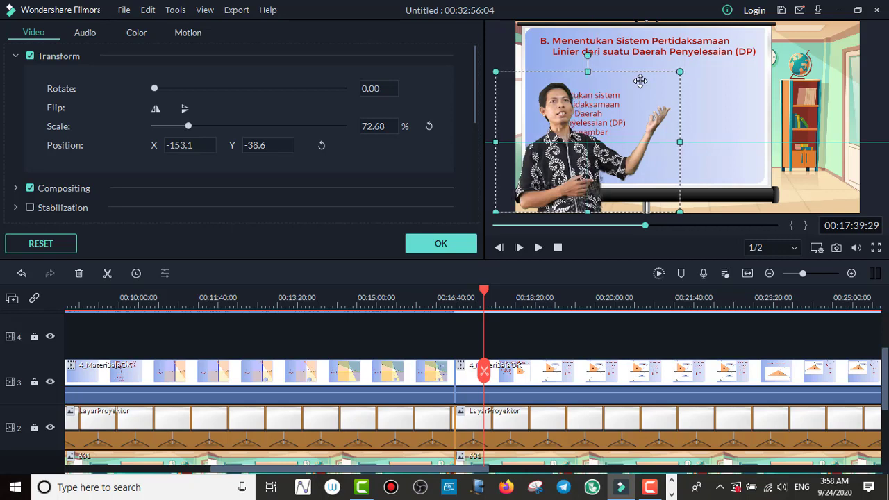
# At 00:17:48:06, try to select the slide and projector clips after the cut as a group for repositioning
pyautogui.click(737, 50)
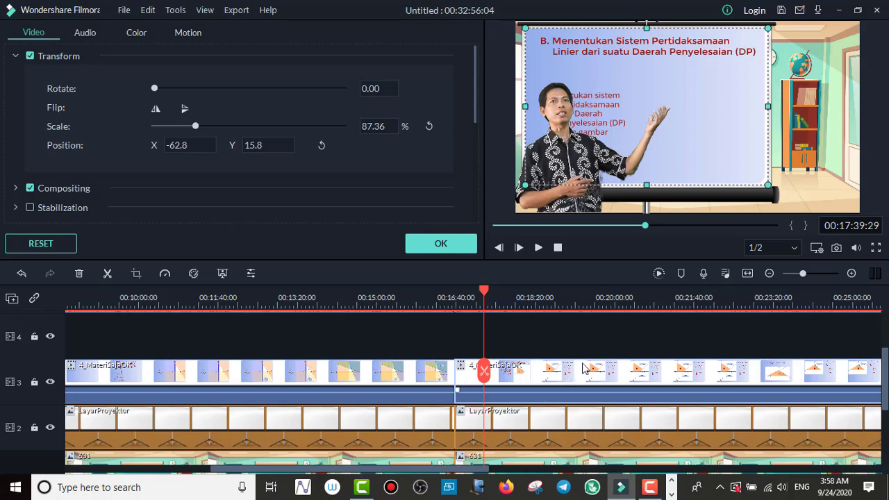
pyautogui.click(491, 291)
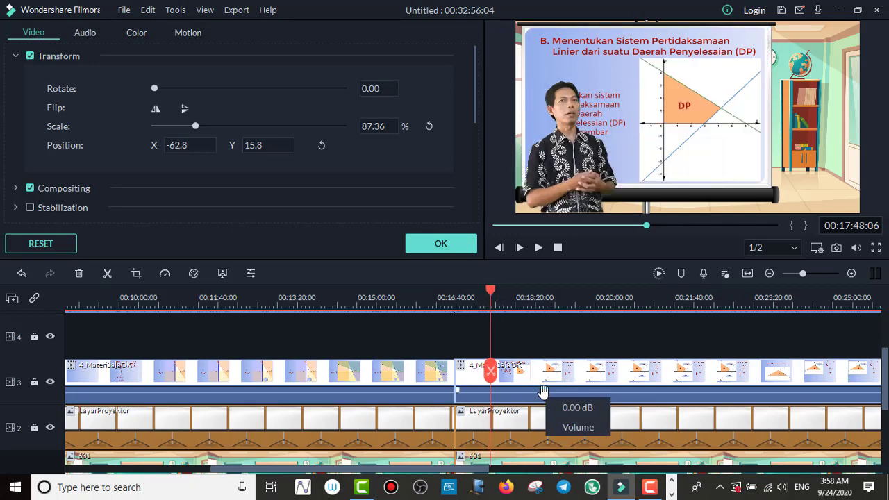
pyautogui.click(537, 425)
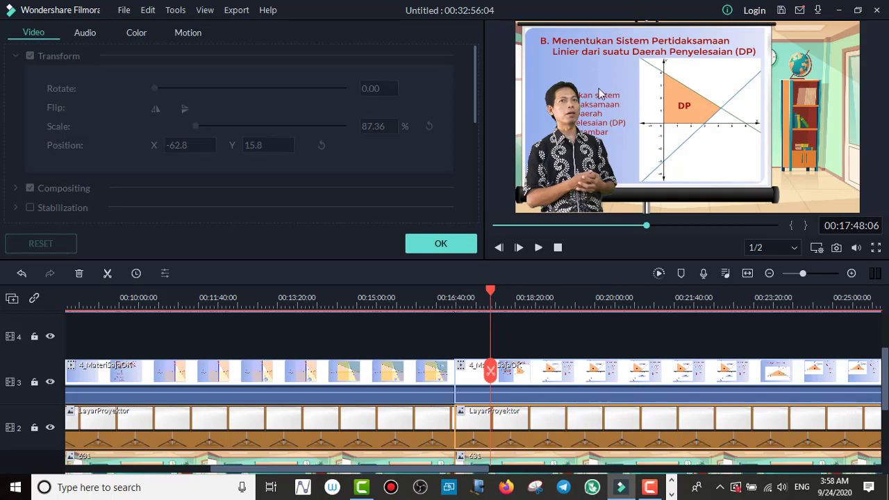
pyautogui.click(582, 376)
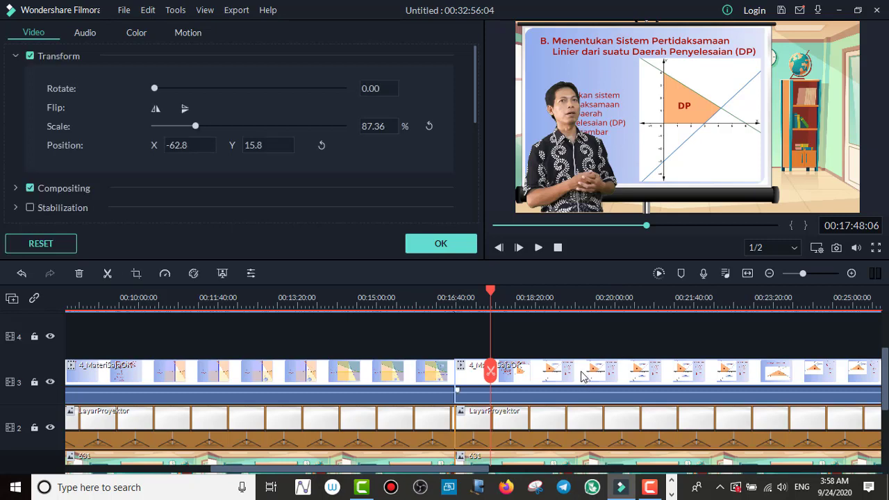
pyautogui.click(565, 437)
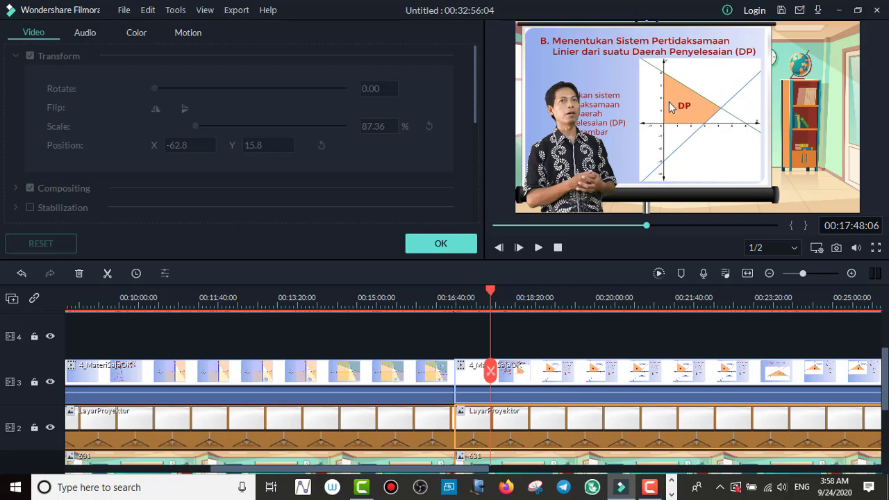
pyautogui.click(571, 421)
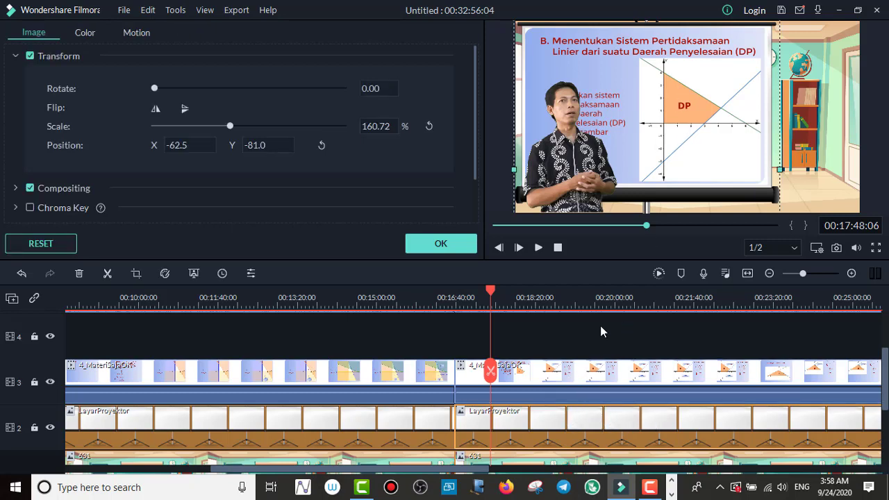
pyautogui.click(569, 382)
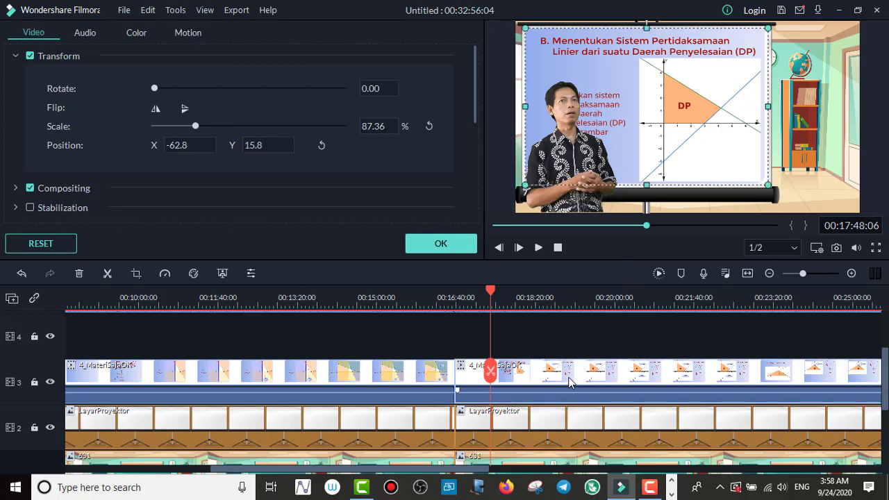
pyautogui.click(580, 422)
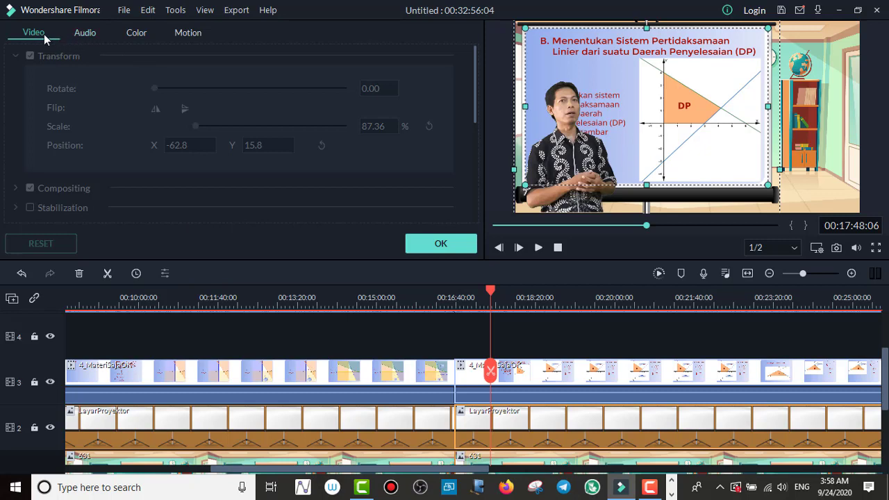
pyautogui.click(445, 250)
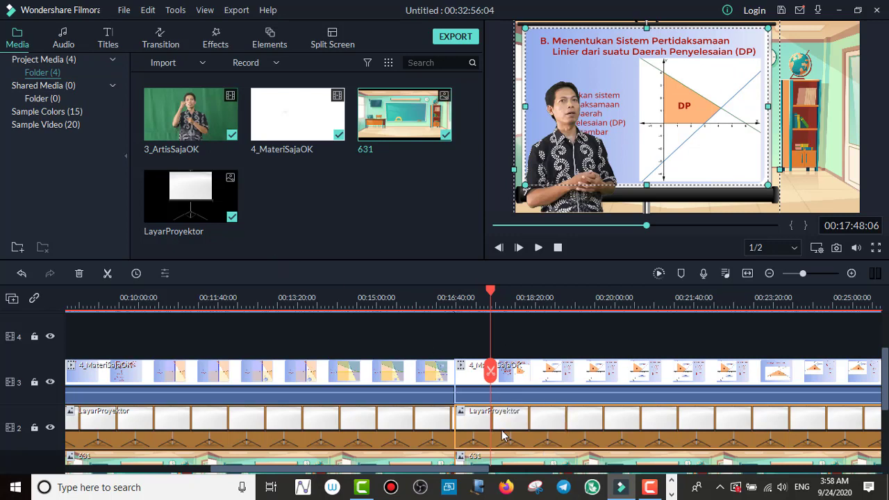
# After the cut, shift the projector image horizontally to X 60.5 and the slide clip to X 60.2
pyautogui.doubleClick(491, 425)
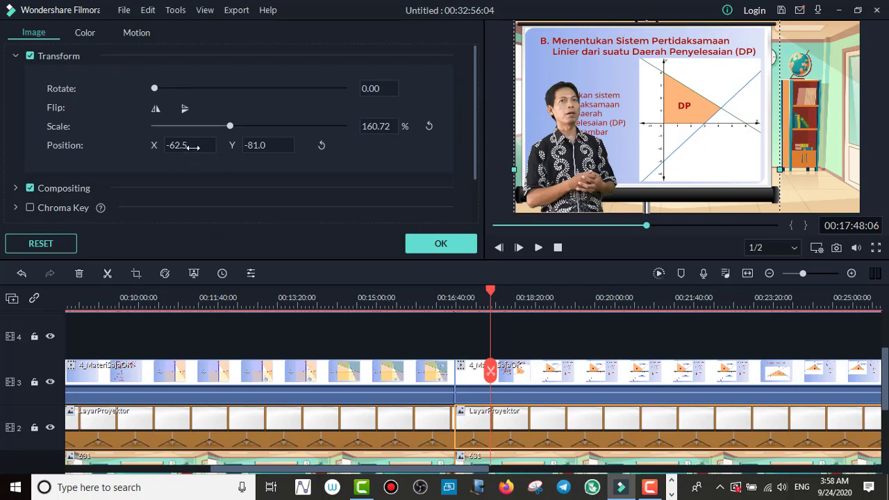
pyautogui.moveTo(177, 146)
pyautogui.mouseDown()
pyautogui.moveTo(212, 145)
pyautogui.moveTo(176, 145)
pyautogui.mouseUp()
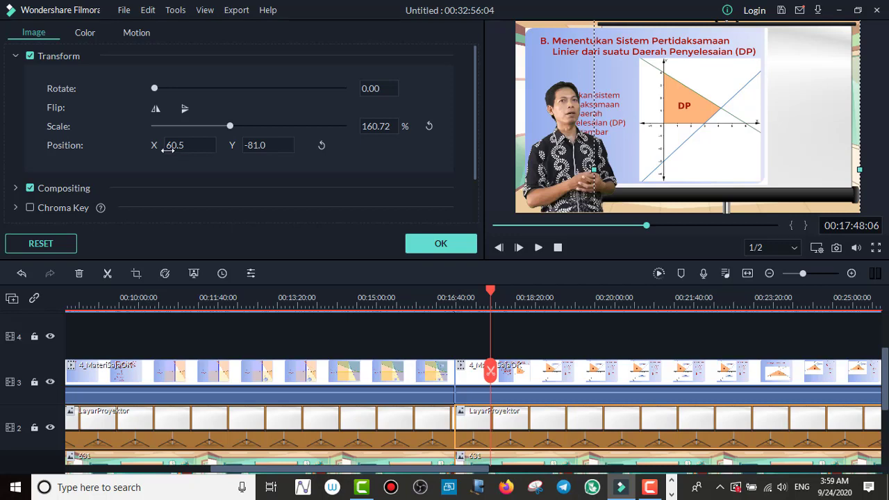
pyautogui.click(530, 380)
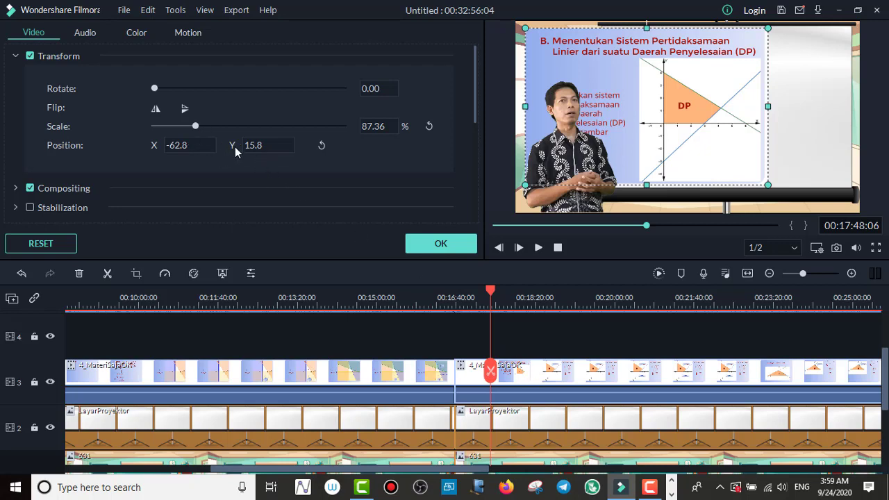
pyautogui.moveTo(173, 145)
pyautogui.mouseDown()
pyautogui.moveTo(209, 146)
pyautogui.moveTo(160, 146)
pyautogui.mouseUp()
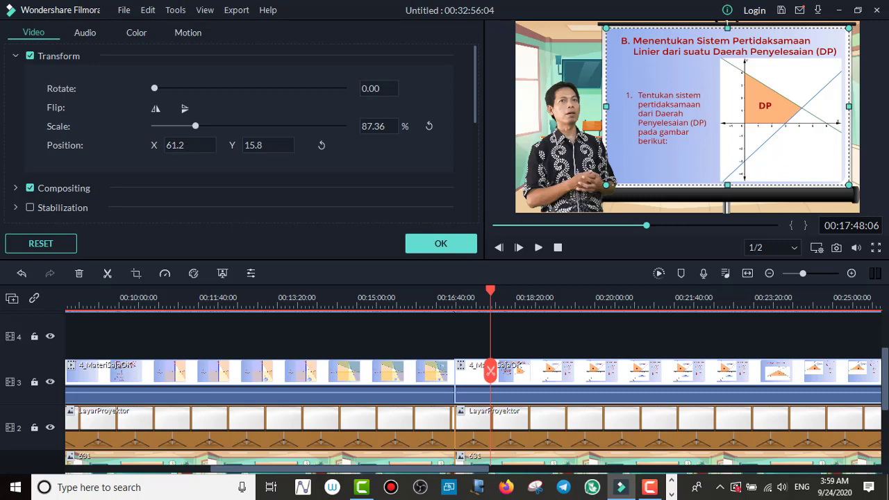
pyautogui.moveTo(160, 145); pyautogui.dragTo(159, 145)
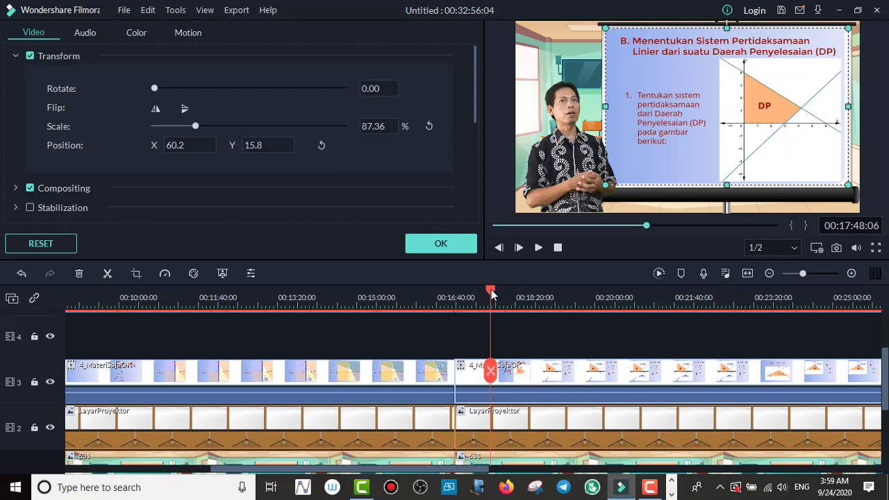
# Check the rearranged layout through the rest of the second part, from about 00:21:40 to 00:31:44
pyautogui.moveTo(491, 294); pyautogui.dragTo(676, 323)
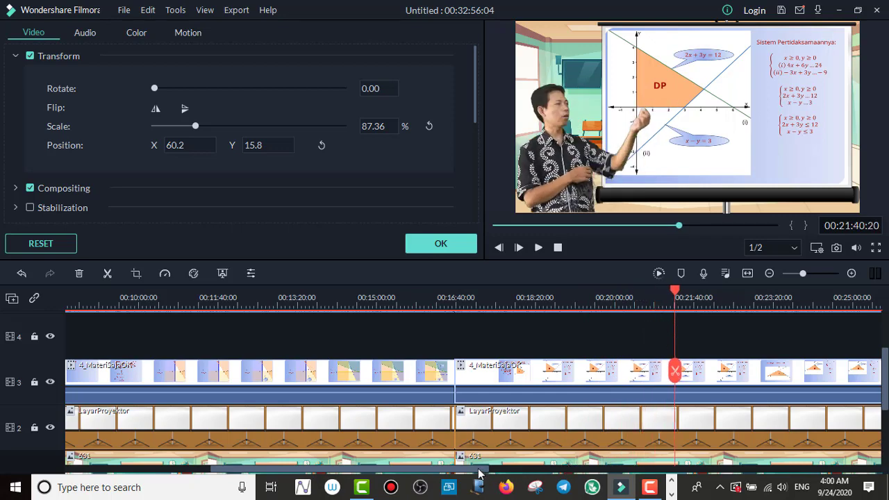
pyautogui.moveTo(481, 469); pyautogui.dragTo(615, 469)
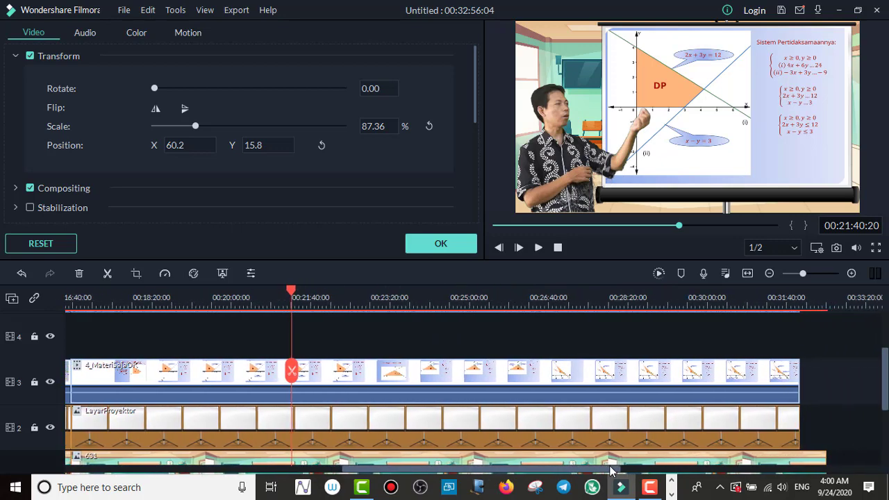
pyautogui.click(612, 302)
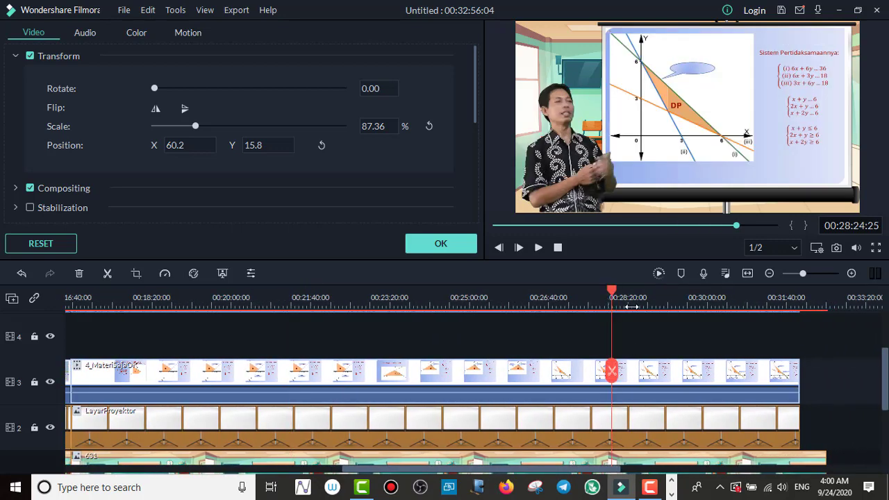
pyautogui.click(676, 302)
pyautogui.click(705, 300)
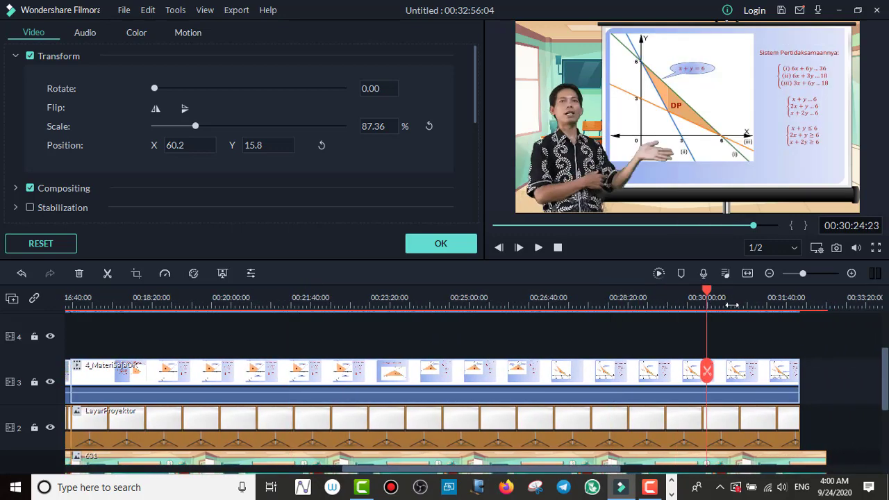
pyautogui.click(732, 300)
pyautogui.click(751, 297)
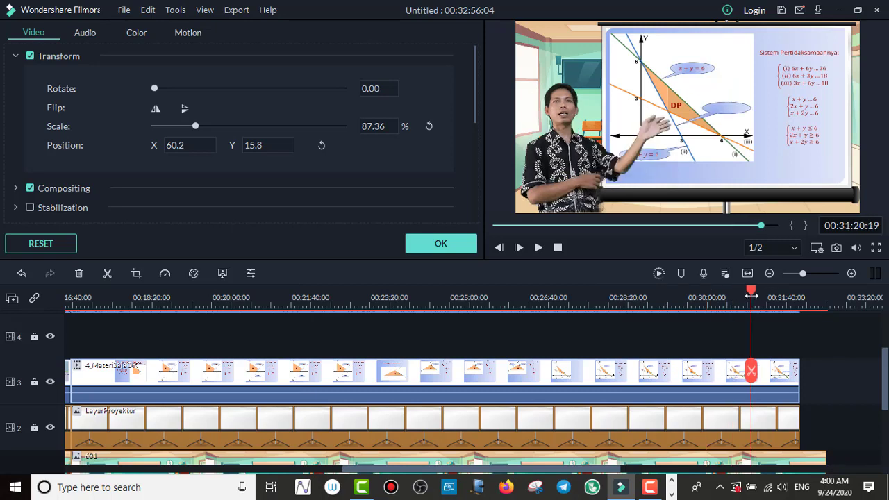
pyautogui.click(770, 298)
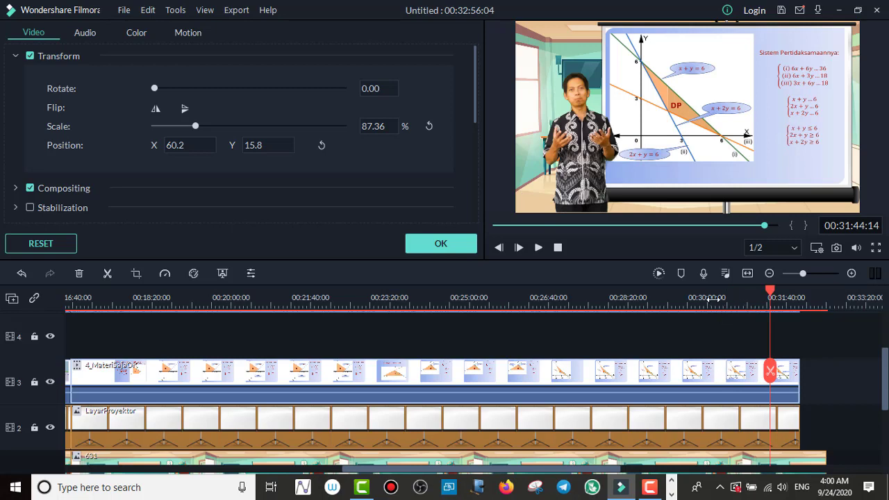
pyautogui.click(713, 297)
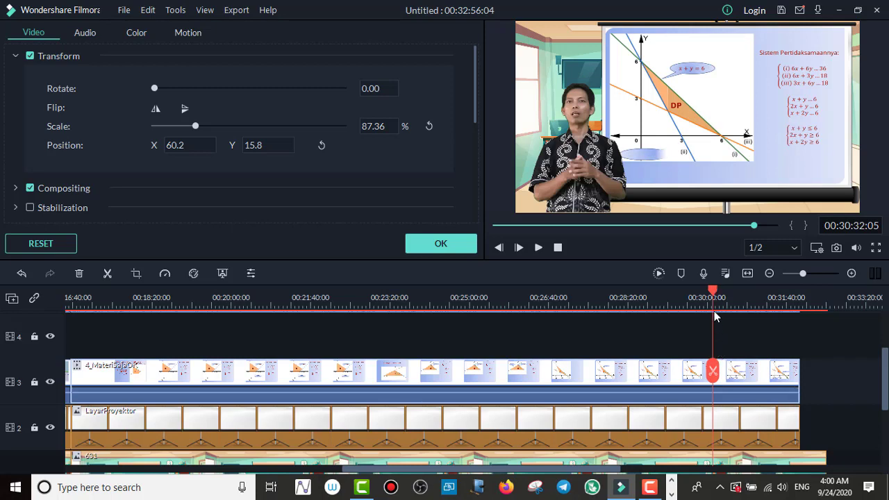
# Place the playhead at 00:31:41:00, where the presenter's wider closing shot begins
pyautogui.moveTo(713, 292); pyautogui.dragTo(765, 298)
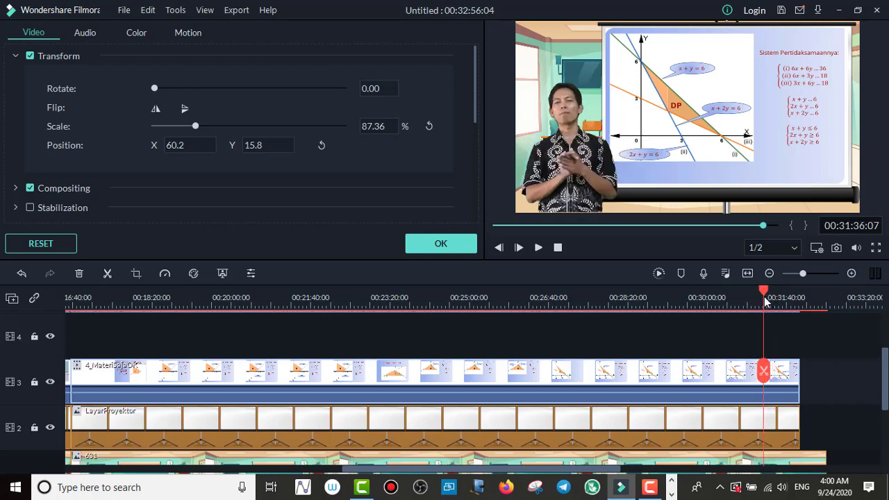
pyautogui.moveTo(765, 300); pyautogui.dragTo(770, 300)
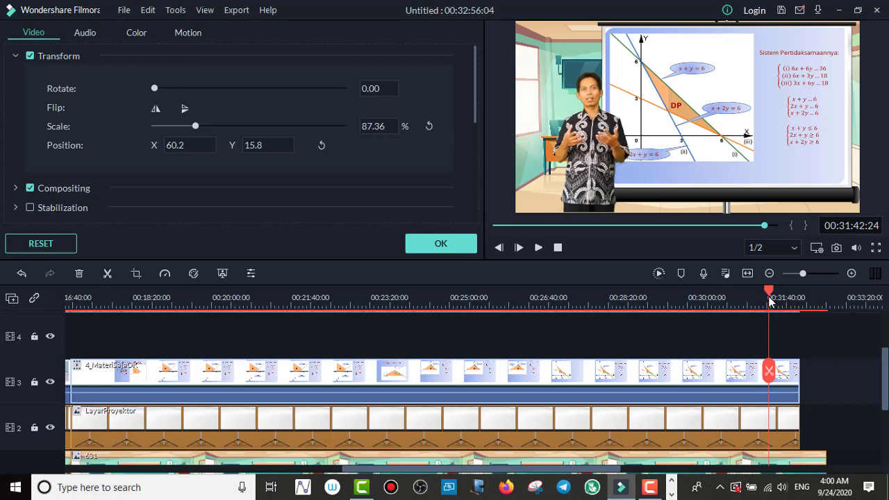
pyautogui.moveTo(770, 300); pyautogui.dragTo(767, 301)
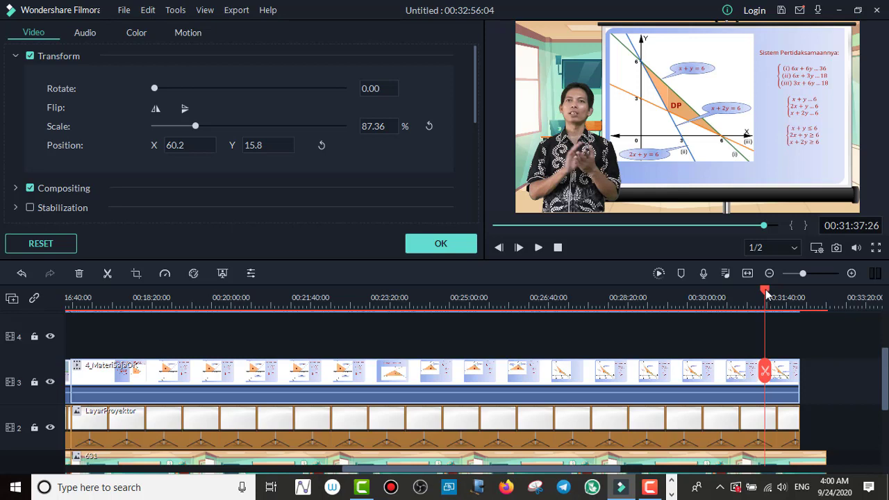
pyautogui.moveTo(766, 294); pyautogui.dragTo(768, 294)
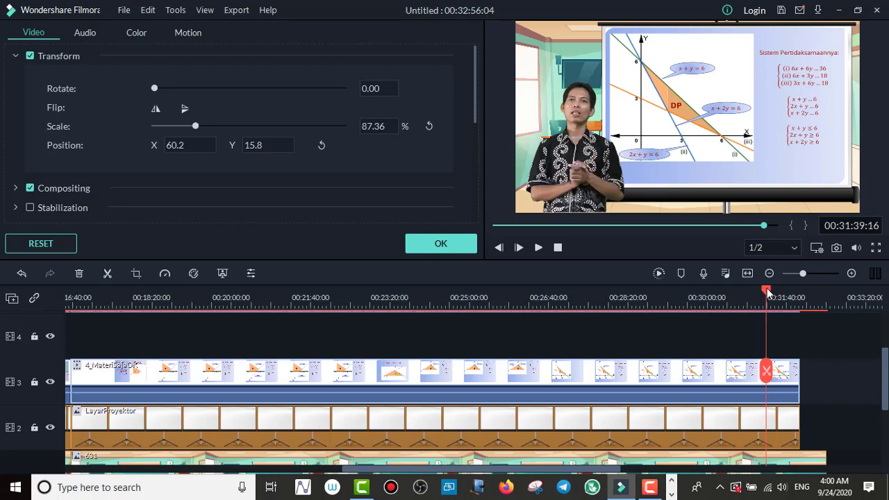
pyautogui.moveTo(767, 292); pyautogui.dragTo(769, 293)
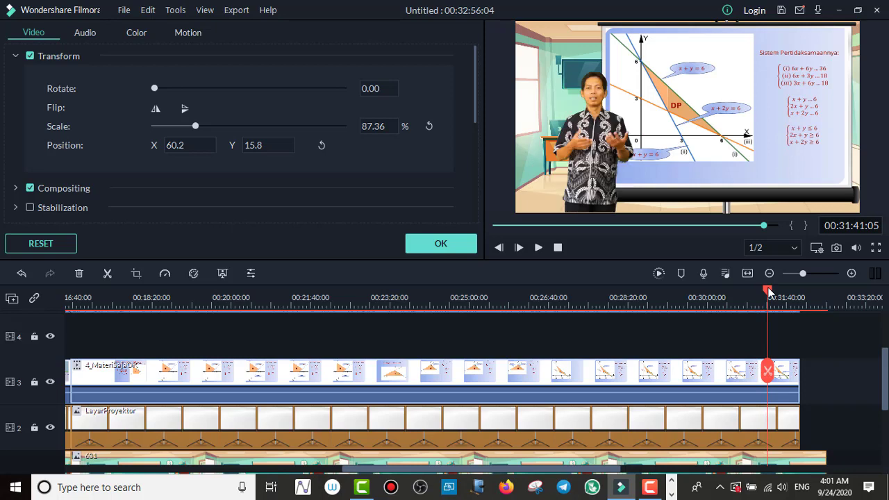
pyautogui.moveTo(768, 293); pyautogui.dragTo(765, 292)
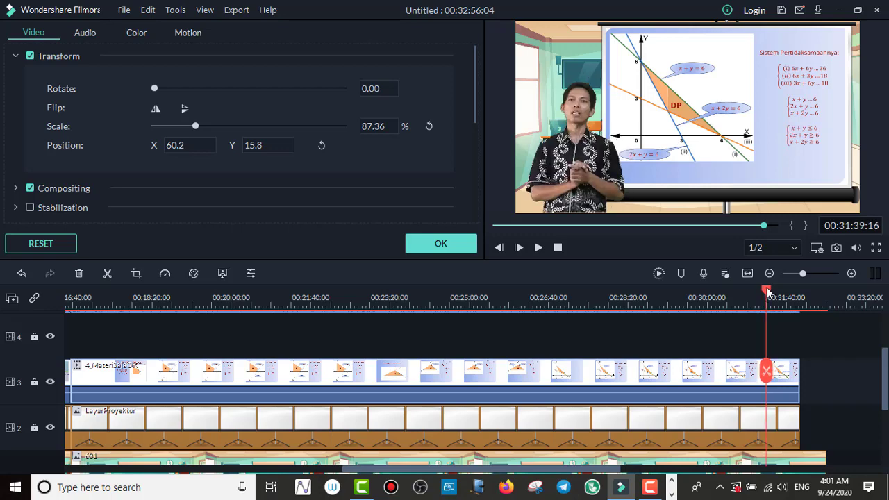
pyautogui.moveTo(693, 300); pyautogui.dragTo(766, 290)
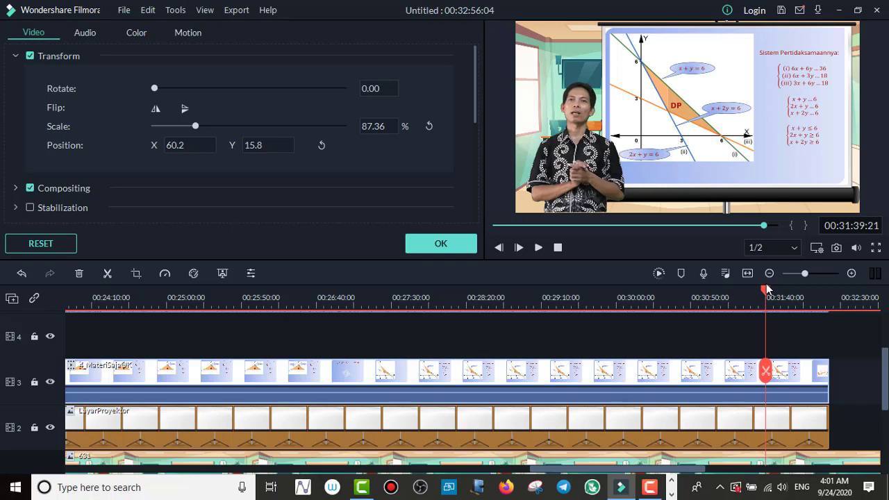
pyautogui.moveTo(766, 285); pyautogui.dragTo(769, 292)
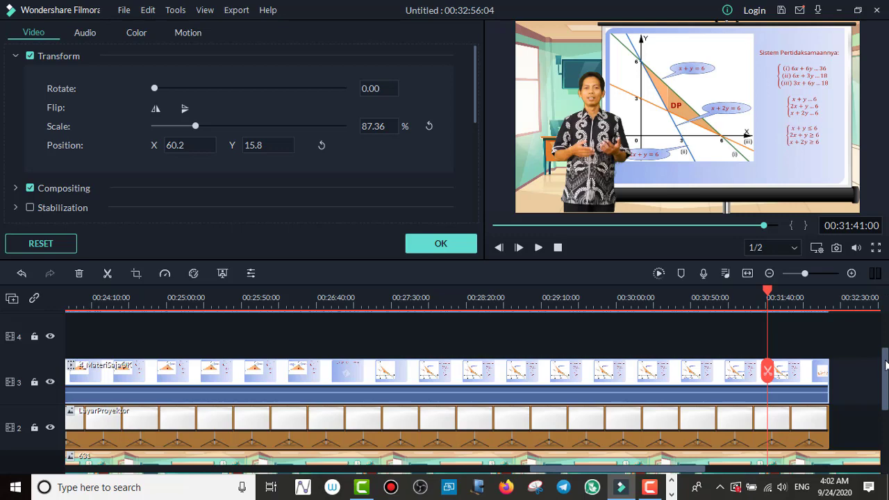
# Split the presenter, slide, projector screen and classroom background clips together at 00:31:41:00
pyautogui.moveTo(886, 366); pyautogui.dragTo(885, 343)
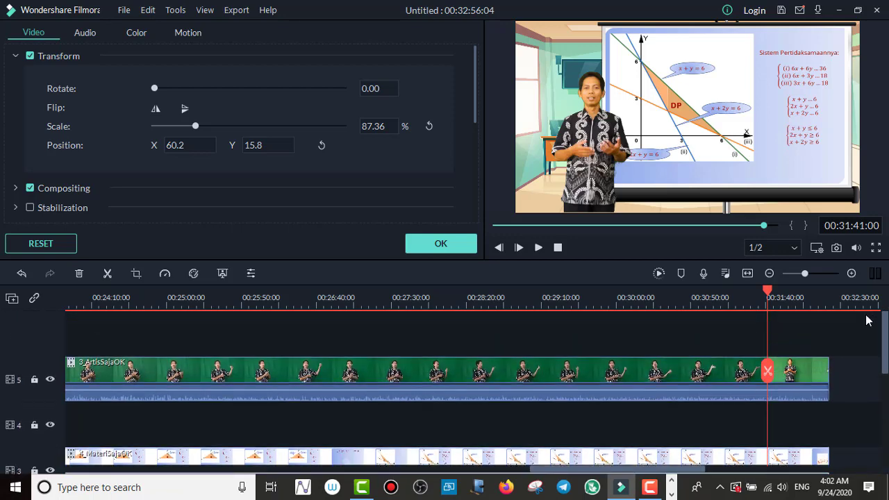
pyautogui.click(802, 374)
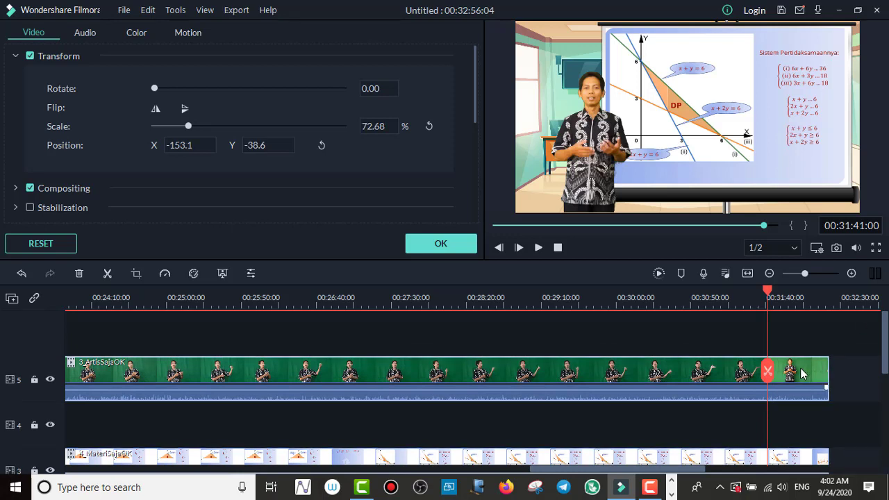
pyautogui.scroll(-2, 802, 373)
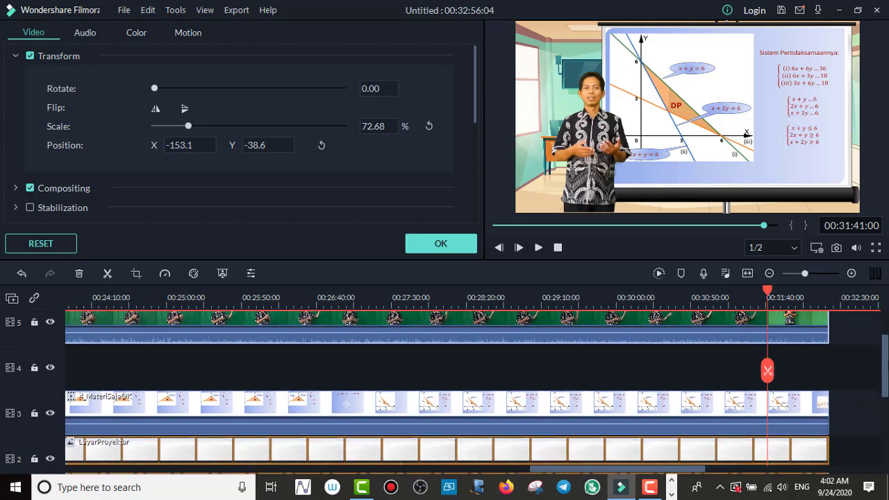
pyautogui.click(810, 406)
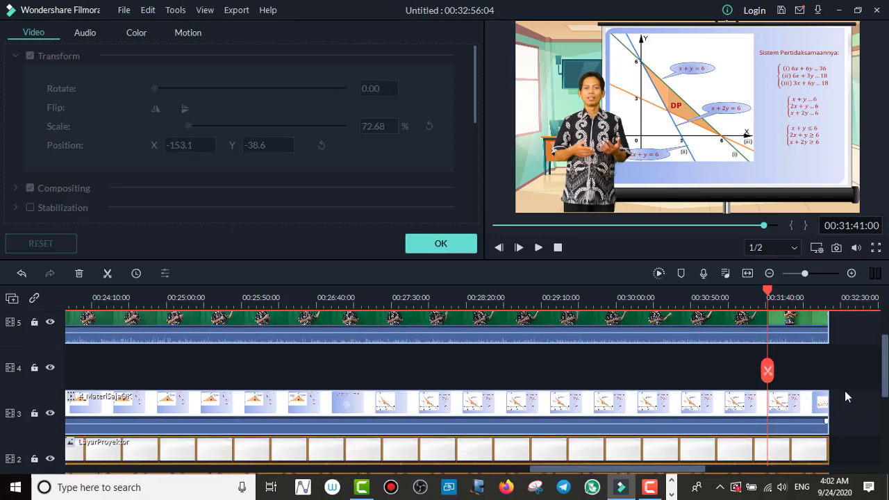
pyautogui.moveTo(887, 367); pyautogui.dragTo(886, 393)
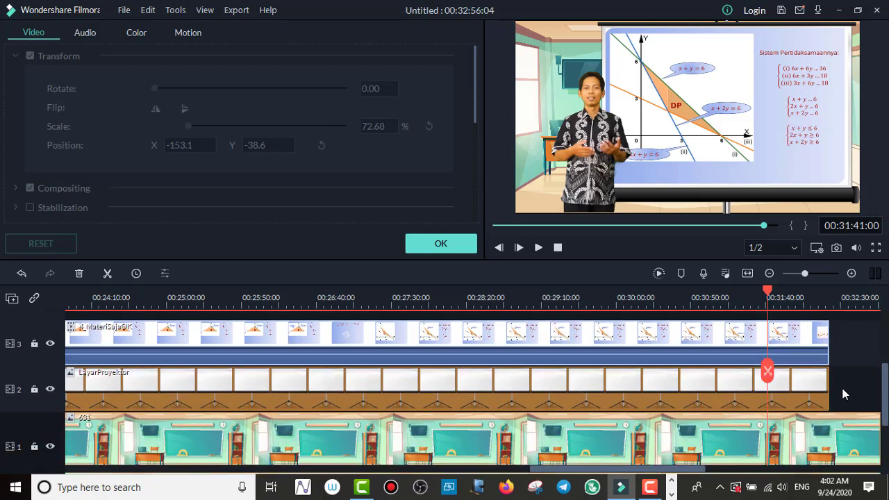
pyautogui.keyDown('ctrl'); pyautogui.click(809, 380); pyautogui.keyUp('ctrl')
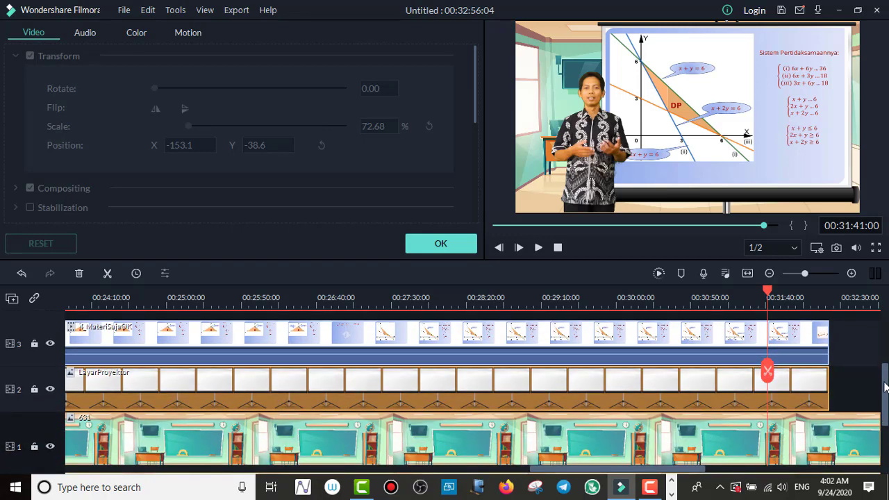
pyautogui.scroll(-2, 877, 393)
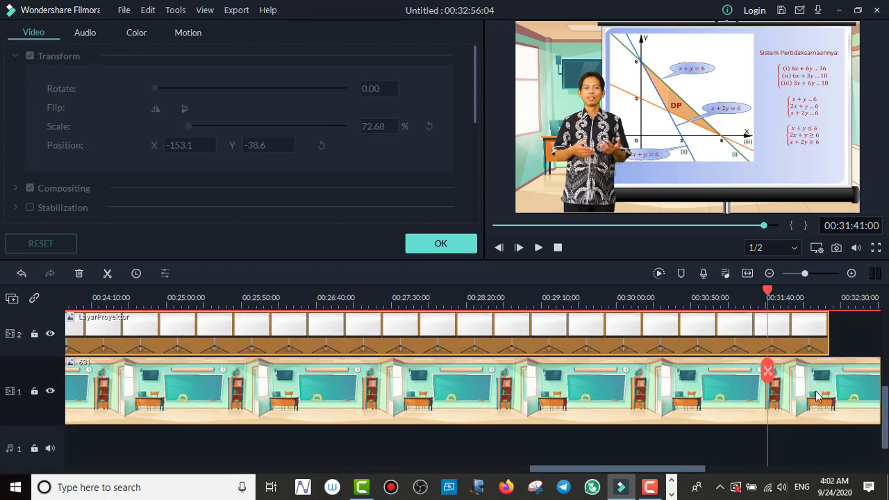
pyautogui.moveTo(886, 400); pyautogui.dragTo(886, 340)
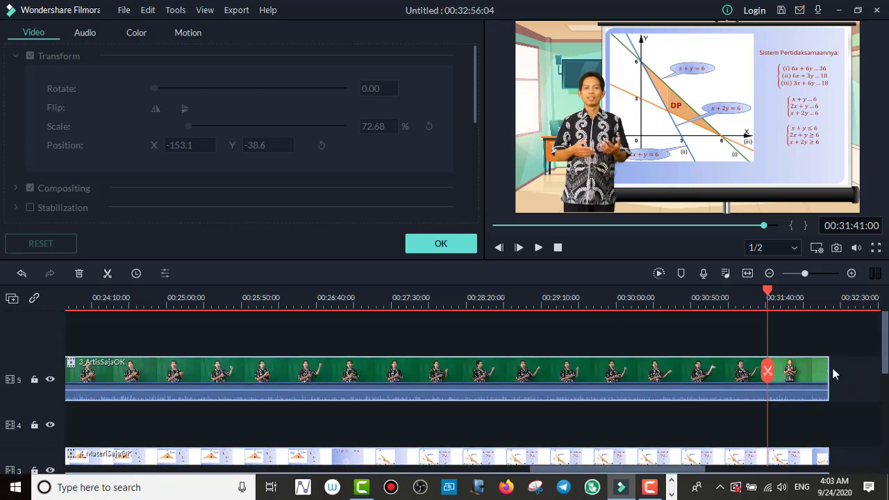
pyautogui.click(108, 274)
pyautogui.moveTo(887, 347); pyautogui.dragTo(886, 391)
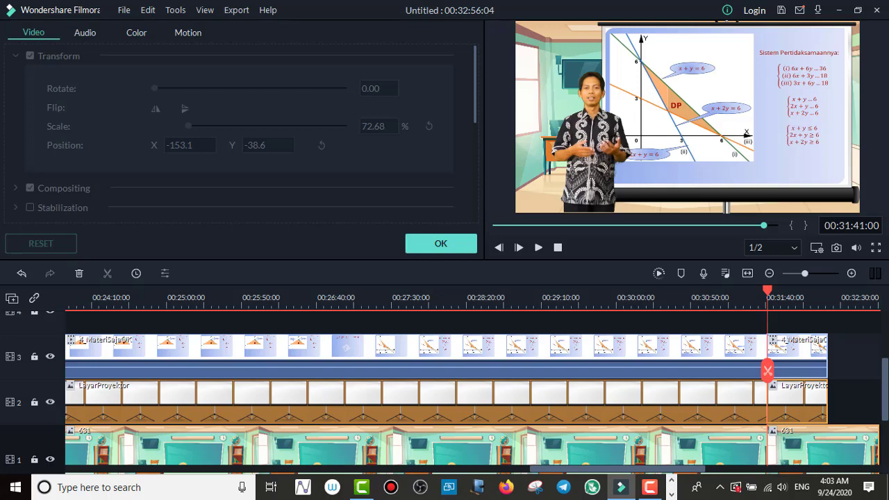
pyautogui.moveTo(887, 391); pyautogui.dragTo(886, 389)
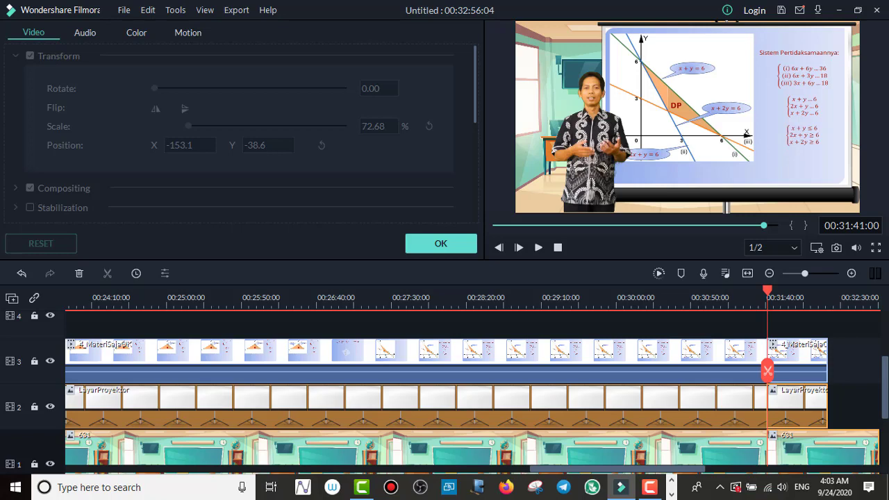
pyautogui.moveTo(887, 389); pyautogui.dragTo(886, 353)
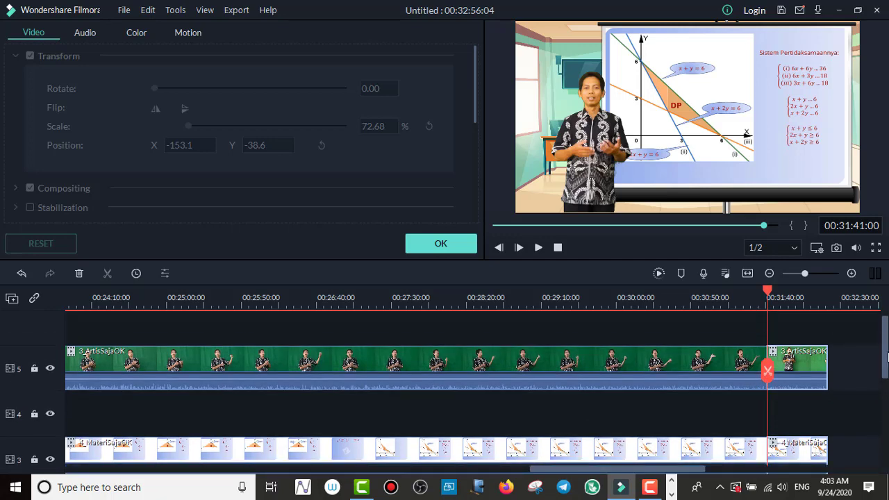
pyautogui.moveTo(886, 356); pyautogui.dragTo(887, 383)
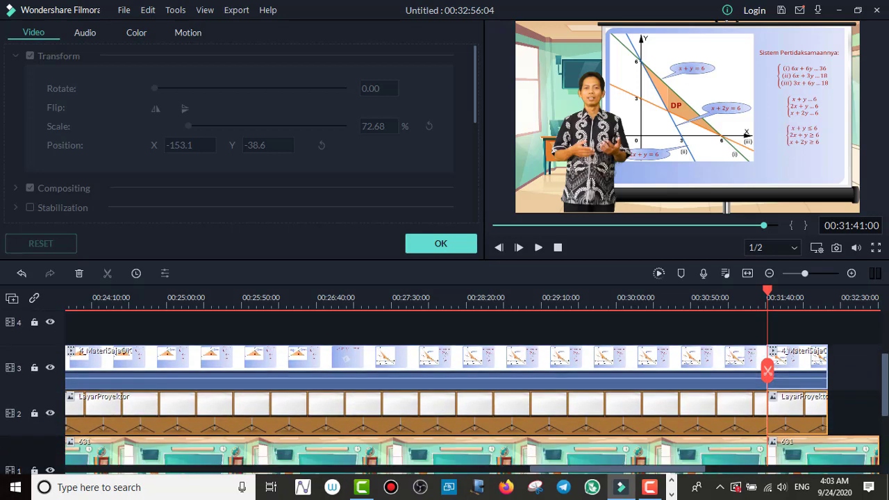
pyautogui.moveTo(887, 374); pyautogui.dragTo(887, 347)
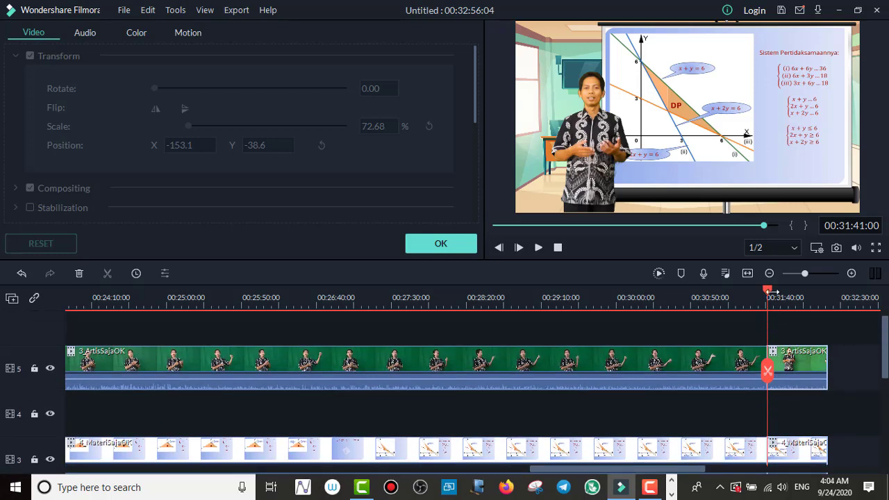
# At 00:31:54:15, enlarge the closing presenter clip to 97.42% and place it in front of the screen at X 63.4, Y -77.2
pyautogui.moveTo(771, 294); pyautogui.dragTo(786, 294)
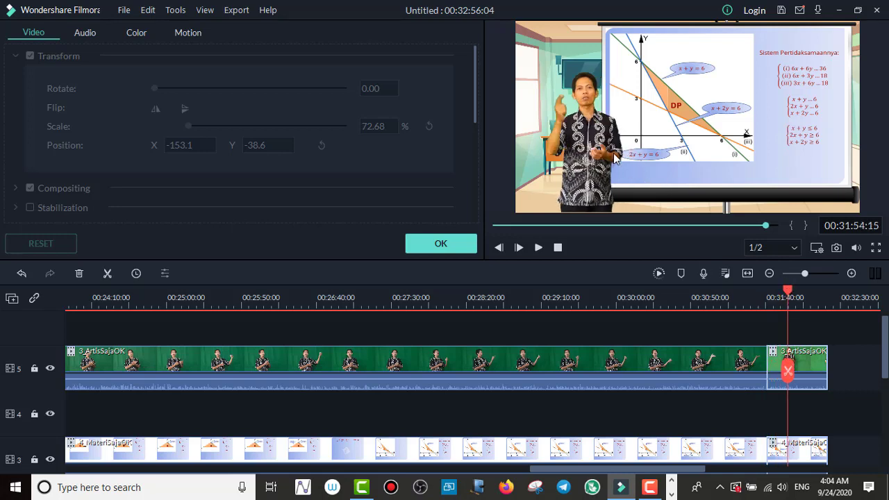
pyautogui.click(809, 360)
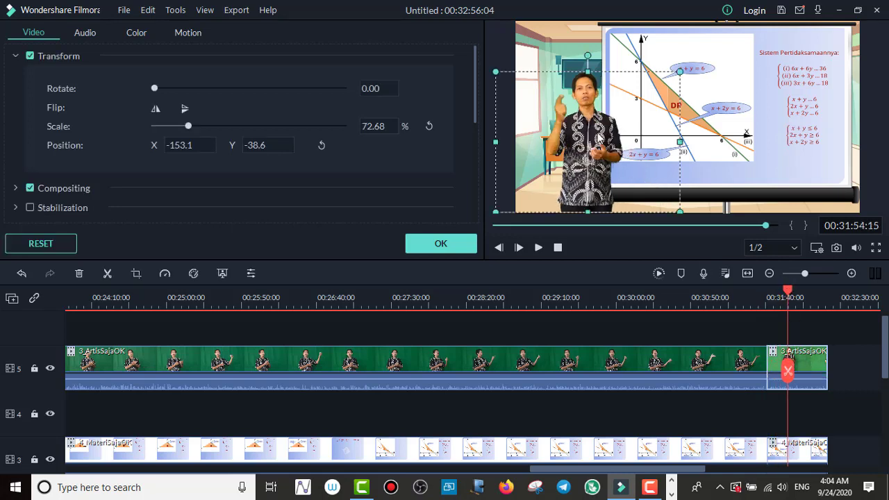
pyautogui.moveTo(599, 129); pyautogui.dragTo(705, 115)
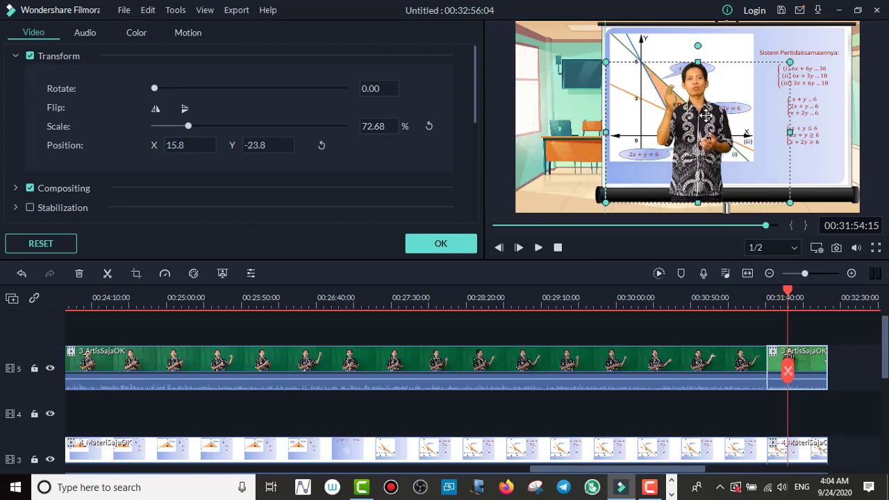
pyautogui.moveTo(606, 61); pyautogui.dragTo(546, 31)
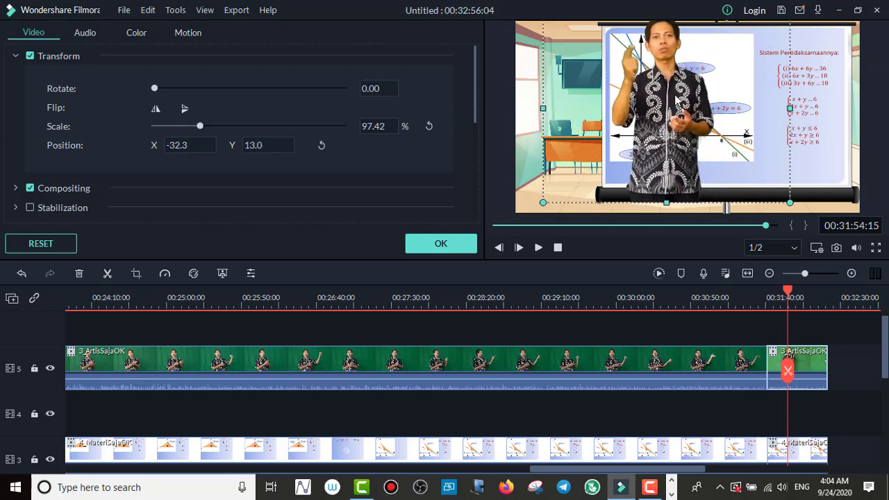
pyautogui.moveTo(677, 99); pyautogui.dragTo(729, 153)
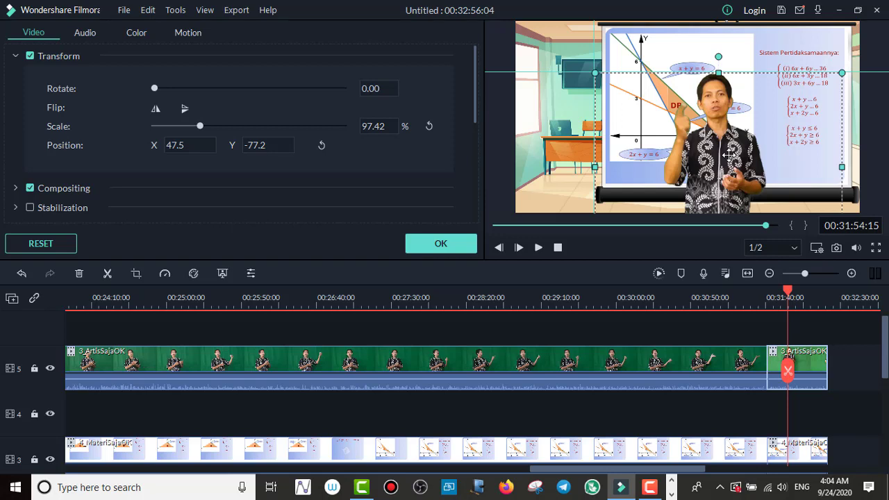
pyautogui.moveTo(727, 154); pyautogui.dragTo(732, 158)
pyautogui.moveTo(732, 158); pyautogui.dragTo(734, 159)
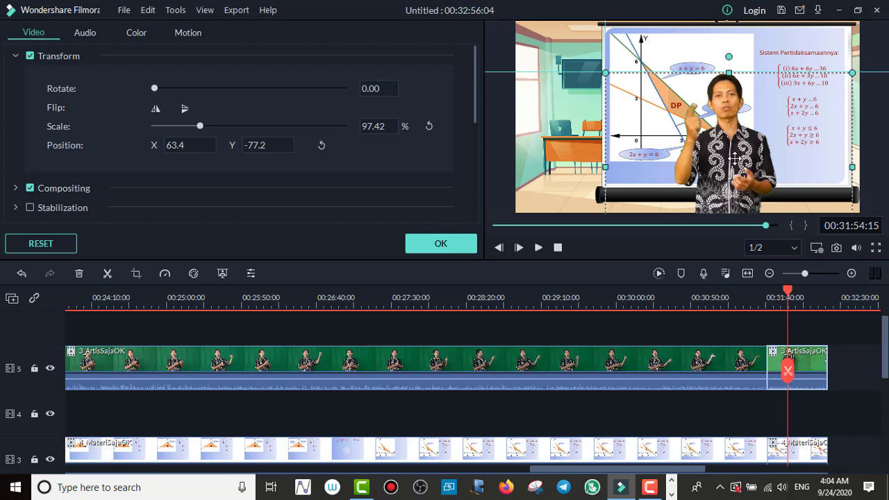
pyautogui.moveTo(734, 160); pyautogui.dragTo(736, 160)
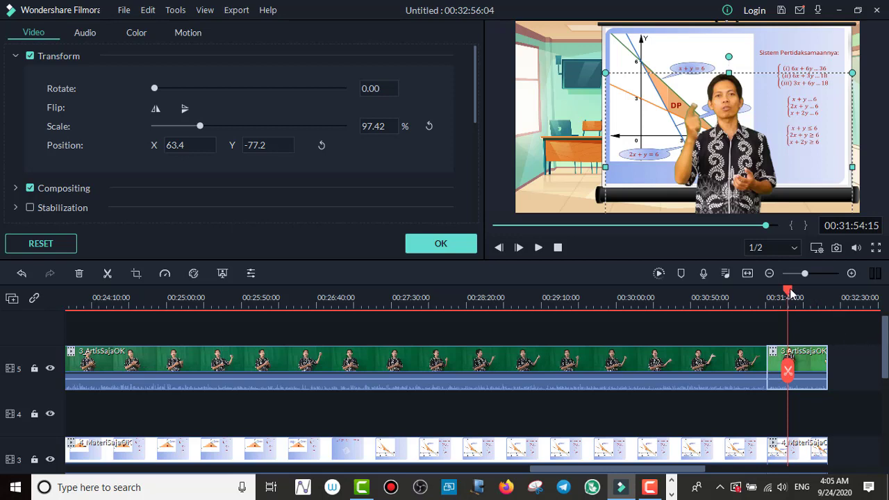
# Check the presenter's closing layout against the thank-you slide up to about 00:32:18:12
pyautogui.moveTo(790, 292); pyautogui.dragTo(824, 301)
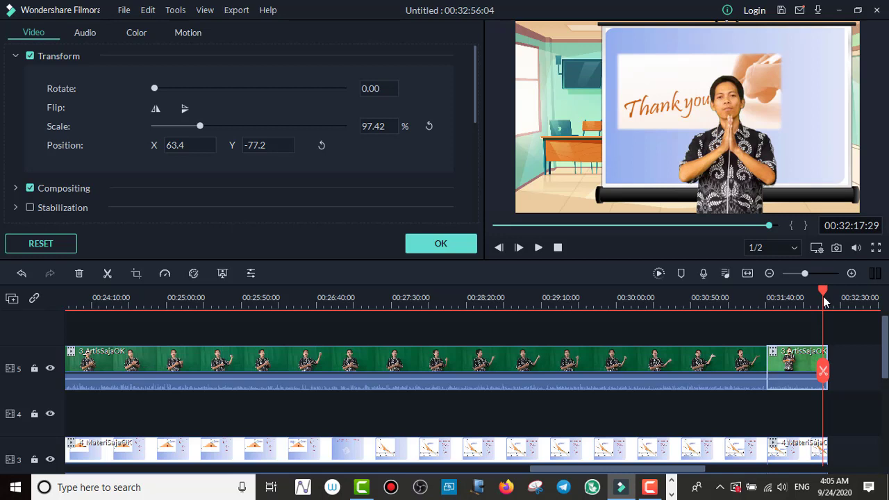
pyautogui.moveTo(824, 301); pyautogui.dragTo(826, 301)
pyautogui.click(825, 300)
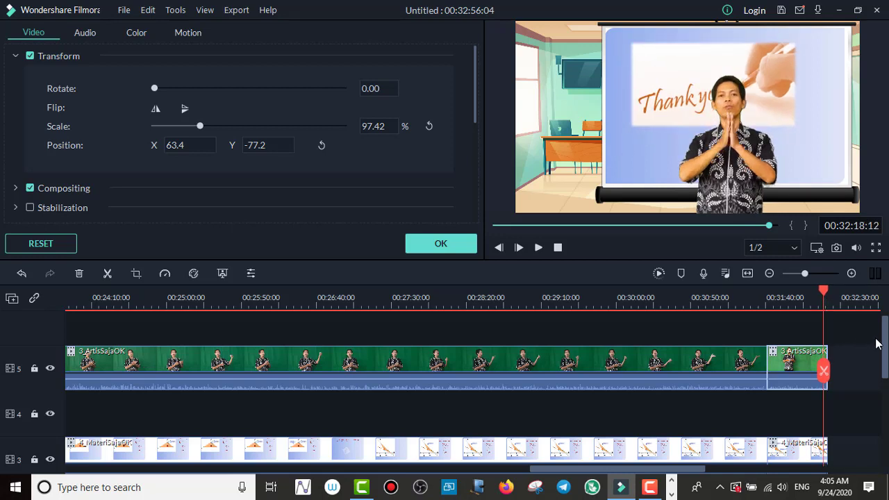
# Delete the classroom background clip that follows the cut at 00:31:41:00
pyautogui.moveTo(885, 338); pyautogui.dragTo(885, 393)
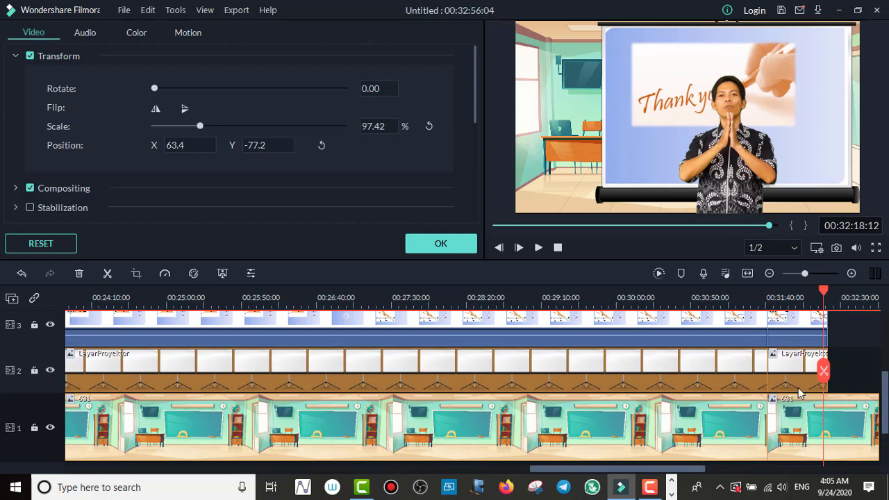
pyautogui.moveTo(886, 403); pyautogui.dragTo(886, 415)
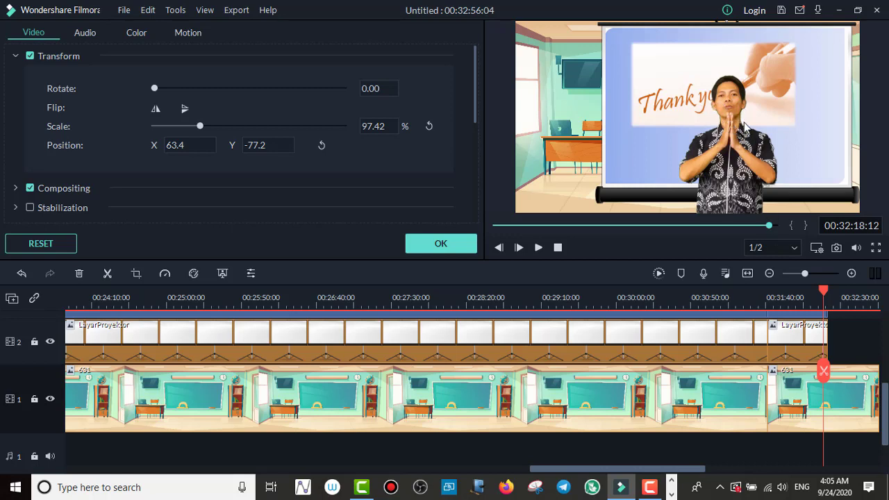
pyautogui.click(816, 403)
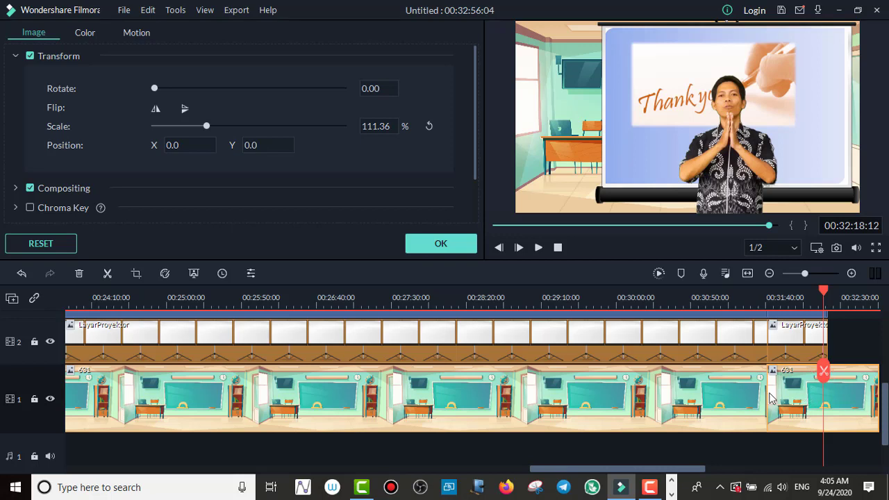
pyautogui.click(80, 275)
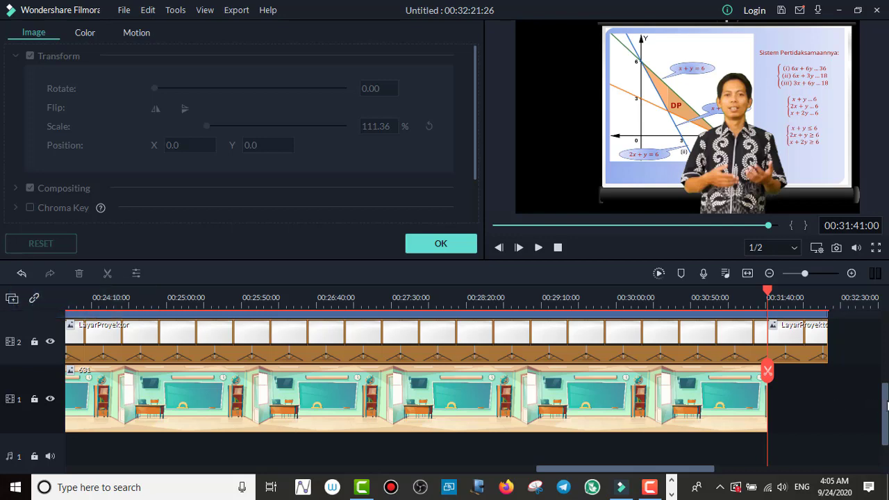
# Return the playhead to 00:00:00:00 and examine how the classroom background clips are layered at the start of the timeline
pyautogui.moveTo(887, 406); pyautogui.dragTo(885, 442)
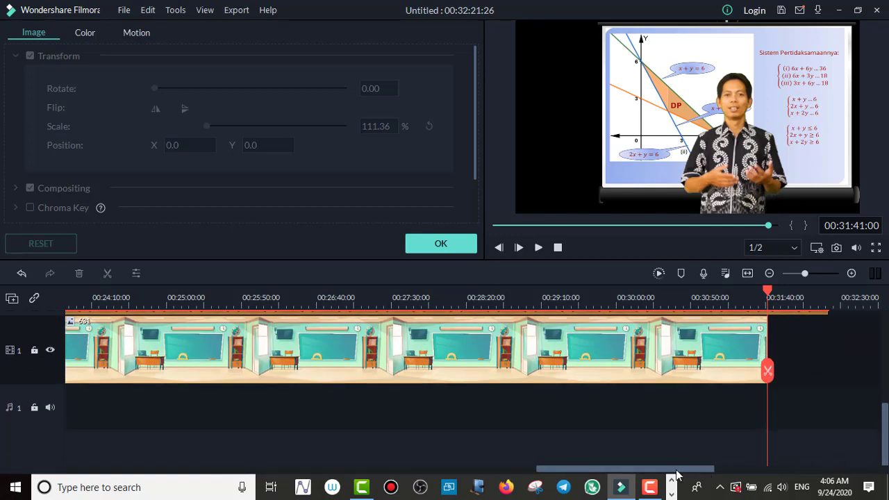
pyautogui.moveTo(670, 470); pyautogui.dragTo(198, 460)
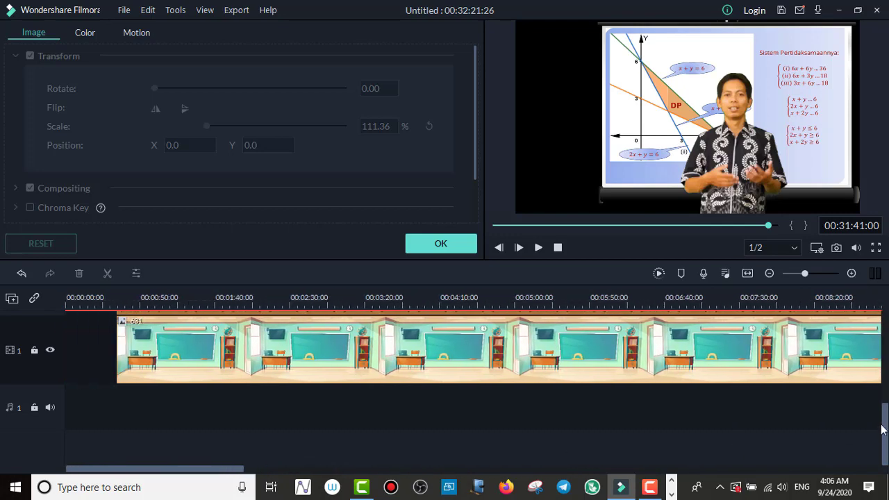
pyautogui.moveTo(885, 434); pyautogui.dragTo(885, 359)
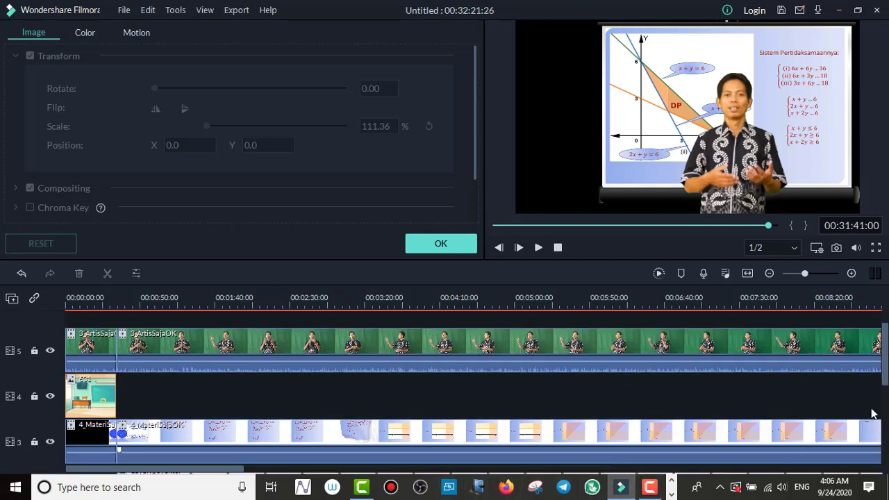
pyautogui.moveTo(887, 366); pyautogui.dragTo(887, 345)
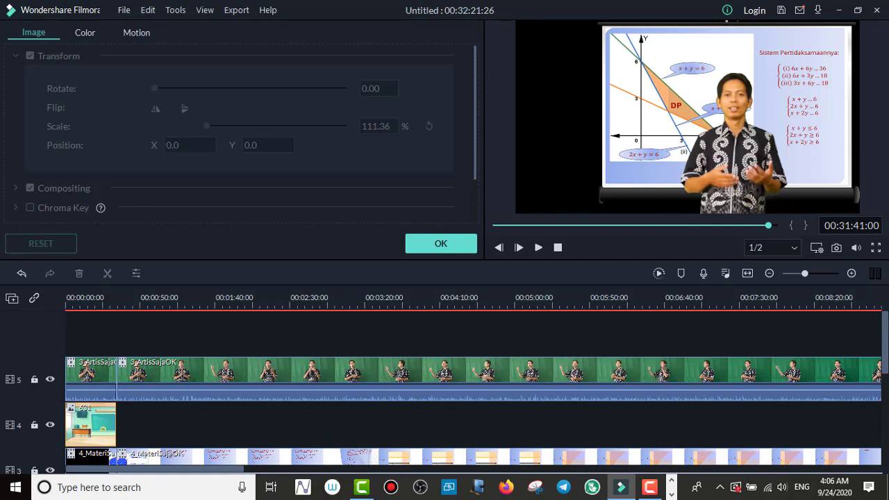
pyautogui.moveTo(885, 345); pyautogui.dragTo(886, 439)
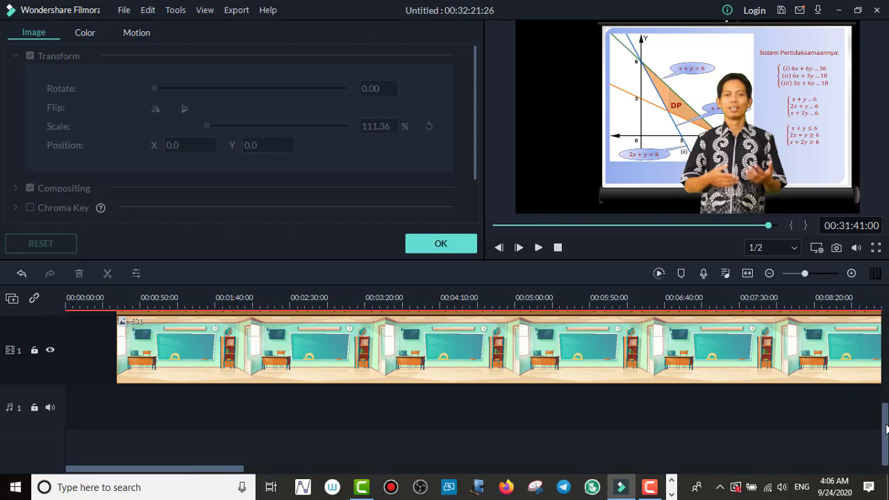
pyautogui.moveTo(886, 431); pyautogui.dragTo(887, 346)
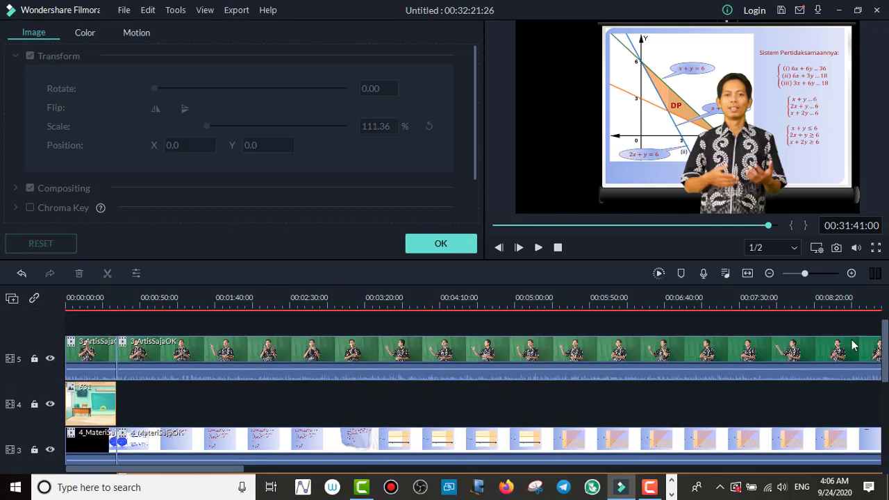
pyautogui.click(209, 303)
pyautogui.moveTo(208, 297); pyautogui.dragTo(22, 311)
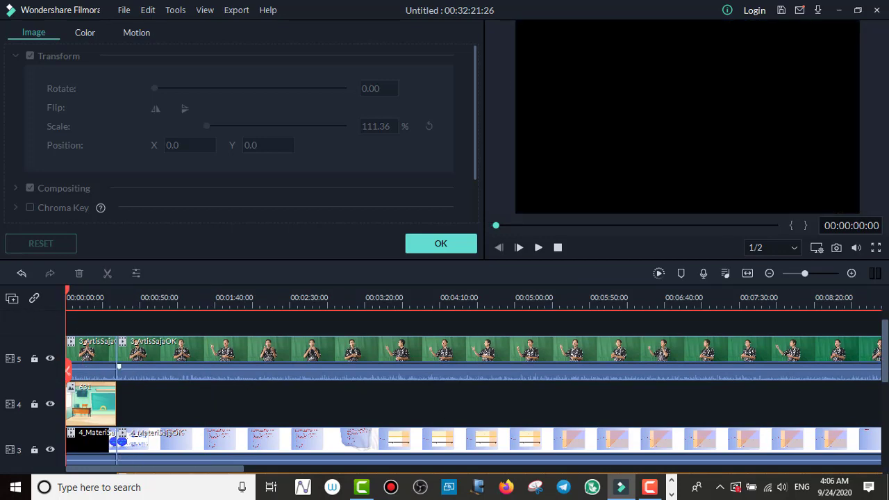
pyautogui.moveTo(885, 361); pyautogui.dragTo(885, 441)
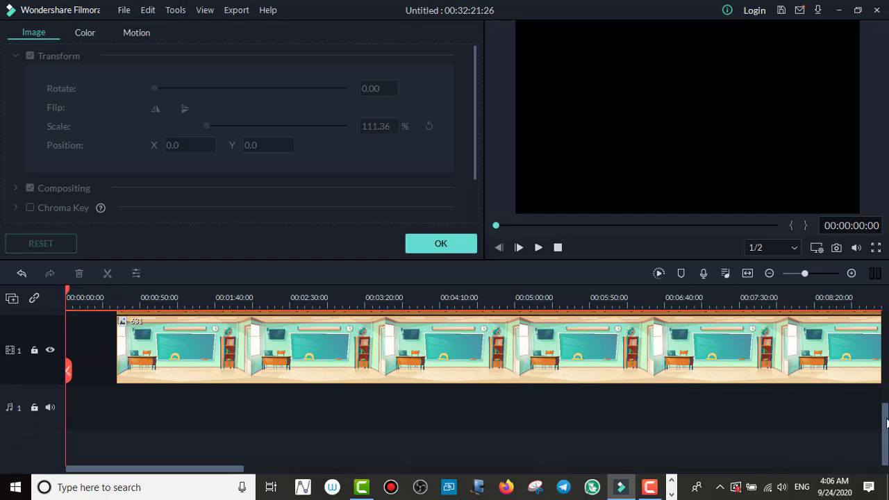
pyautogui.moveTo(886, 423); pyautogui.dragTo(883, 304)
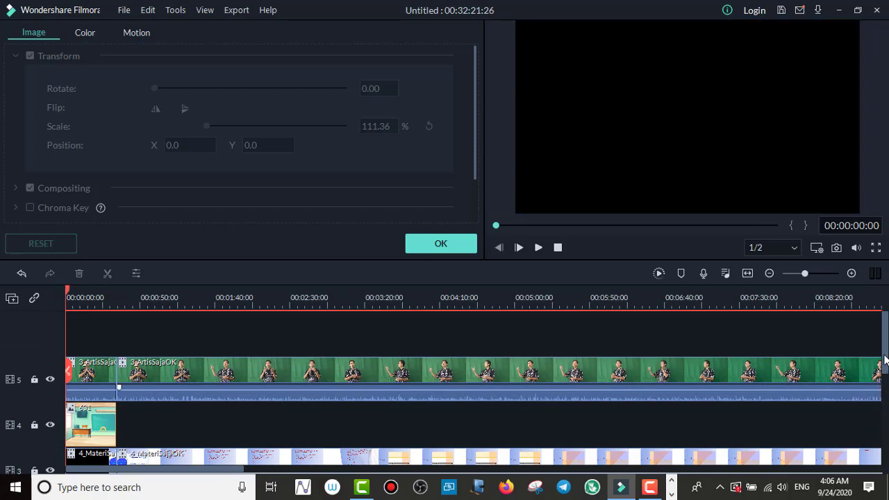
# Close the clip settings and import the introOK and OutroOK videos from the ASET_TUGAS2_OK folder into the project media
pyautogui.scroll(-5, 886, 353)
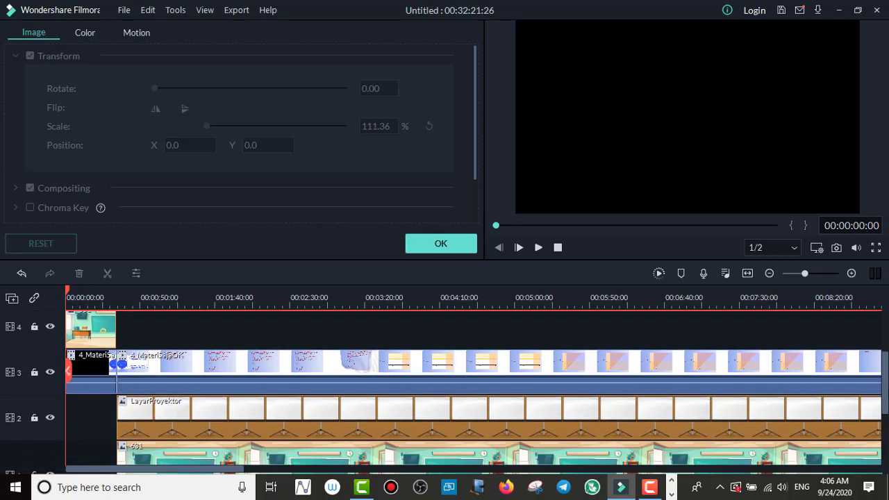
pyautogui.scroll(5, 886, 361)
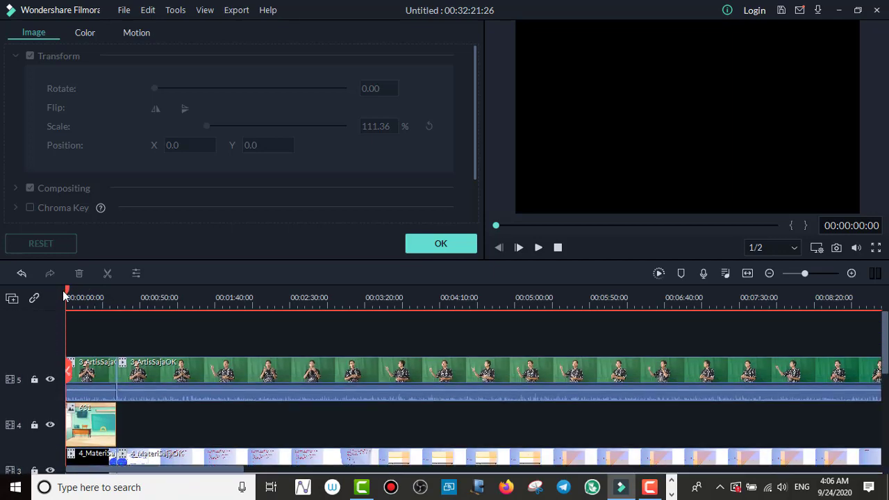
pyautogui.click(440, 245)
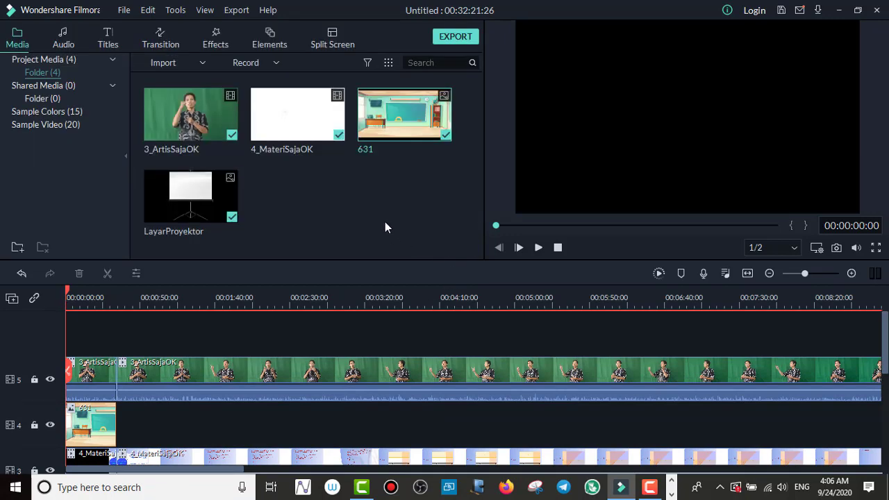
pyautogui.rightClick(355, 188)
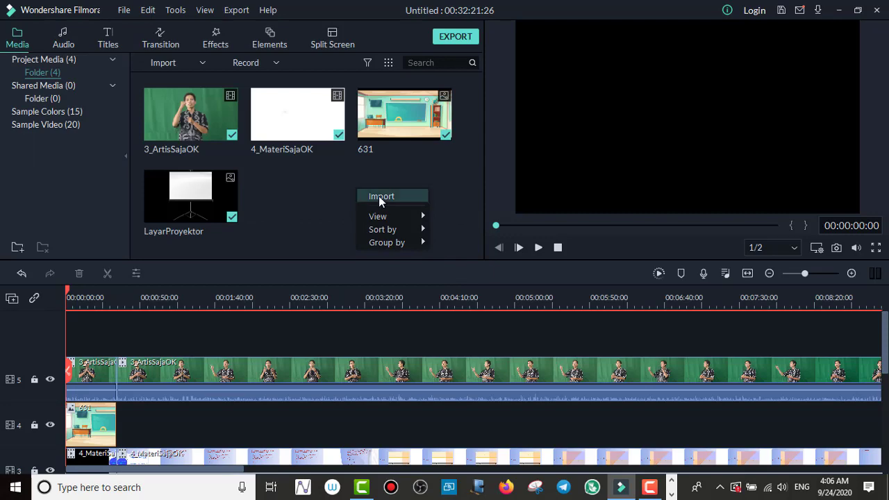
pyautogui.click(379, 195)
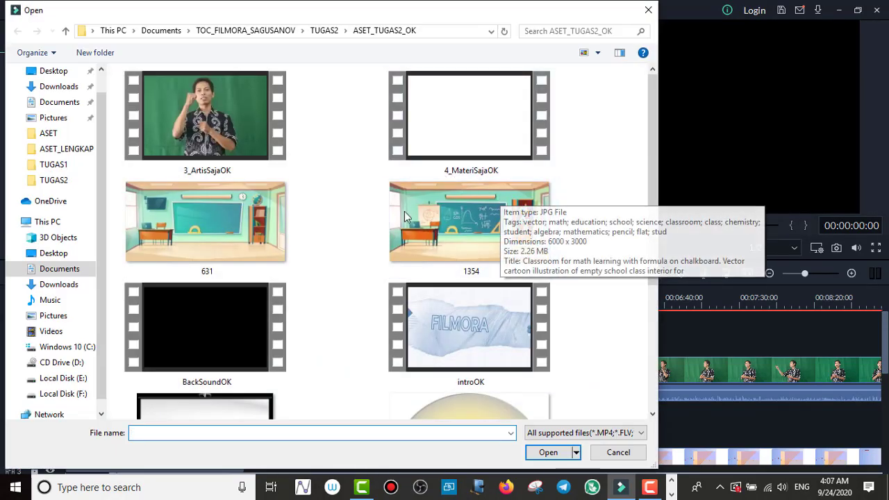
pyautogui.scroll(-2, 450, 288)
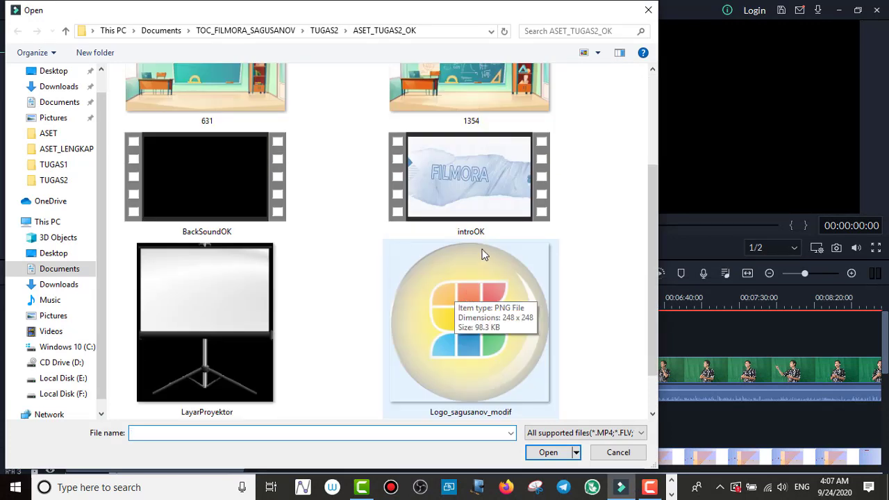
pyautogui.click(476, 188)
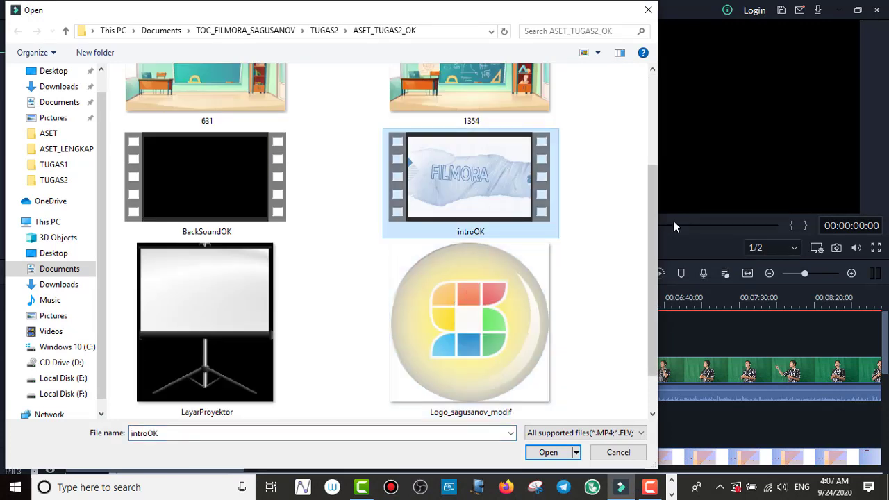
pyautogui.moveTo(654, 214); pyautogui.dragTo(660, 313)
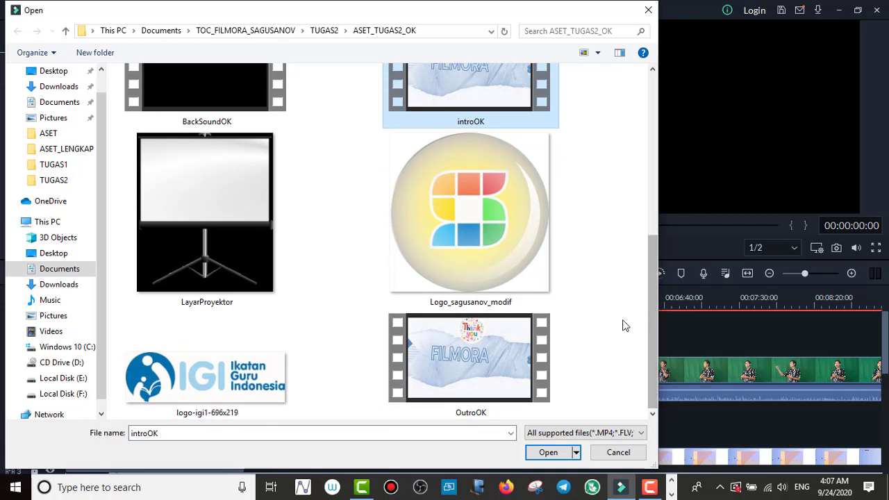
pyautogui.keyDown('ctrl'); pyautogui.click(484, 368); pyautogui.keyUp('ctrl')
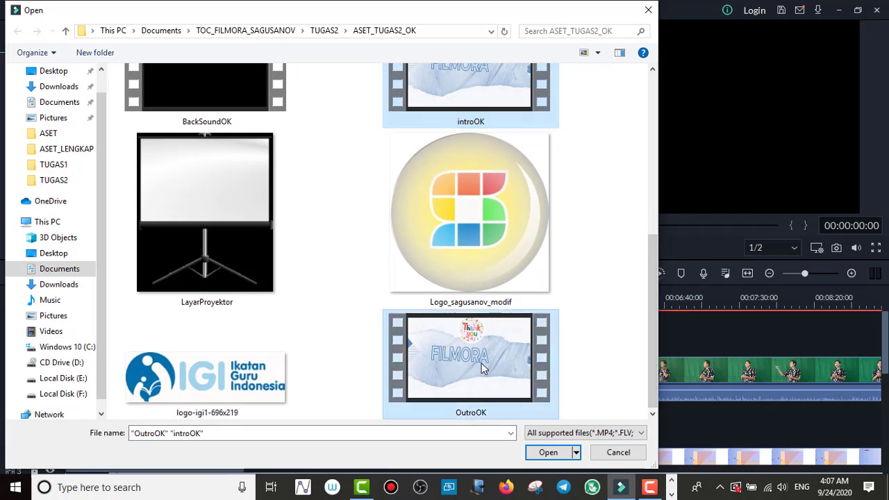
pyautogui.click(548, 452)
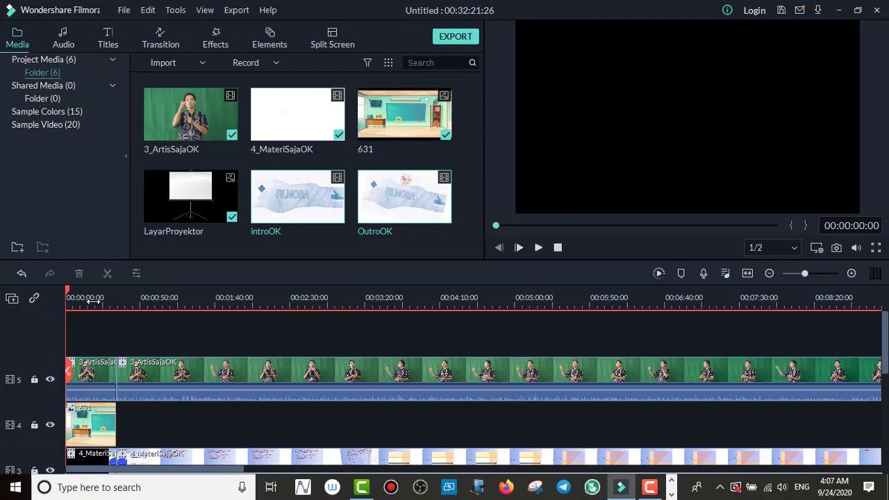
# Add the introOK video to a new track above the presenter clips, starting at 00:00:00:00
pyautogui.moveTo(337, 217)
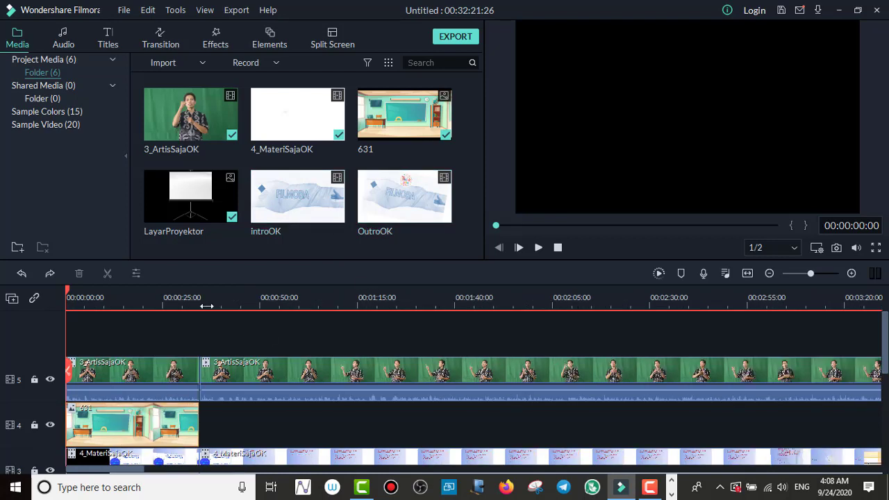
pyautogui.scroll(-1, 139, 360)
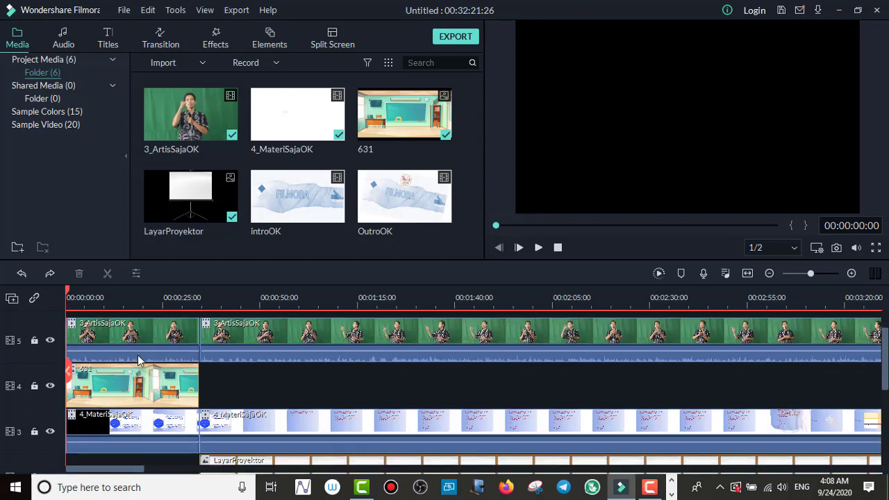
pyautogui.scroll(-1, 139, 360)
pyautogui.scroll(-2, 136, 360)
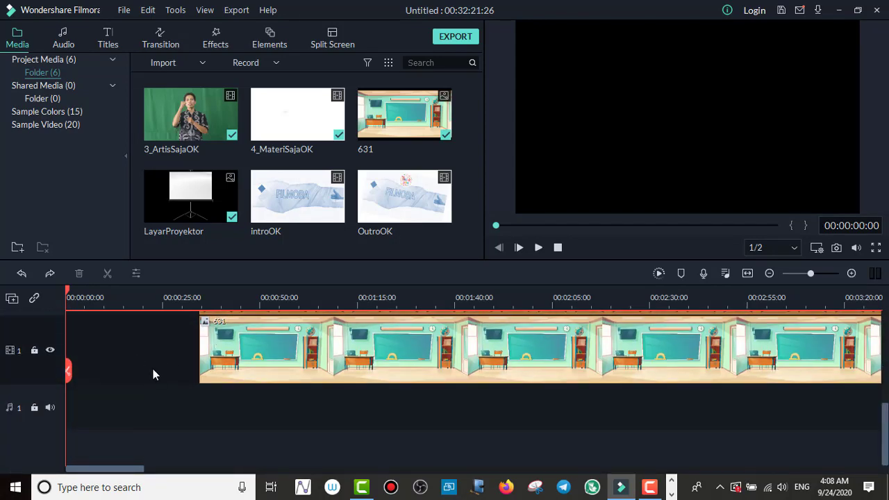
pyautogui.scroll(1, 152, 369)
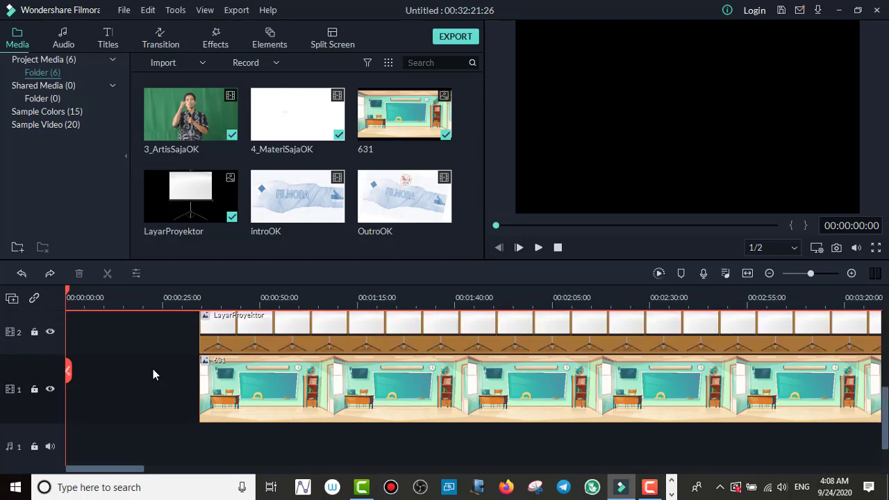
pyautogui.scroll(4, 153, 368)
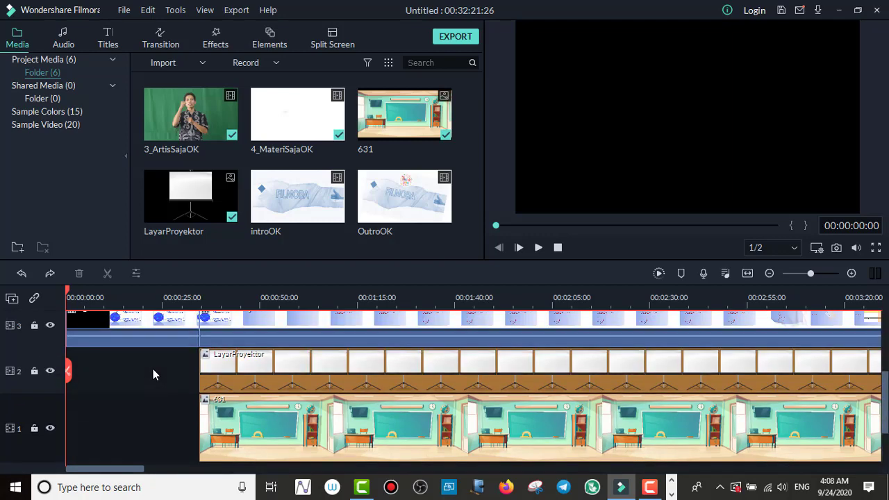
pyautogui.scroll(2, 153, 374)
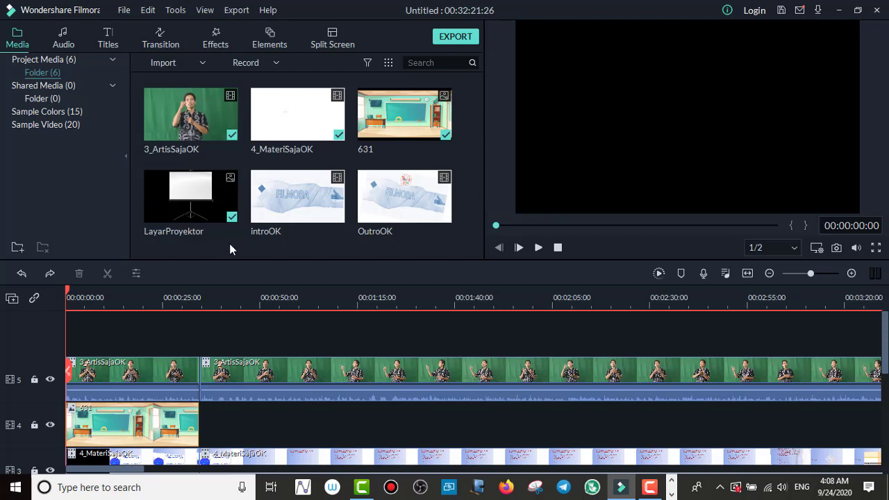
pyautogui.rightClick(280, 192)
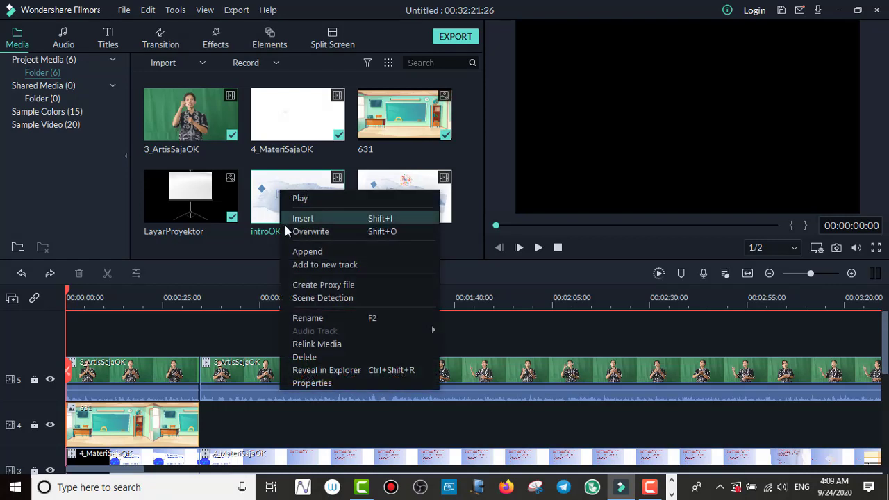
pyautogui.click(337, 264)
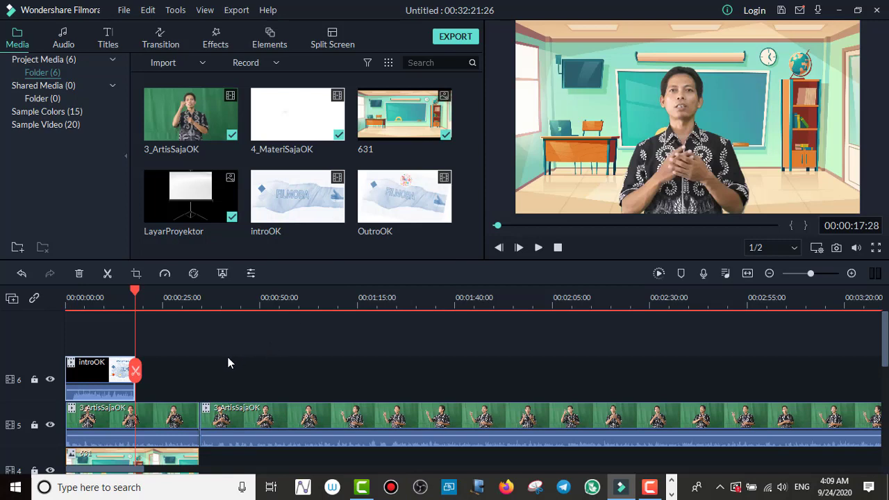
# Select every clip on all tracks except introOK and shift them together to start where the intro ends, at 00:00:17:28
pyautogui.scroll(-1, 150, 345)
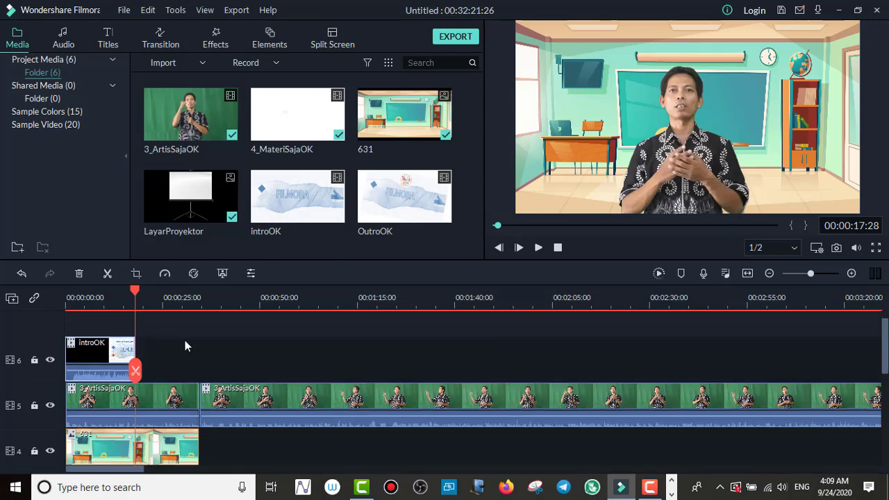
pyautogui.scroll(1, 165, 348)
pyautogui.scroll(-2, 166, 347)
pyautogui.scroll(2, 186, 340)
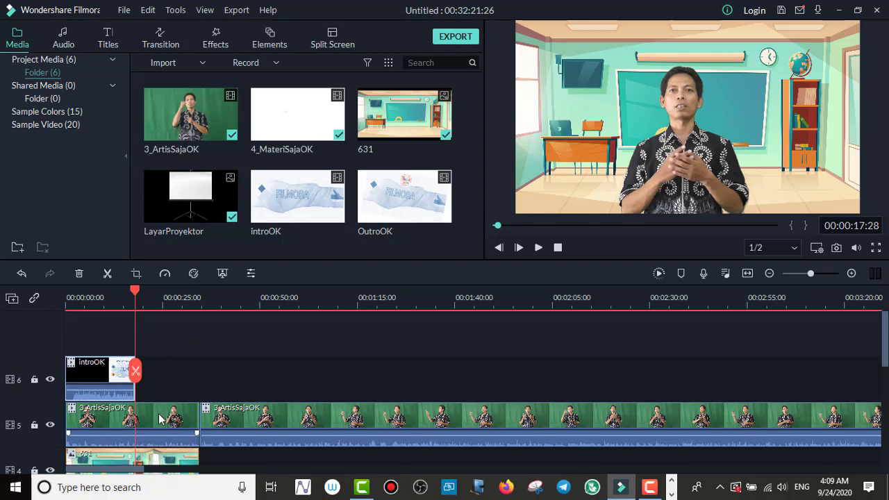
pyautogui.click(195, 381)
pyautogui.click(193, 381)
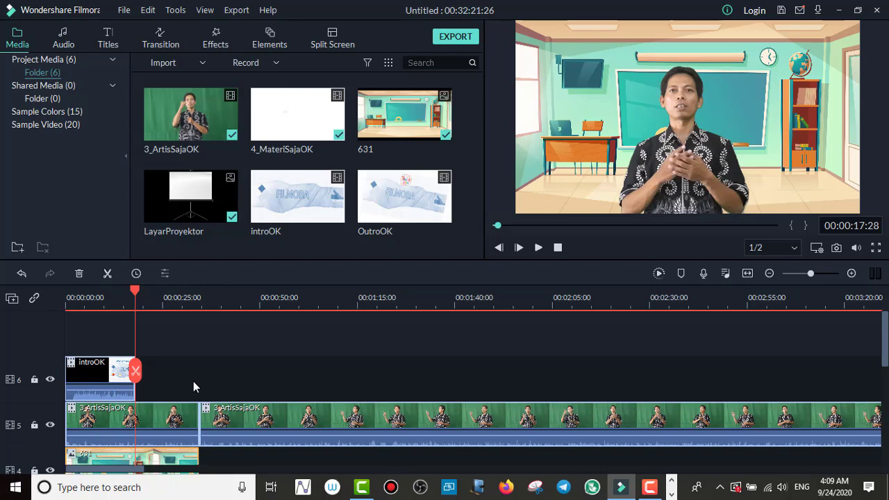
pyautogui.scroll(-3, 258, 371)
pyautogui.scroll(-10, 261, 368)
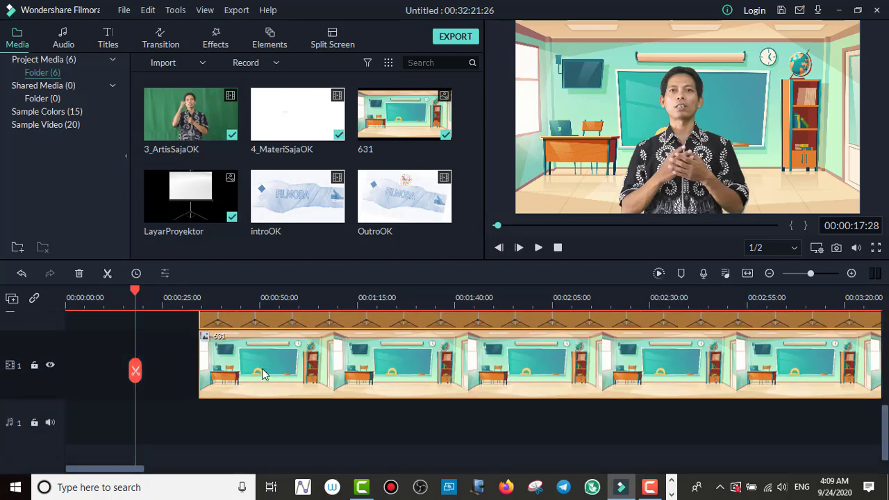
pyautogui.click(243, 368)
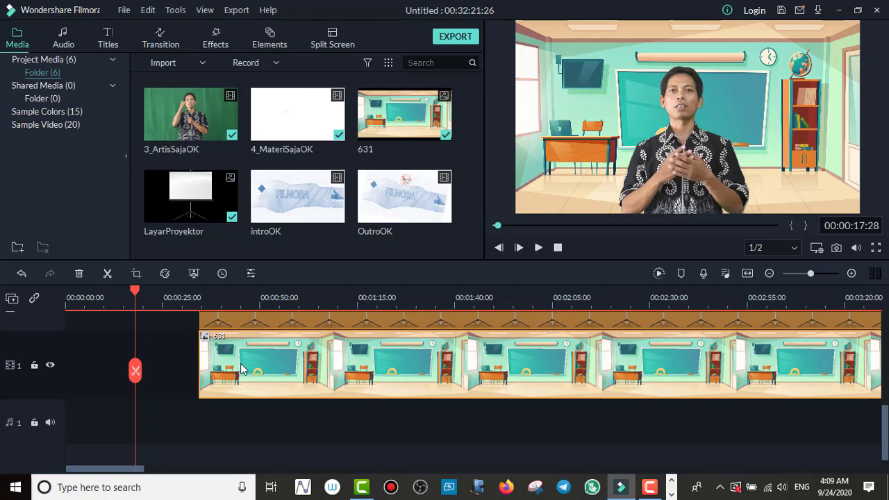
pyautogui.click(288, 419)
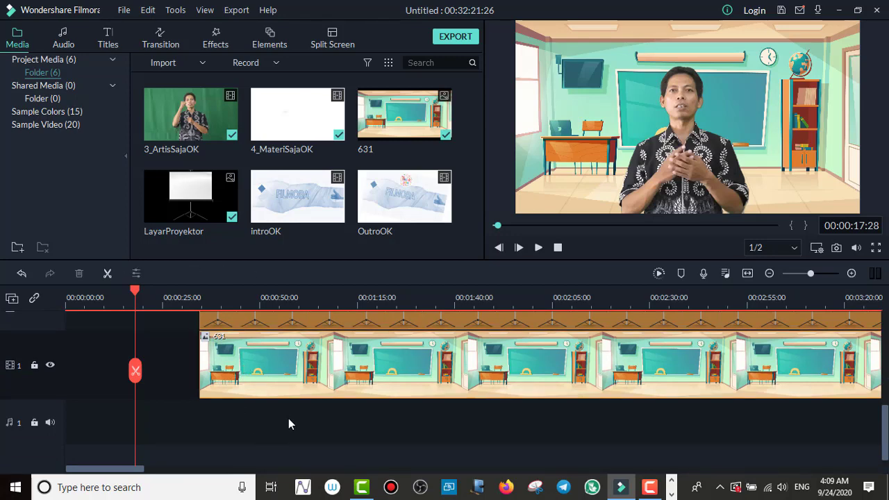
pyautogui.scroll(4, 288, 418)
pyautogui.click(290, 420)
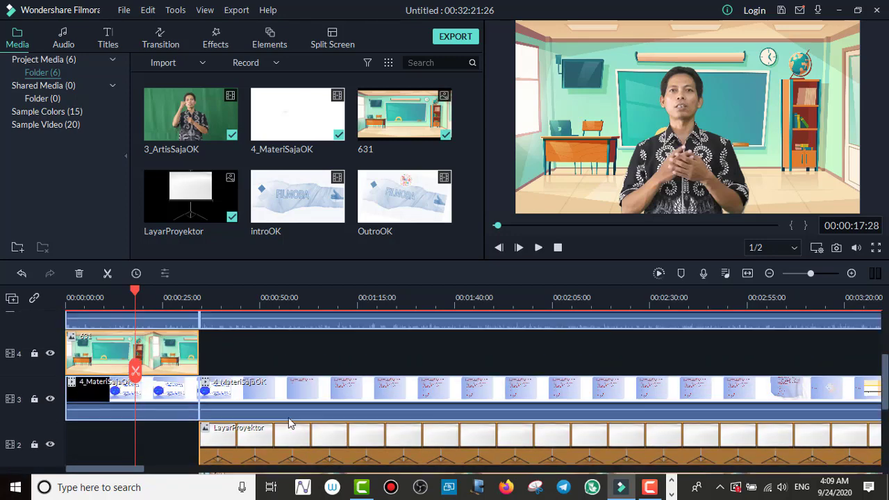
pyautogui.scroll(3, 289, 423)
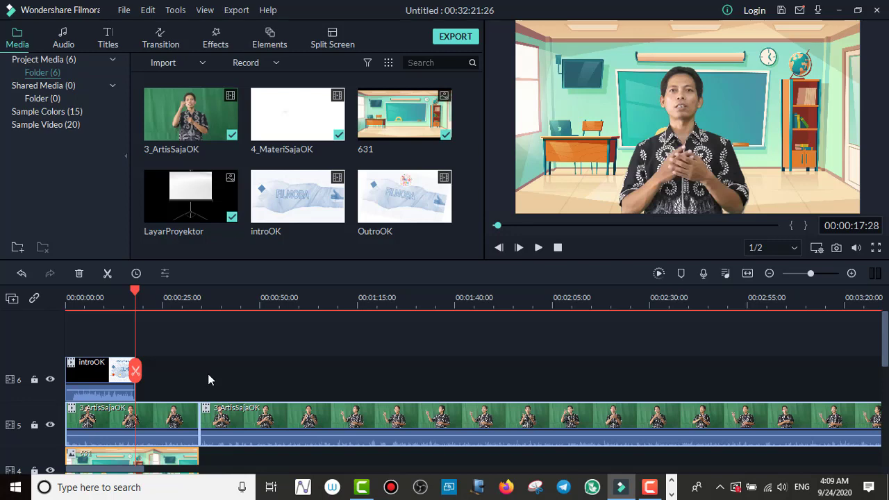
pyautogui.click(164, 416)
pyautogui.moveTo(118, 472); pyautogui.dragTo(87, 498)
pyautogui.moveTo(150, 424); pyautogui.dragTo(214, 422)
# Nudge the shifted group of clips about three frames later, just past the end of the intro
pyautogui.scroll(-2, 213, 421)
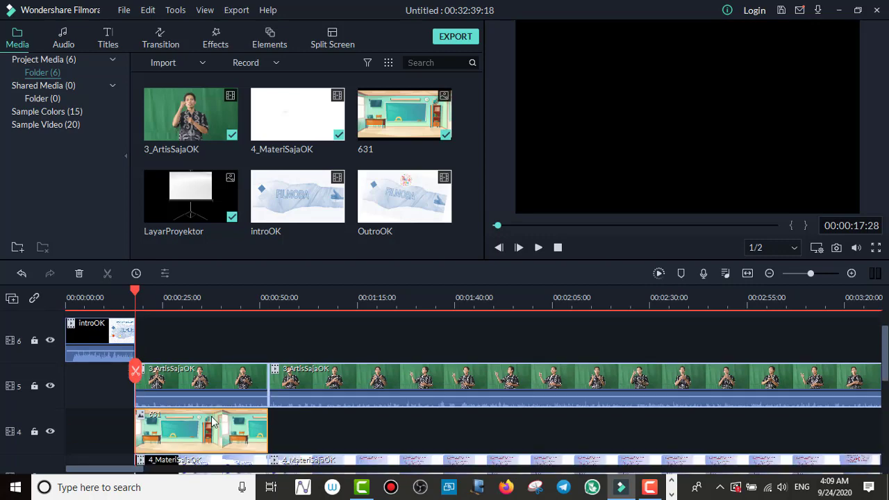
pyautogui.scroll(-2, 212, 421)
pyautogui.scroll(3, 207, 420)
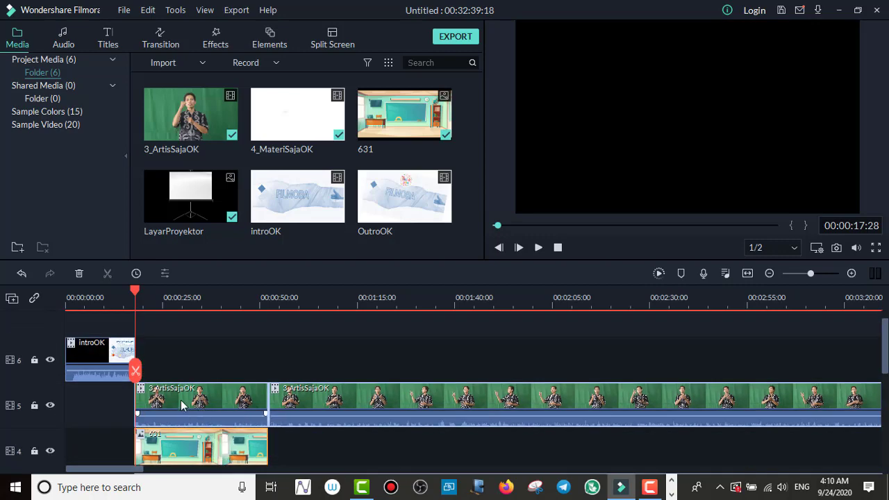
pyautogui.moveTo(180, 396)
pyautogui.mouseDown()
pyautogui.moveTo(229, 399)
pyautogui.moveTo(186, 406)
pyautogui.mouseUp()
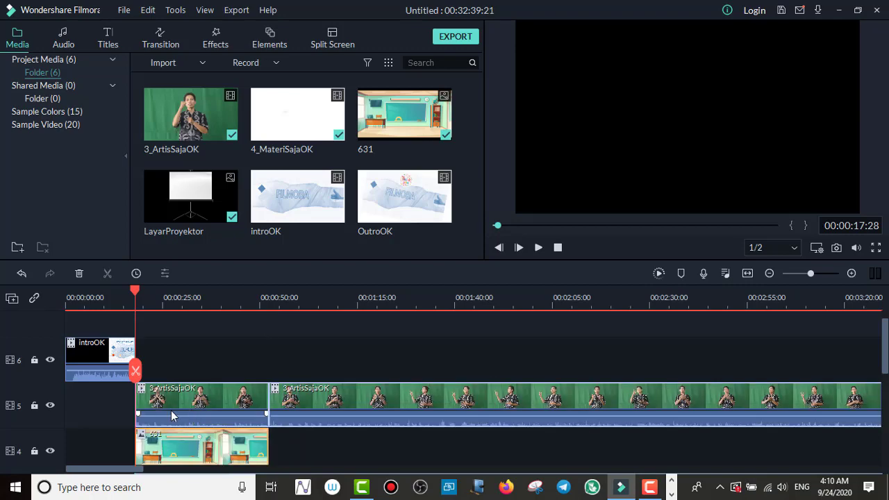
# Examine the lower tracks and the far end of the timeline to check how the shifted clips line up
pyautogui.scroll(-2, 174, 412)
pyautogui.scroll(-8, 177, 408)
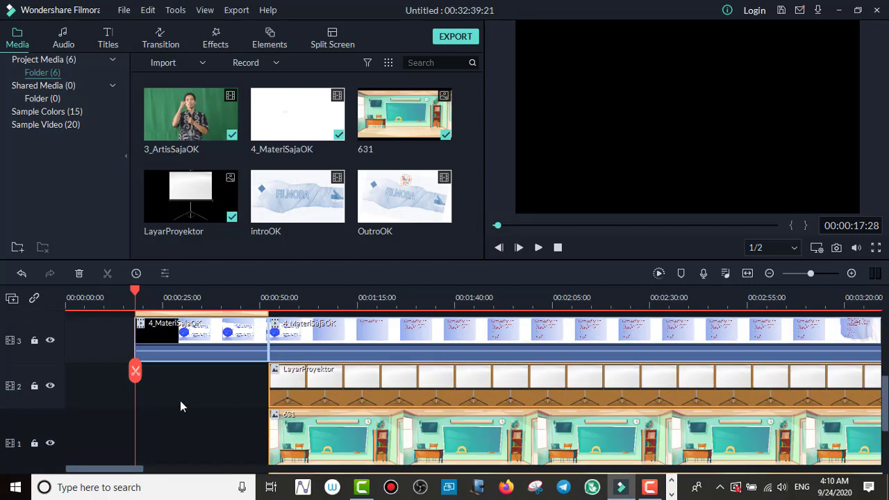
pyautogui.scroll(-1, 184, 399)
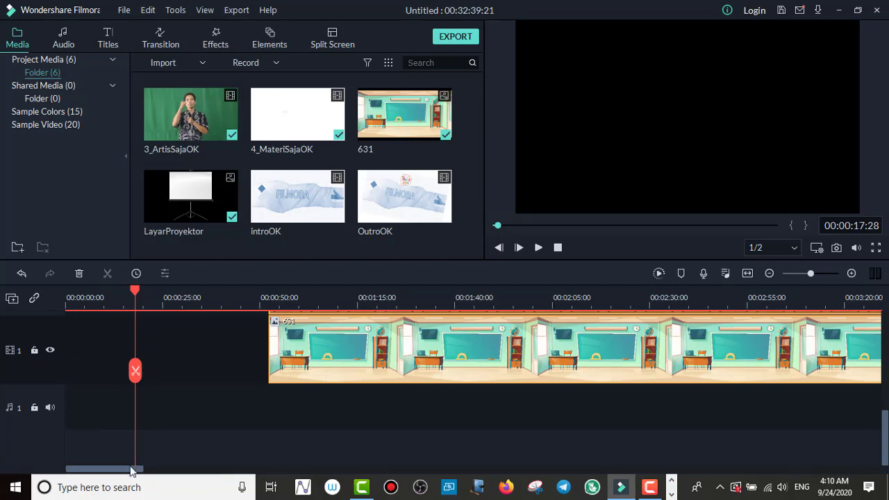
pyautogui.moveTo(131, 470); pyautogui.dragTo(802, 489)
pyautogui.scroll(8, 783, 431)
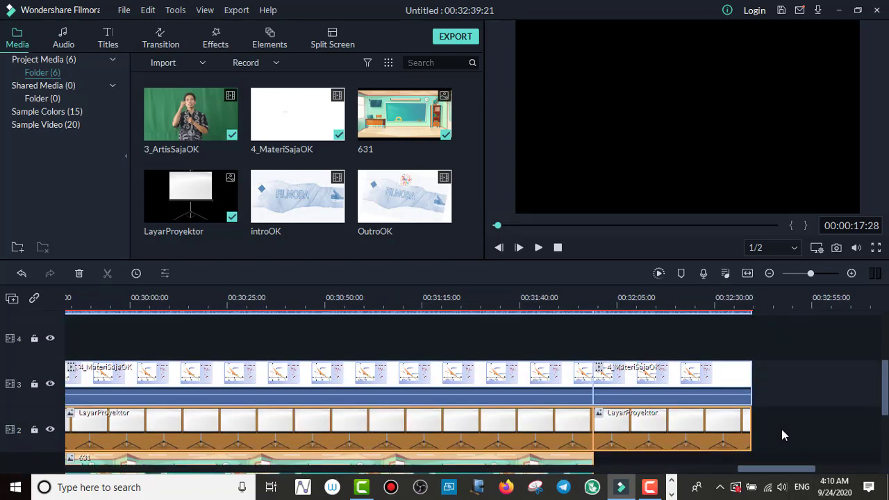
pyautogui.scroll(2, 781, 435)
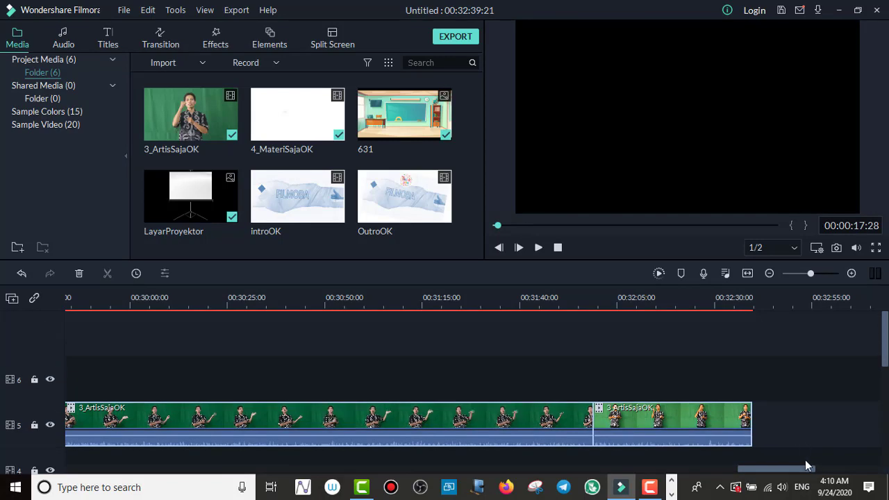
pyautogui.moveTo(798, 473); pyautogui.dragTo(117, 490)
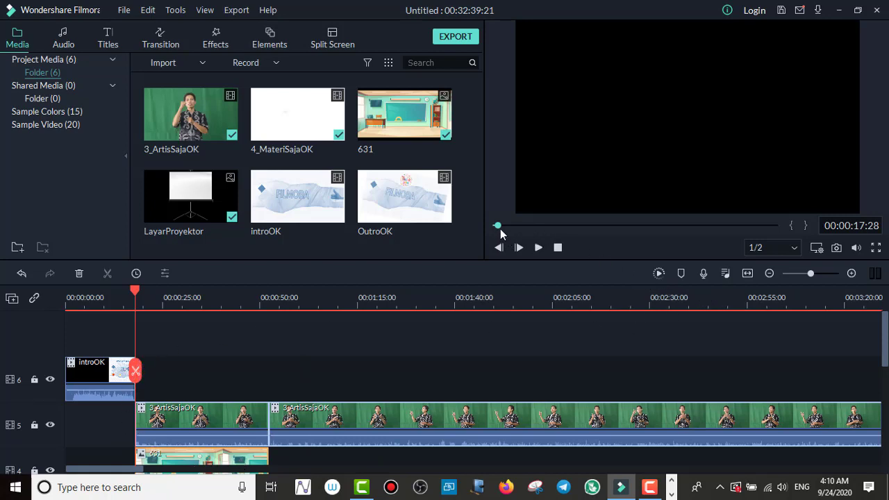
# Append the OutroOK video to the timeline after the last lesson clips, which end at 00:32:39:21
pyautogui.moveTo(500, 229); pyautogui.dragTo(794, 269)
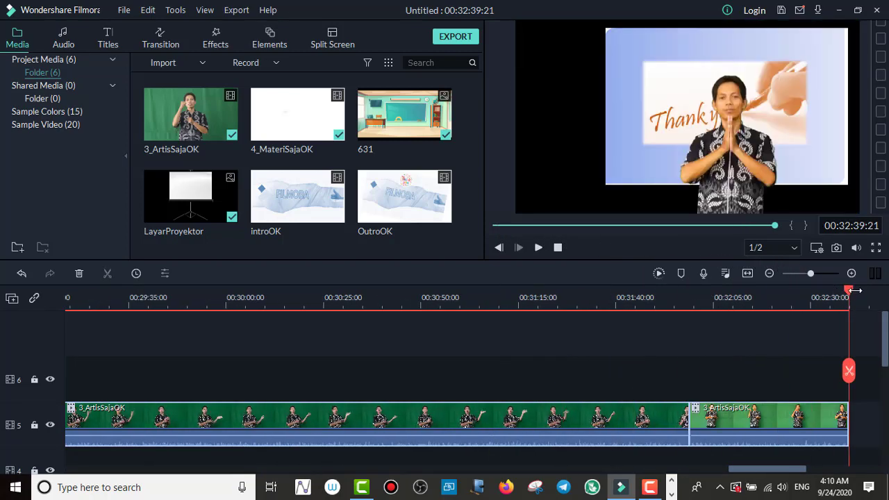
pyautogui.moveTo(853, 296); pyautogui.dragTo(852, 295)
pyautogui.moveTo(775, 226)
pyautogui.mouseDown()
pyautogui.moveTo(758, 227)
pyautogui.moveTo(785, 236)
pyautogui.mouseUp()
pyautogui.moveTo(399, 222)
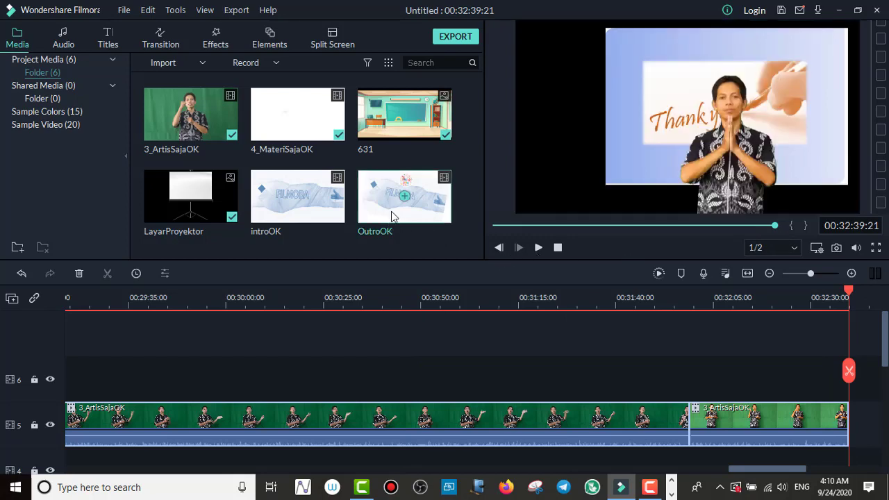
pyautogui.rightClick(379, 215)
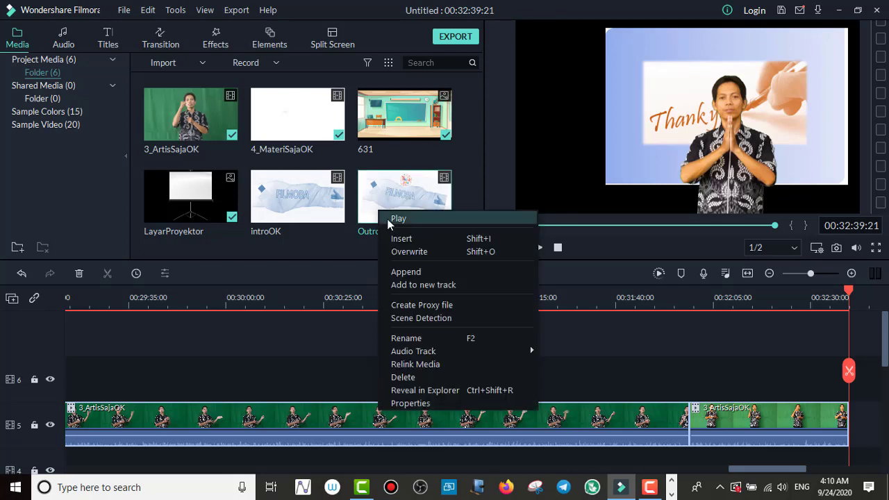
pyautogui.click(417, 272)
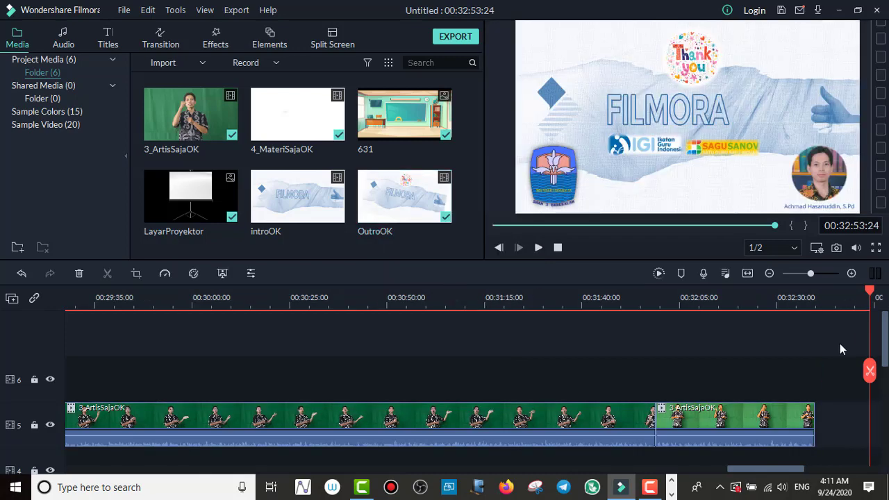
# Add the Countdown 2 sample video to track 6 directly after the introOK clip
pyautogui.moveTo(883, 348); pyautogui.dragTo(885, 307)
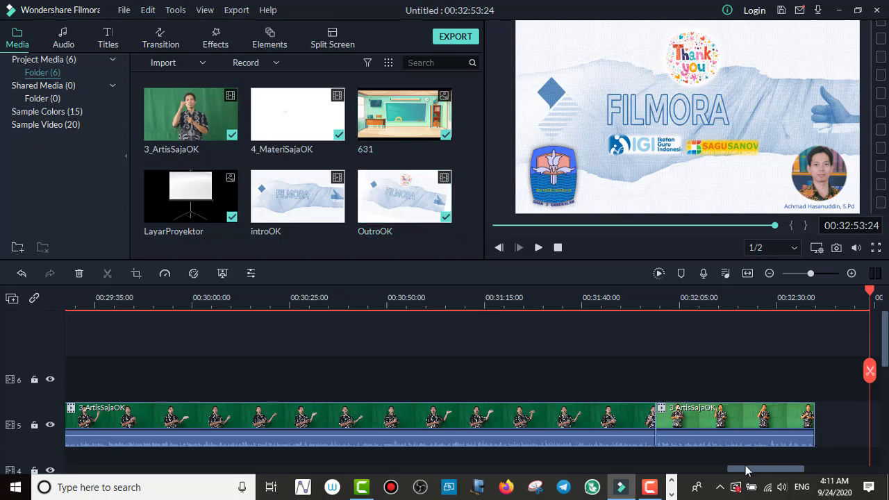
pyautogui.moveTo(759, 475); pyautogui.dragTo(69, 484)
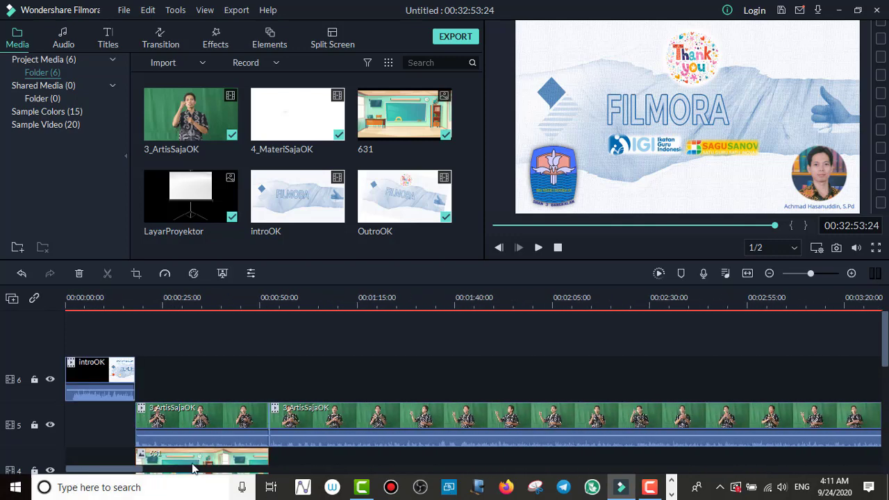
pyautogui.scroll(-1, 886, 344)
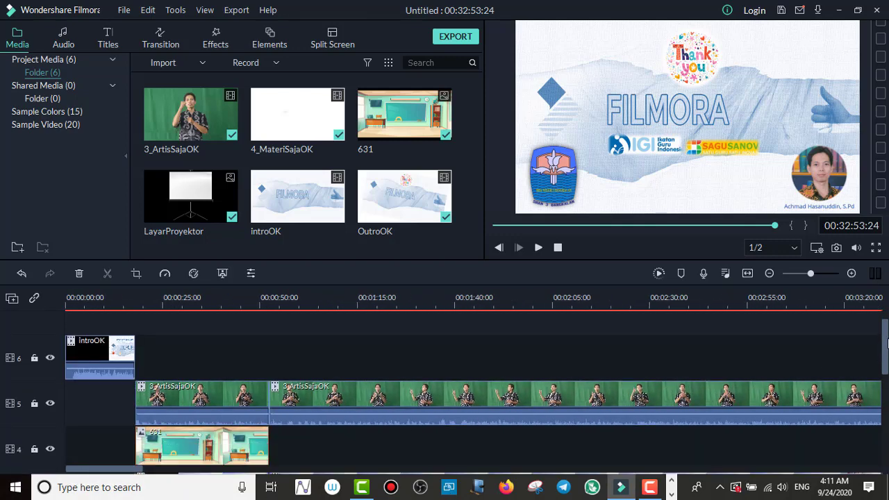
pyautogui.scroll(1, 886, 344)
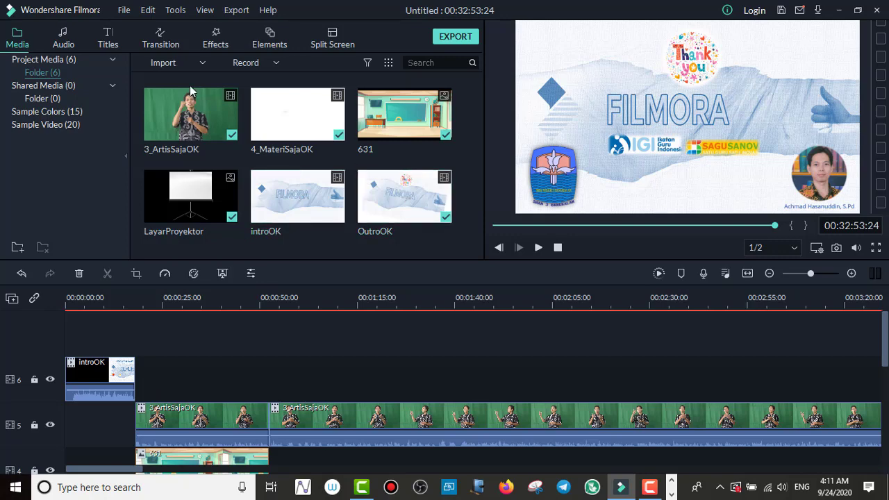
pyautogui.click(58, 127)
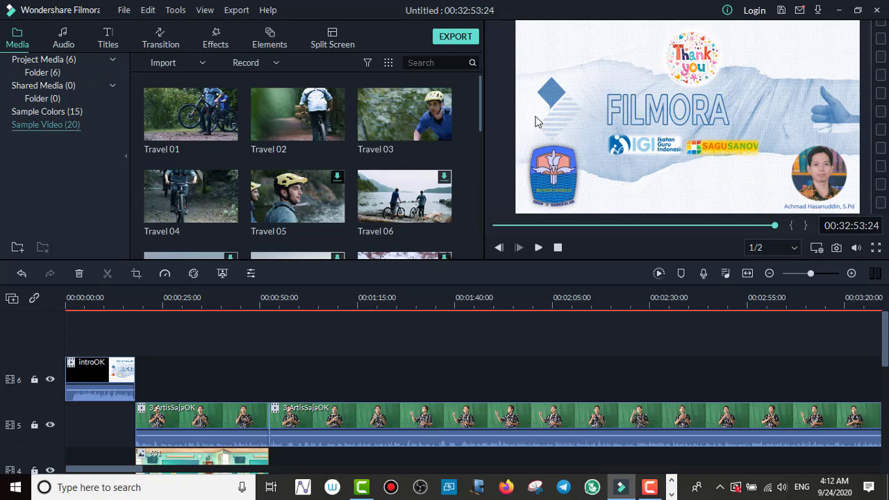
pyautogui.moveTo(480, 94); pyautogui.dragTo(475, 186)
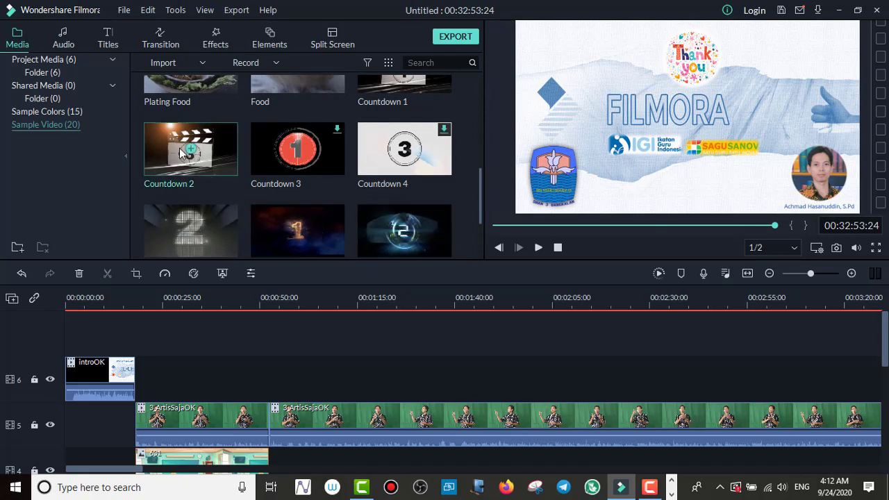
pyautogui.moveTo(178, 157); pyautogui.dragTo(146, 378)
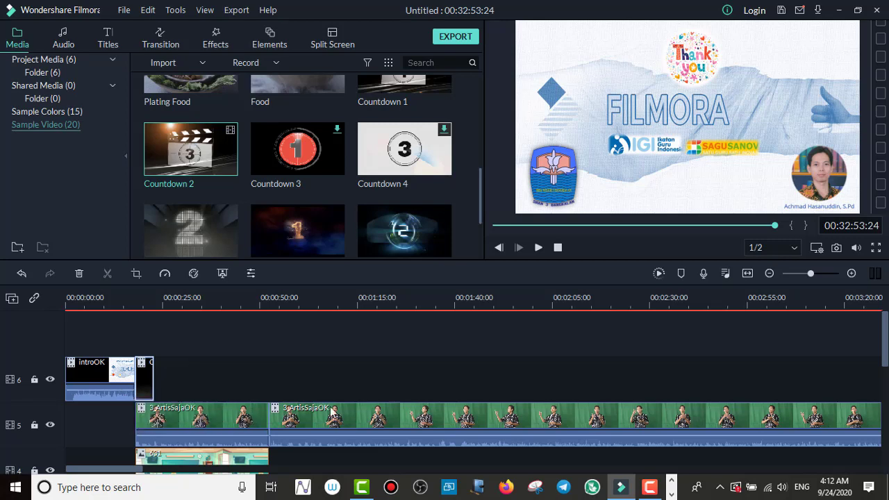
# Select all clips on all tracks except introOK and Countdown 2 and shift them together to start where the countdown ends
pyautogui.click(176, 375)
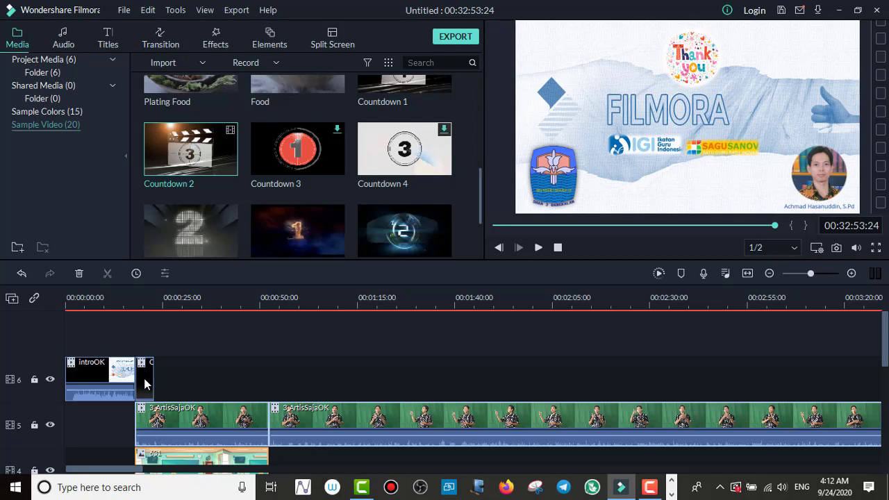
pyautogui.moveTo(223, 432)
pyautogui.moveTo(190, 417); pyautogui.dragTo(209, 413)
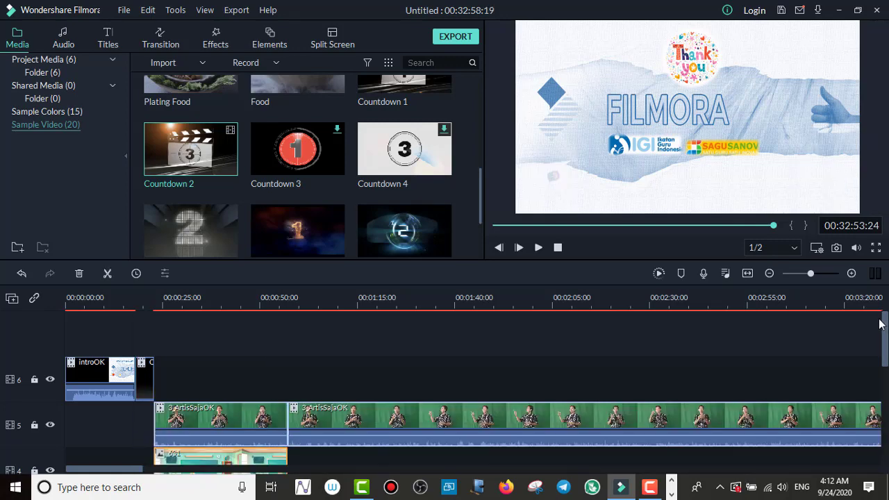
# Examine the lower tracks at the start and end of the timeline to check the alignment of the shifted clips and OutroOK
pyautogui.moveTo(883, 325); pyautogui.dragTo(883, 444)
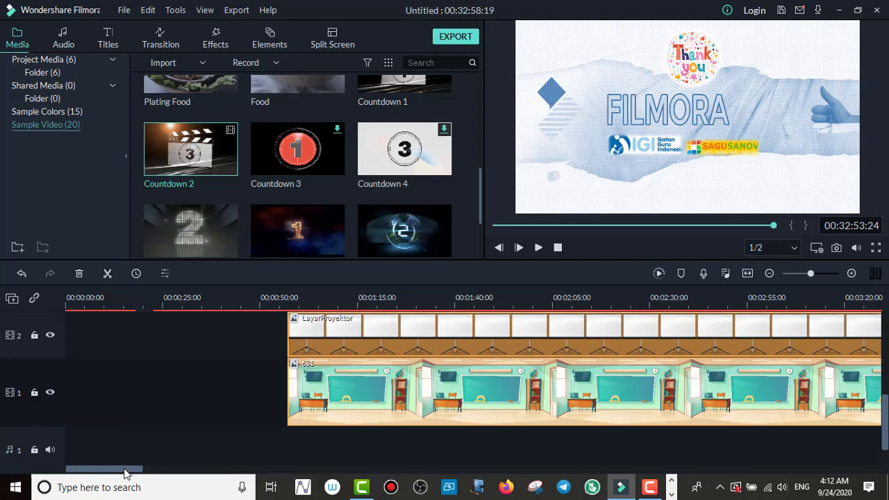
pyautogui.moveTo(125, 469); pyautogui.dragTo(792, 461)
pyautogui.moveTo(865, 465); pyautogui.dragTo(842, 474)
pyautogui.moveTo(885, 426); pyautogui.dragTo(885, 455)
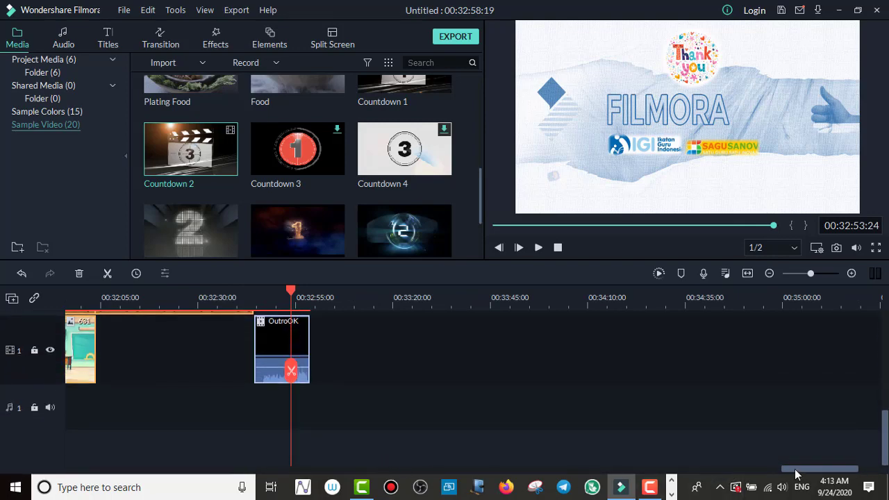
pyautogui.moveTo(797, 474); pyautogui.dragTo(62, 466)
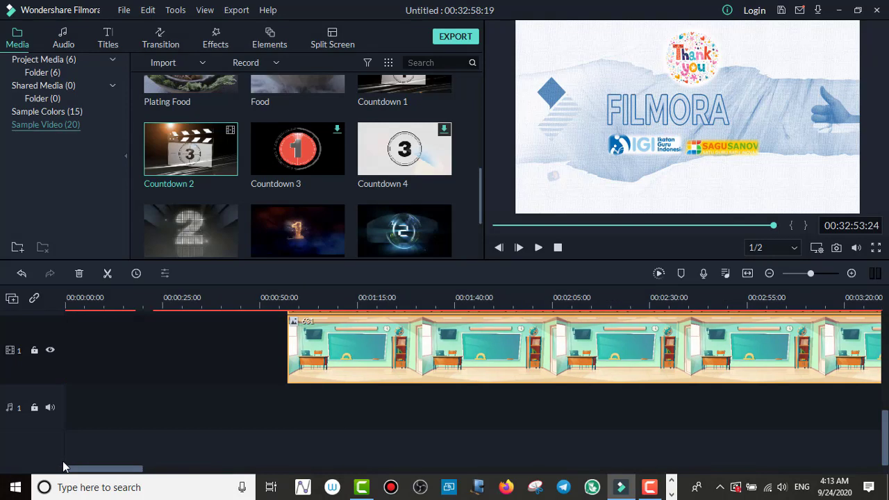
pyautogui.moveTo(885, 430); pyautogui.dragTo(886, 331)
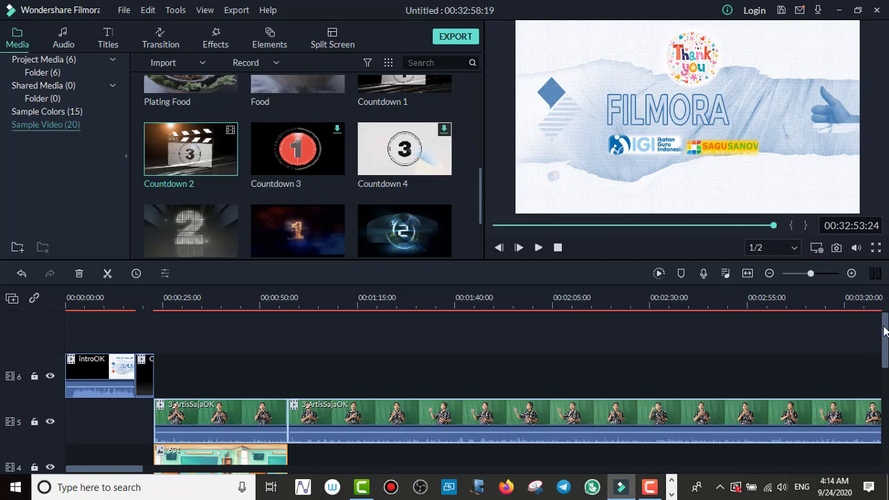
pyautogui.moveTo(887, 344); pyautogui.dragTo(887, 432)
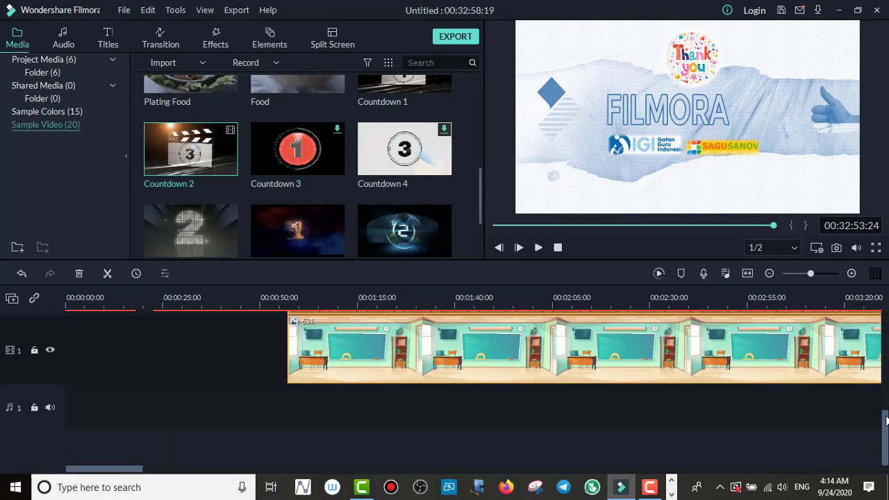
pyautogui.moveTo(887, 420); pyautogui.dragTo(882, 318)
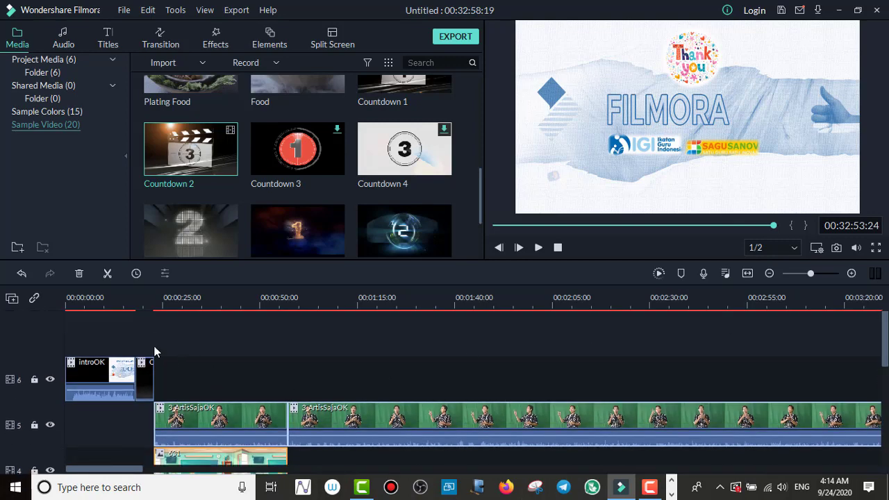
# Play the project from the beginning through the intro and raise the system volume to hear its sound
pyautogui.click(80, 297)
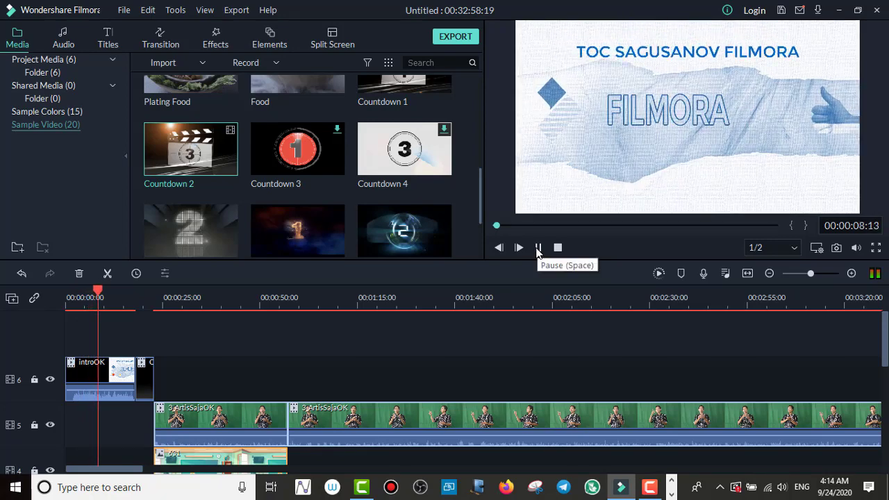
pyautogui.press('XF86AudioRaiseVolume')
pyautogui.press('XF86AudioRaiseVolume')
pyautogui.press('XF86AudioRaiseVolume')
pyautogui.press('XF86AudioRaiseVolume')
pyautogui.press('XF86AudioRaiseVolume')
pyautogui.press('XF86AudioRaiseVolume')
pyautogui.press('XF86AudioRaiseVolume')
pyautogui.press('XF86AudioRaiseVolume')
pyautogui.press('XF86AudioRaiseVolume')
pyautogui.press('XF86AudioRaiseVolume')
pyautogui.press('XF86AudioRaiseVolume')
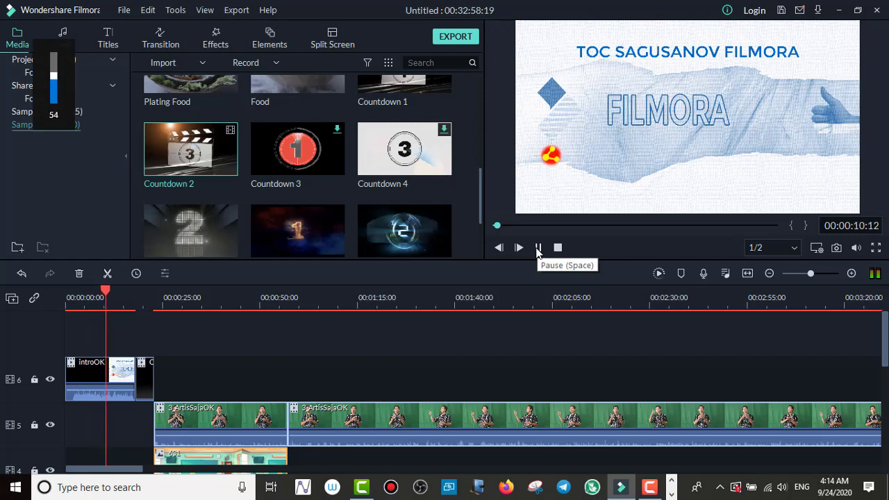
pyautogui.press('XF86AudioRaiseVolume')
pyautogui.press('XF86AudioRaiseVolume')
pyautogui.press('XF86AudioRaiseVolume')
pyautogui.press('XF86AudioRaiseVolume')
pyautogui.press('XF86AudioRaiseVolume')
pyautogui.press('XF86AudioRaiseVolume')
pyautogui.press('XF86AudioRaiseVolume')
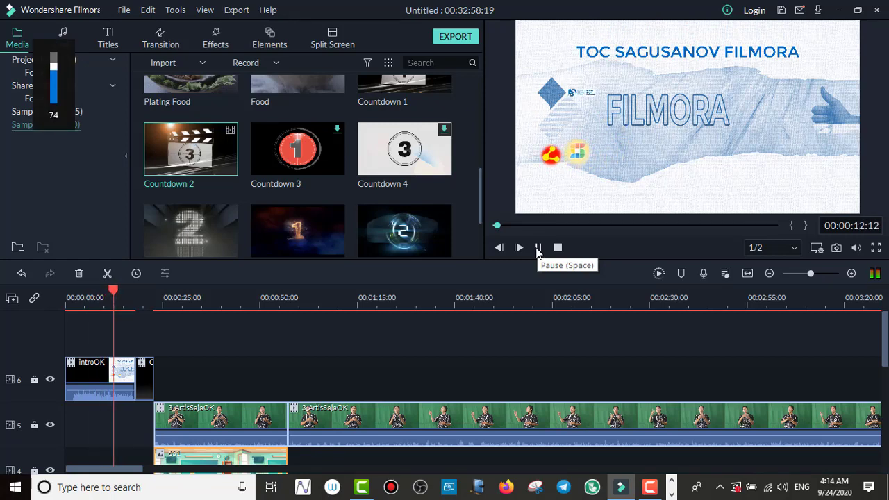
pyautogui.press('XF86AudioRaiseVolume')
pyautogui.press('XF86AudioRaiseVolume')
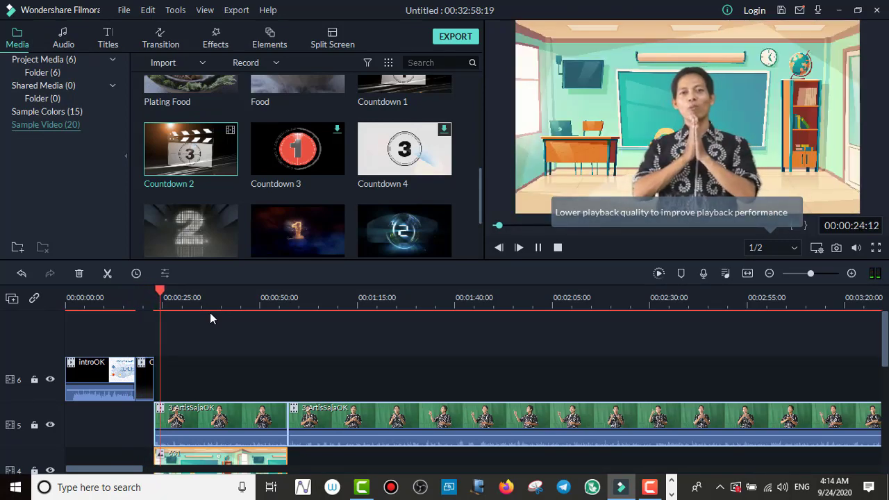
# Replay from the end of the intro through the countdown, and sample the presenter's opening and the early slides up to about 00:03:20
pyautogui.moveTo(171, 292); pyautogui.dragTo(133, 302)
pyautogui.click(538, 250)
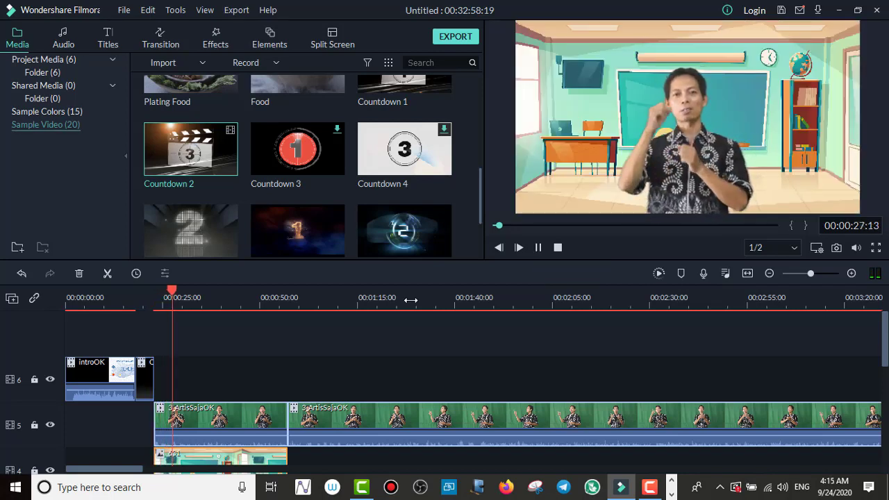
pyautogui.click(309, 297)
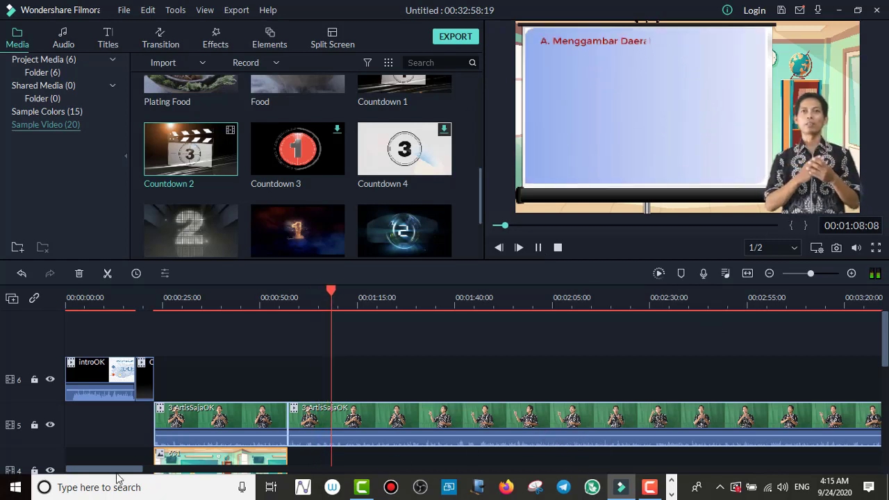
pyautogui.moveTo(118, 477); pyautogui.dragTo(481, 477)
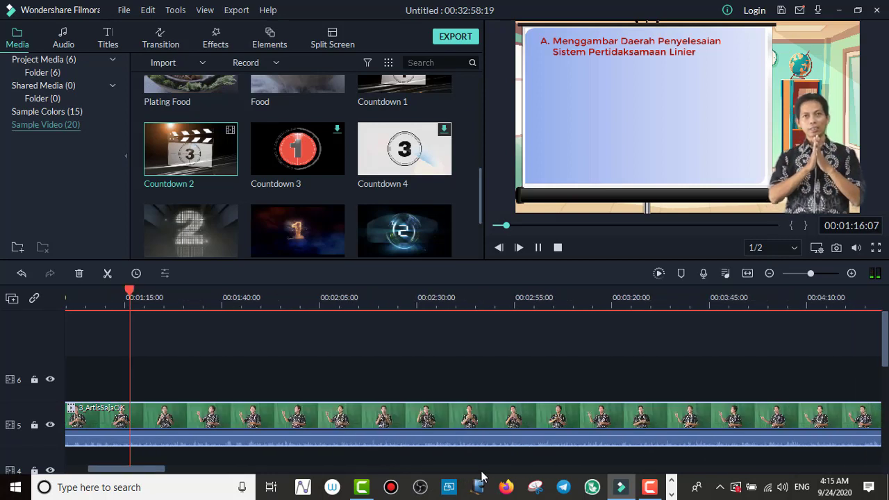
pyautogui.click(348, 299)
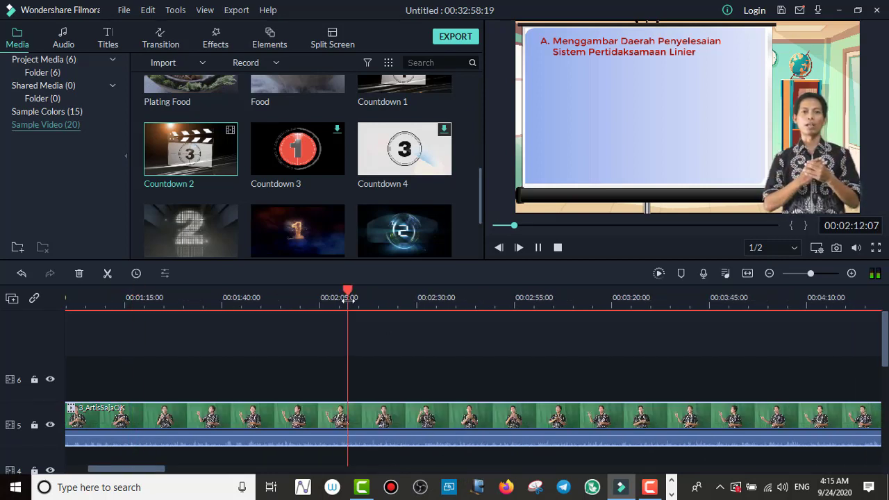
pyautogui.click(606, 300)
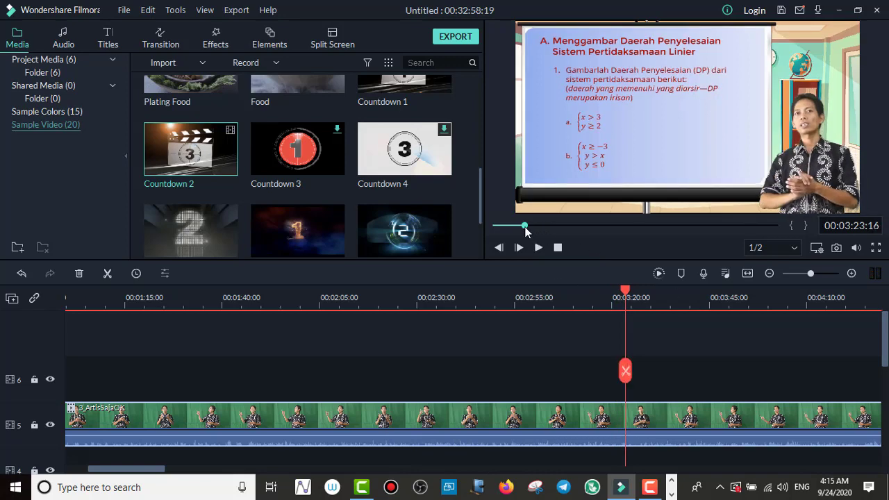
# Preview the lesson's closing part from about 00:30:21 and pause within the final presenter clip at 00:32:13:27
pyautogui.moveTo(525, 226); pyautogui.dragTo(755, 245)
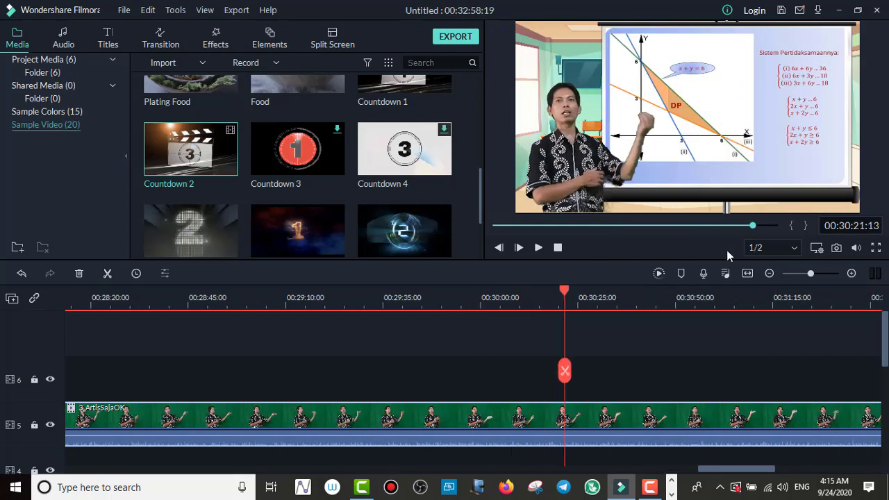
pyautogui.click(538, 248)
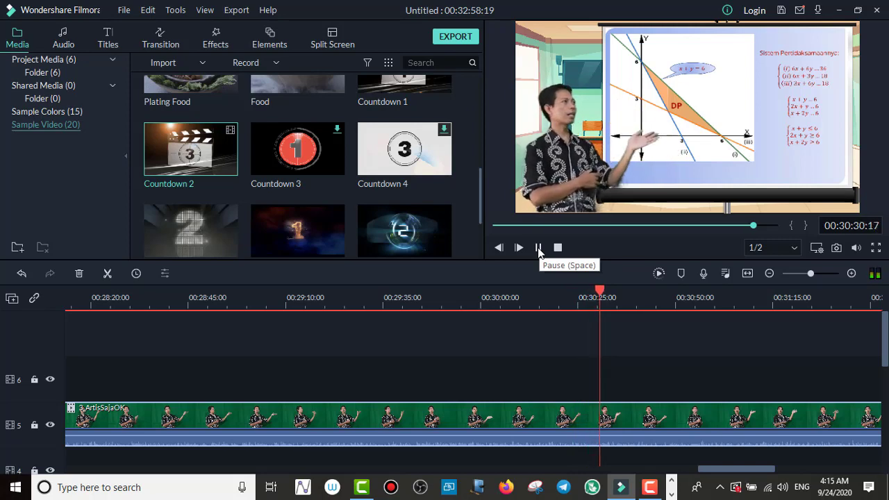
pyautogui.click(764, 226)
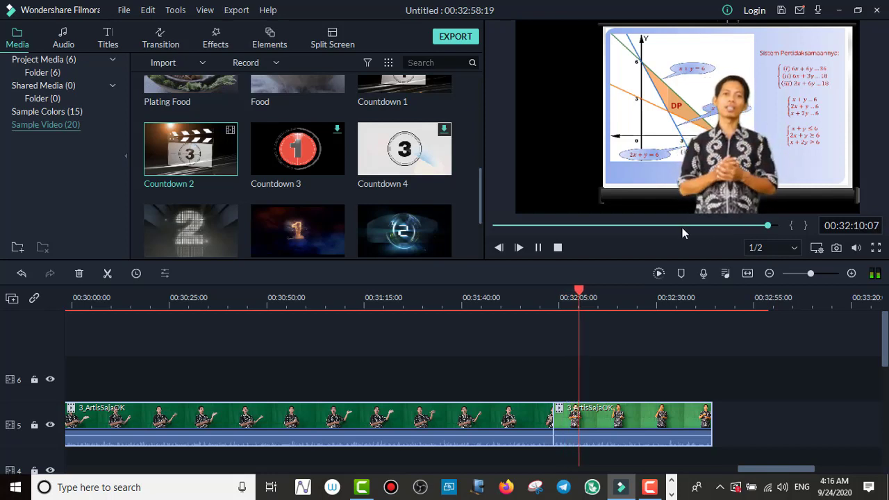
pyautogui.click(539, 248)
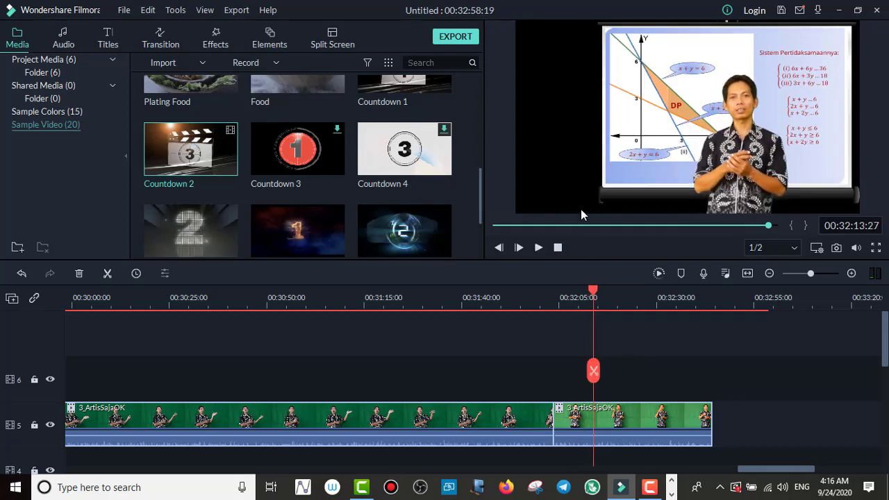
# Extend the last 631 classroom background clip on track 1 up to the start of OutroOK, filling the gap
pyautogui.moveTo(886, 338); pyautogui.dragTo(887, 427)
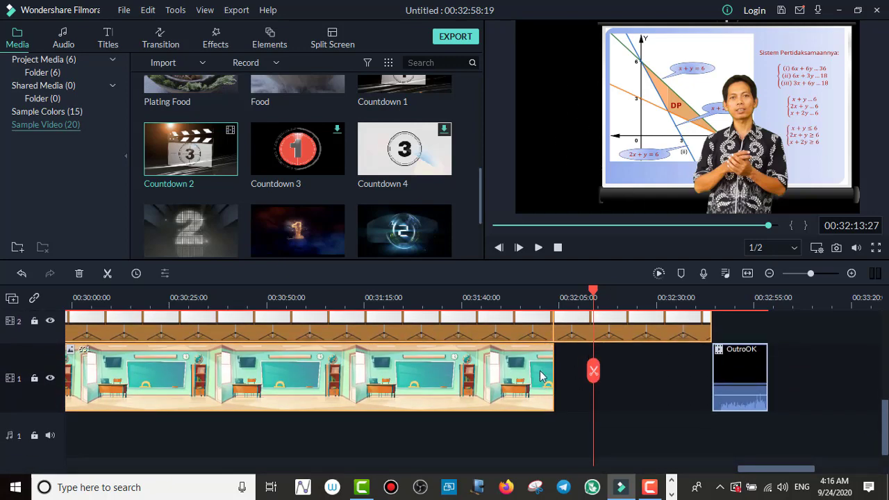
pyautogui.click(525, 377)
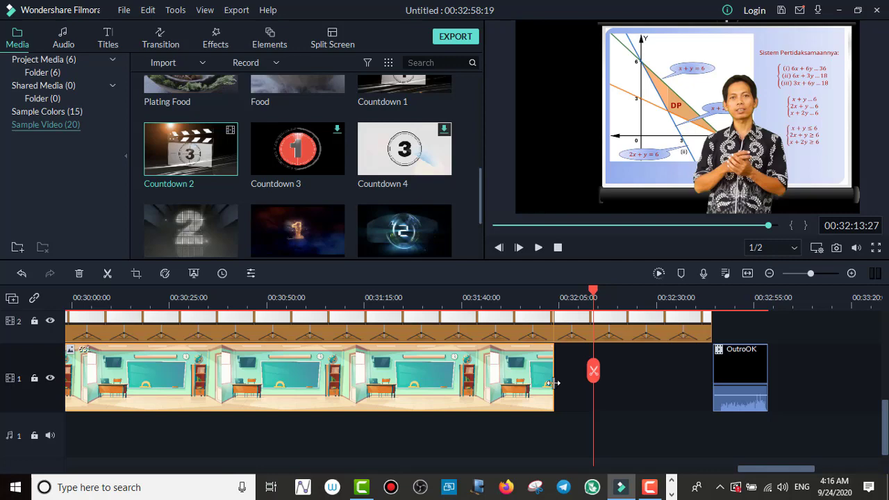
pyautogui.moveTo(553, 383); pyautogui.dragTo(710, 384)
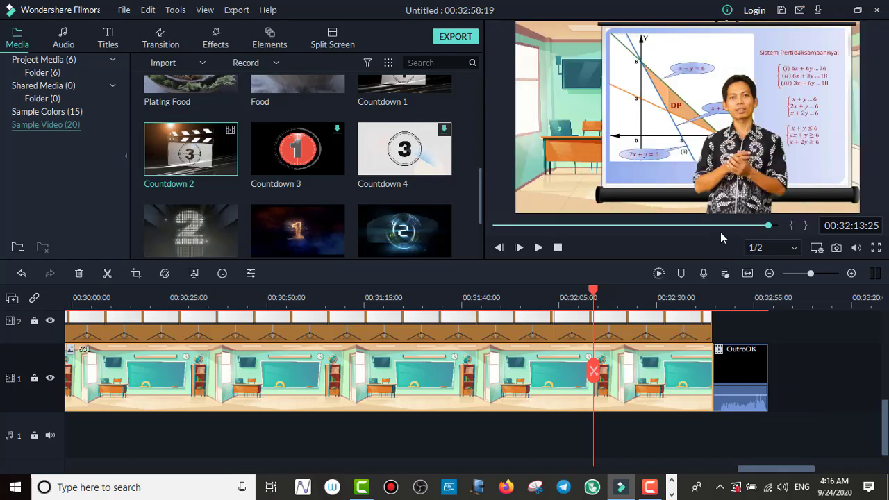
# Play the lesson's ending from 00:32:13 into OutroOK and pause just after the outro begins
pyautogui.click(539, 248)
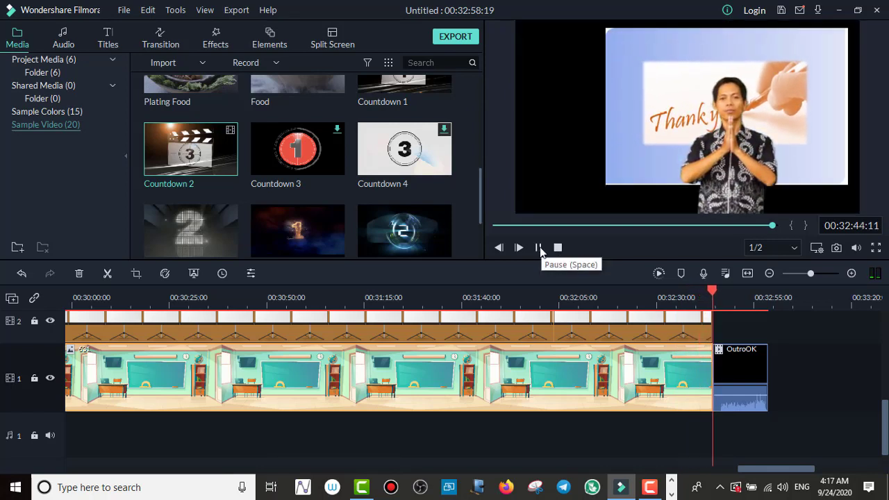
pyautogui.click(540, 248)
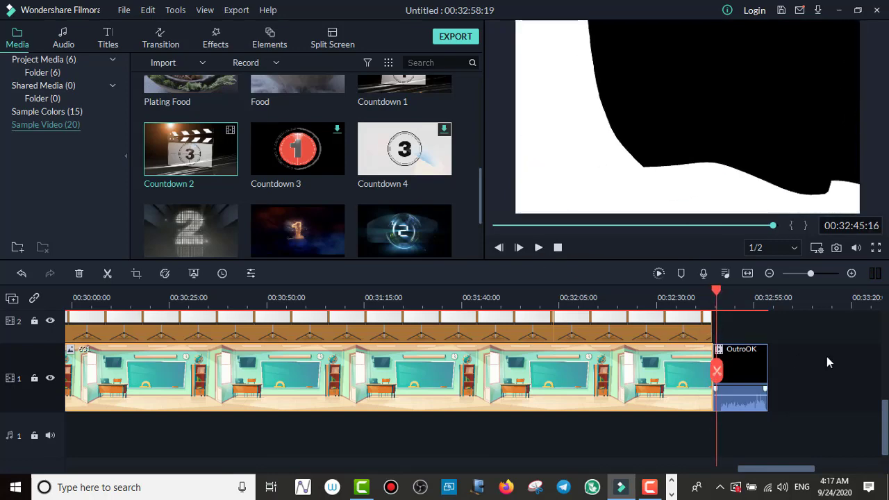
pyautogui.moveTo(886, 416); pyautogui.dragTo(887, 321)
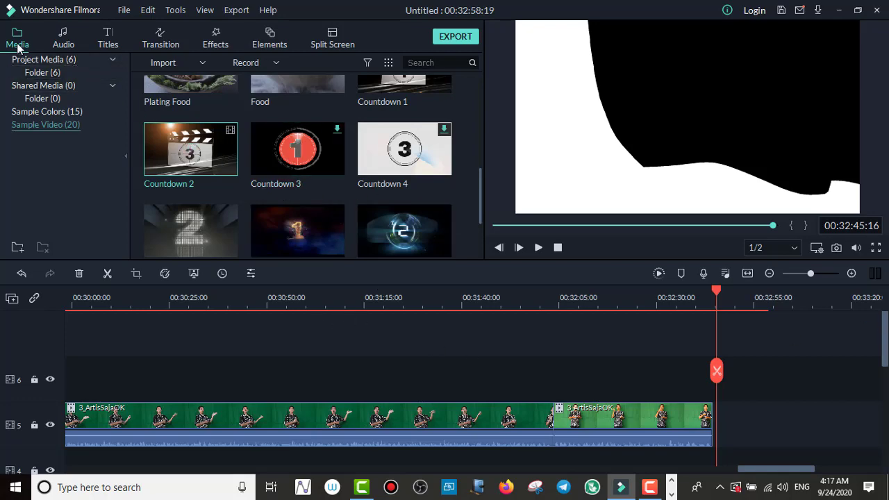
# Import the images Logo_sagusanov_modif and logo-igi1-696x219 from the ASET_TUGAS2_OK folder into the project media
pyautogui.moveTo(480, 195); pyautogui.dragTo(484, 98)
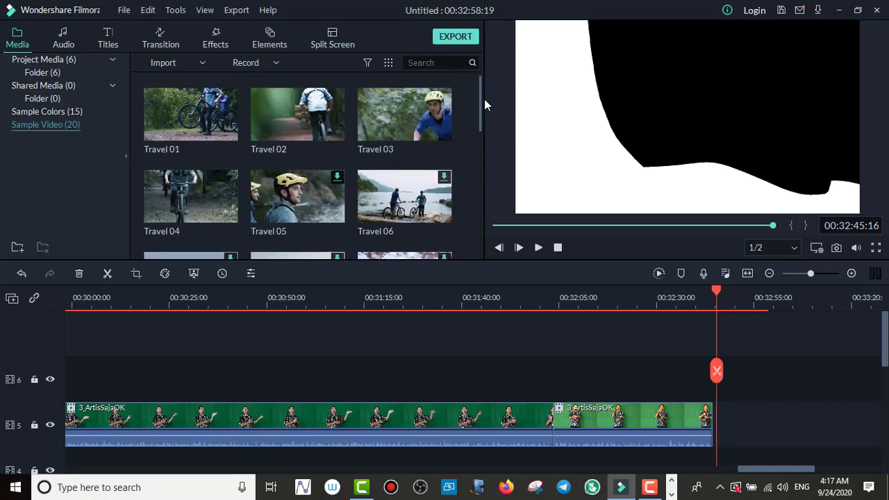
pyautogui.click(203, 63)
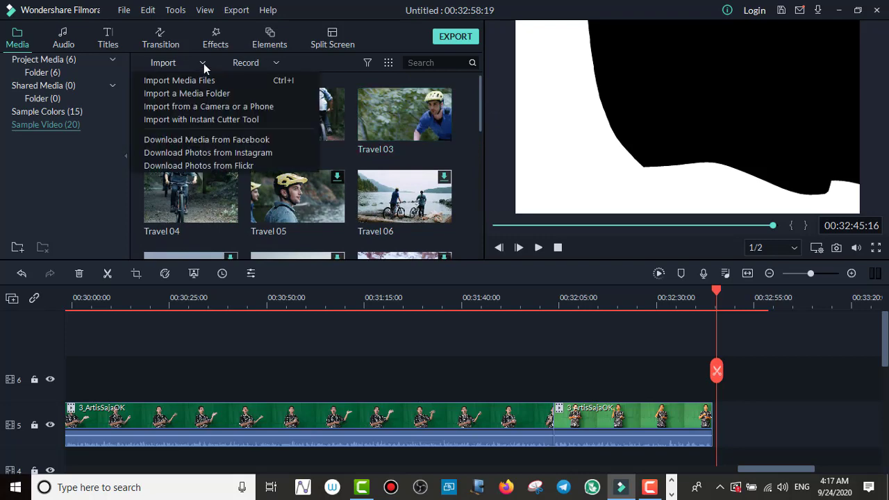
pyautogui.click(201, 81)
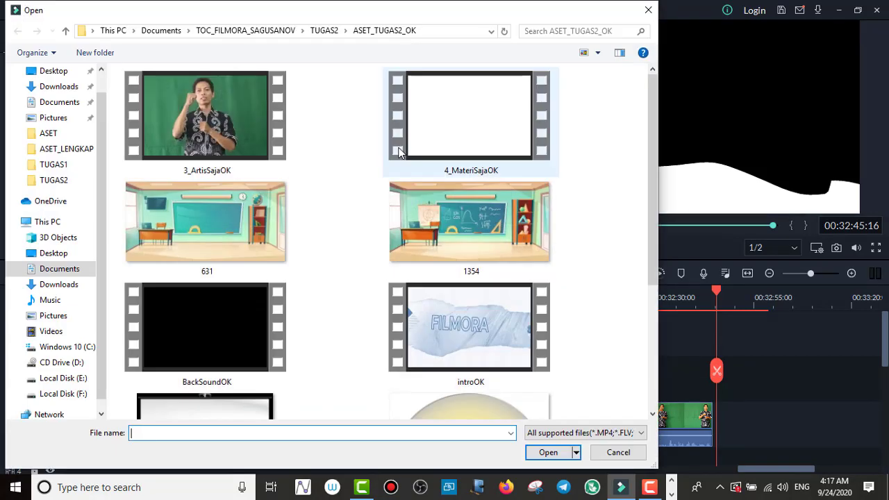
pyautogui.scroll(-3, 353, 226)
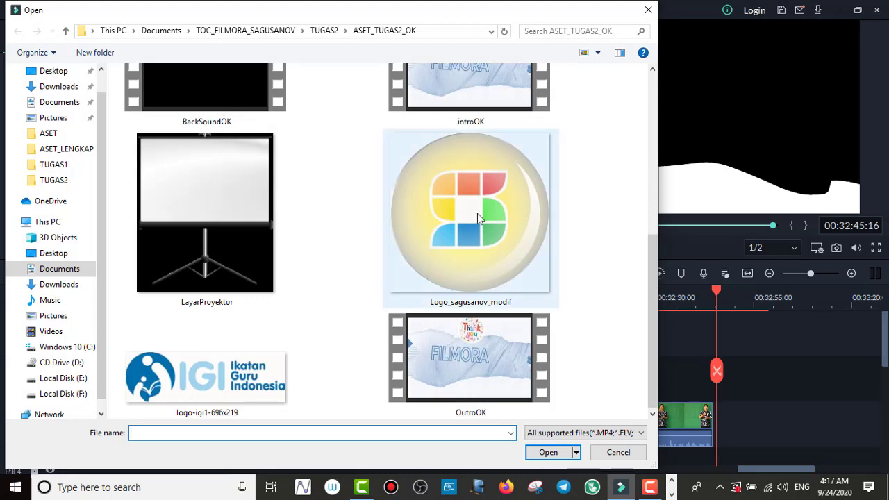
pyautogui.click(500, 202)
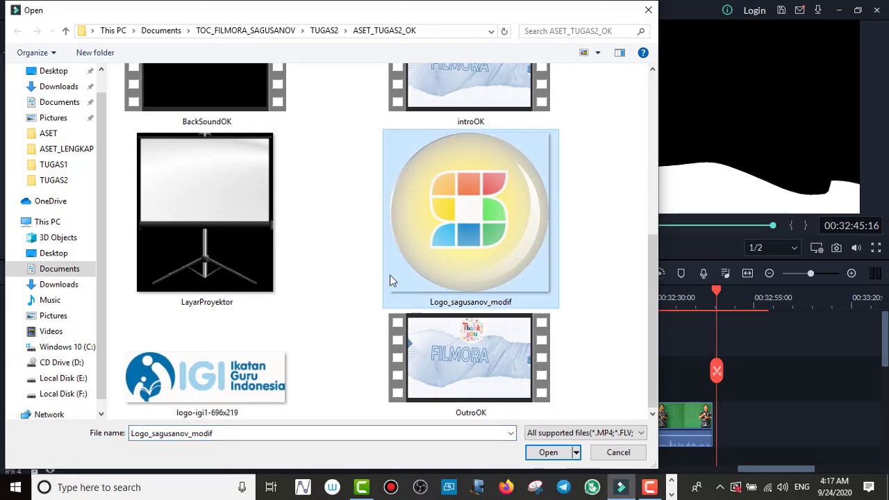
pyautogui.keyDown('ctrl'); pyautogui.click(180, 368); pyautogui.keyUp('ctrl')
pyautogui.click(548, 452)
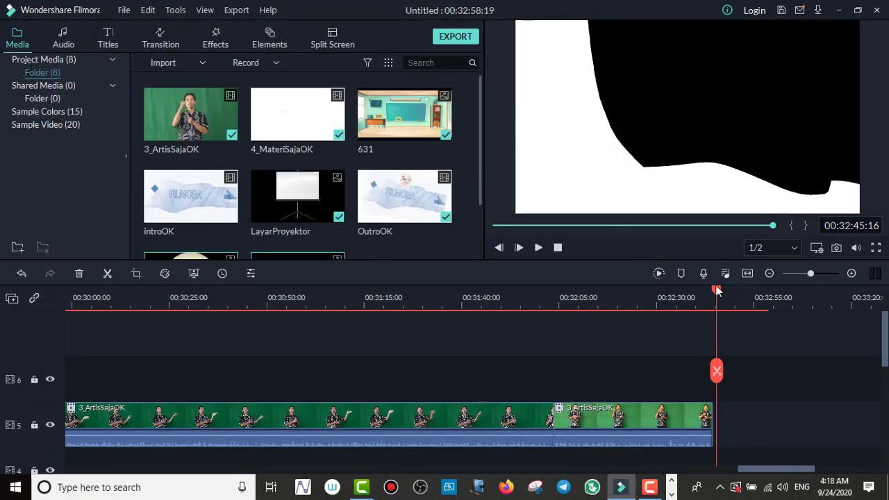
# Play a little more of the outro, then set the playhead at the first presenter clip's start, about 00:00:23:07
pyautogui.click(540, 246)
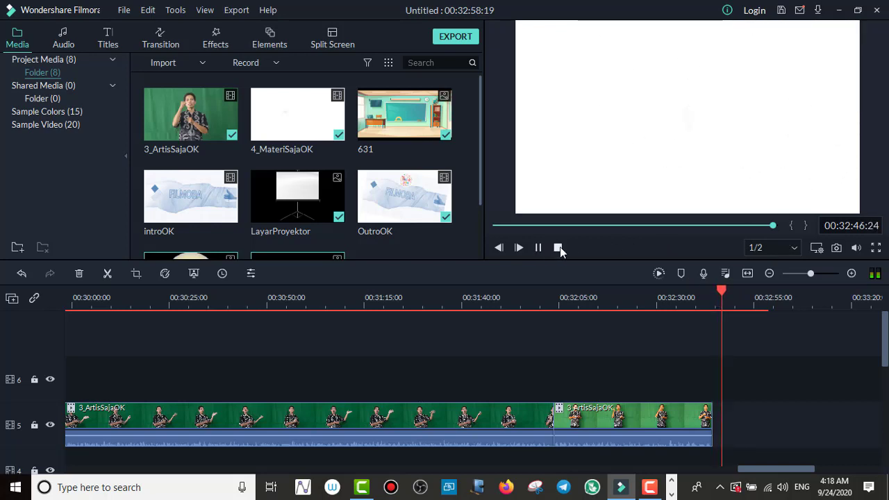
pyautogui.click(558, 248)
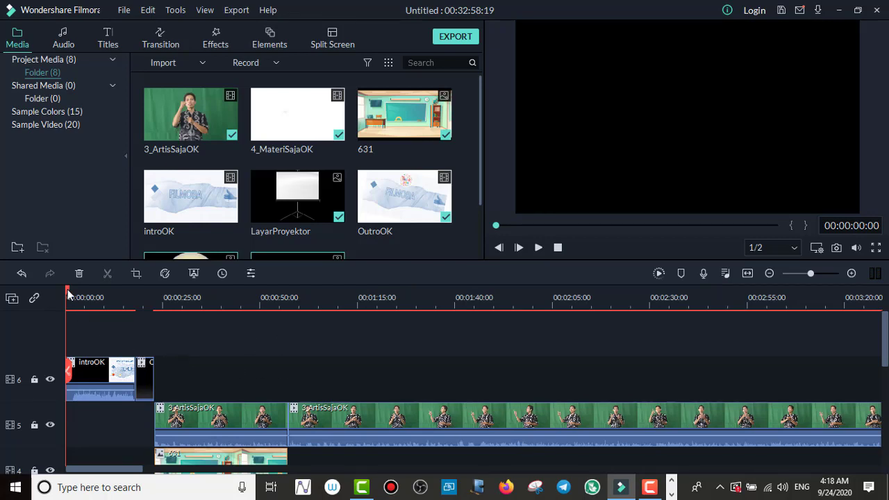
pyautogui.moveTo(68, 295); pyautogui.dragTo(172, 326)
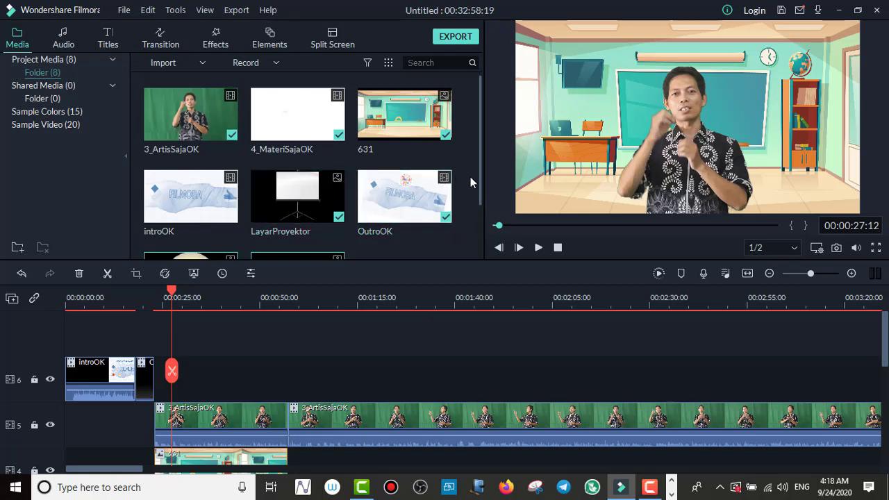
pyautogui.moveTo(481, 162); pyautogui.dragTo(479, 210)
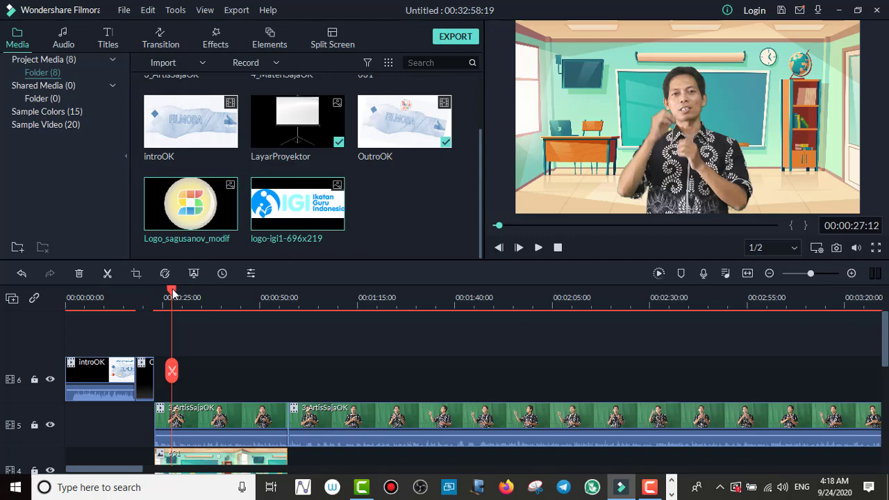
pyautogui.moveTo(173, 294)
pyautogui.mouseDown()
pyautogui.moveTo(148, 300)
pyautogui.moveTo(156, 300)
pyautogui.mouseUp()
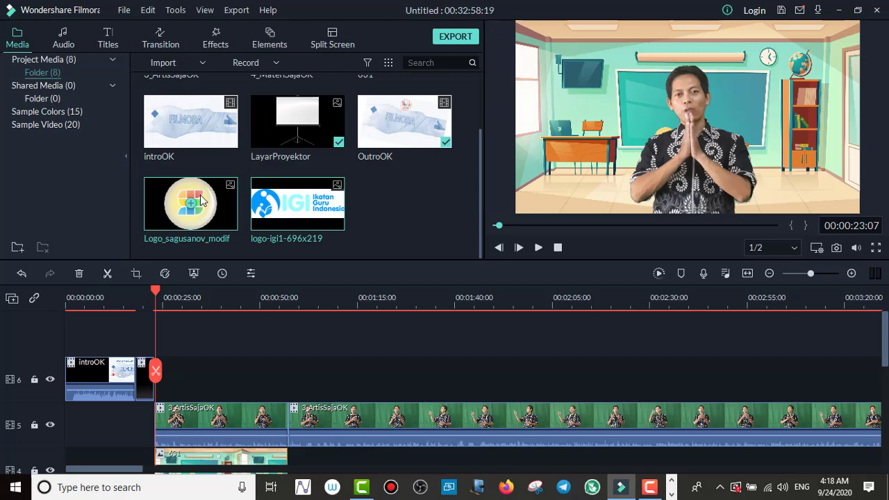
pyautogui.moveTo(205, 203); pyautogui.dragTo(160, 345)
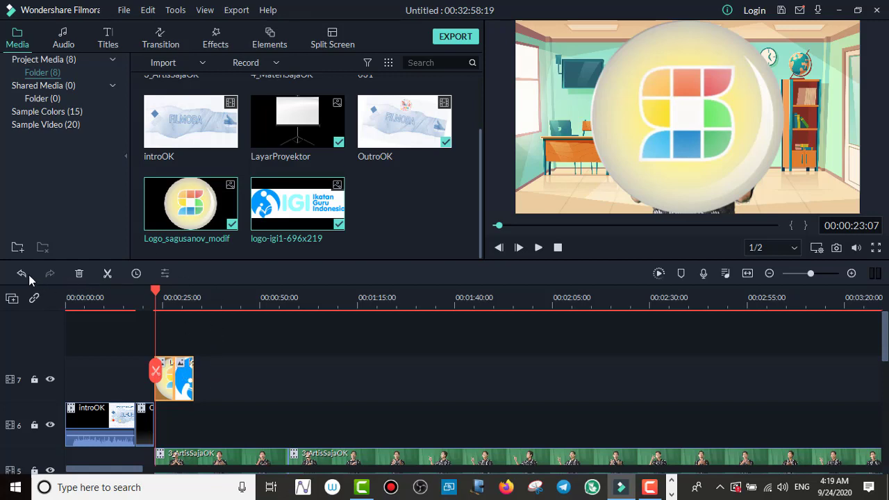
pyautogui.click(184, 373)
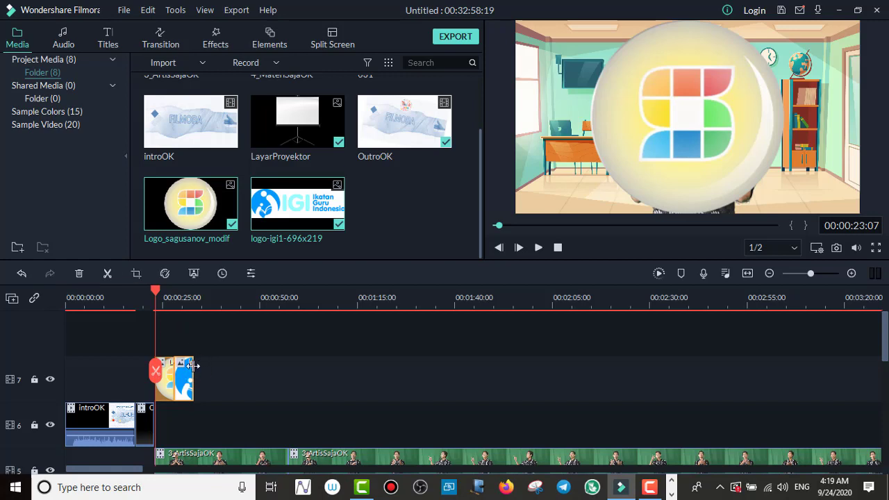
pyautogui.moveTo(193, 365); pyautogui.dragTo(175, 365)
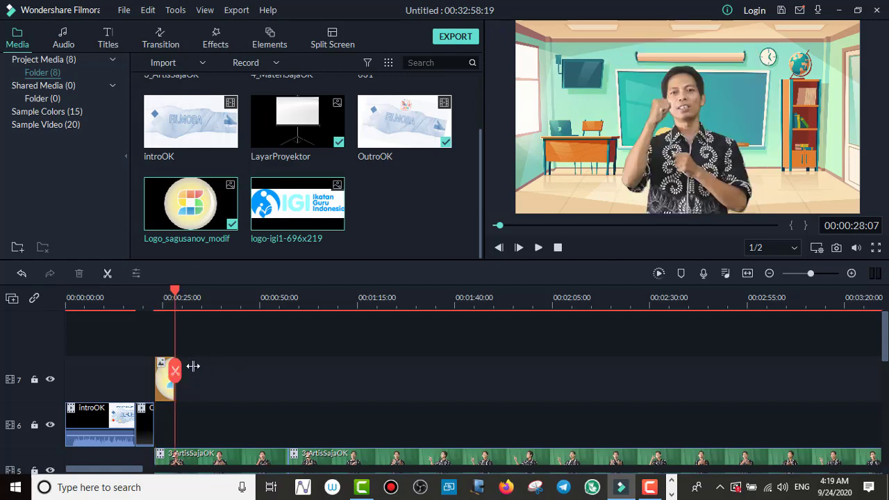
pyautogui.click(162, 384)
pyautogui.press('Delete')
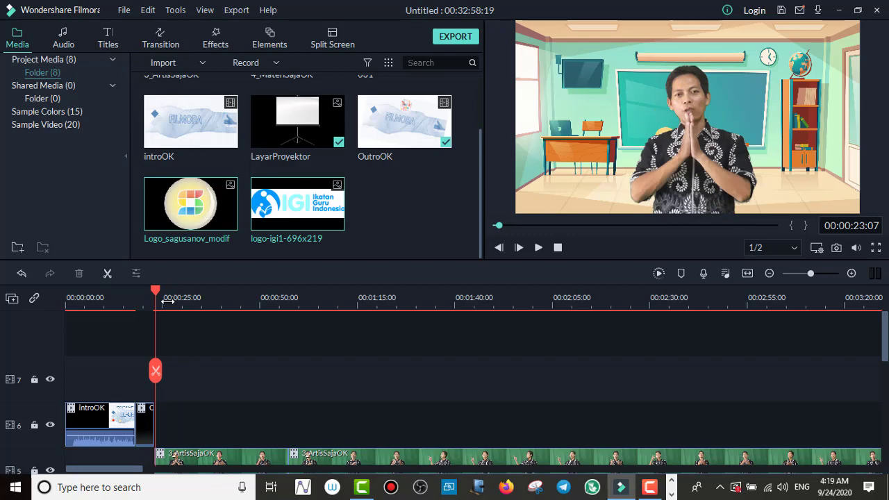
# Place Logo_sagusanov_modif on track 7 and logo-igi1-696x219 on track 8, both starting at the countdown's end, about 00:00:22:27
pyautogui.moveTo(162, 293); pyautogui.dragTo(158, 300)
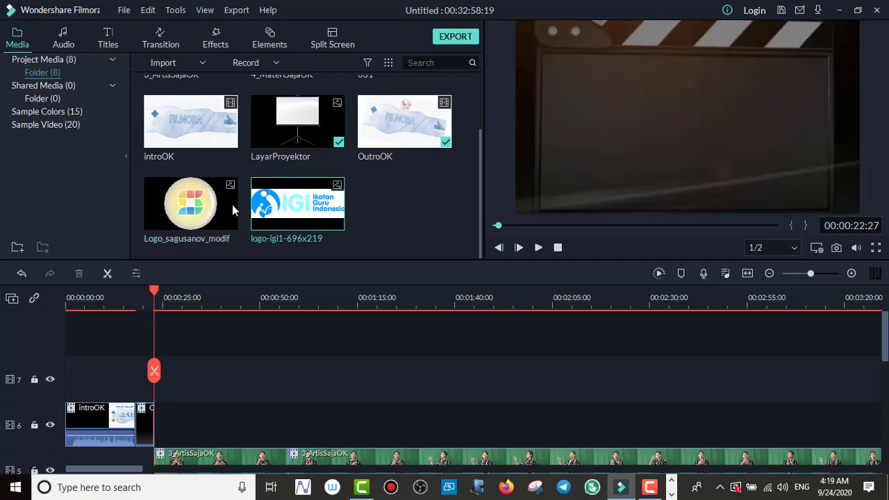
pyautogui.moveTo(215, 209); pyautogui.dragTo(199, 264)
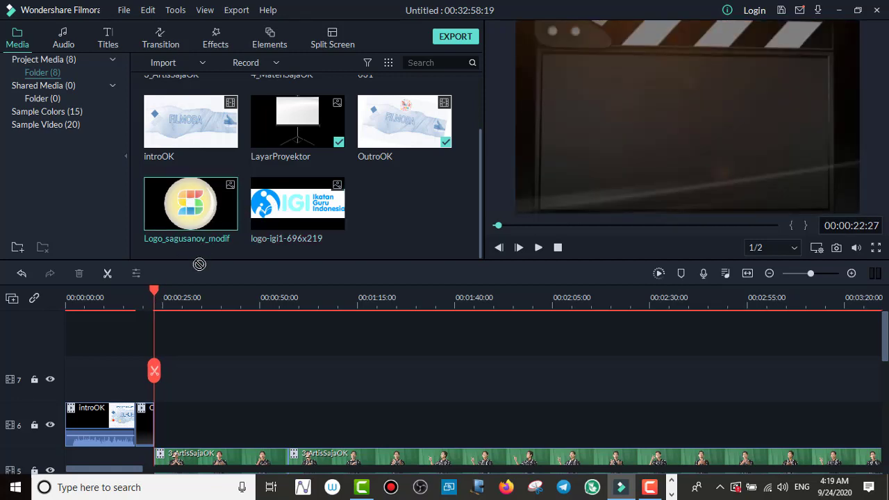
pyautogui.moveTo(181, 362); pyautogui.dragTo(164, 383)
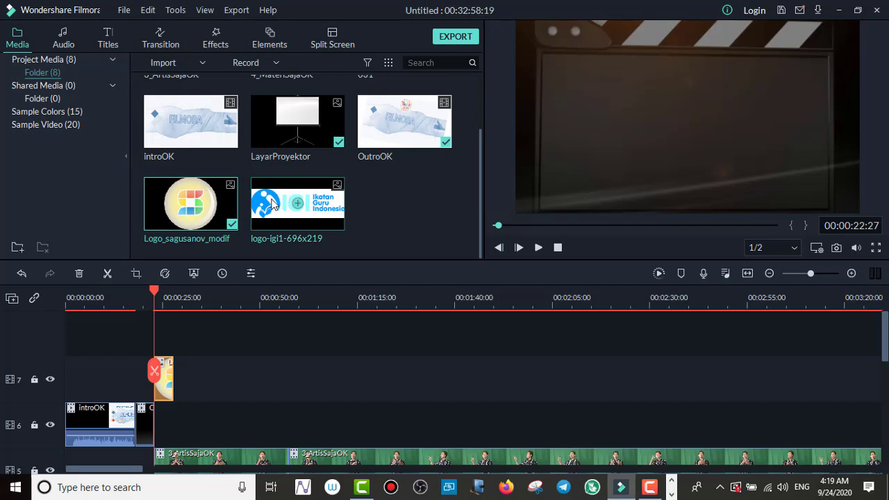
pyautogui.moveTo(271, 203); pyautogui.dragTo(261, 234)
pyautogui.moveTo(201, 327); pyautogui.dragTo(167, 331)
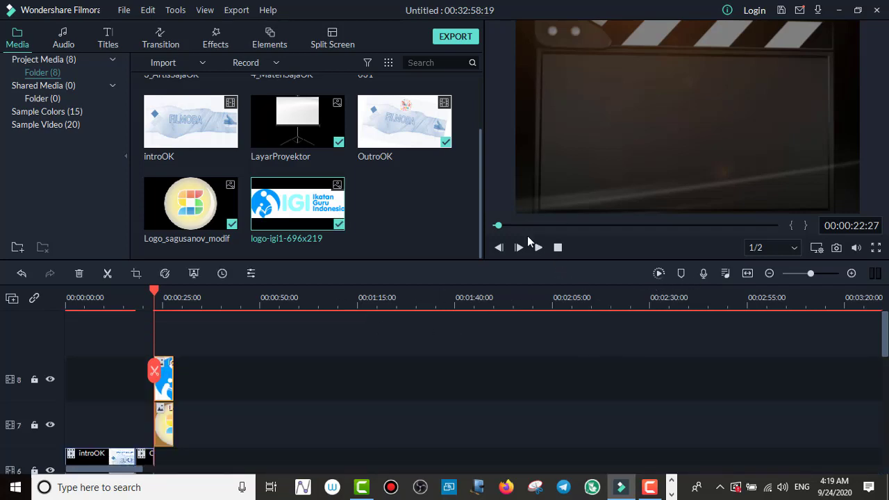
# With the frame at 00:00:25:07 shown, scale the round logo to about 24% and place it in the picture's upper-right corner
pyautogui.click(221, 298)
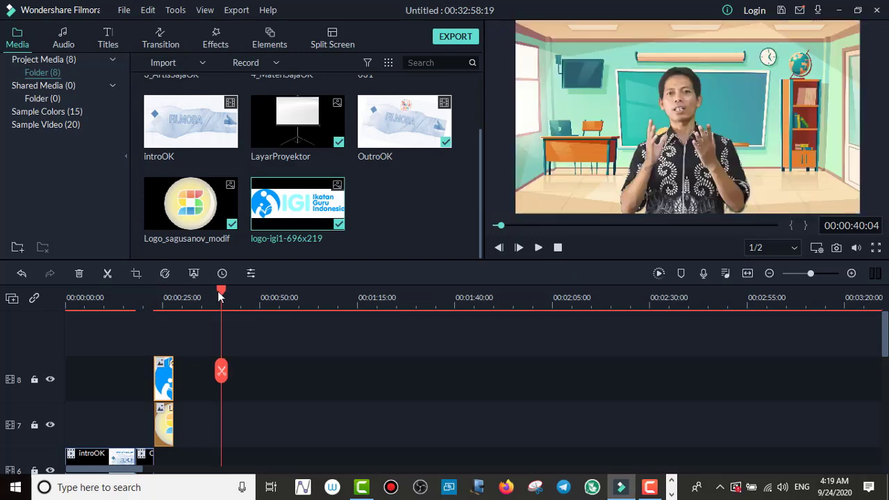
pyautogui.moveTo(212, 301); pyautogui.dragTo(165, 312)
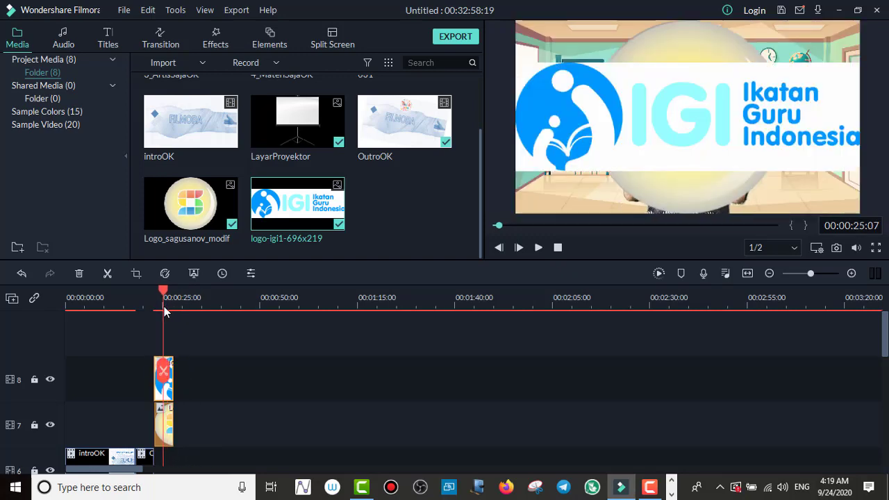
pyautogui.doubleClick(157, 420)
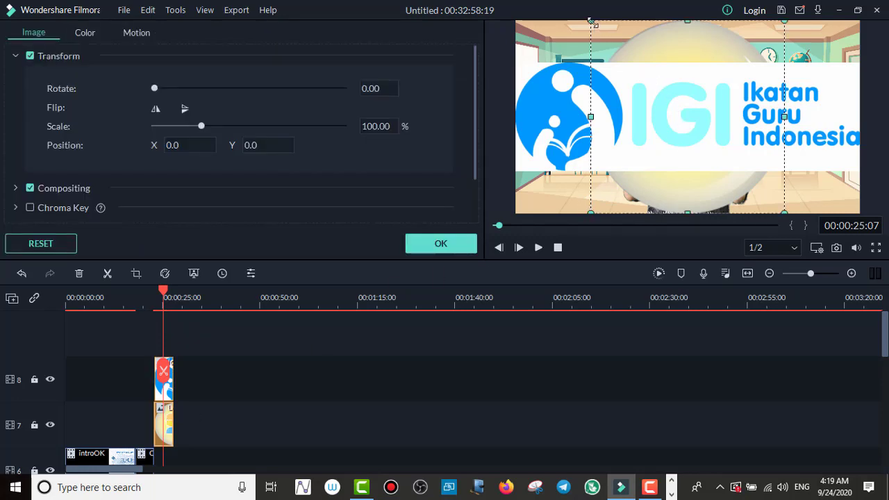
pyautogui.moveTo(590, 21); pyautogui.dragTo(819, 50)
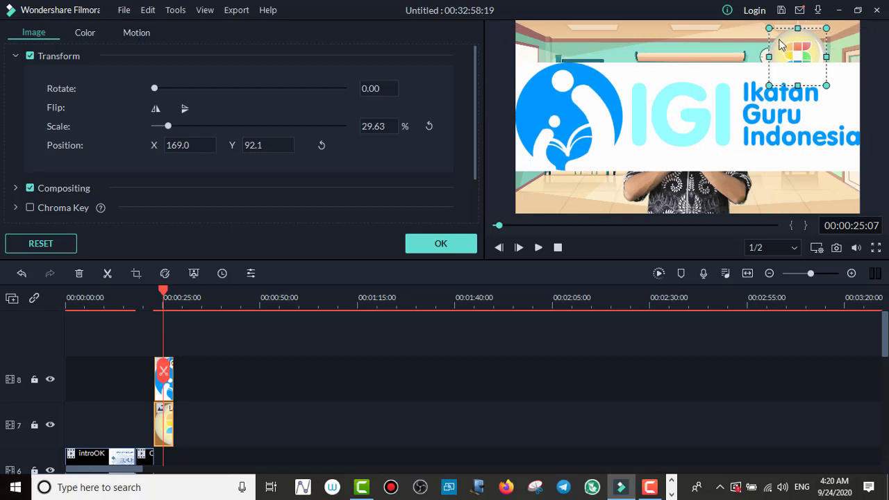
pyautogui.moveTo(768, 29); pyautogui.dragTo(835, 28)
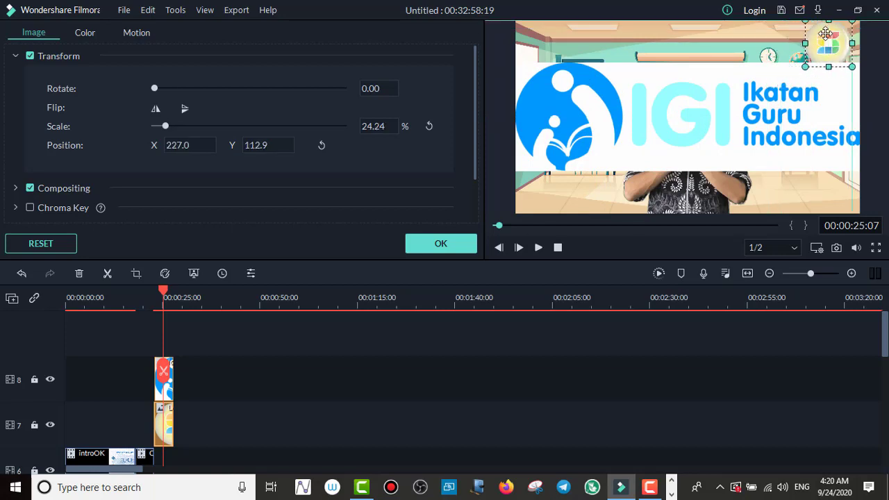
# Scale the IGI logo to about 22% in the picture's lower-left corner and move the round logo to the lower-right corner
pyautogui.click(712, 99)
pyautogui.moveTo(516, 62); pyautogui.dragTo(553, 194)
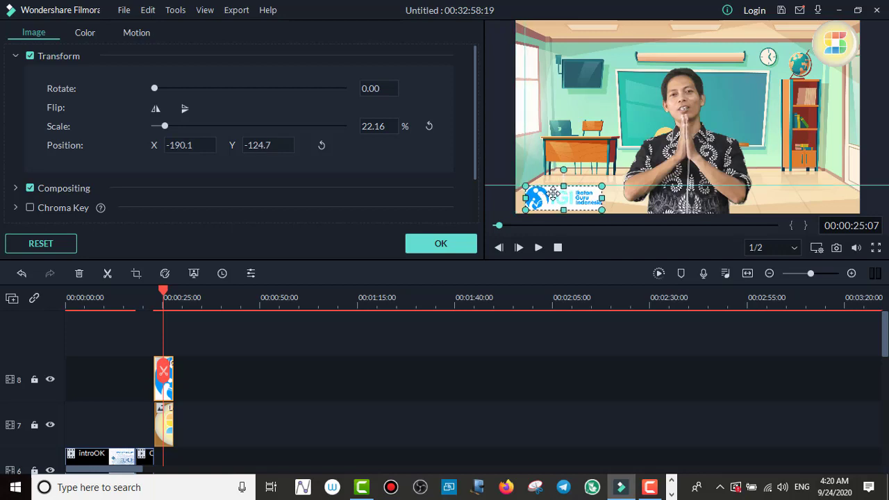
pyautogui.click(827, 46)
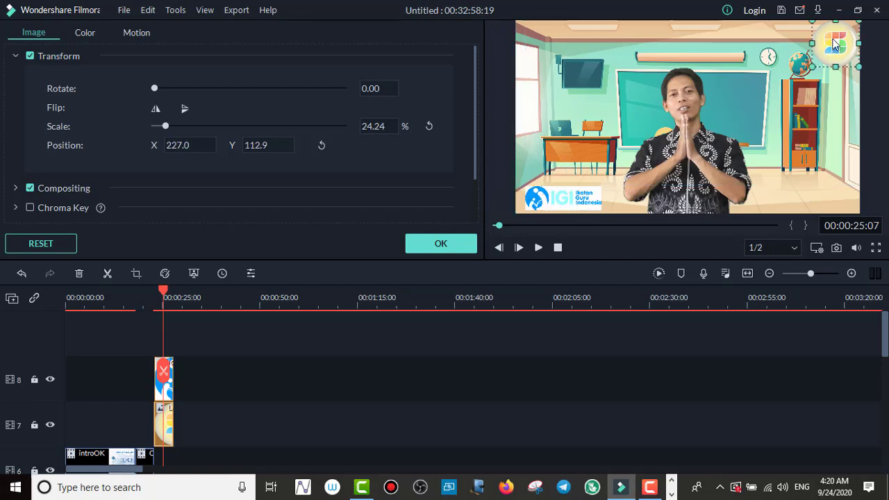
pyautogui.moveTo(832, 46); pyautogui.dragTo(822, 181)
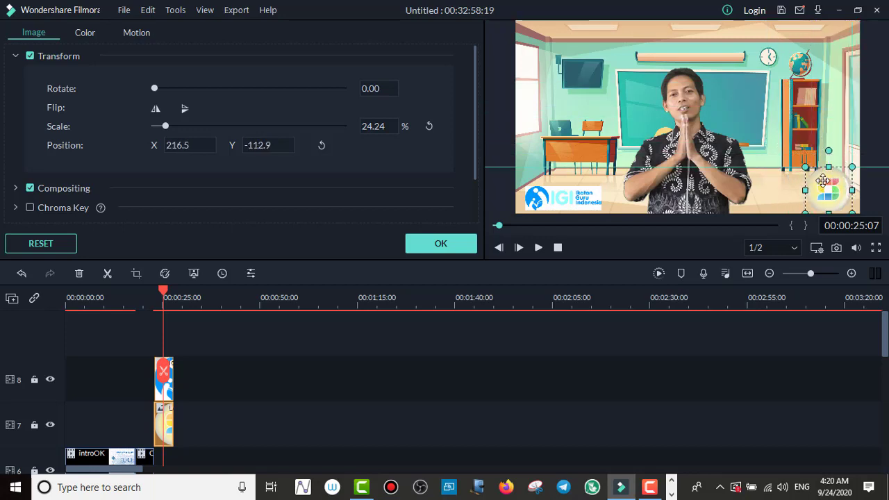
# Align both logos flush with the picture's lower corners, the IGI logo at about X -205.9, Y -130.7 and the round logo at X 227, Y -112.9
pyautogui.click(560, 200)
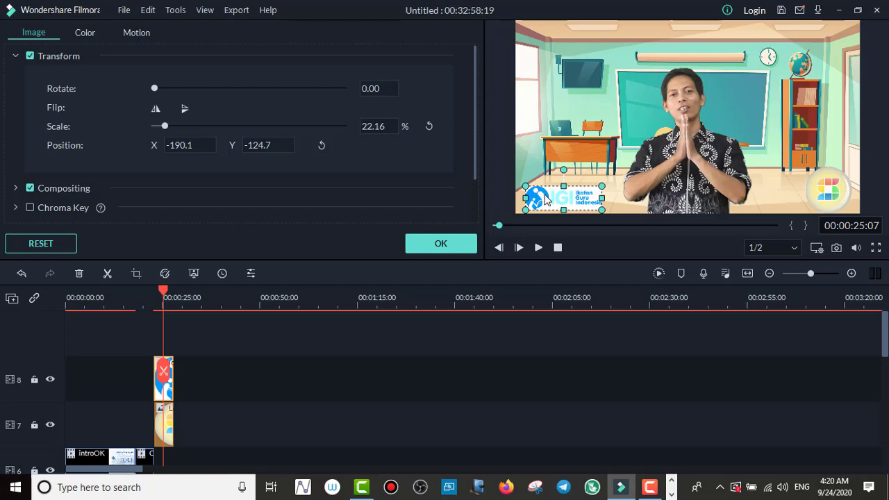
pyautogui.moveTo(546, 200)
pyautogui.mouseDown()
pyautogui.moveTo(558, 194)
pyautogui.moveTo(560, 168)
pyautogui.moveTo(561, 192)
pyautogui.mouseUp()
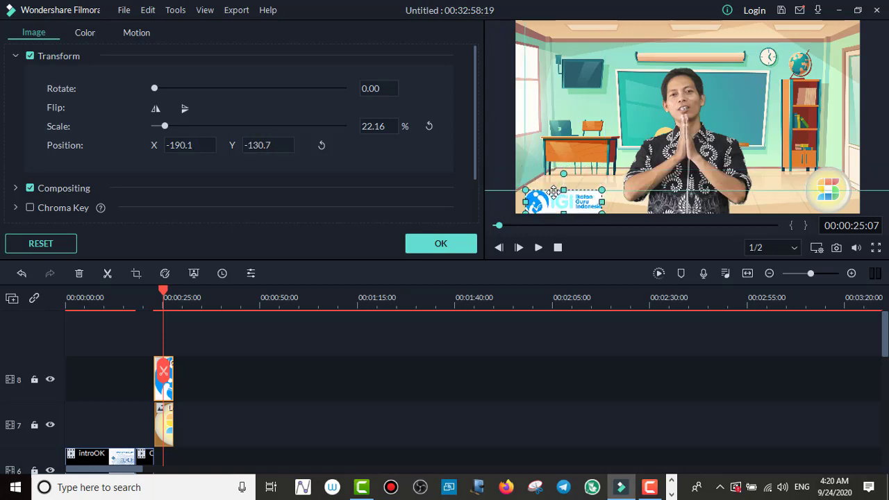
pyautogui.moveTo(552, 192); pyautogui.dragTo(550, 192)
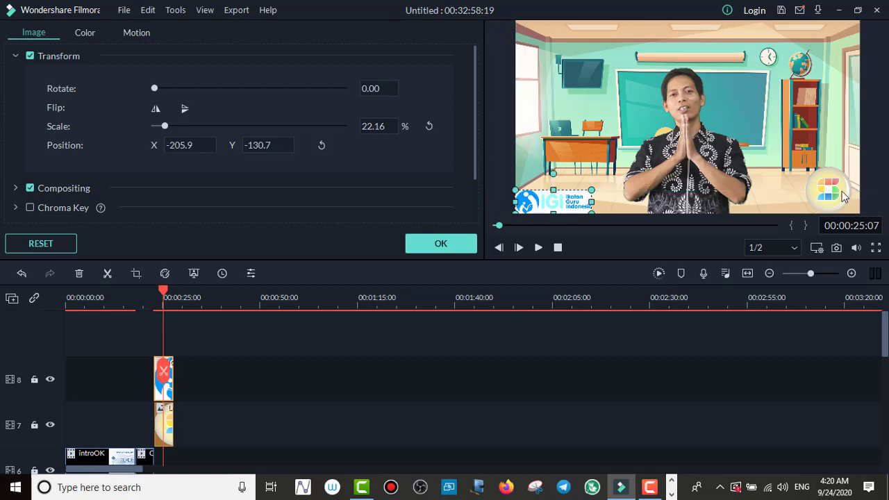
pyautogui.click(842, 196)
pyautogui.moveTo(842, 196); pyautogui.dragTo(840, 196)
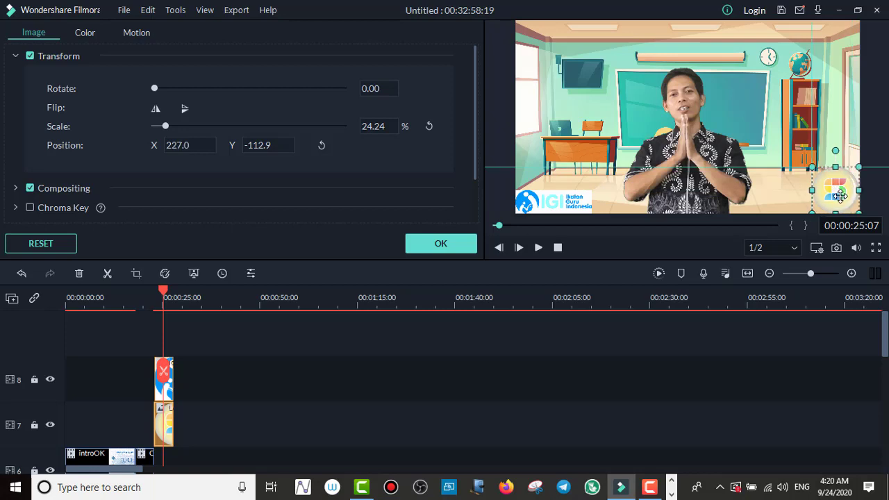
pyautogui.click(562, 202)
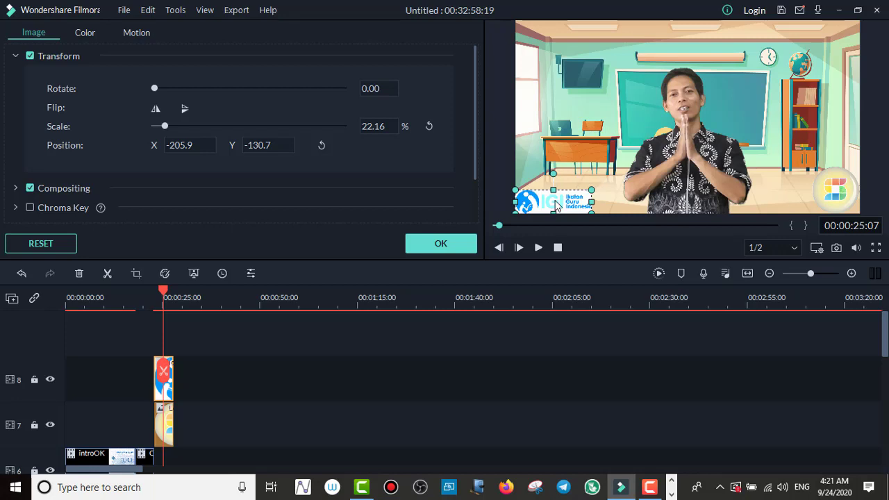
# Move the IGI logo to the picture's upper-left corner at 14.39% scale and the round logo to the upper-right at 15.15%, X 236.3, Y 124.7
pyautogui.moveTo(556, 203); pyautogui.dragTo(550, 31)
pyautogui.click(840, 188)
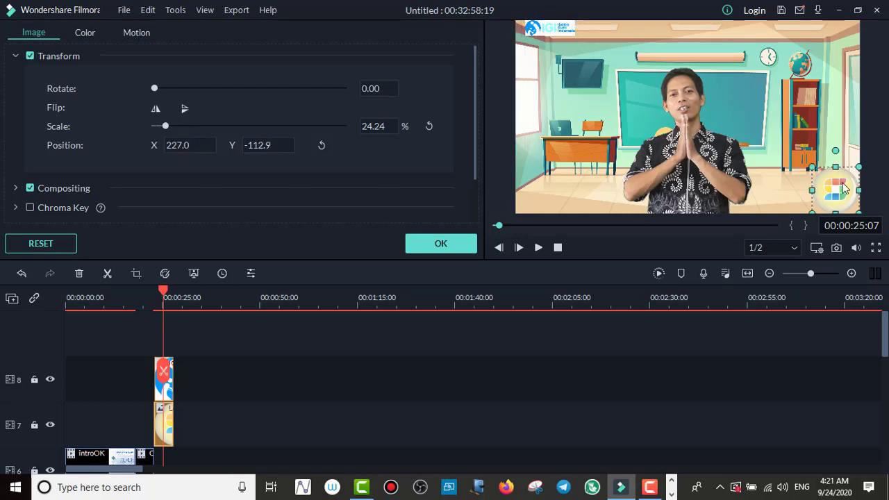
pyautogui.moveTo(840, 188); pyautogui.dragTo(780, 46)
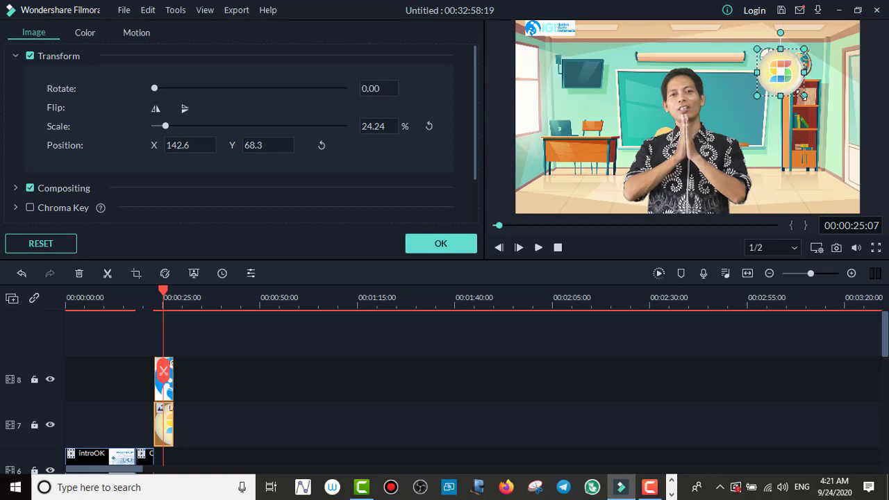
pyautogui.moveTo(803, 94); pyautogui.dragTo(837, 41)
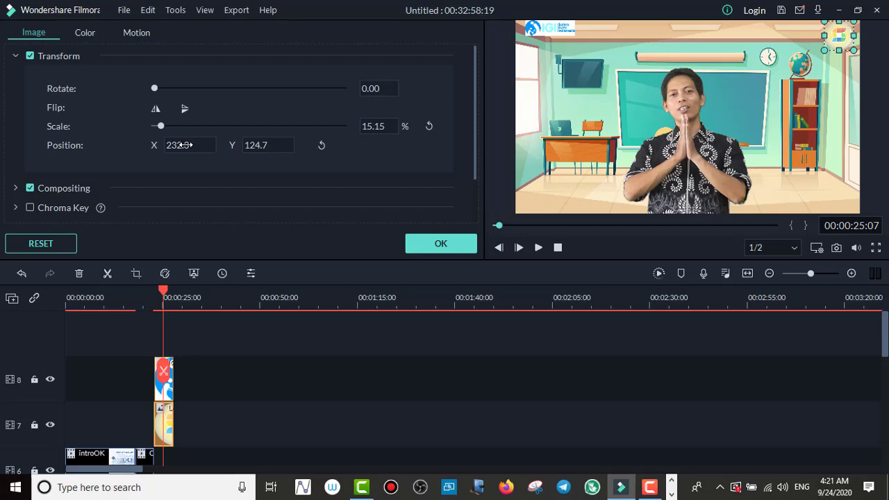
pyautogui.moveTo(178, 145); pyautogui.dragTo(180, 145)
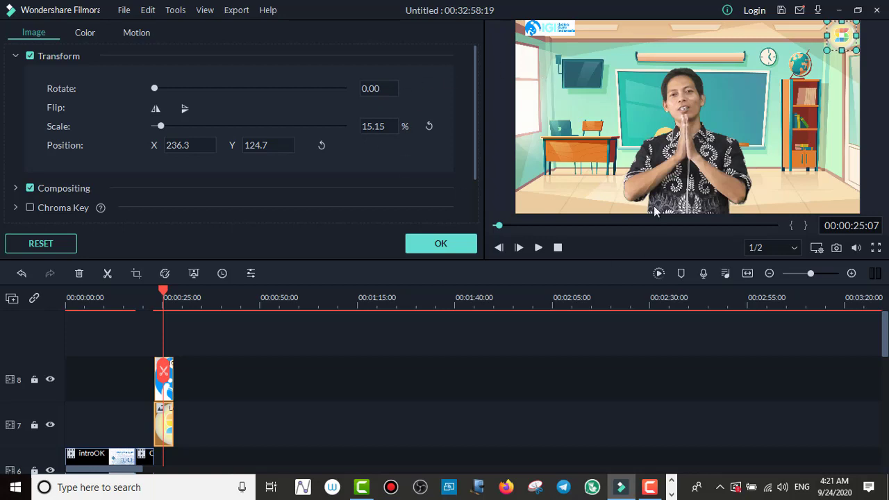
# Nudge the IGI logo in the picture's upper-left corner to X -218.2, Y 133.6
pyautogui.click(541, 33)
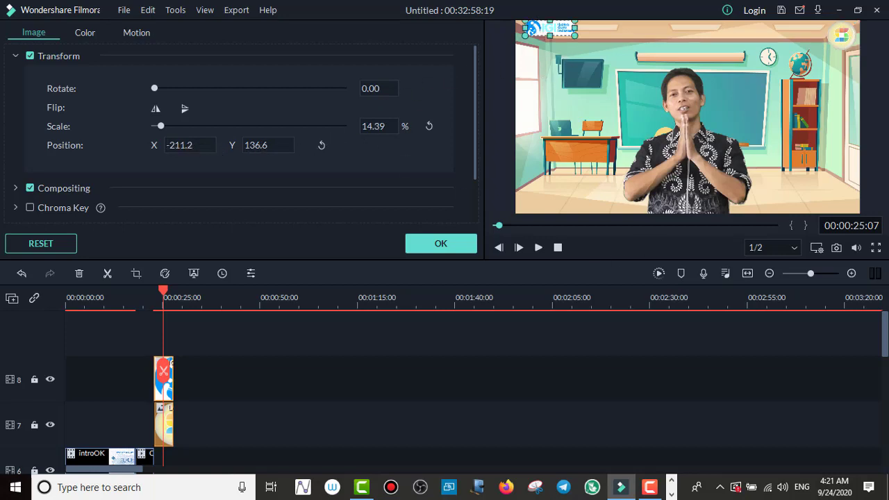
pyautogui.click(258, 145)
pyautogui.click(282, 145)
pyautogui.press('Down')
pyautogui.press('Down')
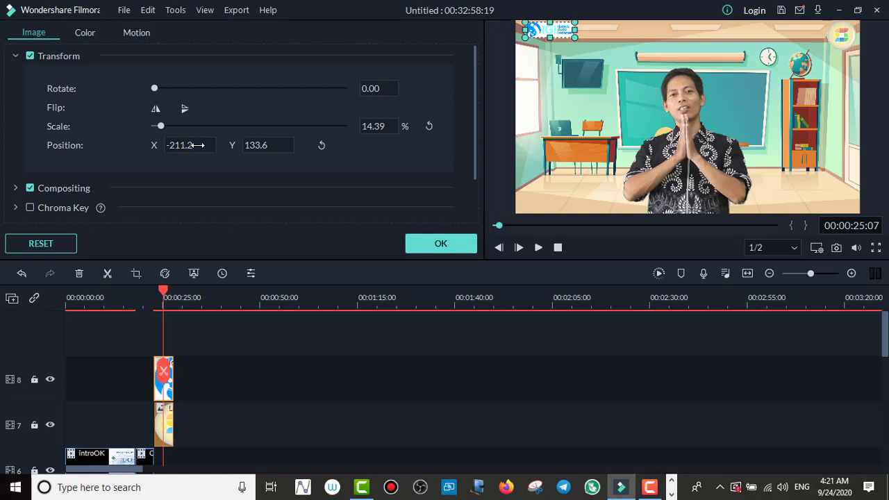
pyautogui.press('Down')
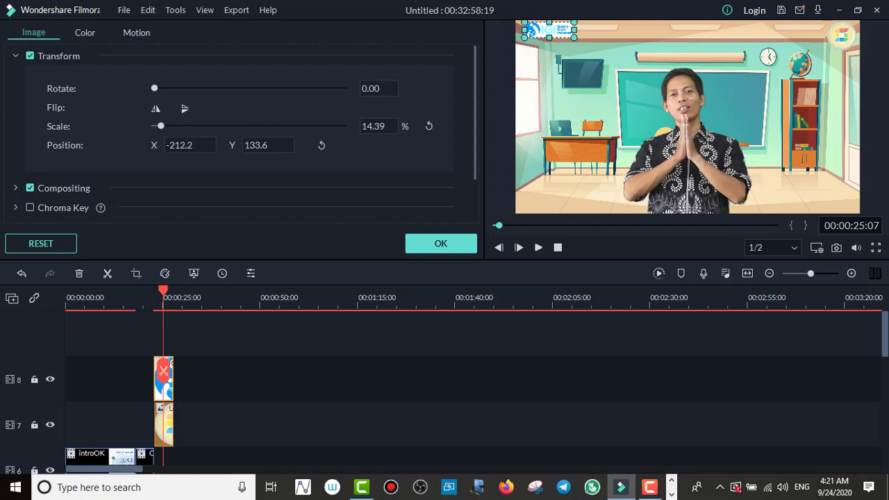
pyautogui.press('Down')
pyautogui.press('Down')
pyautogui.press('Down')
pyautogui.press('Down')
pyautogui.press('Down')
pyautogui.press('Down')
pyautogui.press('Down')
pyautogui.press('Down')
pyautogui.press('Down')
pyautogui.press('Up')
pyautogui.press('Up')
pyautogui.press('Up')
pyautogui.press('Up')
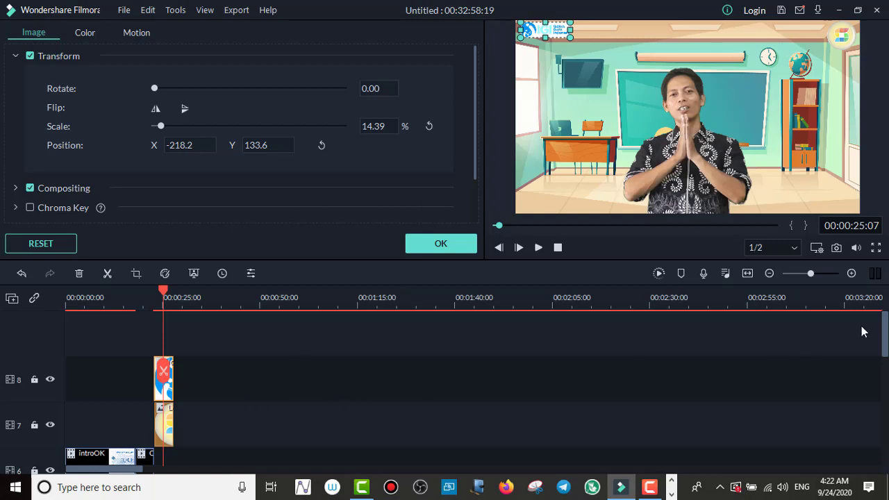
# Extend both logo clips on tracks 7 and 8 together to just past 00:13:20:00 on the timeline
pyautogui.scroll(-3, 471, 373)
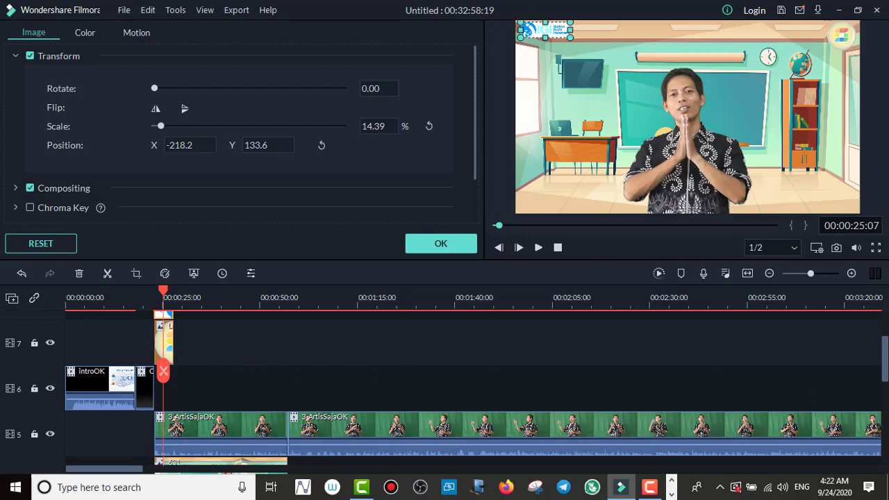
pyautogui.moveTo(887, 352)
pyautogui.mouseDown()
pyautogui.moveTo(887, 332)
pyautogui.moveTo(887, 345)
pyautogui.mouseUp()
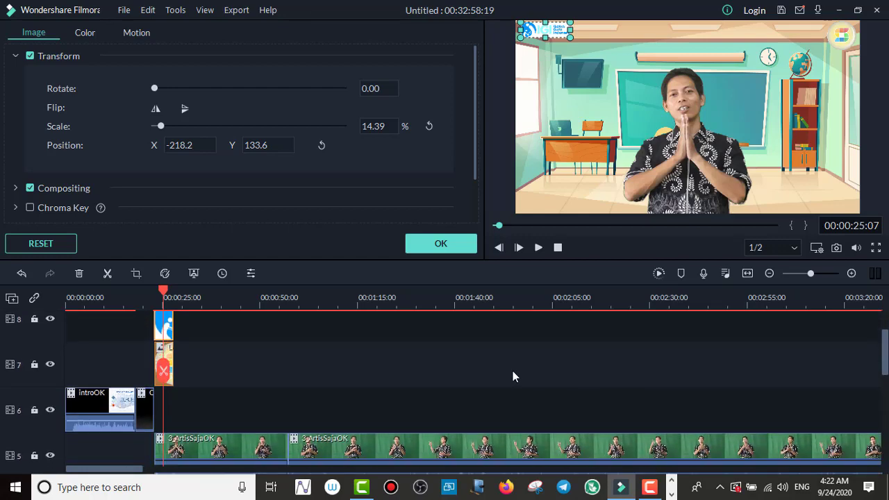
pyautogui.moveTo(600, 301); pyautogui.dragTo(487, 303)
pyautogui.moveTo(548, 300); pyautogui.dragTo(595, 305)
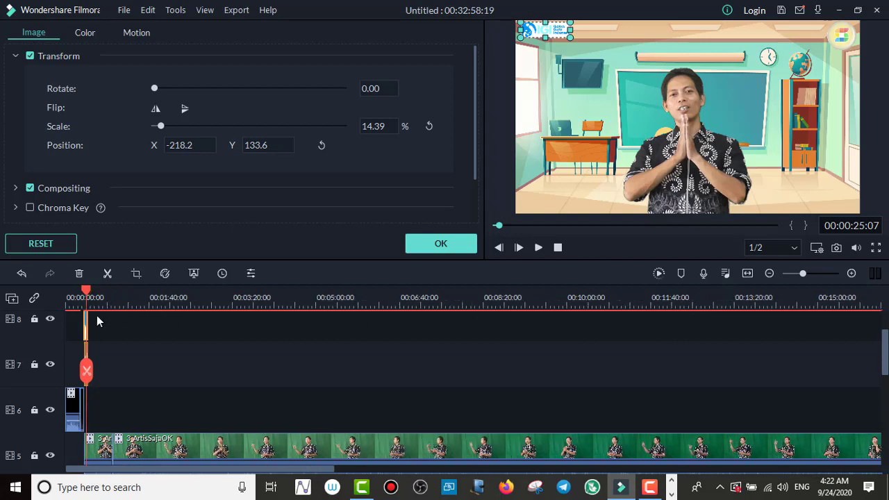
pyautogui.moveTo(88, 322); pyautogui.dragTo(86, 324)
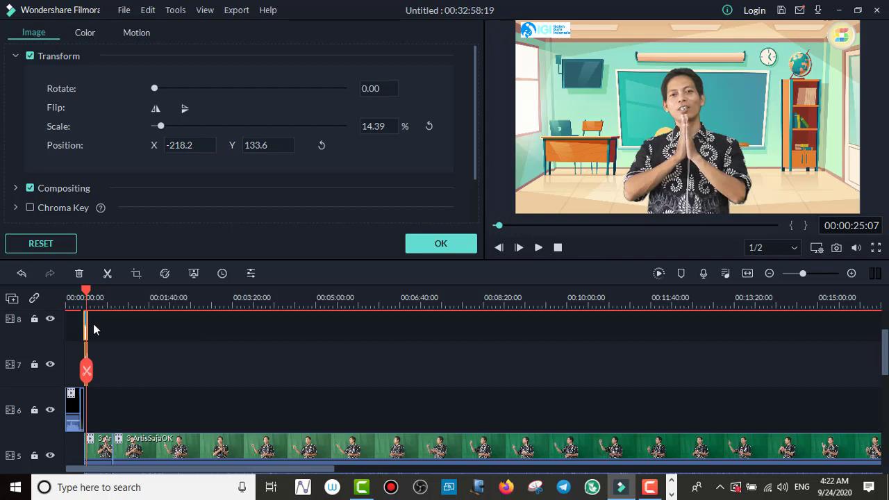
pyautogui.moveTo(88, 329); pyautogui.dragTo(128, 319)
pyautogui.moveTo(86, 355); pyautogui.dragTo(128, 351)
pyautogui.click(119, 329)
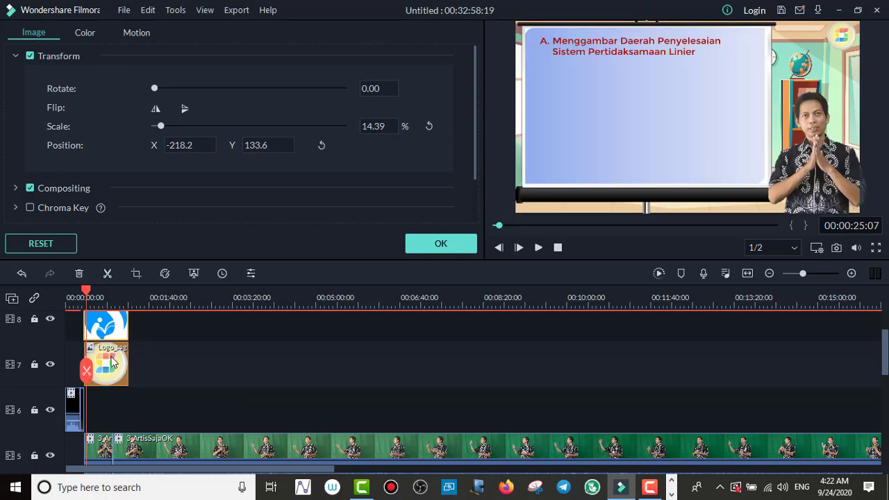
pyautogui.keyDown('ctrl'); pyautogui.click(114, 362); pyautogui.keyUp('ctrl')
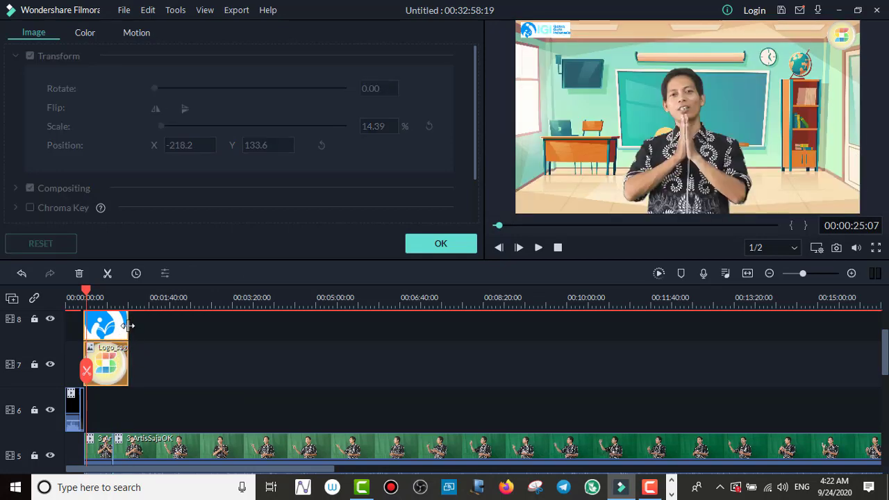
pyautogui.moveTo(128, 326); pyautogui.dragTo(760, 363)
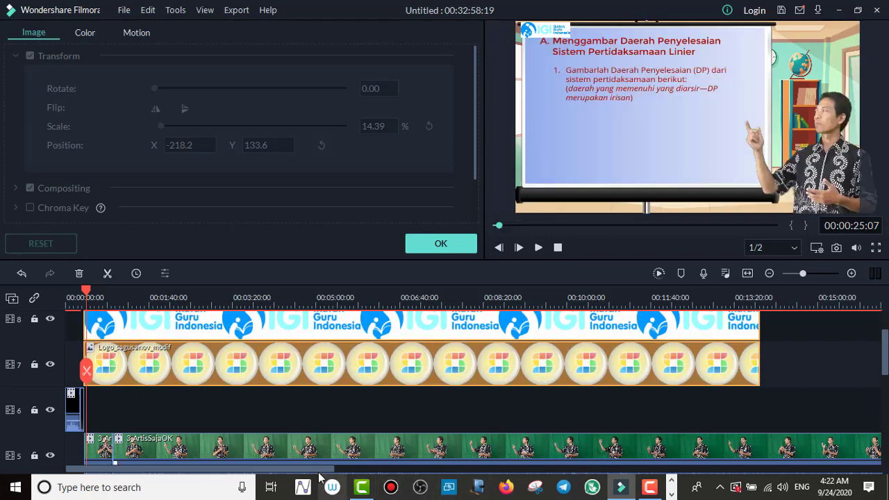
# Stretch both logo clips together until they end with the last 3_ArtisSajaOK clip on track 5
pyautogui.moveTo(318, 471); pyautogui.dragTo(466, 473)
pyautogui.moveTo(646, 298); pyautogui.dragTo(460, 299)
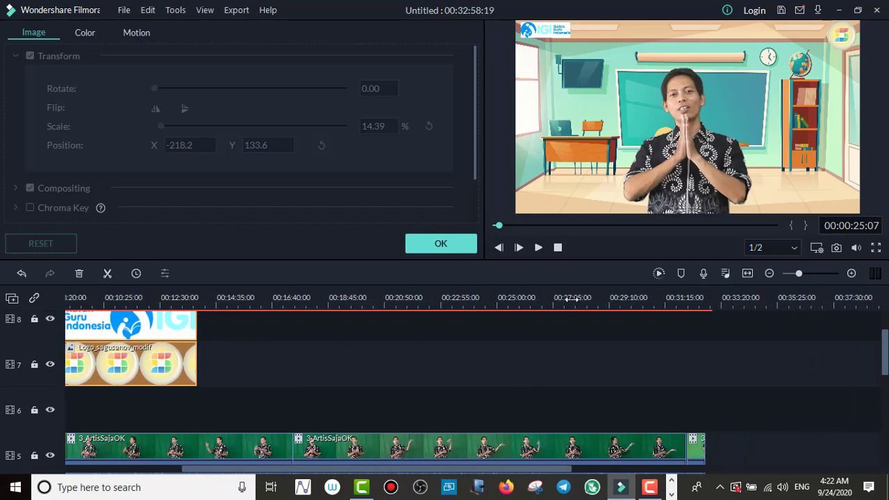
pyautogui.moveTo(571, 300); pyautogui.dragTo(541, 297)
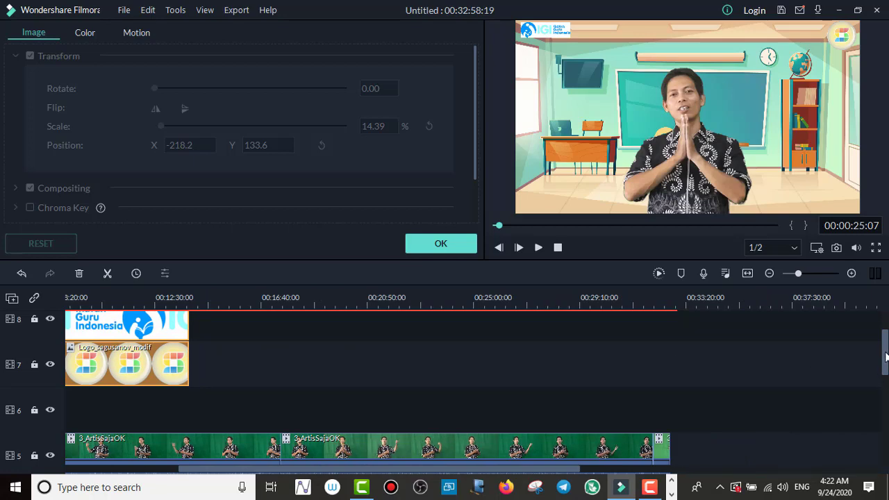
pyautogui.scroll(-2, 887, 380)
pyautogui.scroll(-5, 887, 380)
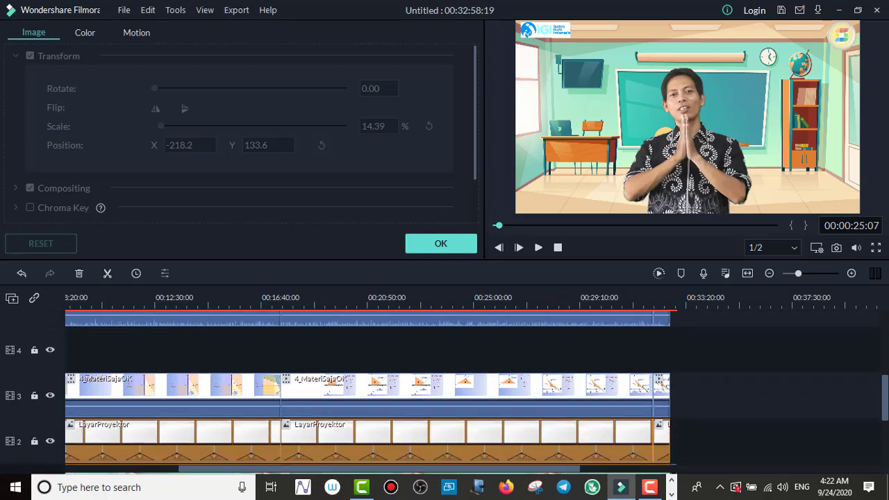
pyautogui.scroll(5, 714, 359)
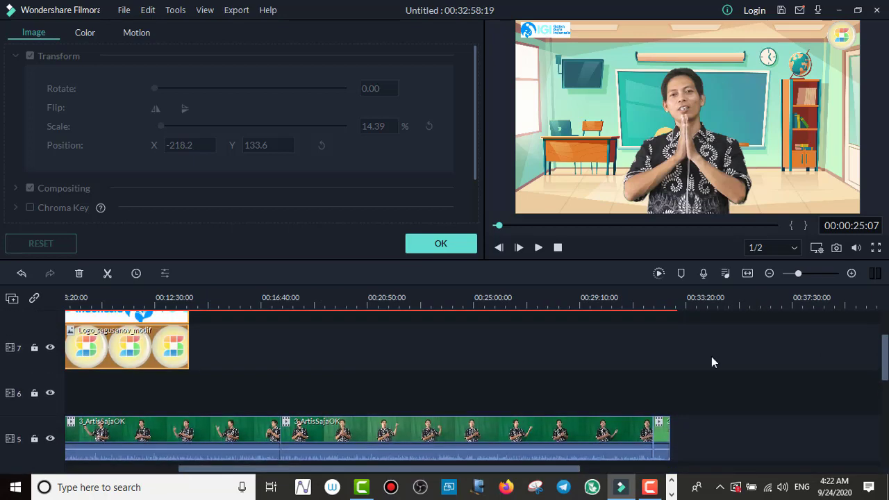
pyautogui.moveTo(187, 340); pyautogui.dragTo(660, 401)
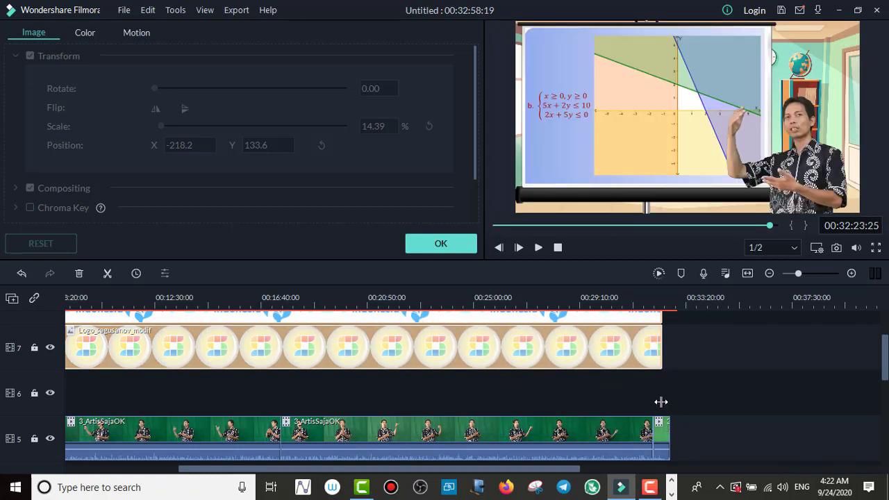
pyautogui.moveTo(661, 402); pyautogui.dragTo(669, 403)
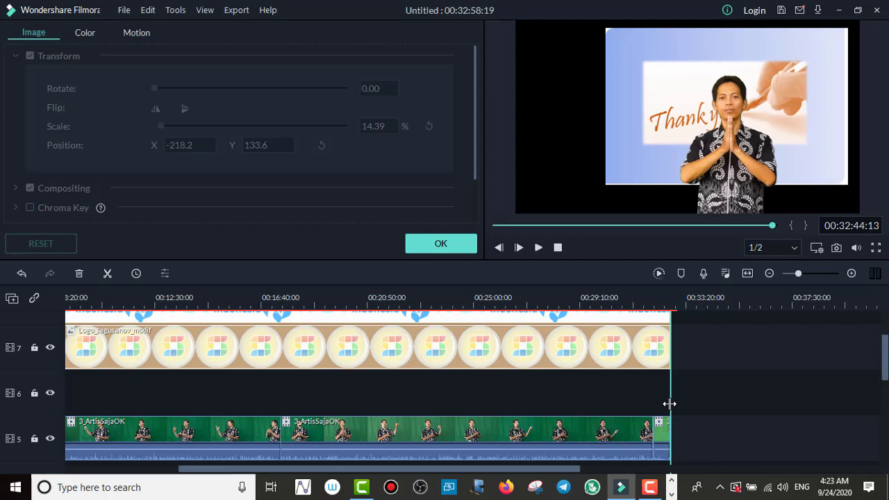
pyautogui.moveTo(669, 403); pyautogui.dragTo(669, 403)
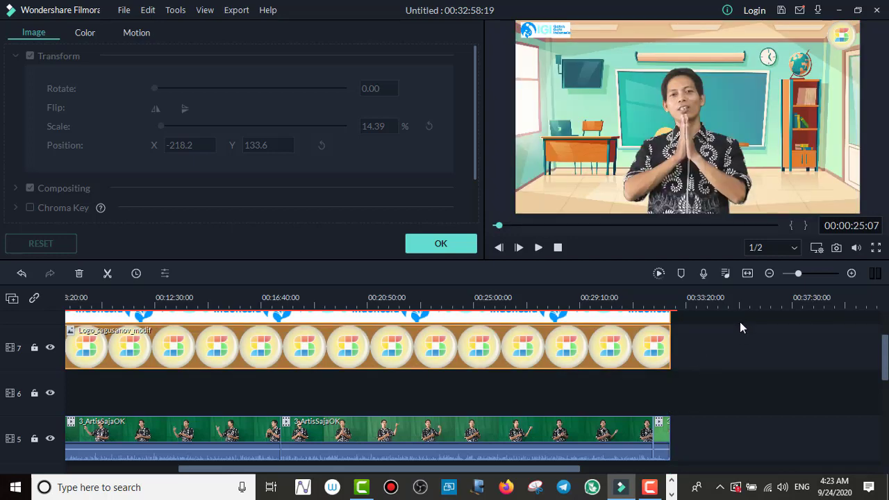
# With the frame at 00:27:17:06 shown, scale the round logo to 11.78% in the picture's upper-right corner, at X 241.3, Y 129.7
pyautogui.click(531, 297)
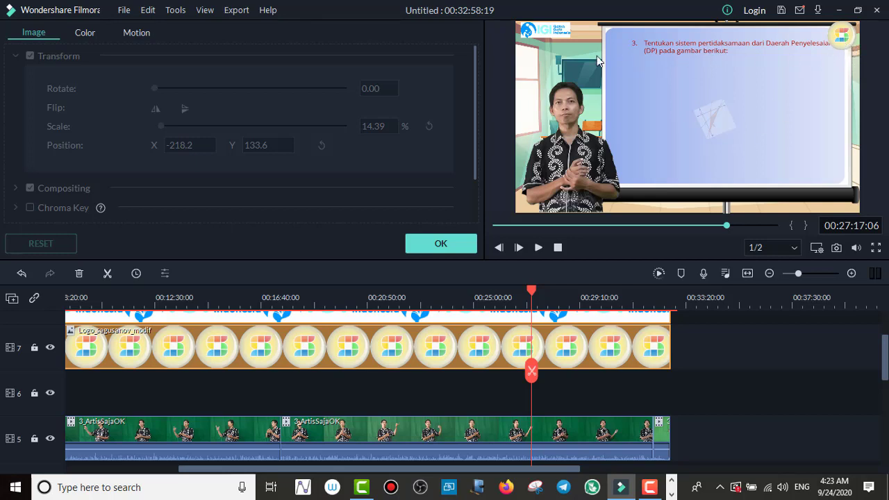
pyautogui.click(601, 354)
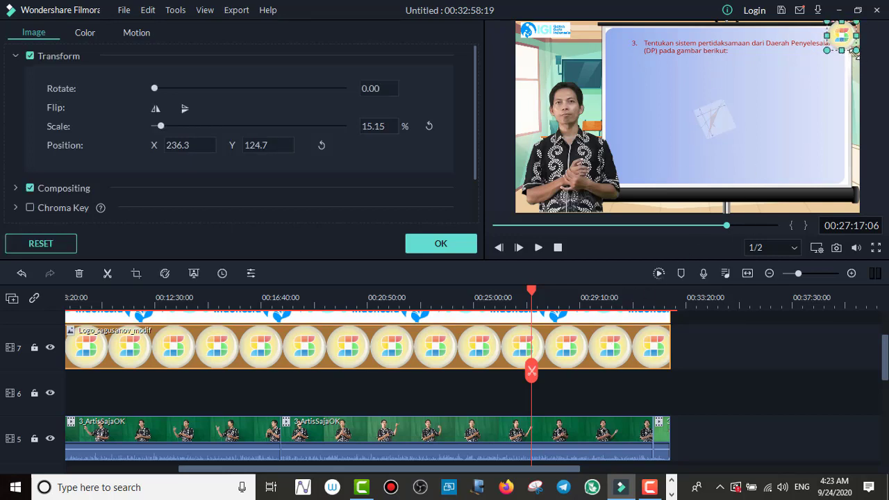
pyautogui.moveTo(826, 50); pyautogui.dragTo(833, 43)
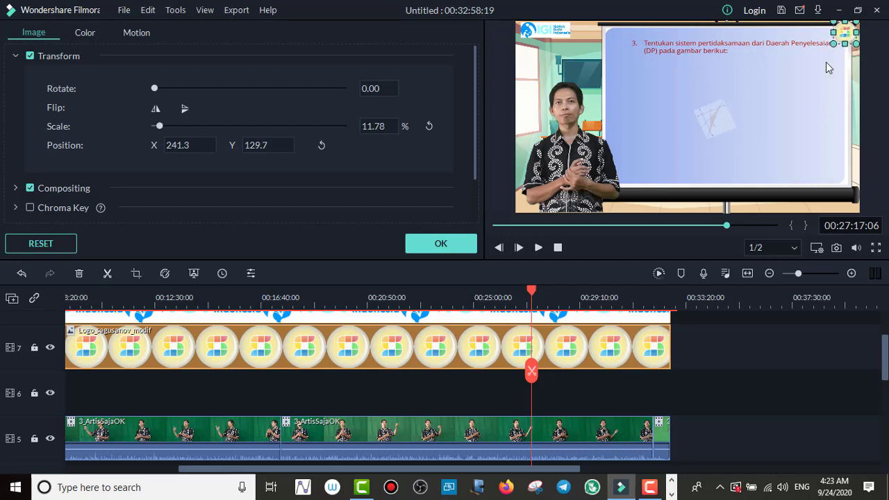
pyautogui.click(821, 79)
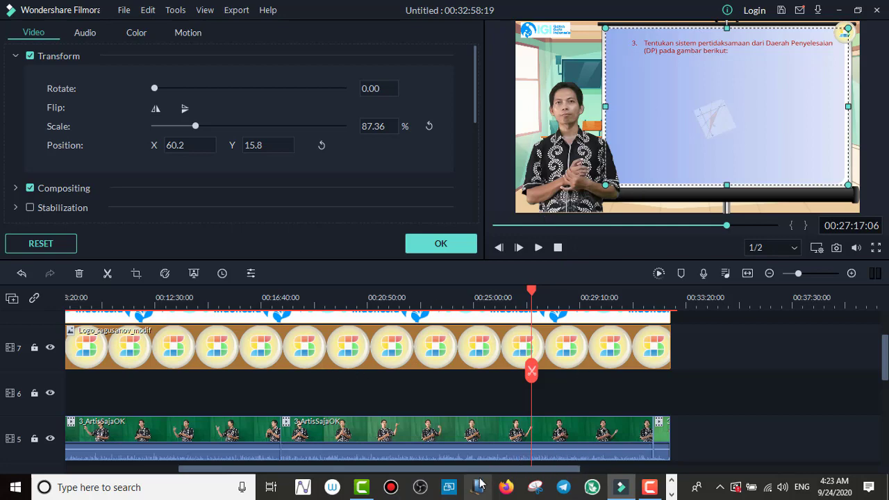
# With the frame at 00:03:40:28 shown, reposition the IGI logo to X -225.0, Y 132.6 and apply the settings
pyautogui.moveTo(483, 470); pyautogui.dragTo(355, 461)
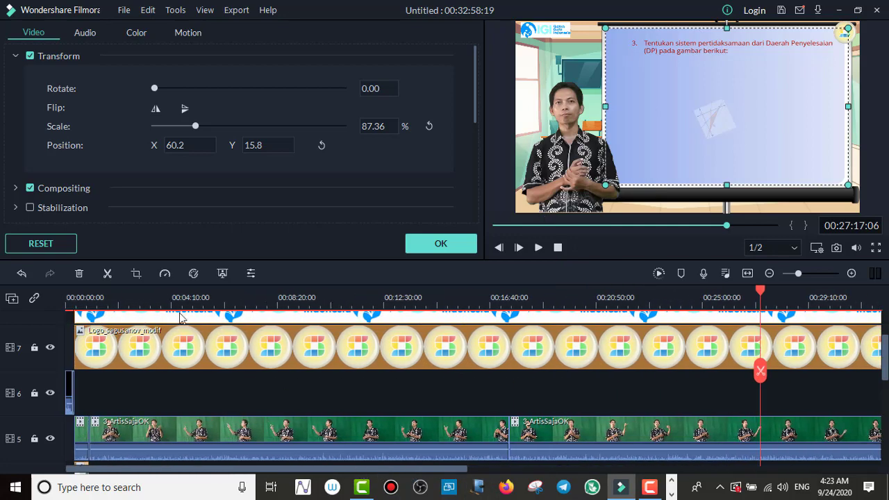
pyautogui.click(158, 299)
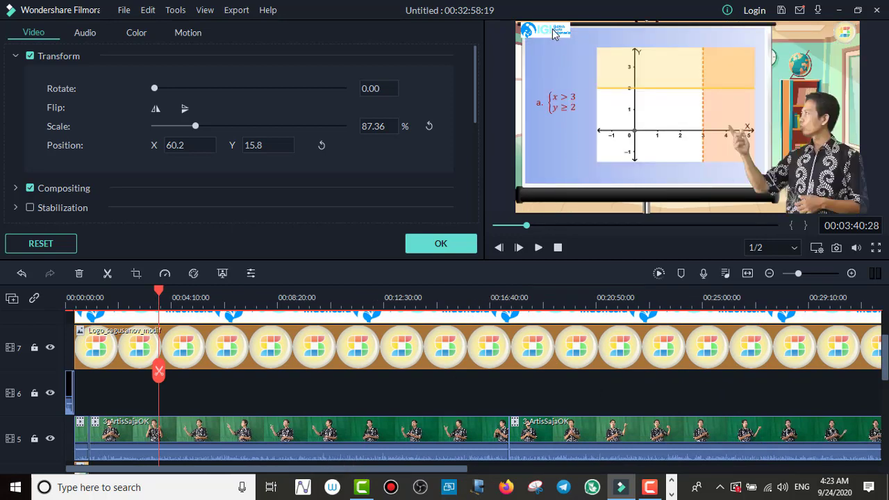
pyautogui.scroll(1, 321, 337)
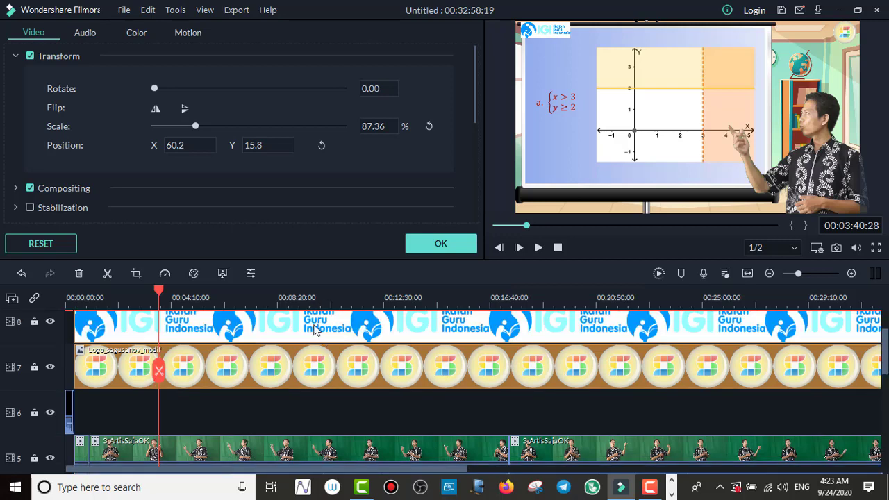
pyautogui.click(314, 329)
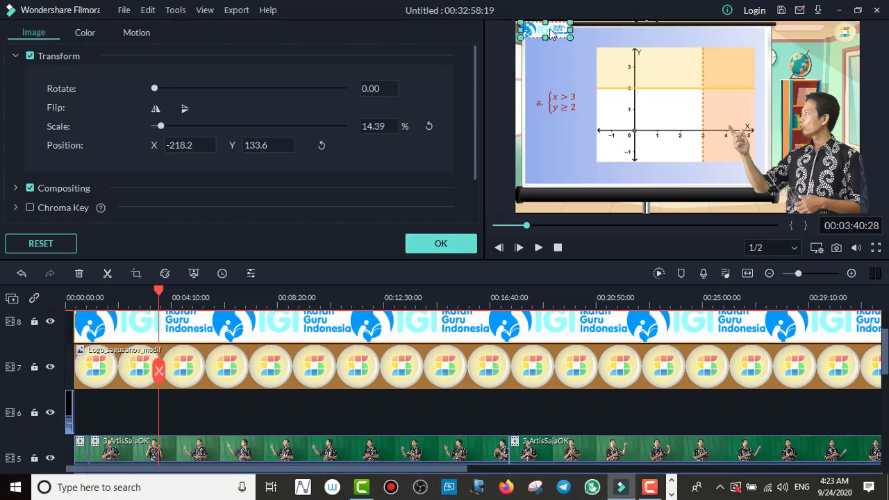
pyautogui.moveTo(550, 33); pyautogui.dragTo(549, 32)
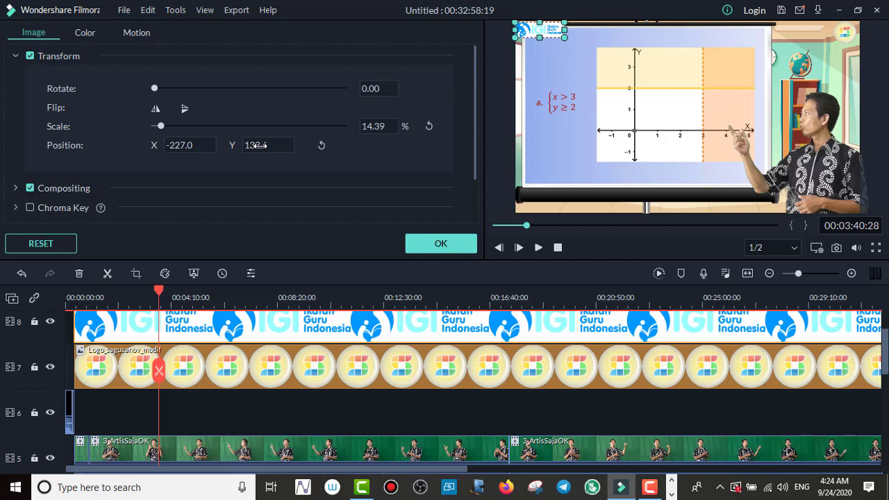
pyautogui.moveTo(256, 145); pyautogui.dragTo(252, 146)
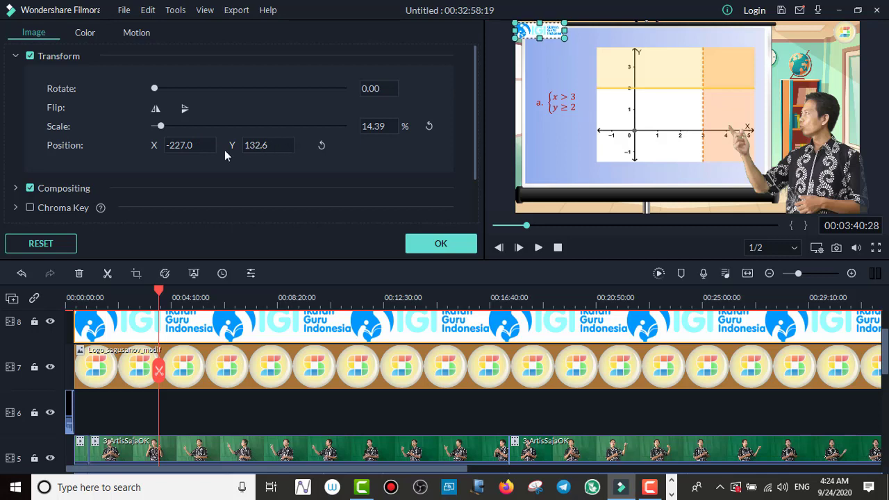
pyautogui.moveTo(182, 145); pyautogui.dragTo(185, 145)
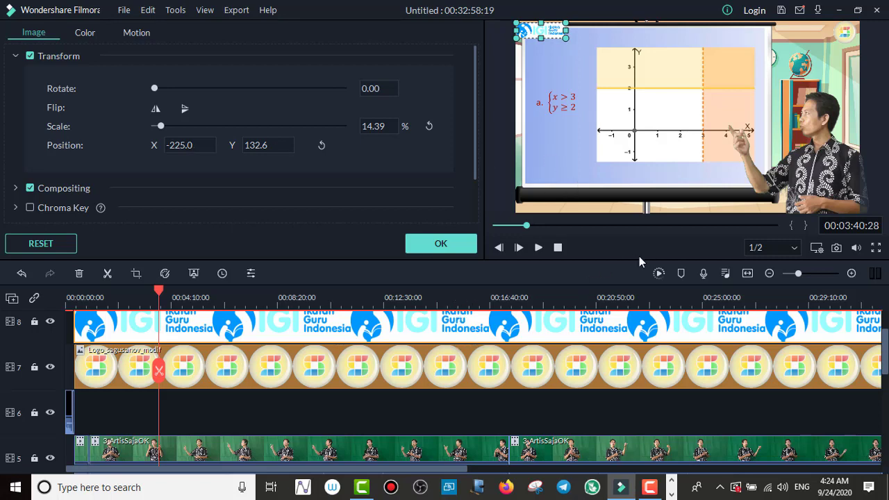
pyautogui.click(422, 246)
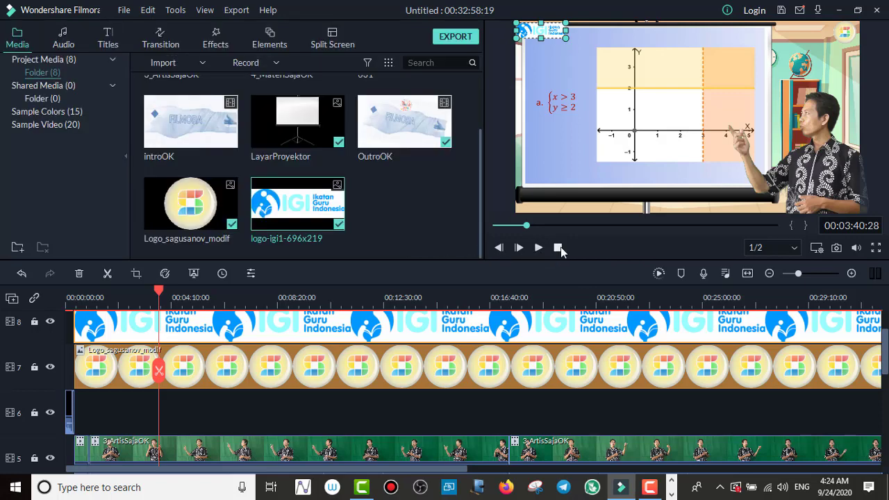
# Play the project from the beginning, skip ahead to the lesson part, and pause at about 00:03:16:09
pyautogui.click(557, 248)
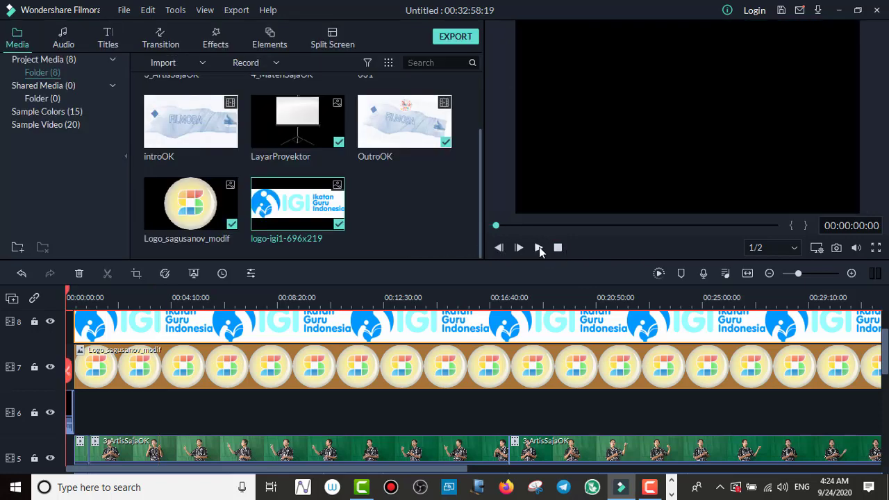
pyautogui.click(539, 248)
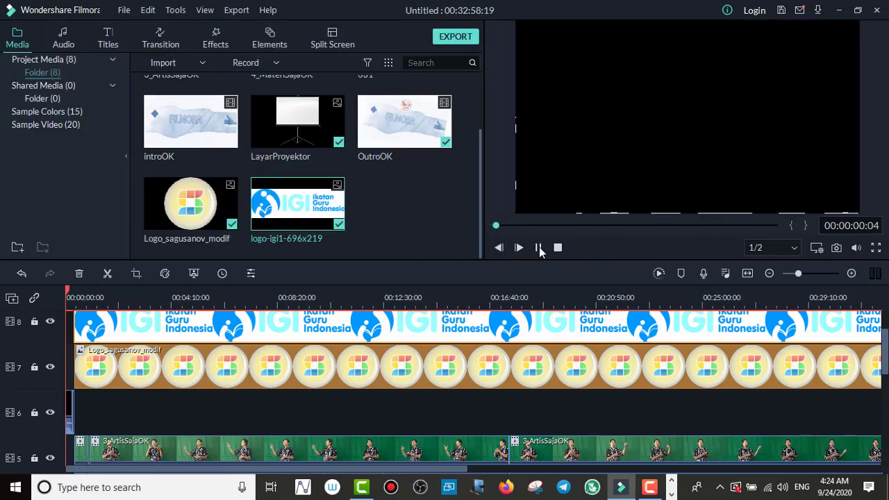
pyautogui.click(106, 297)
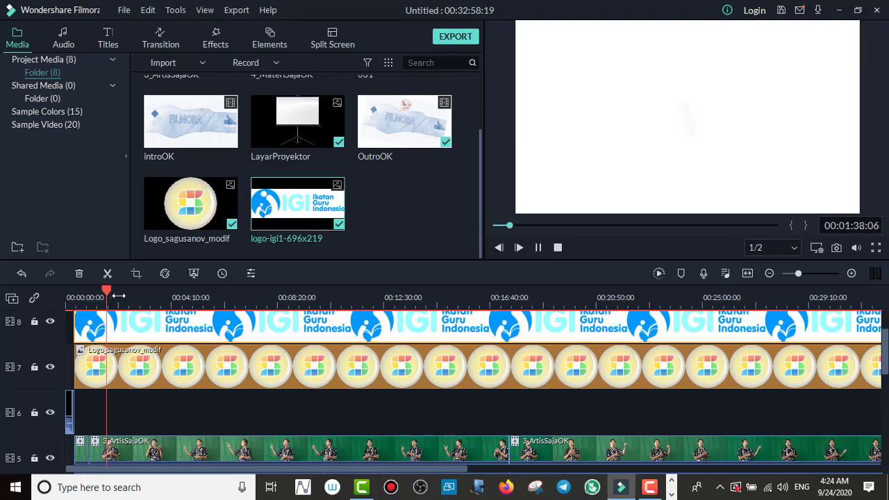
pyautogui.click(119, 298)
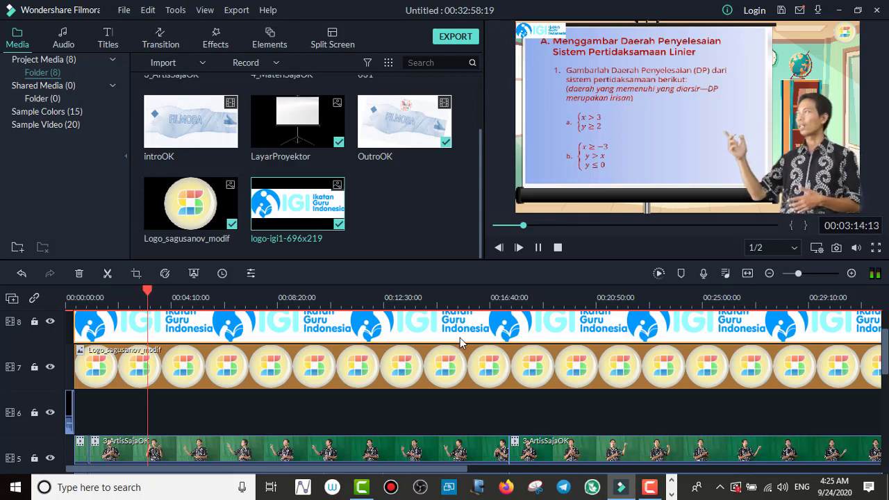
pyautogui.click(539, 248)
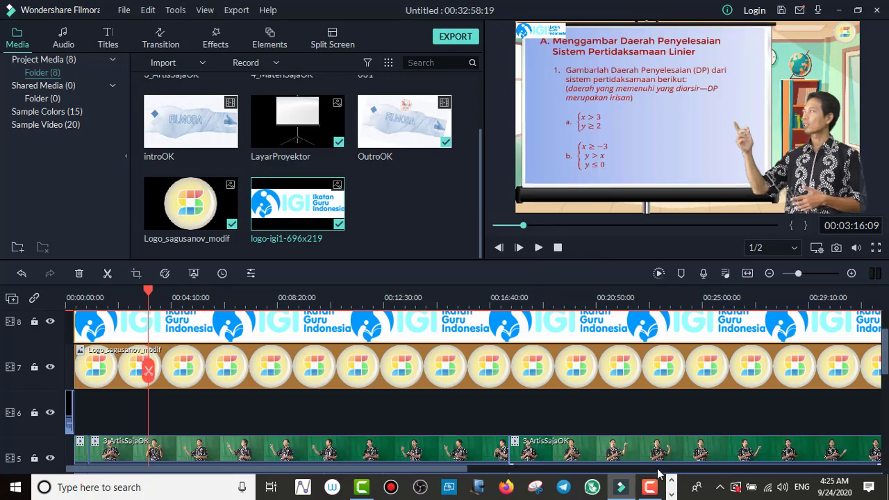